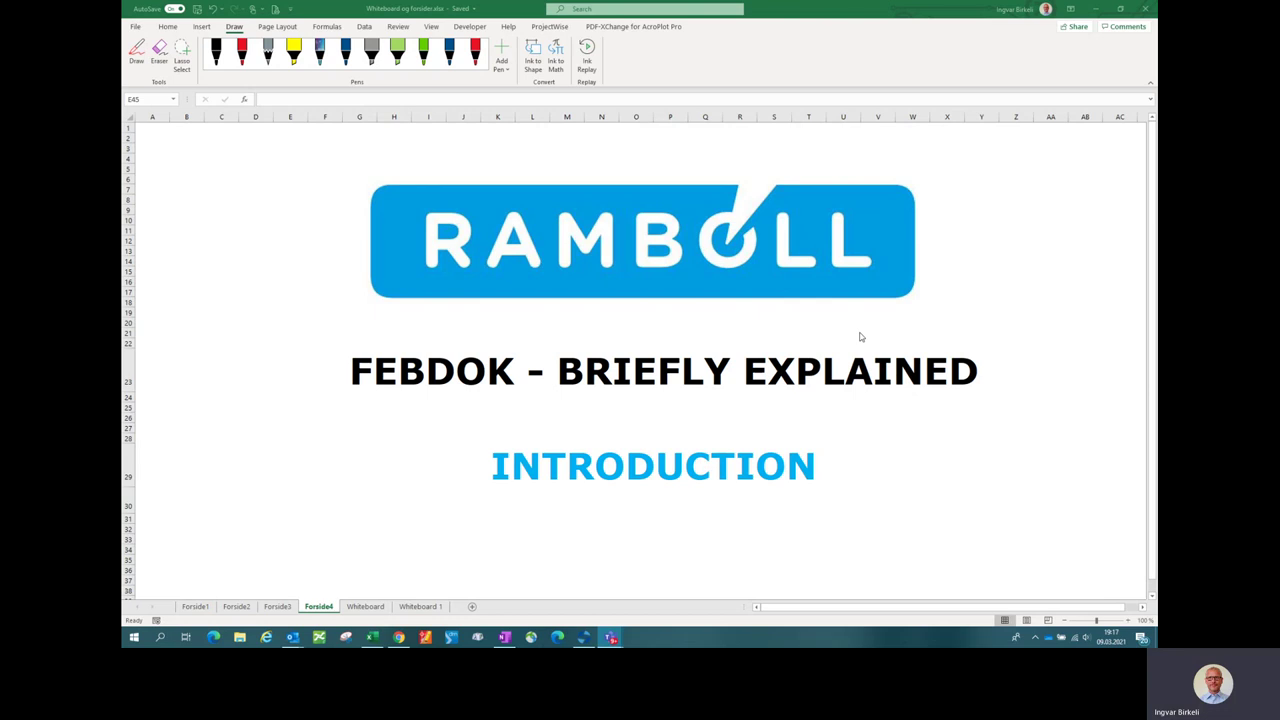
Step: Switch to the Whiteboard 1 feature-list sheet and pick the yellow highlighter pen
{"action": "left_click", "coordinate": [419, 606]}
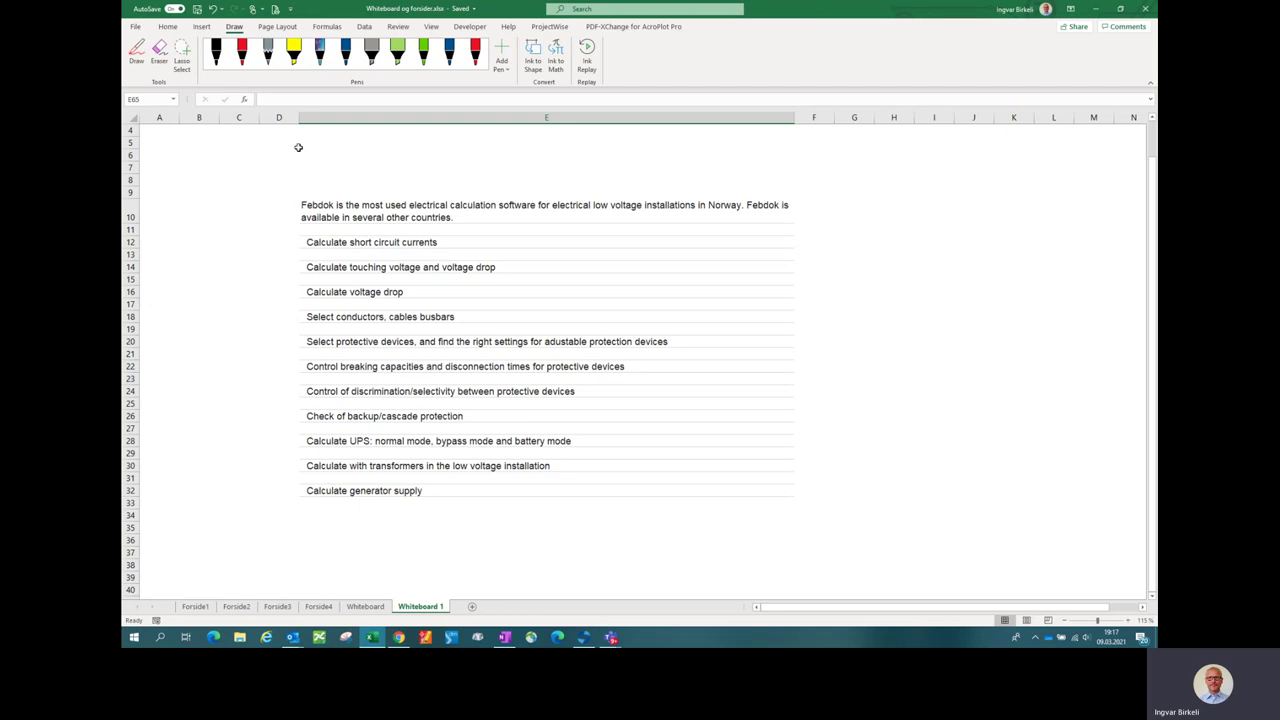
{"action": "left_click", "coordinate": [294, 58]}
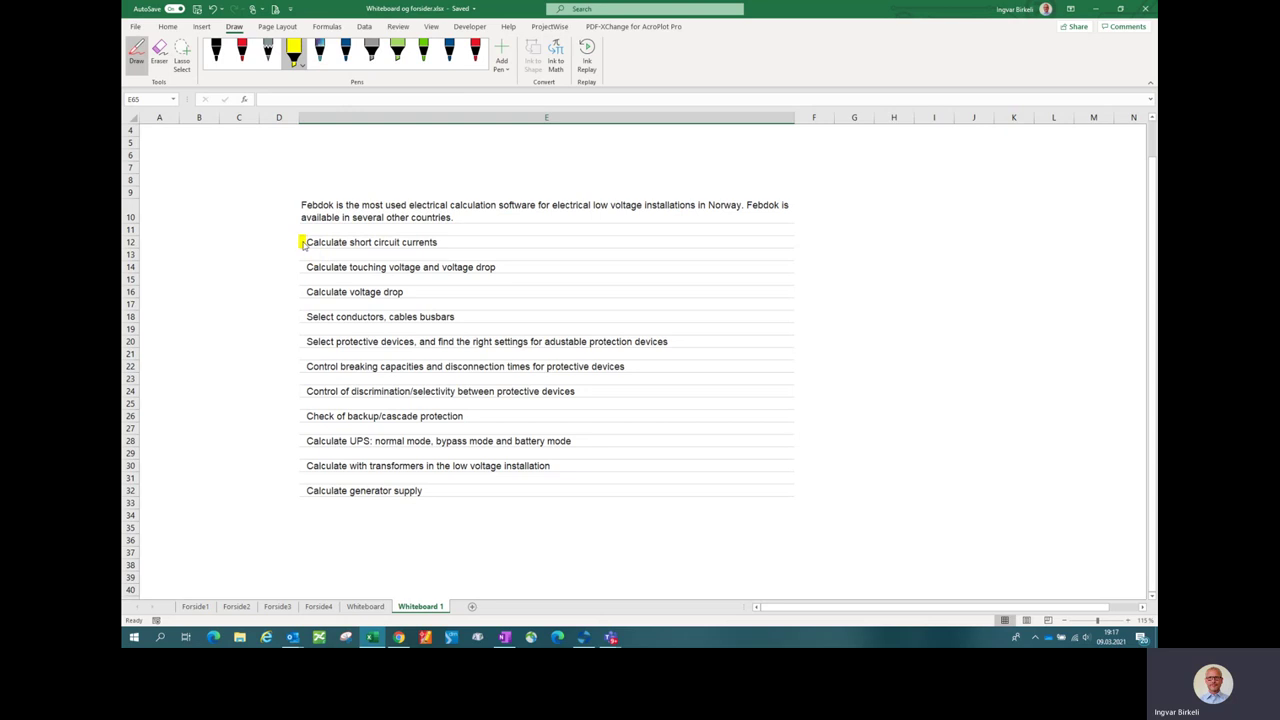
Step: Highlight rows 12–20: short circuit, touching voltage, voltage drop, conductors/busbars and protective devices lines
{"action": "left_click_drag", "start_coordinate": [304, 244], "coordinate": [438, 245]}
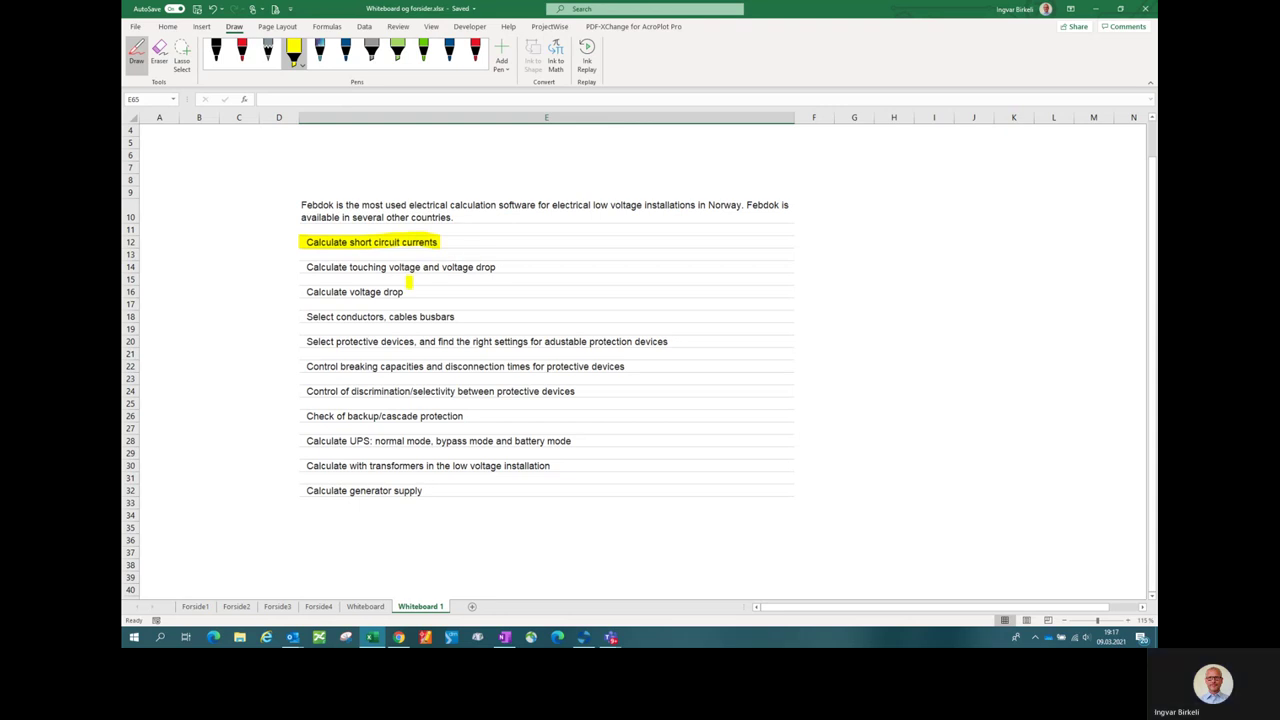
{"action": "left_click_drag", "start_coordinate": [302, 268], "coordinate": [497, 268]}
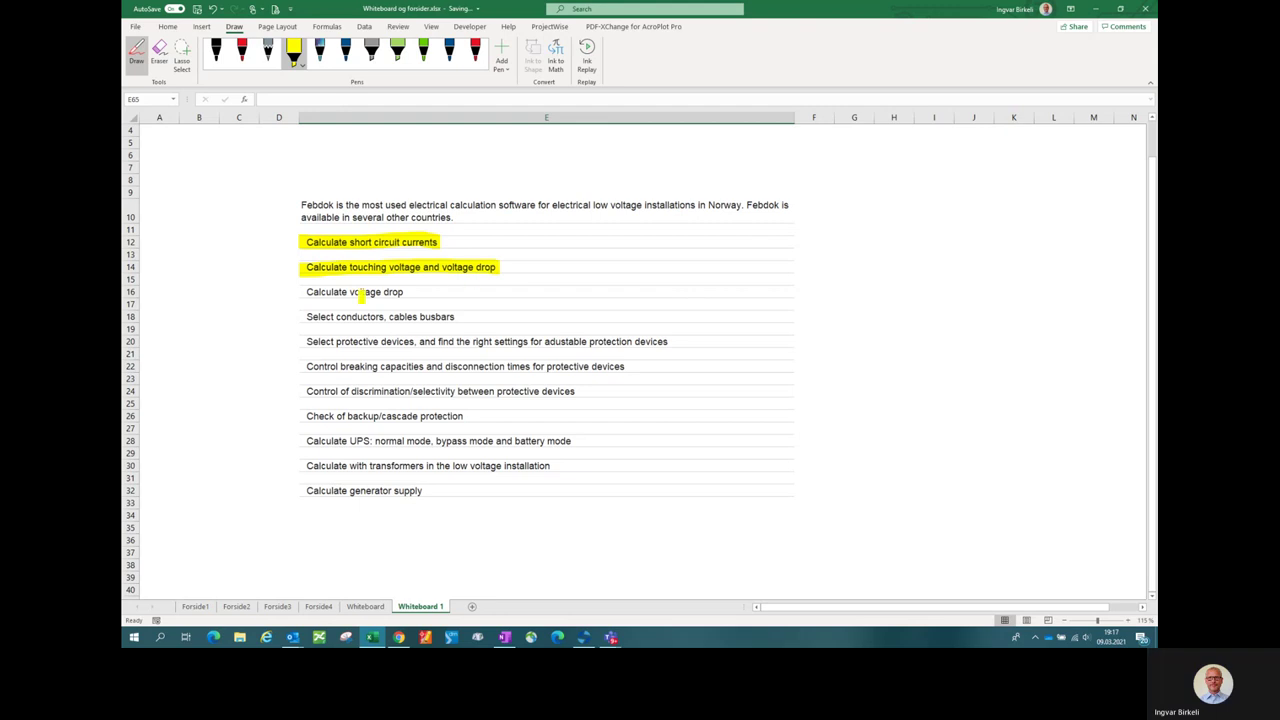
{"action": "left_click_drag", "start_coordinate": [300, 292], "coordinate": [410, 294]}
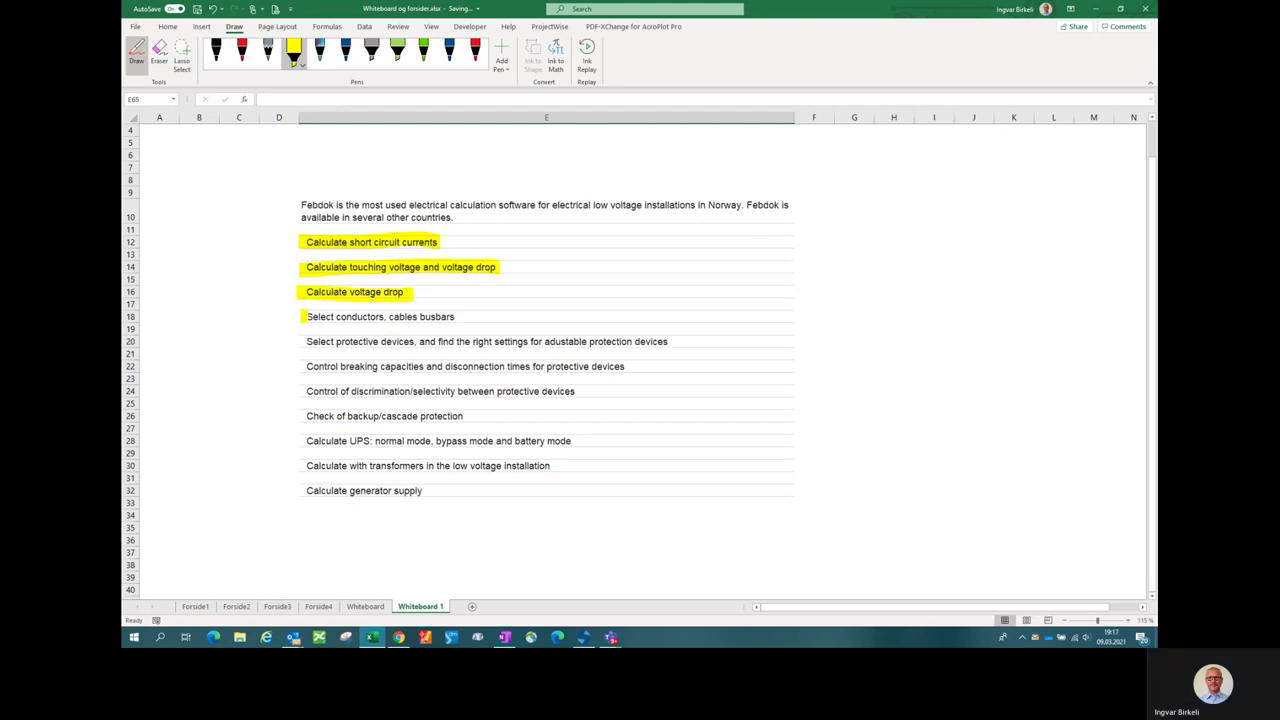
{"action": "left_click_drag", "start_coordinate": [303, 316], "coordinate": [464, 317]}
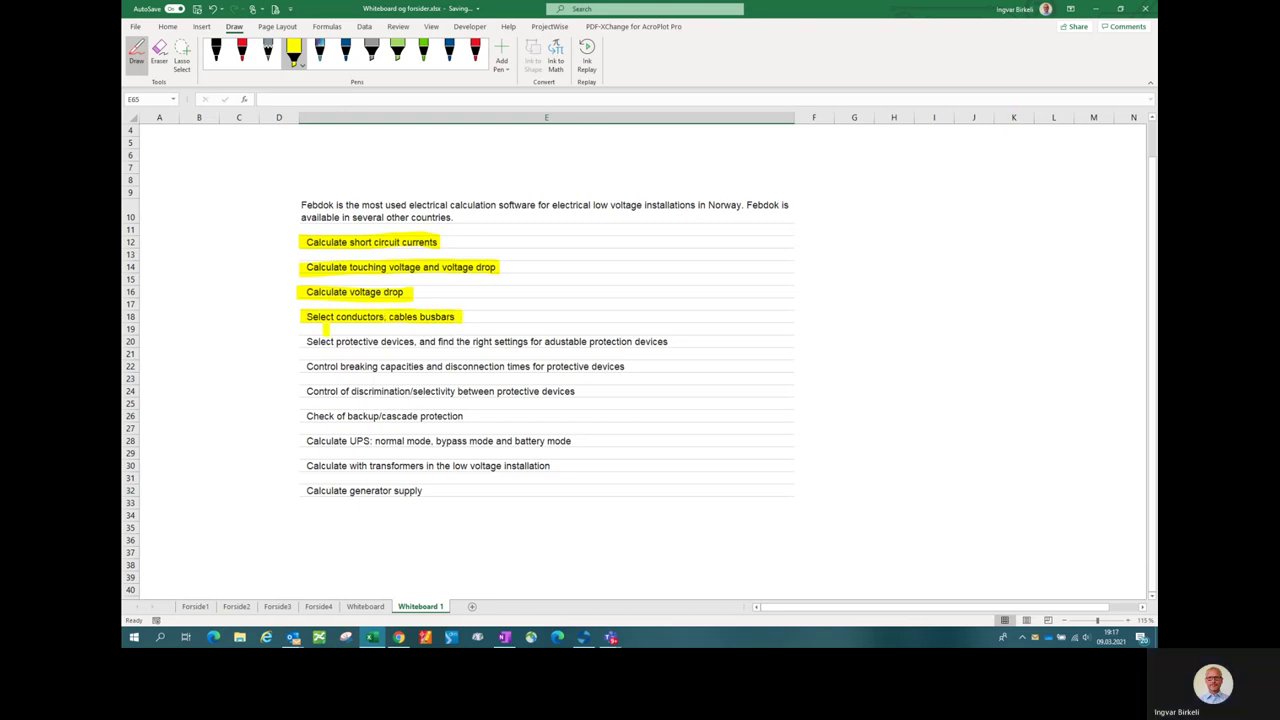
{"action": "left_click_drag", "start_coordinate": [305, 344], "coordinate": [417, 343]}
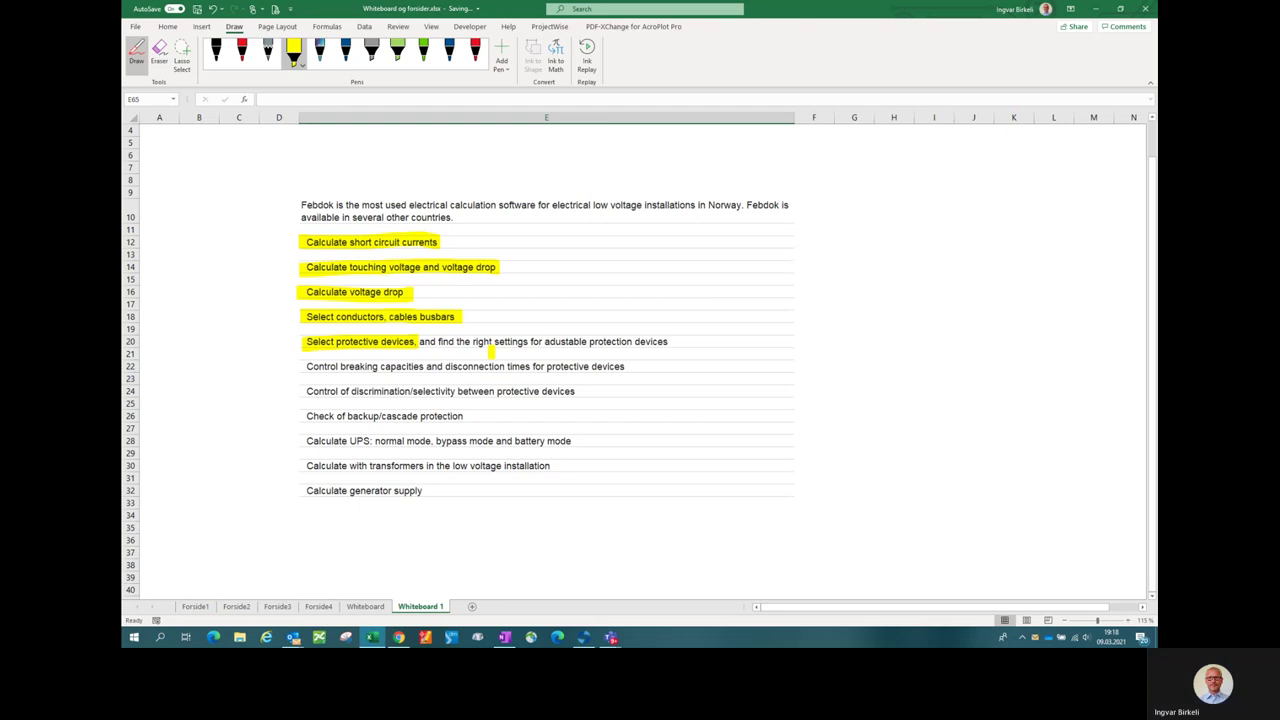
Step: Highlight rows 22–32: breaking capacities, selectivity, backup protection, UPS with modes, transformers and generator supply
{"action": "left_click_drag", "start_coordinate": [303, 366], "coordinate": [631, 368]}
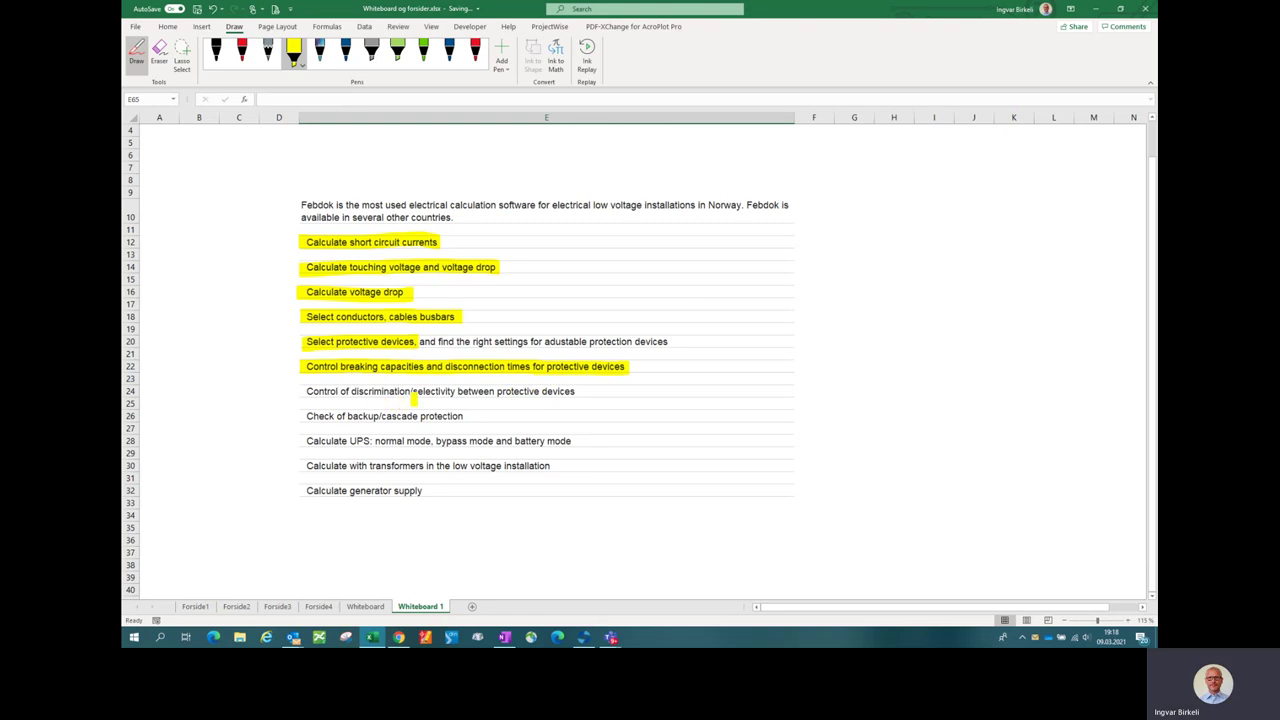
{"action": "left_click_drag", "start_coordinate": [303, 391], "coordinate": [586, 391]}
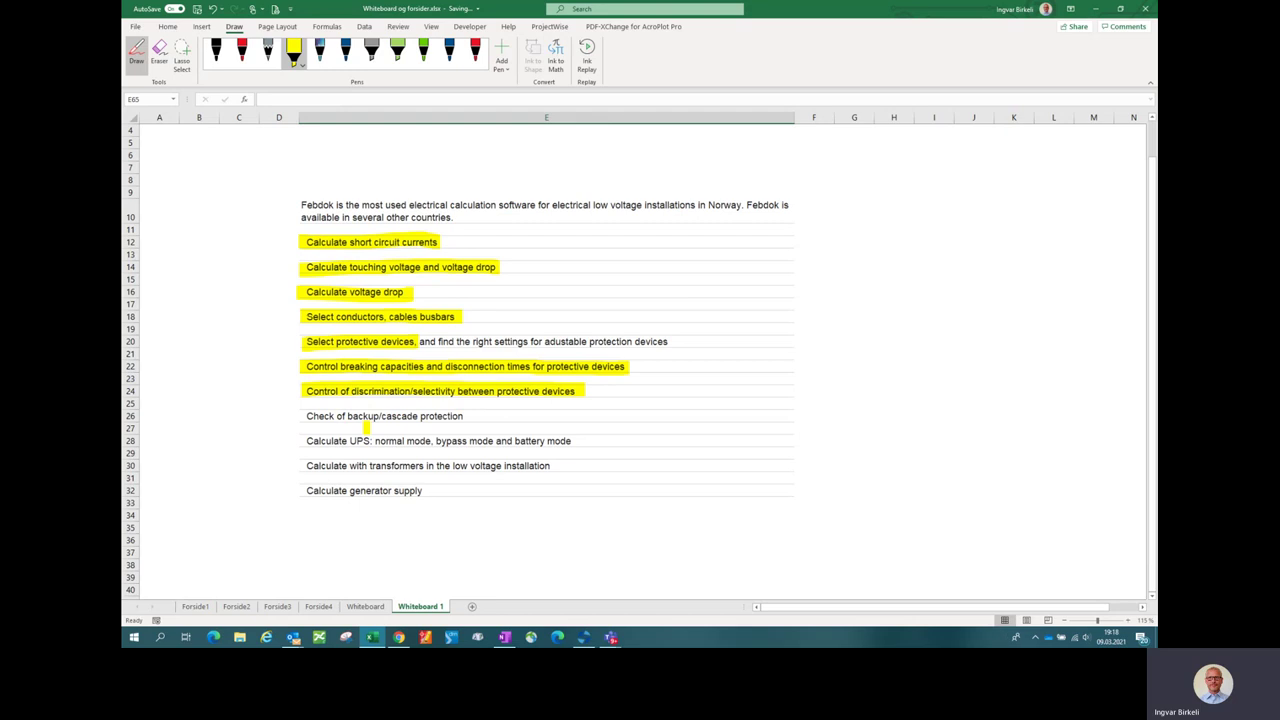
{"action": "left_click_drag", "start_coordinate": [307, 416], "coordinate": [472, 416]}
{"action": "left_click_drag", "start_coordinate": [306, 440], "coordinate": [369, 440]}
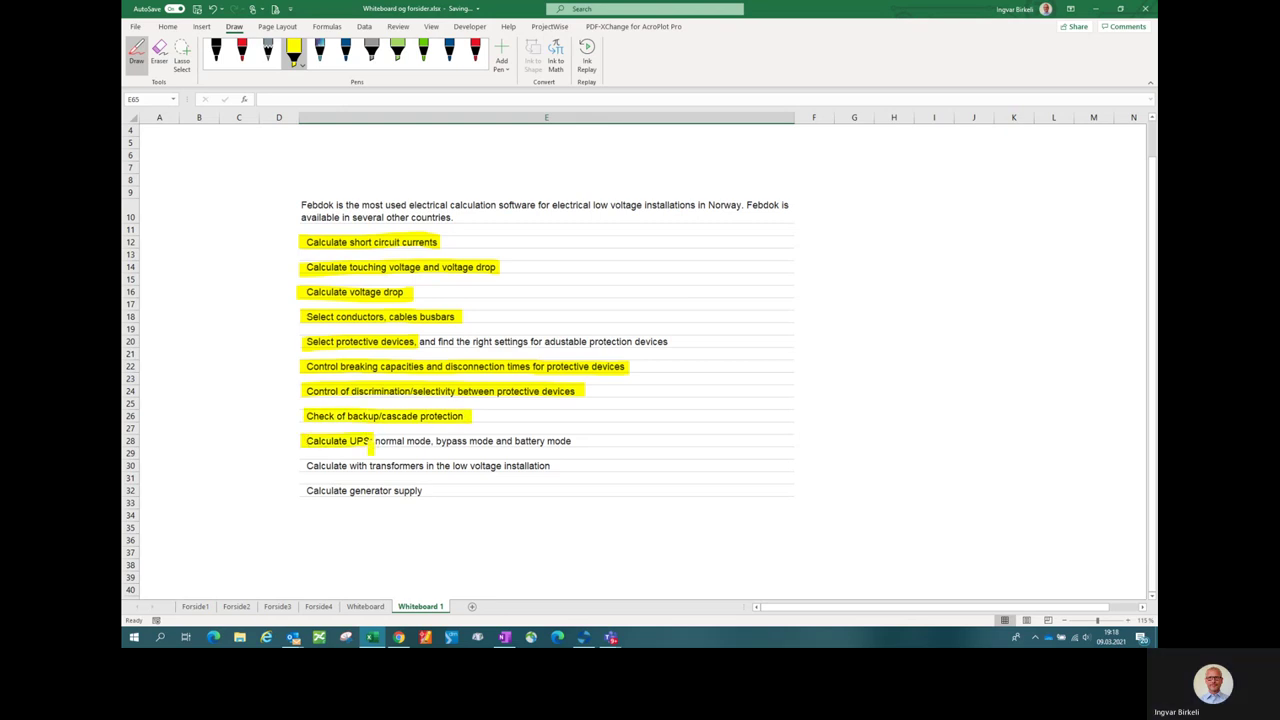
{"action": "left_click_drag", "start_coordinate": [372, 440], "coordinate": [573, 441]}
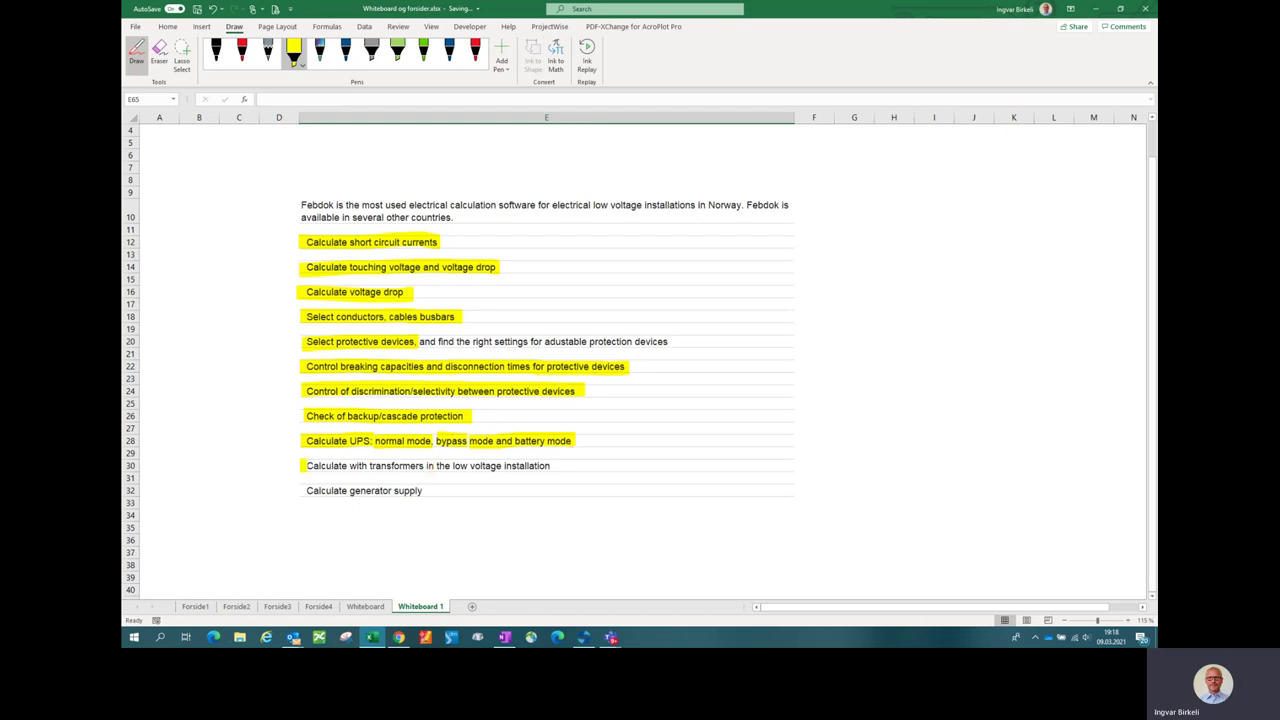
{"action": "left_click_drag", "start_coordinate": [302, 466], "coordinate": [553, 470]}
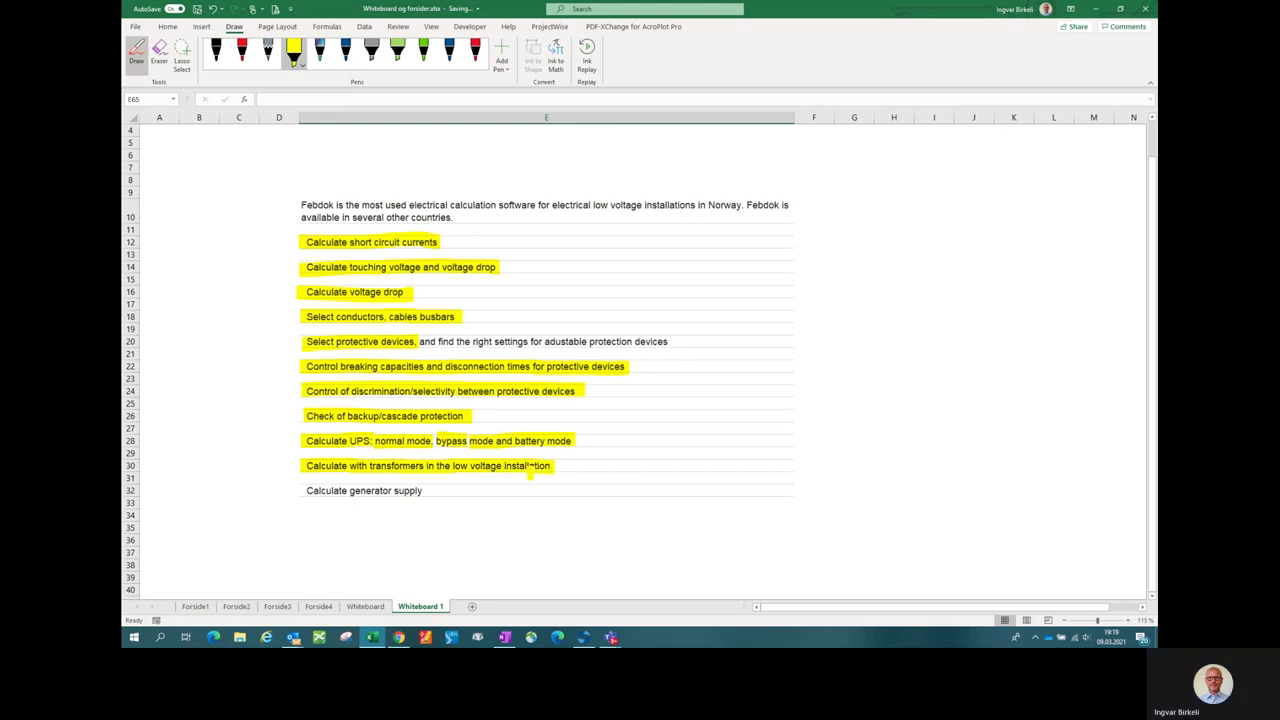
{"action": "left_click_drag", "start_coordinate": [310, 496], "coordinate": [431, 492]}
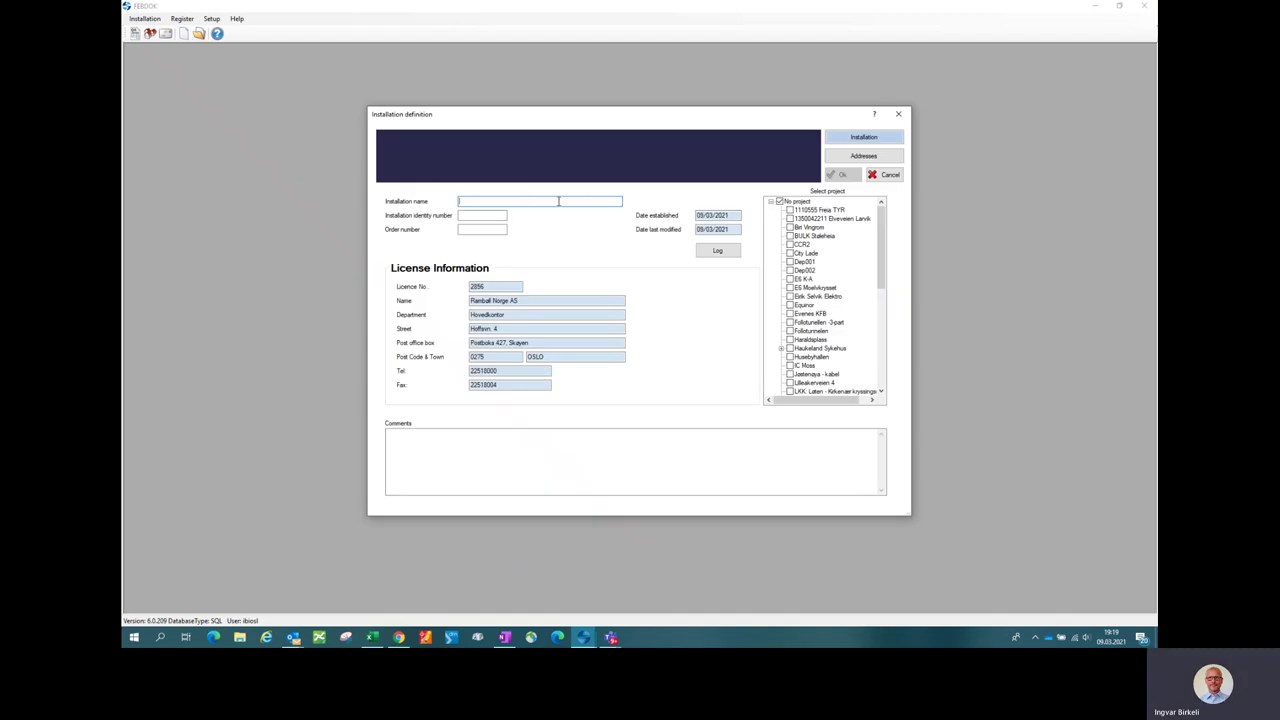
Step: Enter Test_123 as the installation name and confirm the new installation
{"action": "type", "text": "Test"}
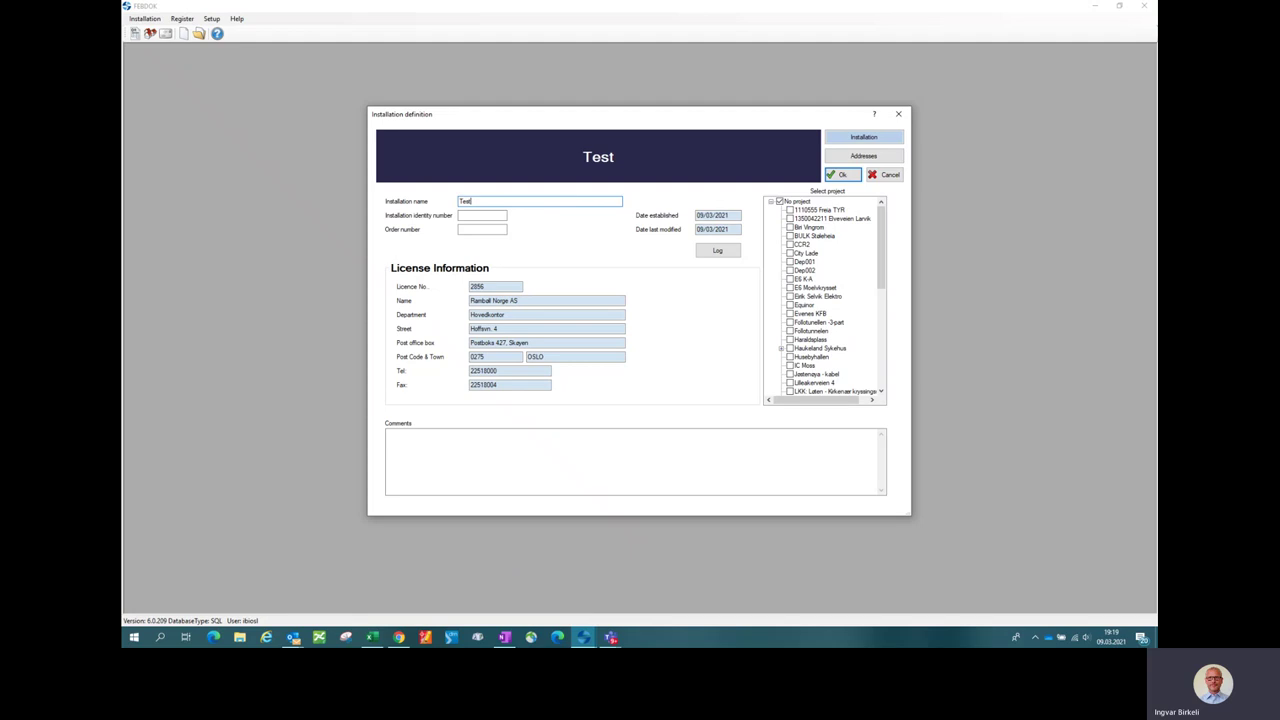
{"action": "type", "text": "_123"}
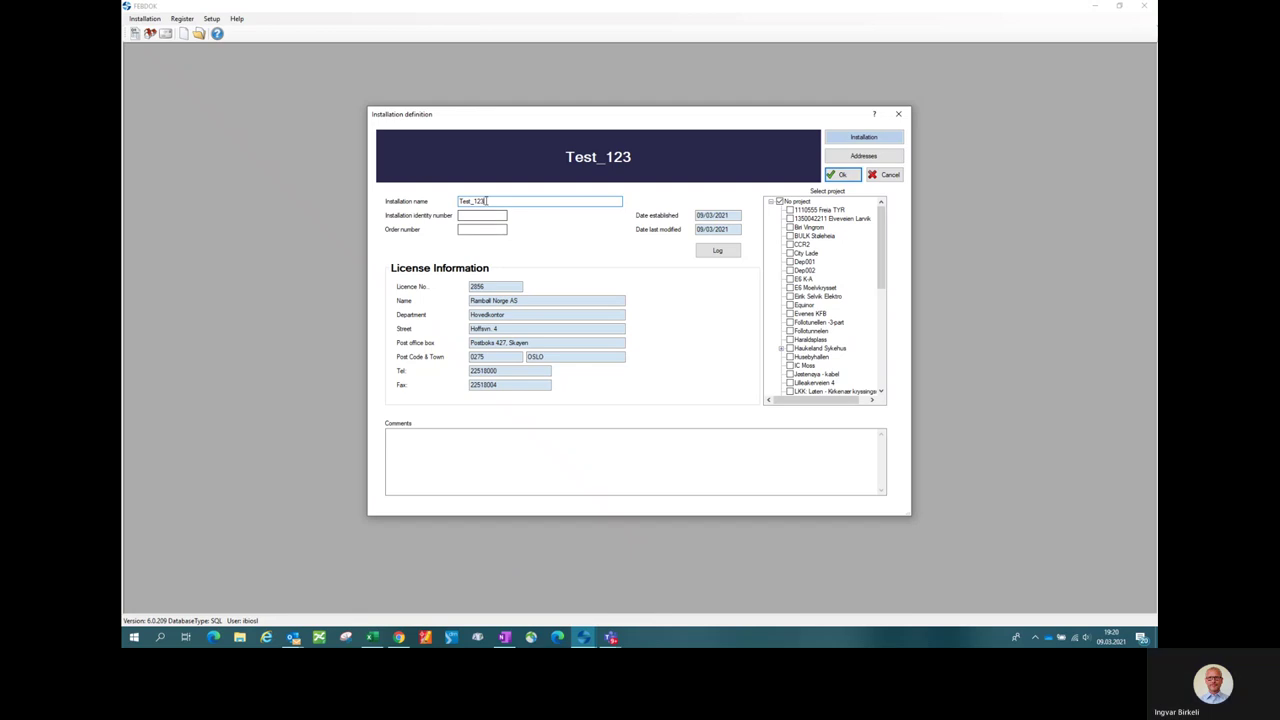
{"action": "left_click", "coordinate": [842, 176]}
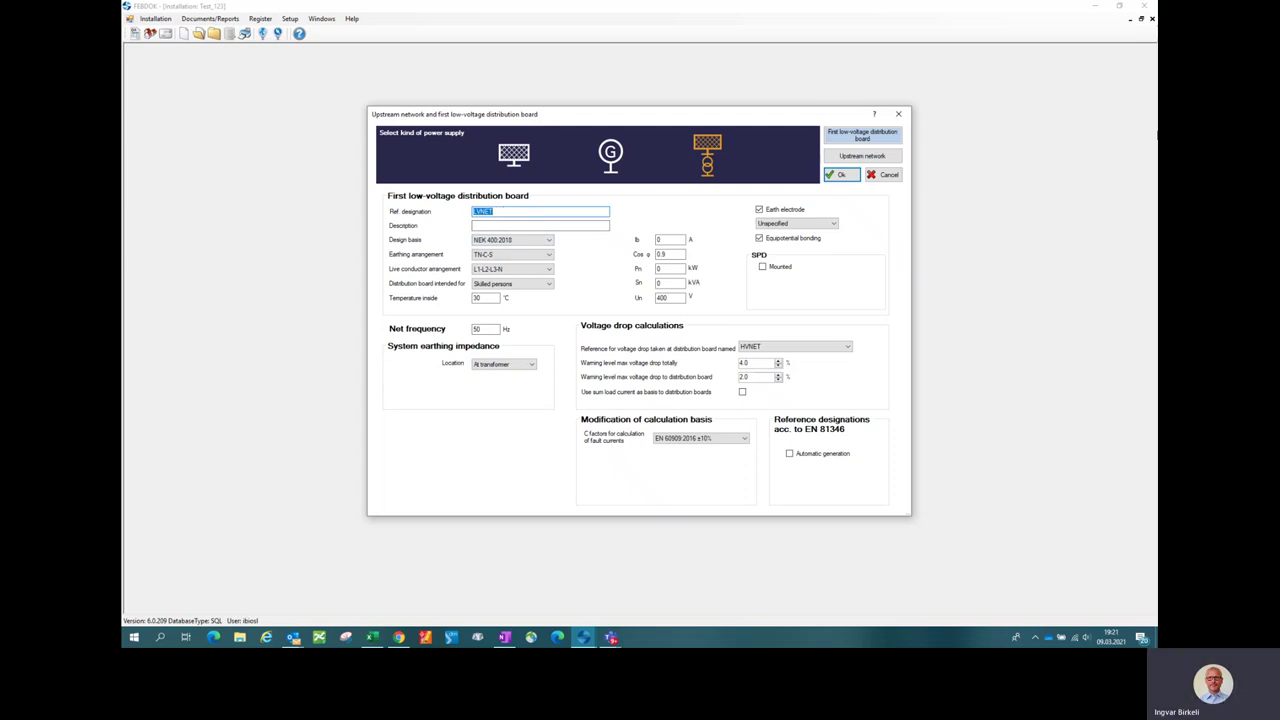
Step: Replace the default HVNET reference designation with +432.001
{"action": "type", "text": "-"}
{"action": "type", "text": "432."}
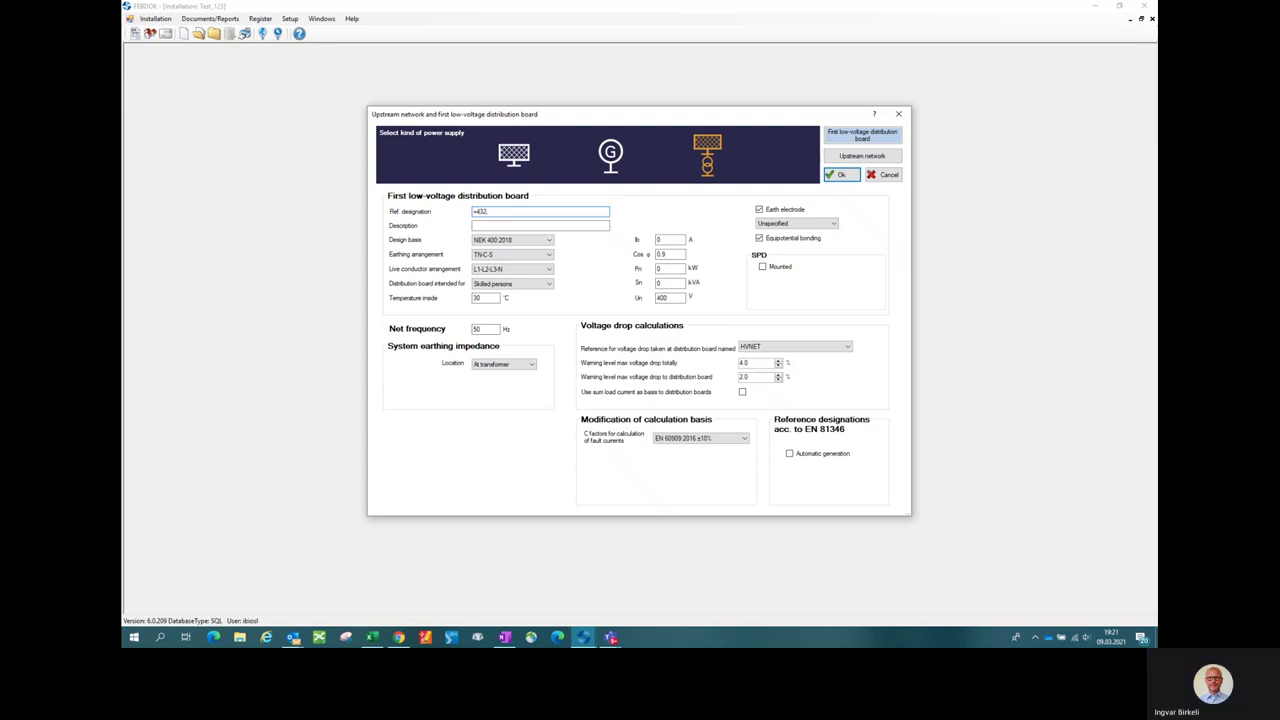
{"action": "type", "text": "001"}
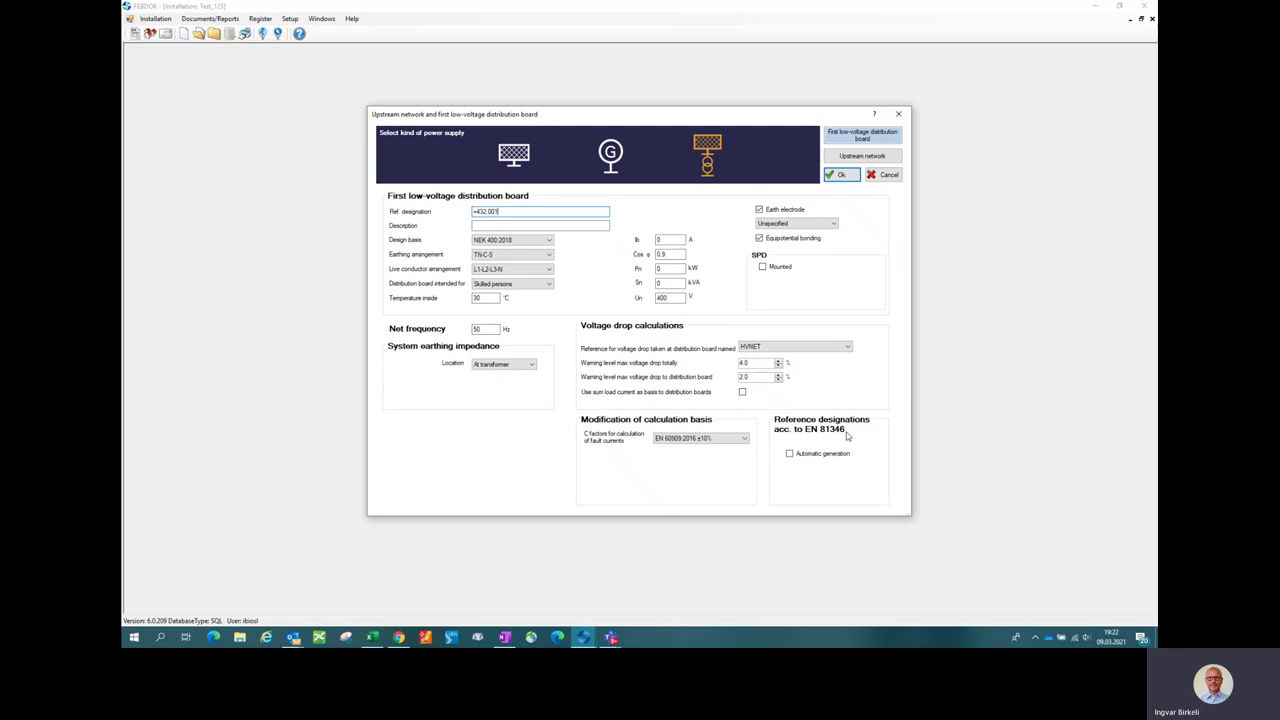
Step: Keep NEK 400 2018 design basis, TN-C-S earthing and L1-L2-L3-N live conductors for the board
{"action": "left_click", "coordinate": [504, 228]}
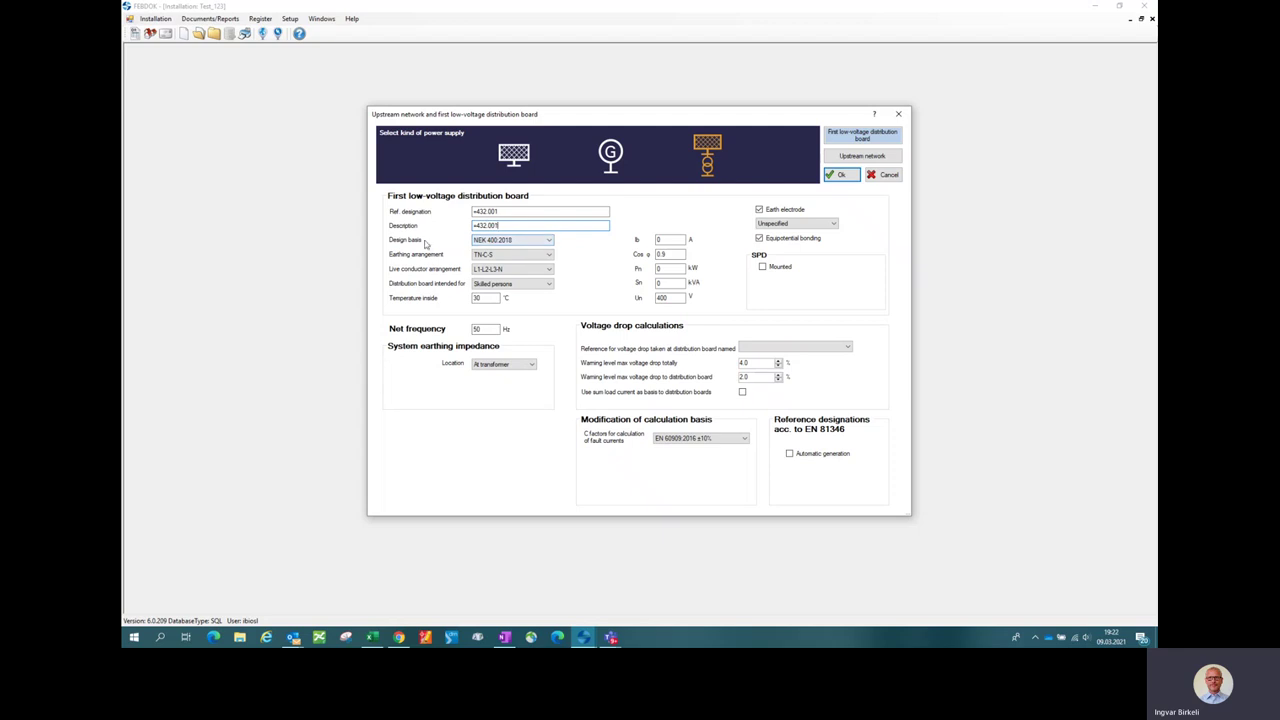
{"action": "left_click", "coordinate": [550, 242]}
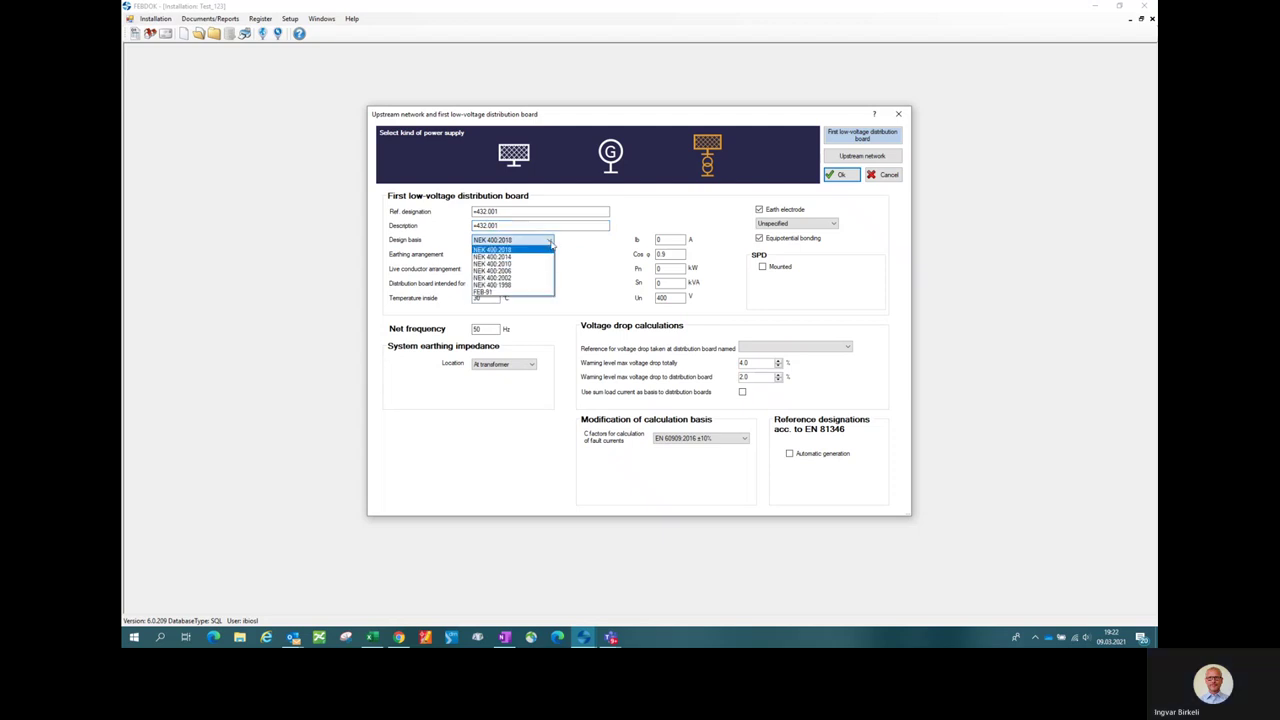
{"action": "left_click", "coordinate": [490, 249]}
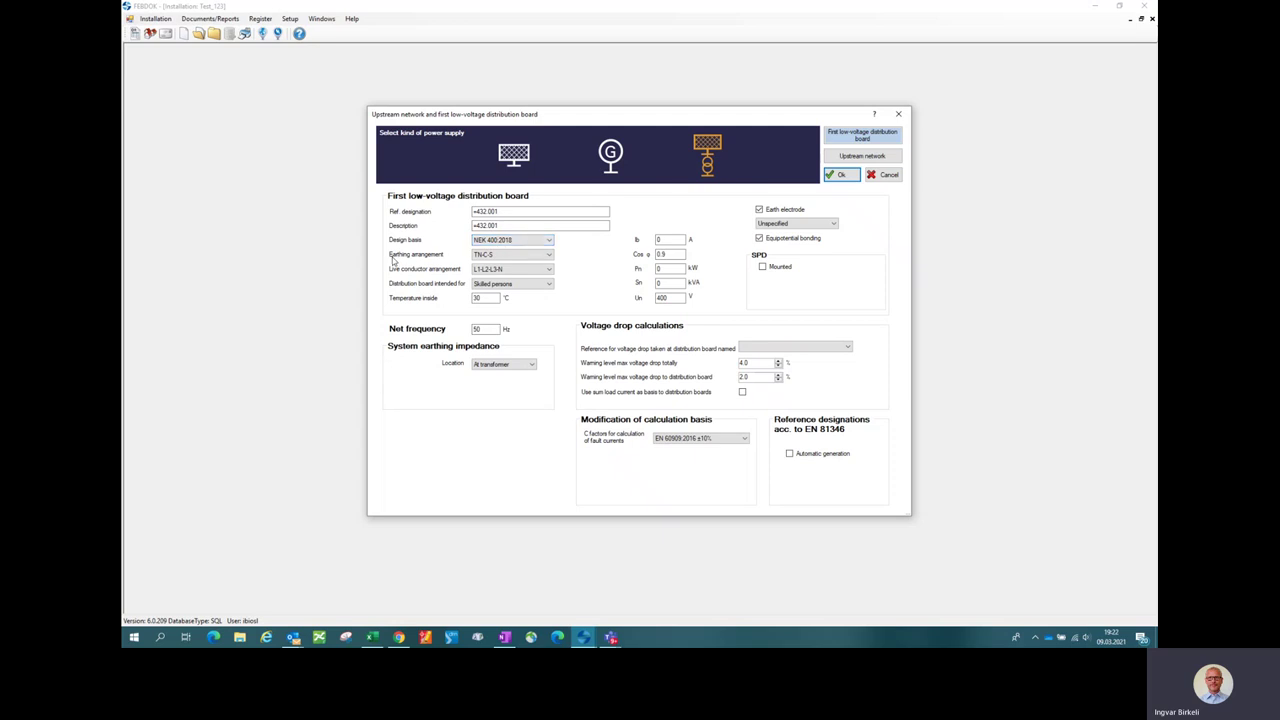
{"action": "left_click", "coordinate": [549, 256]}
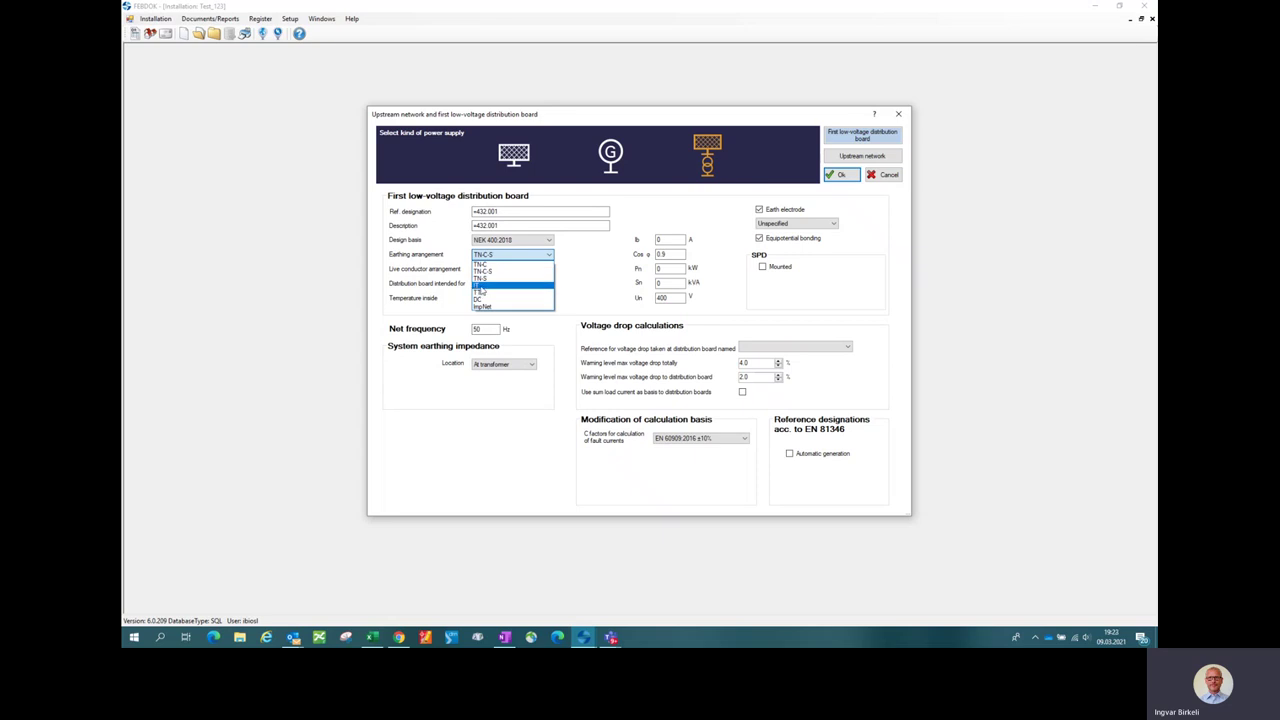
{"action": "left_click", "coordinate": [510, 272]}
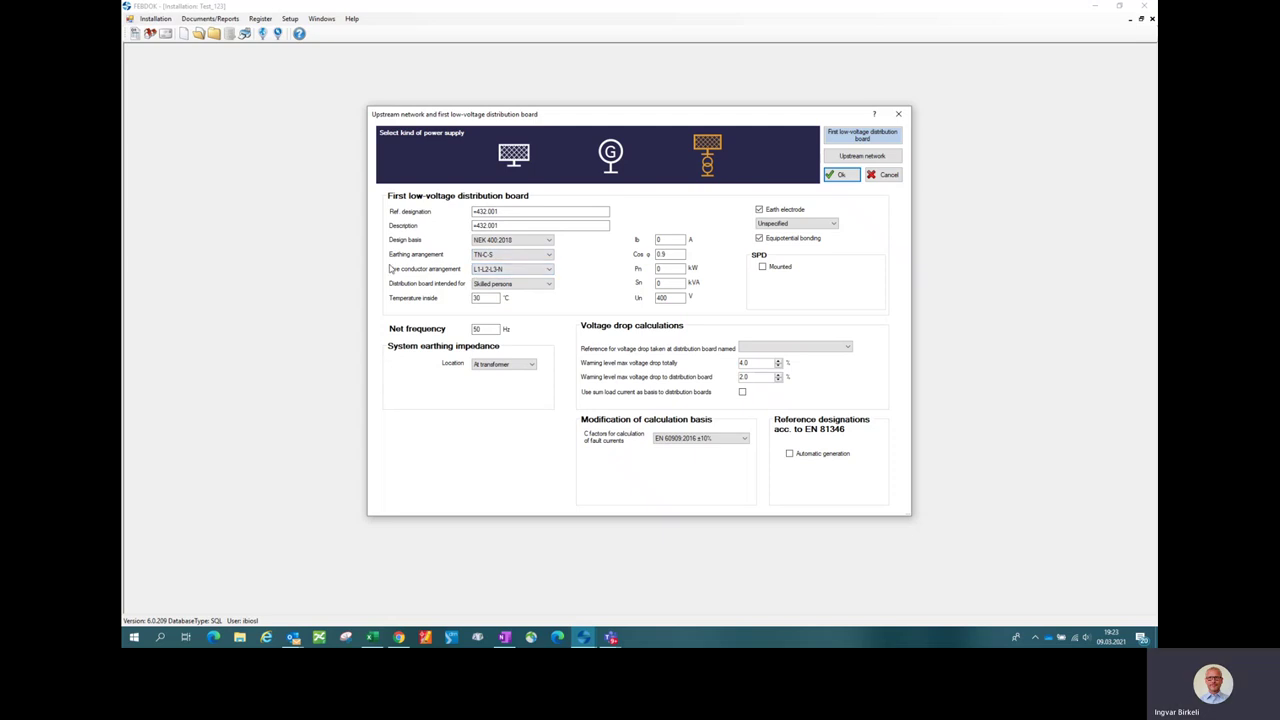
{"action": "left_click", "coordinate": [550, 270]}
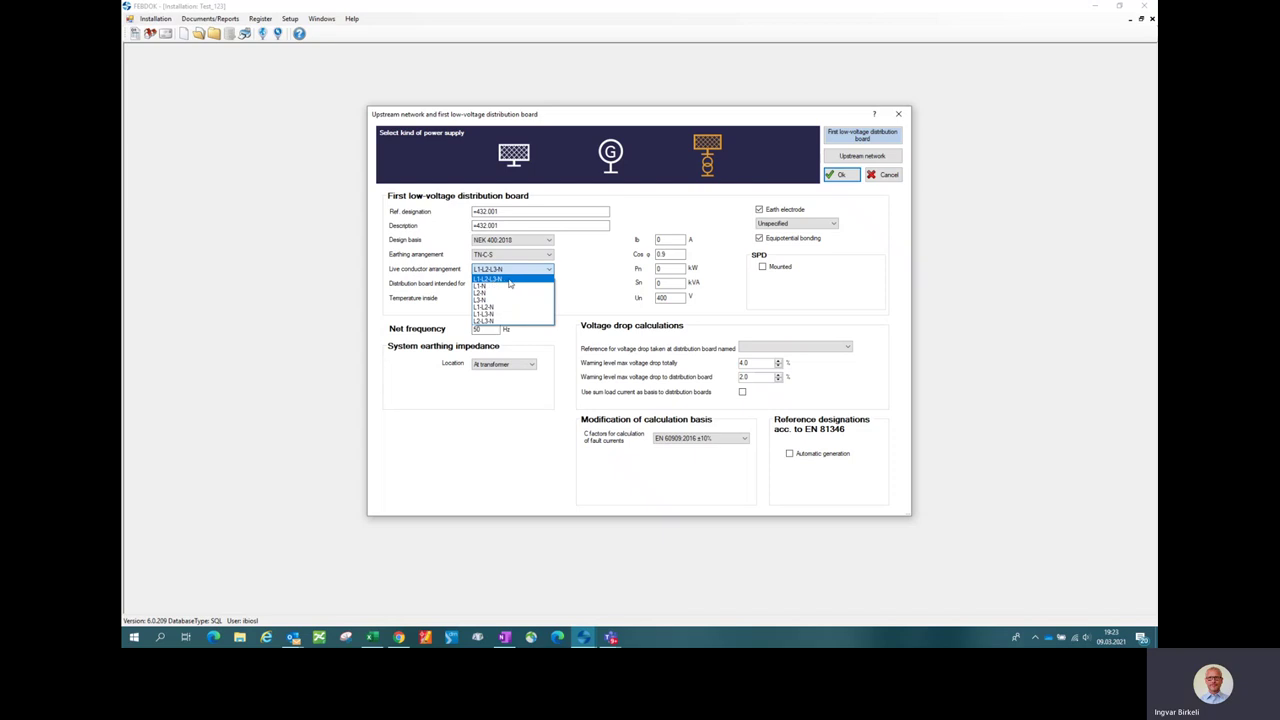
{"action": "left_click", "coordinate": [507, 281]}
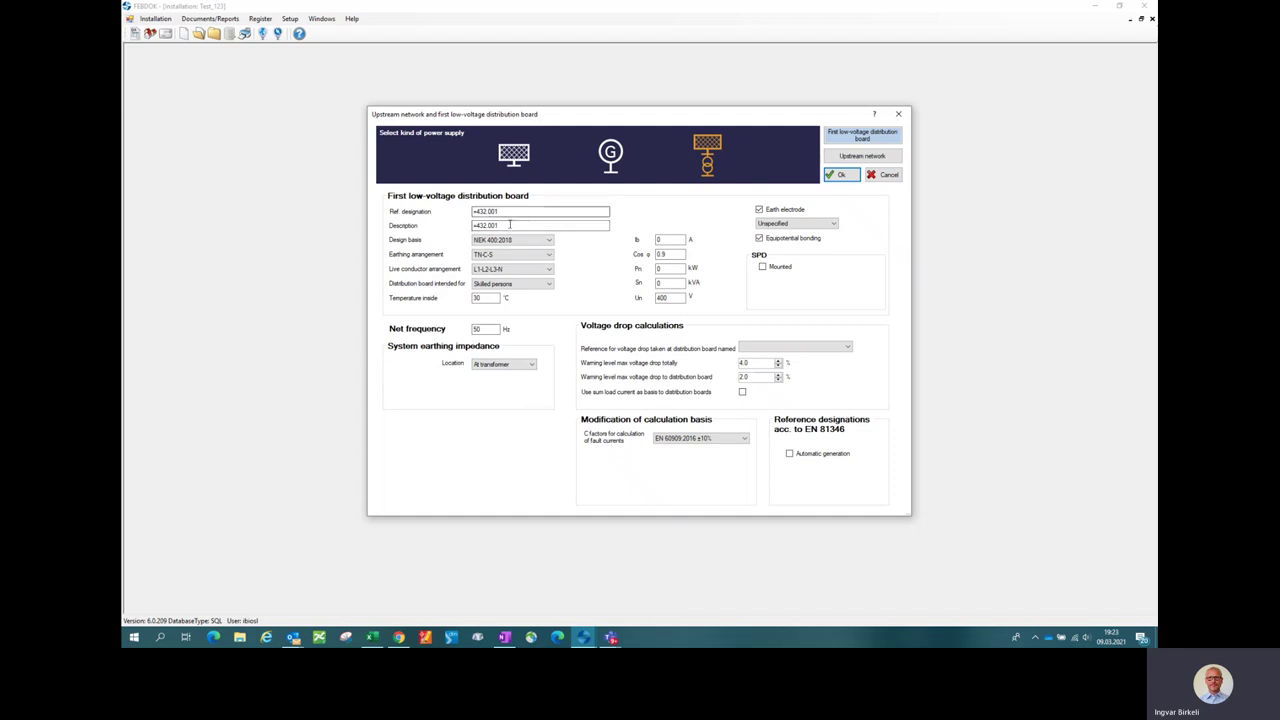
Step: Enter 1000 A as the board's Ib so Pn recalculates to 623.5 kW and Sn to 692.8 kVA
{"action": "left_click", "coordinate": [665, 253]}
{"action": "left_click", "coordinate": [665, 240]}
{"action": "type", "text": "1000"}
{"action": "left_click", "coordinate": [680, 269]}
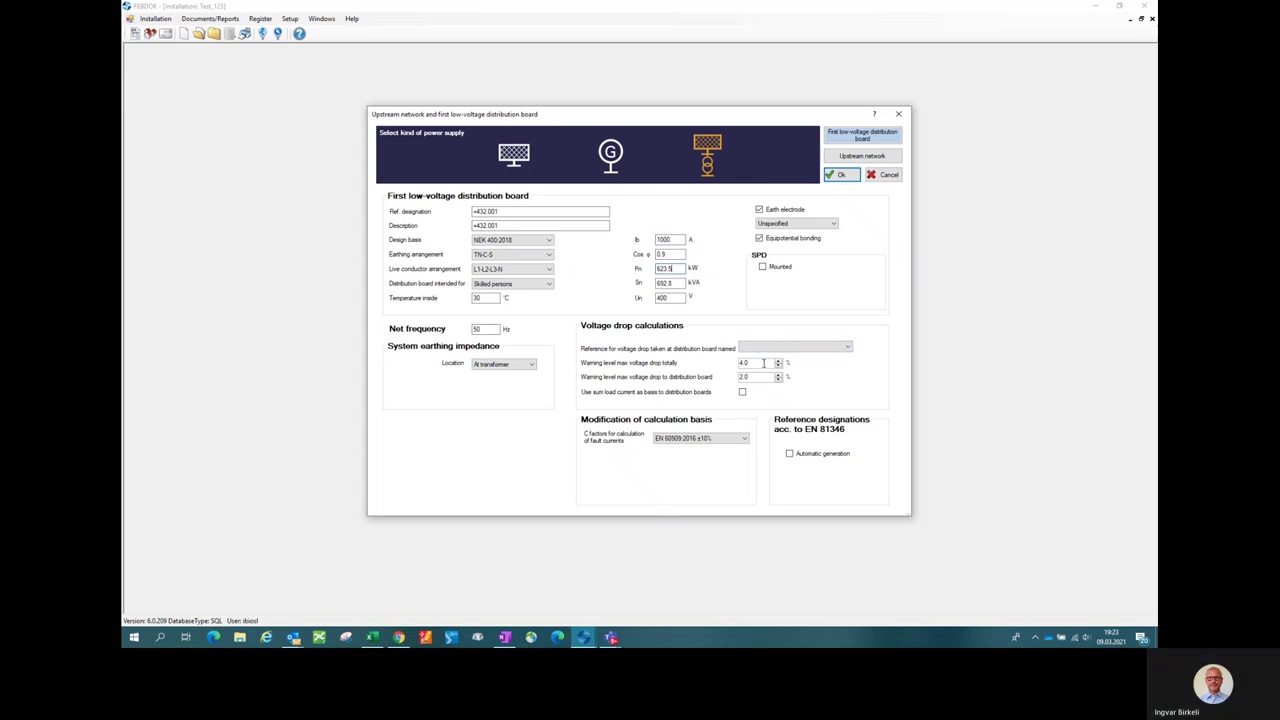
Step: Pick +432.001 from the voltage-drop reference board list
{"action": "left_click", "coordinate": [795, 348]}
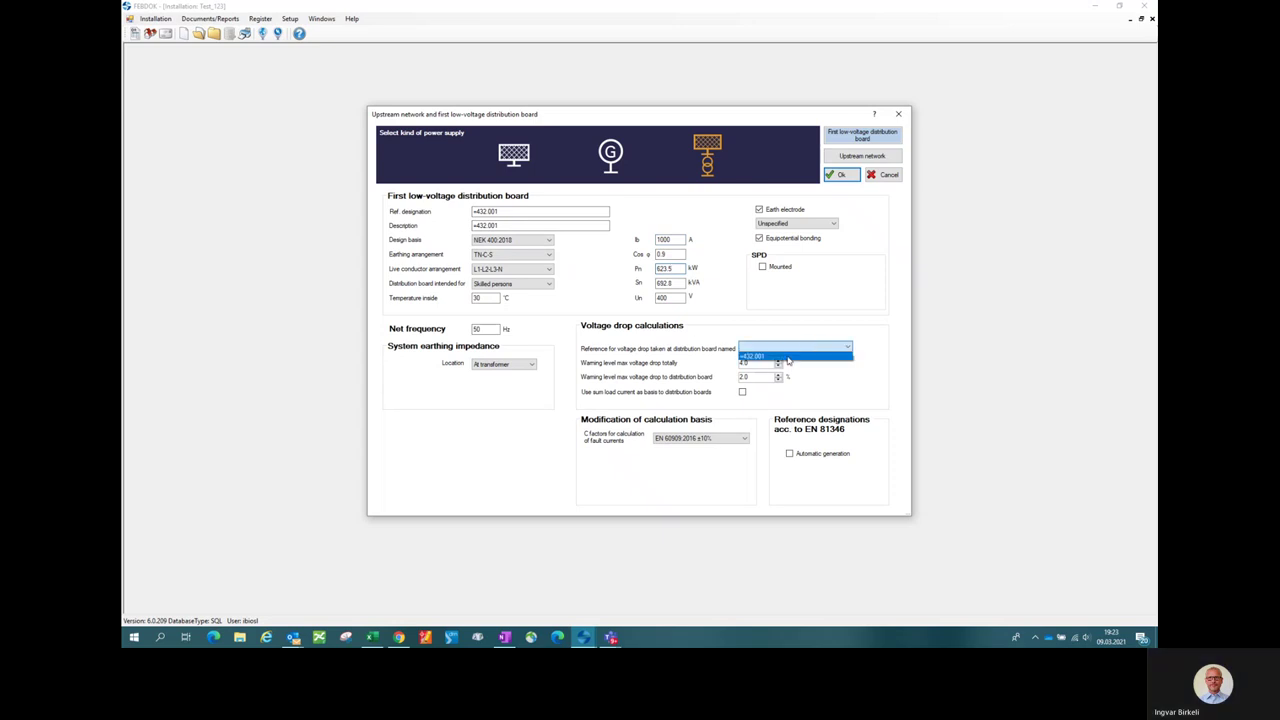
{"action": "left_click", "coordinate": [788, 357]}
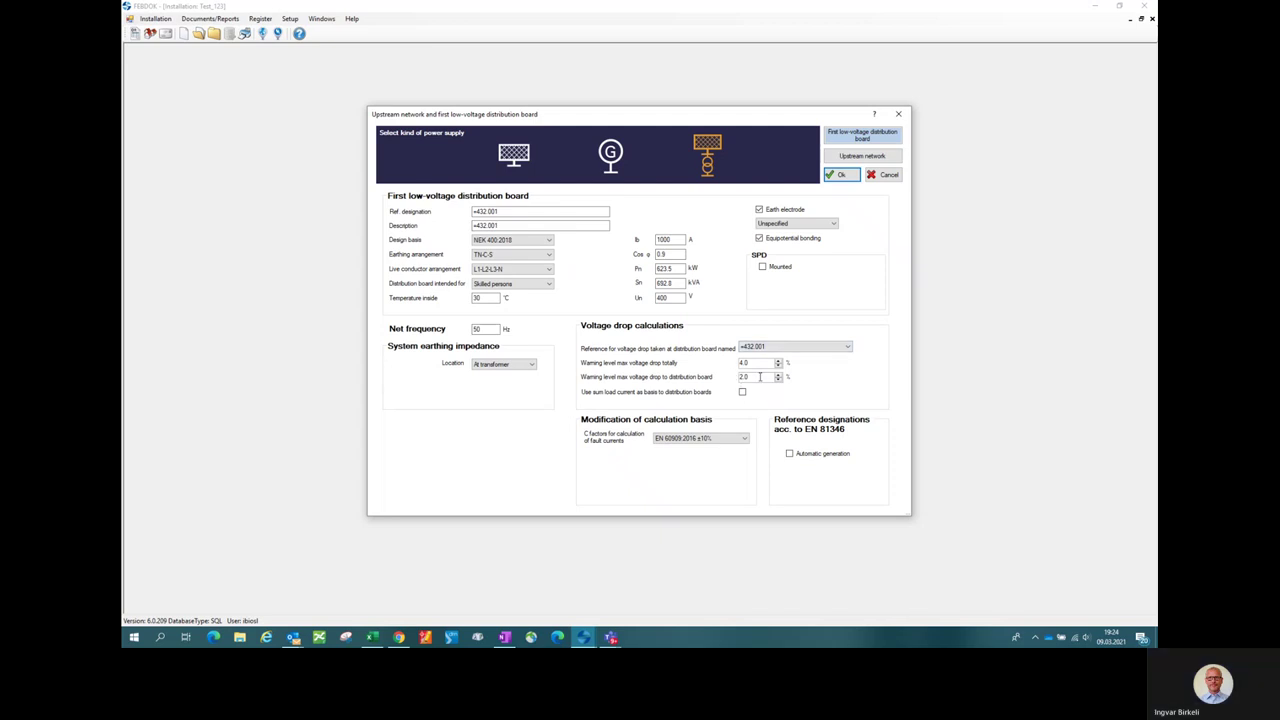
Step: Change voltage-drop warning levels from 4.0 to 6 % total and 2.0 to 3 % to board
{"action": "left_click", "coordinate": [768, 363]}
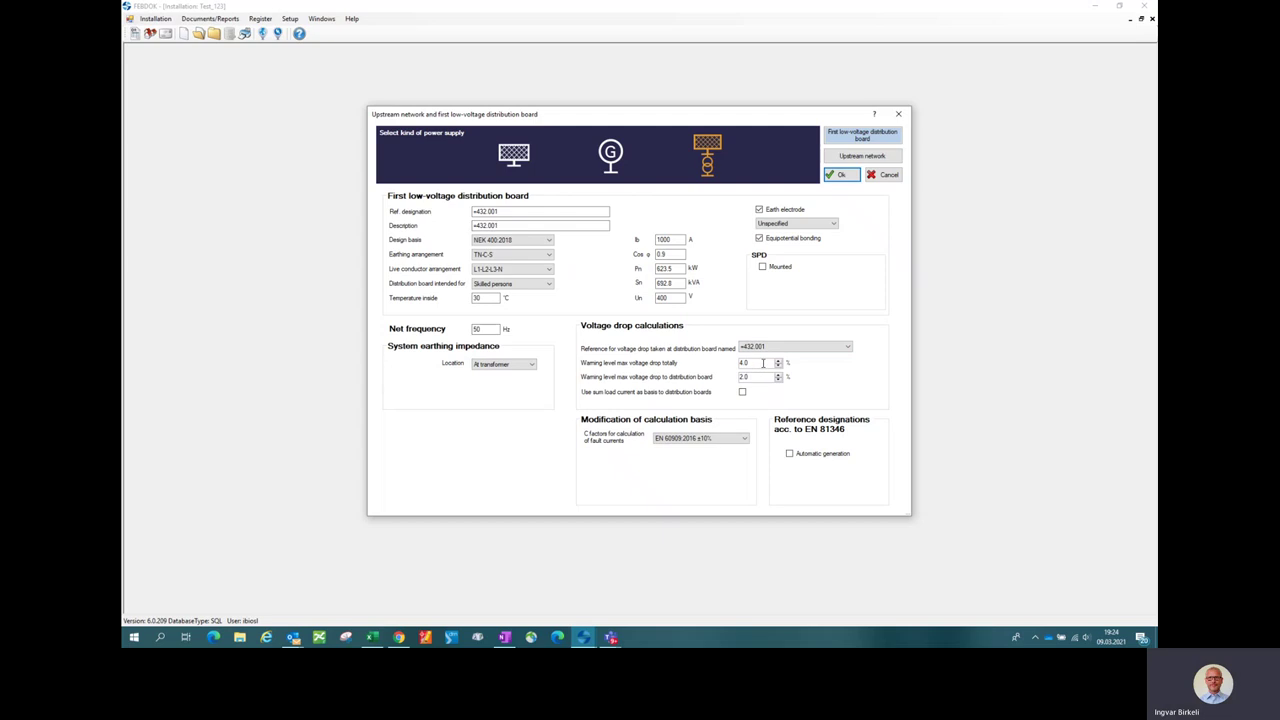
{"action": "double_click", "coordinate": [772, 363]}
{"action": "type", "text": "6"}
{"action": "left_click", "coordinate": [754, 378]}
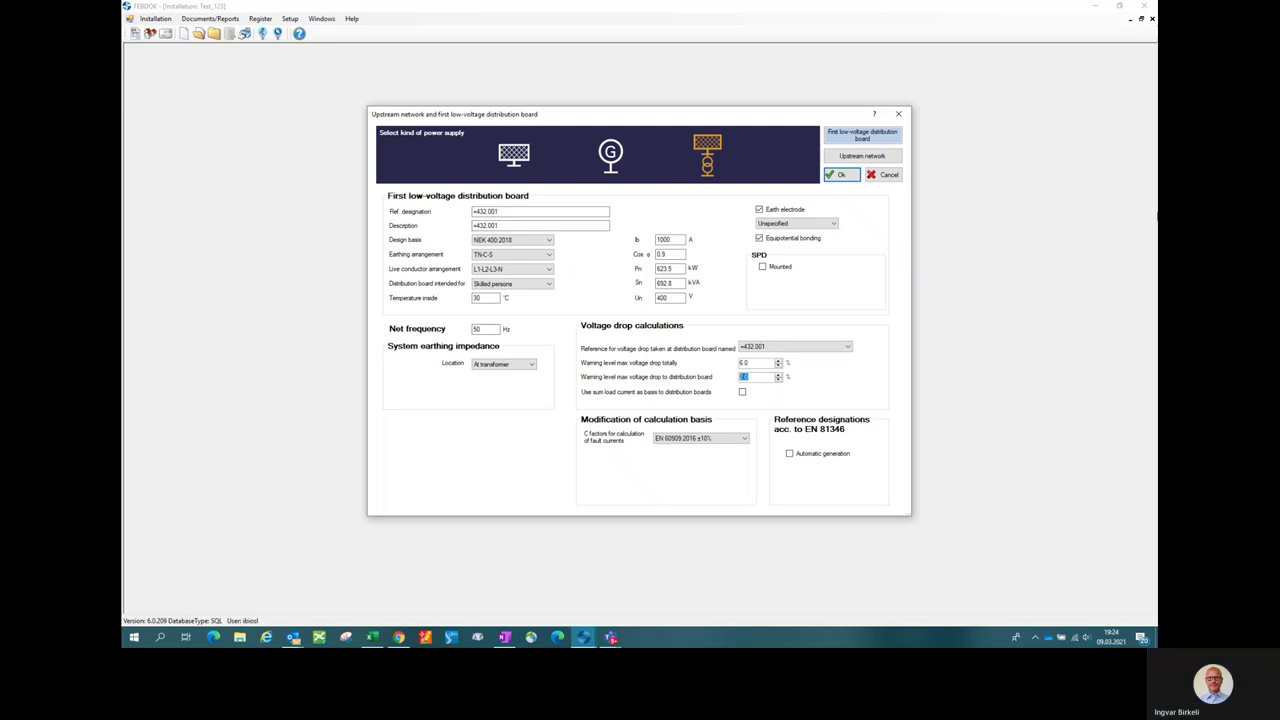
{"action": "type", "text": "3"}
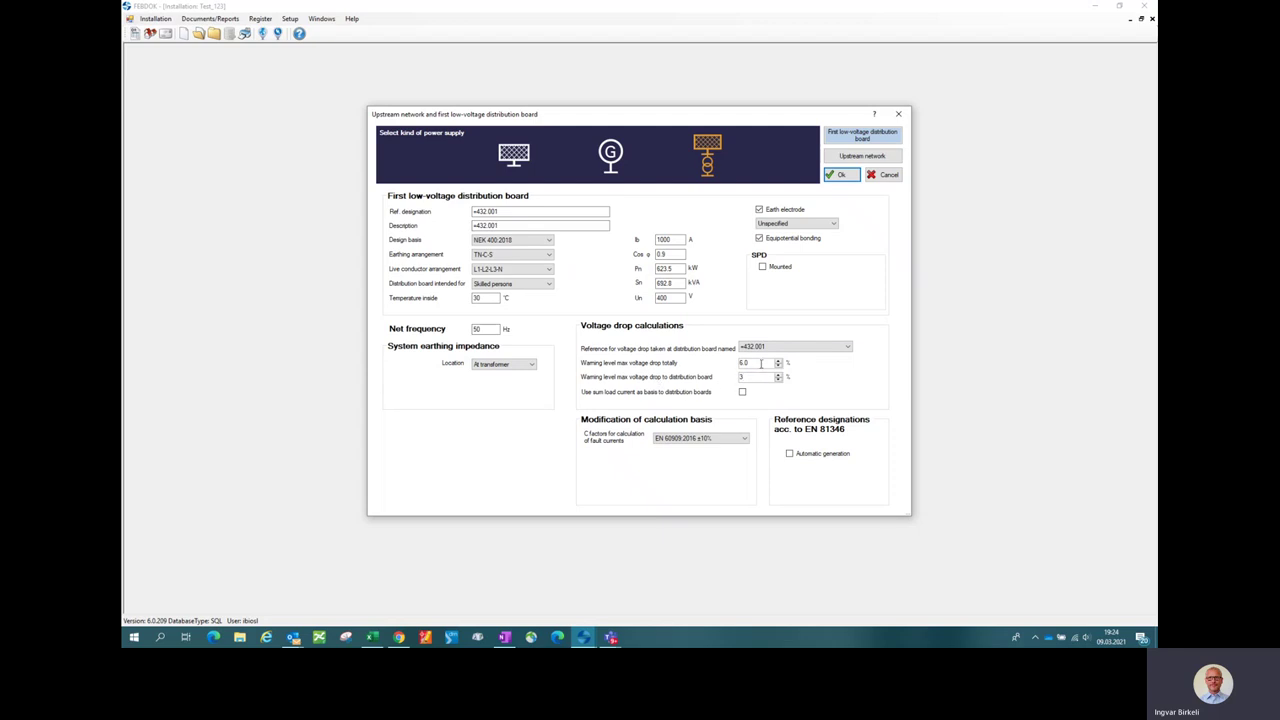
{"action": "double_click", "coordinate": [761, 363]}
{"action": "left_click", "coordinate": [707, 170]}
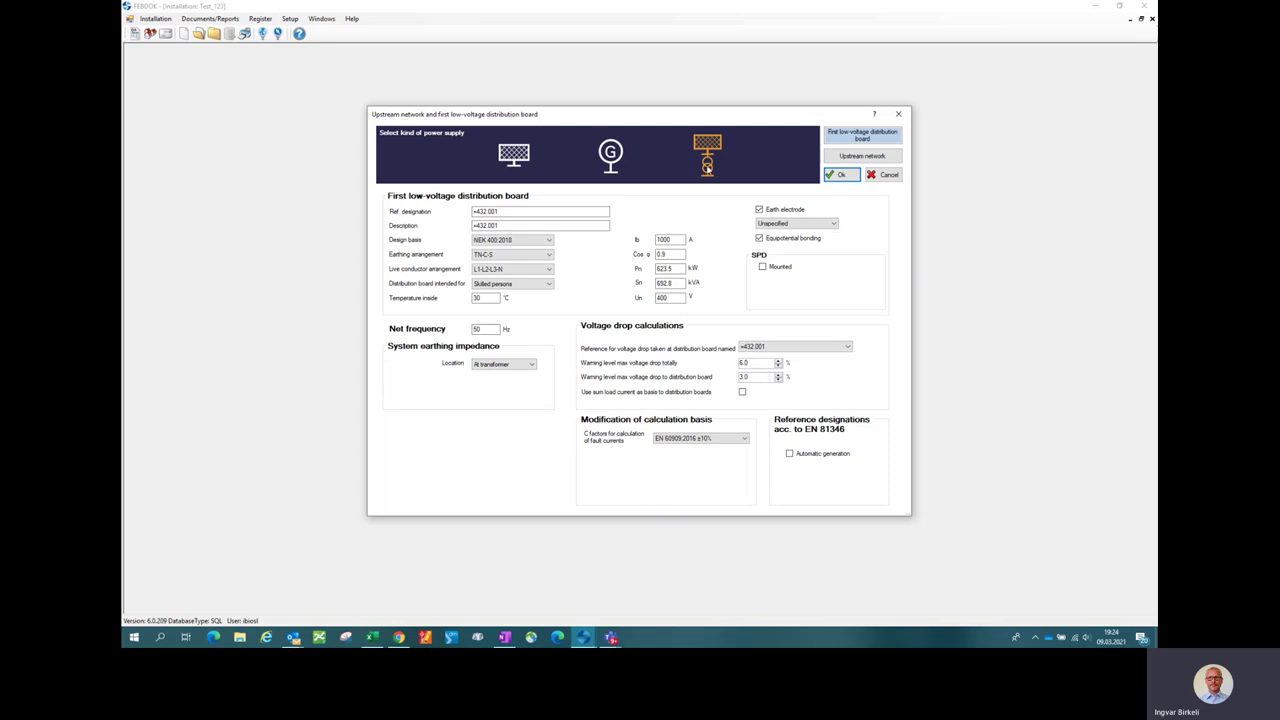
Step: Set the upstream network to 22 kV and max short-circuit power from 300 to 400 MVA
{"action": "left_click", "coordinate": [840, 158]}
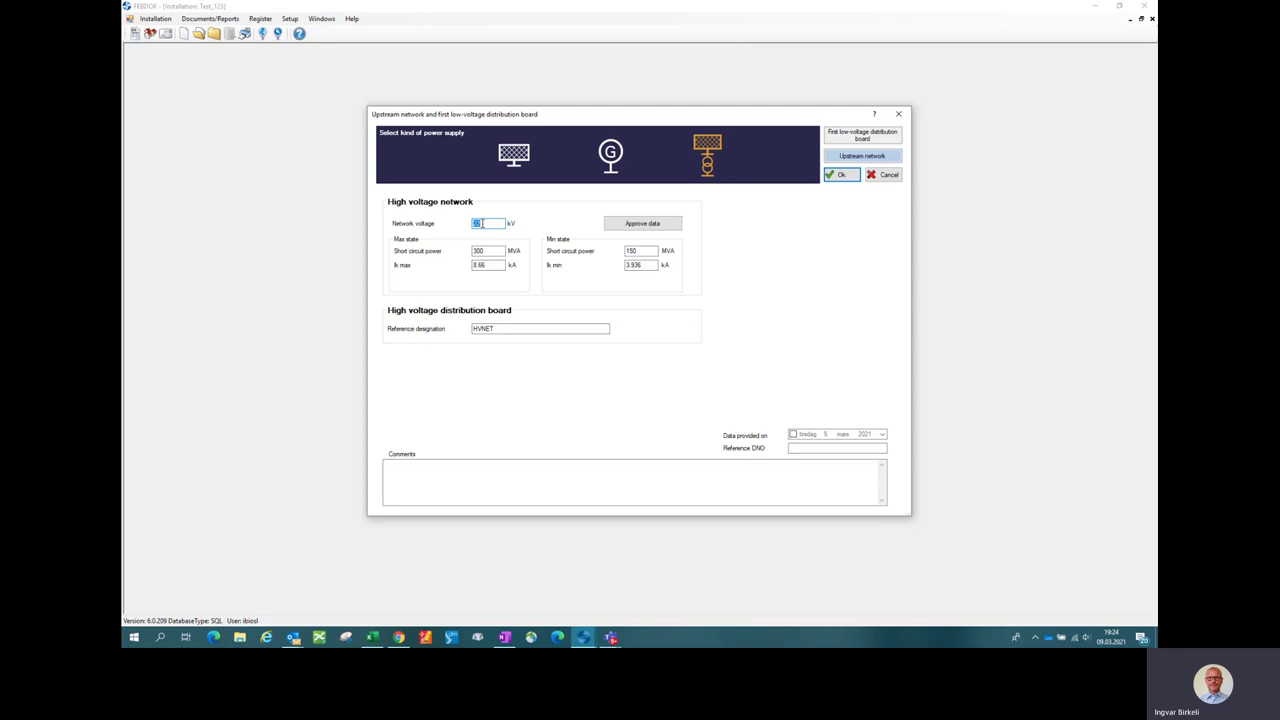
{"action": "type", "text": "22"}
{"action": "double_click", "coordinate": [480, 251]}
{"action": "type", "text": "400"}
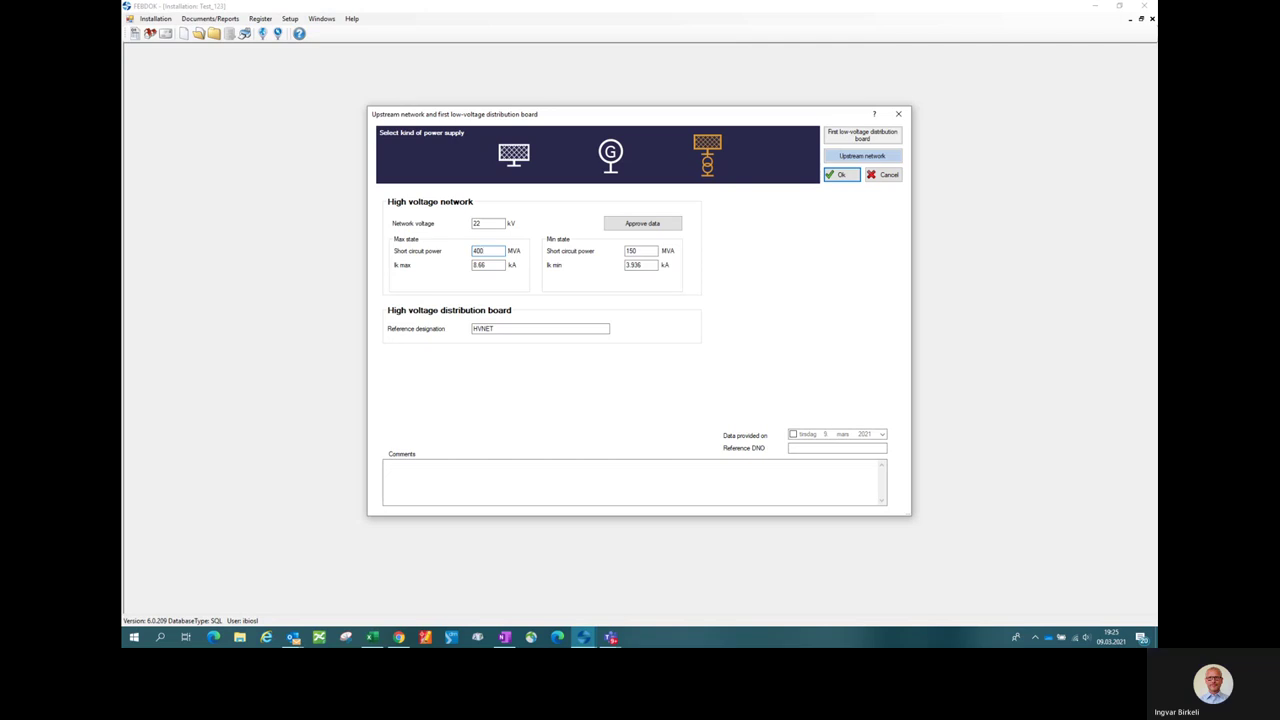
{"action": "left_click", "coordinate": [492, 266]}
{"action": "key", "text": "shift+Tab"}
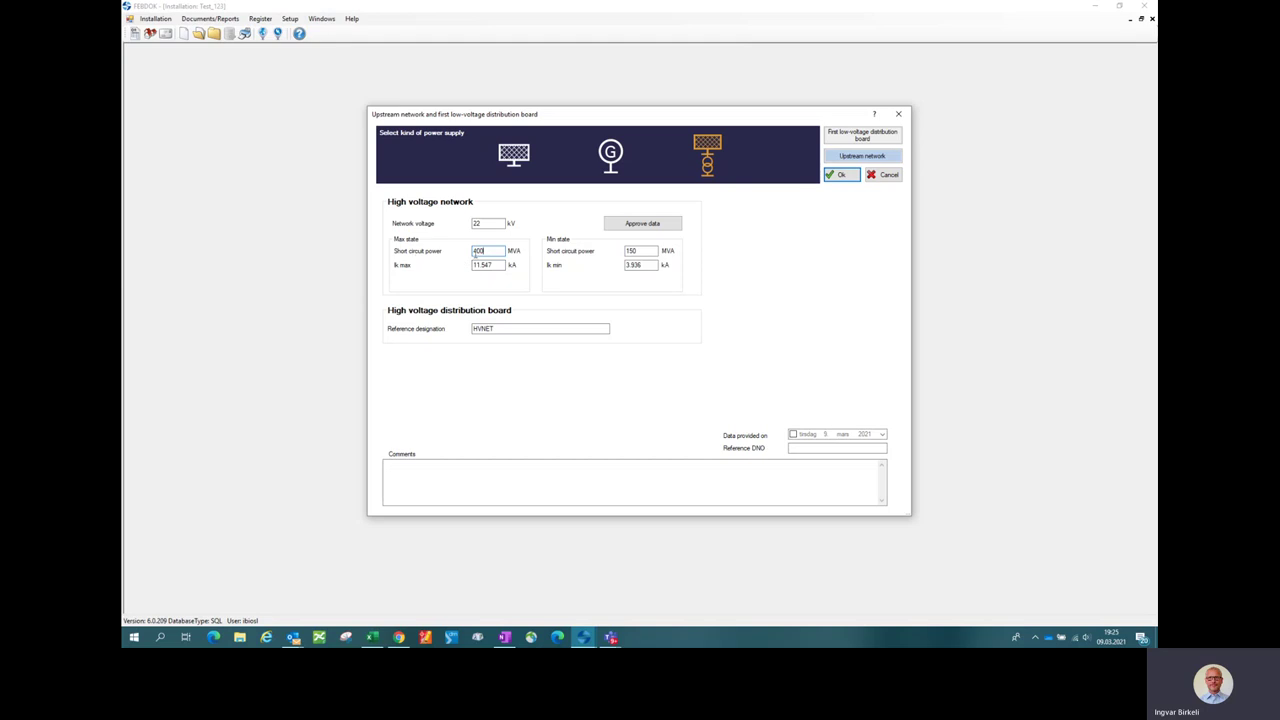
{"action": "left_click", "coordinate": [497, 253]}
Step: Enter 50 MVA as the minimum-state short-circuit power of the upstream network
{"action": "key", "text": "Tab"}
{"action": "type", "text": "50"}
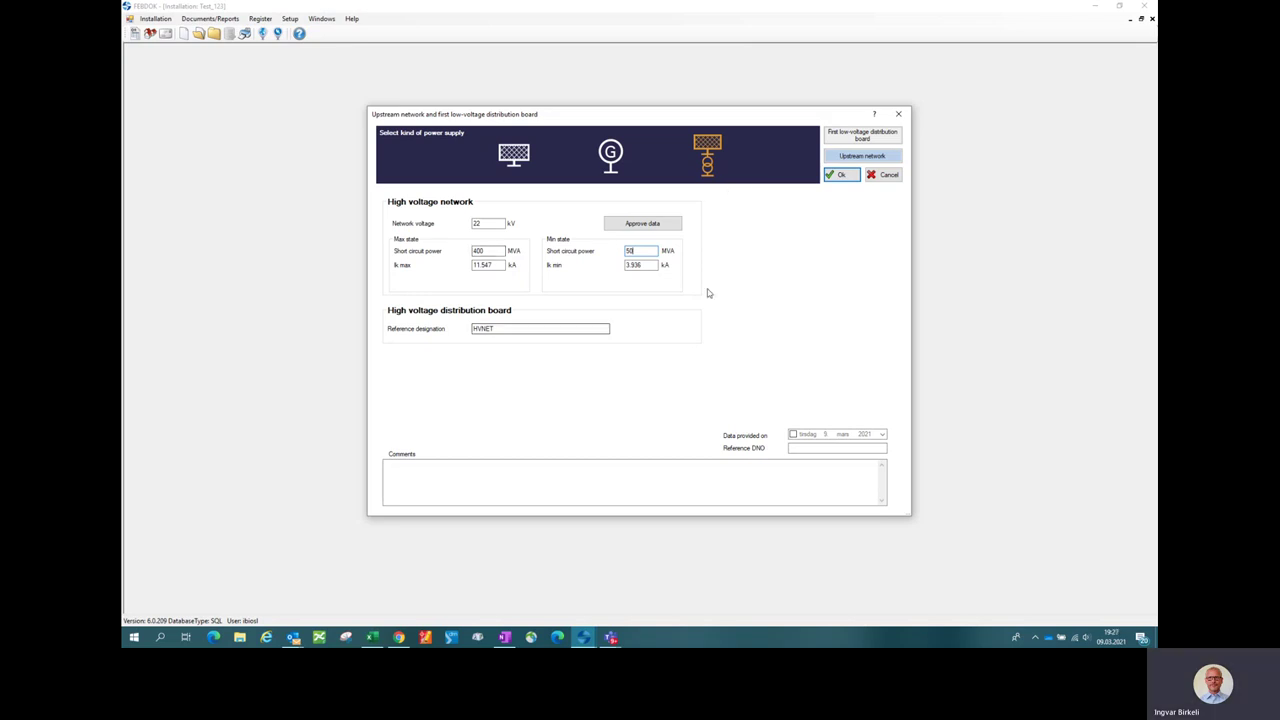
Step: Approve the high-voltage network data and accept the Upstream network settings, returning to the diagram
{"action": "left_click", "coordinate": [649, 227]}
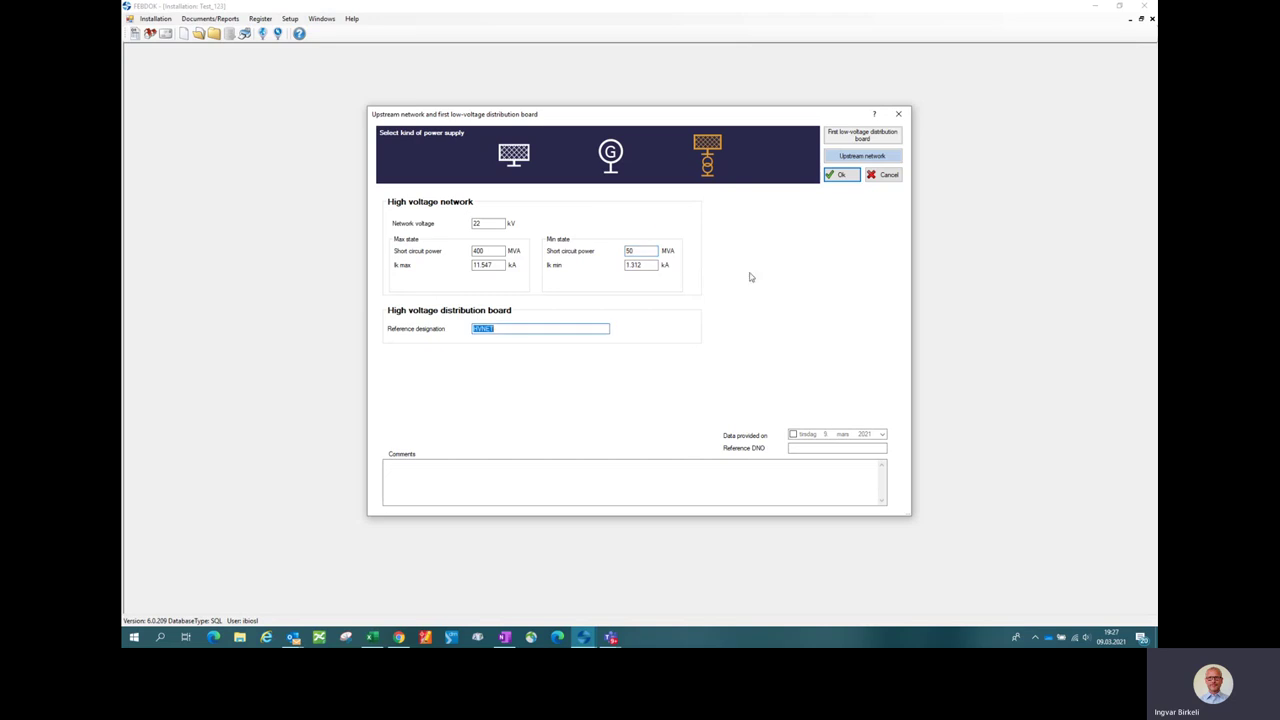
{"action": "left_click", "coordinate": [842, 176]}
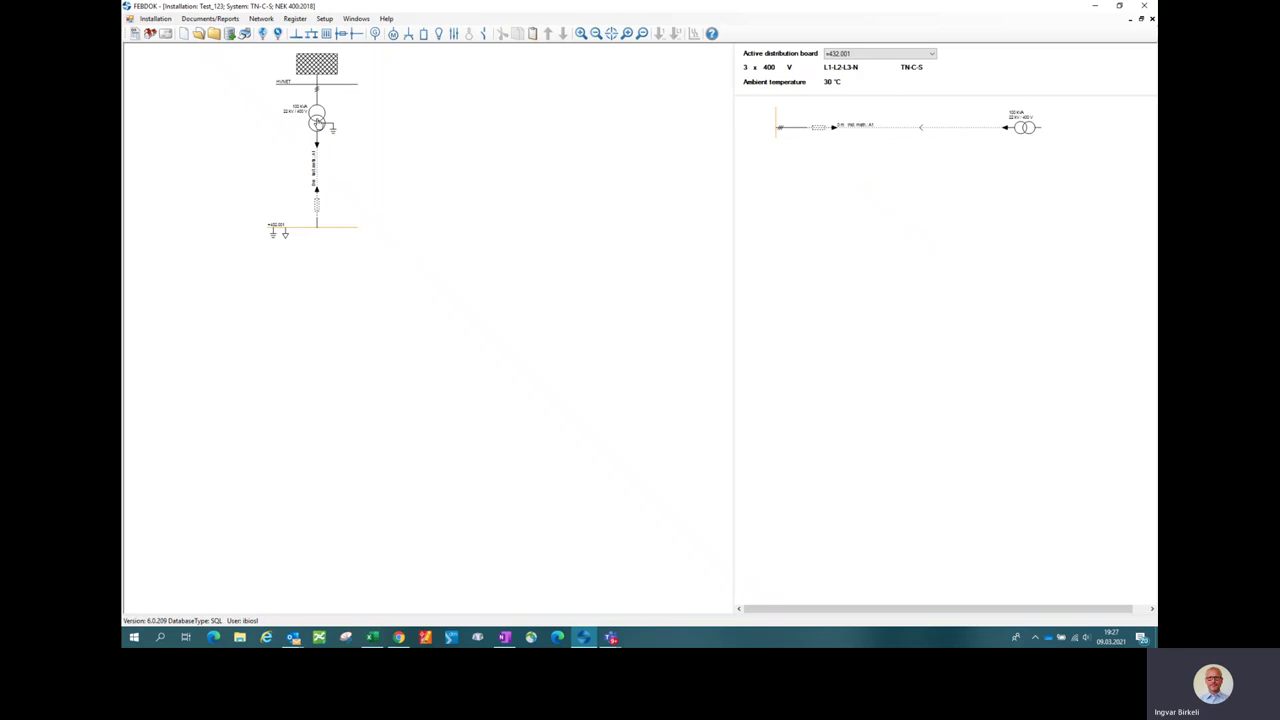
Step: Review the transformer properties and the supply's 400 V nominal voltage, leaving both unchanged
{"action": "double_click", "coordinate": [318, 120]}
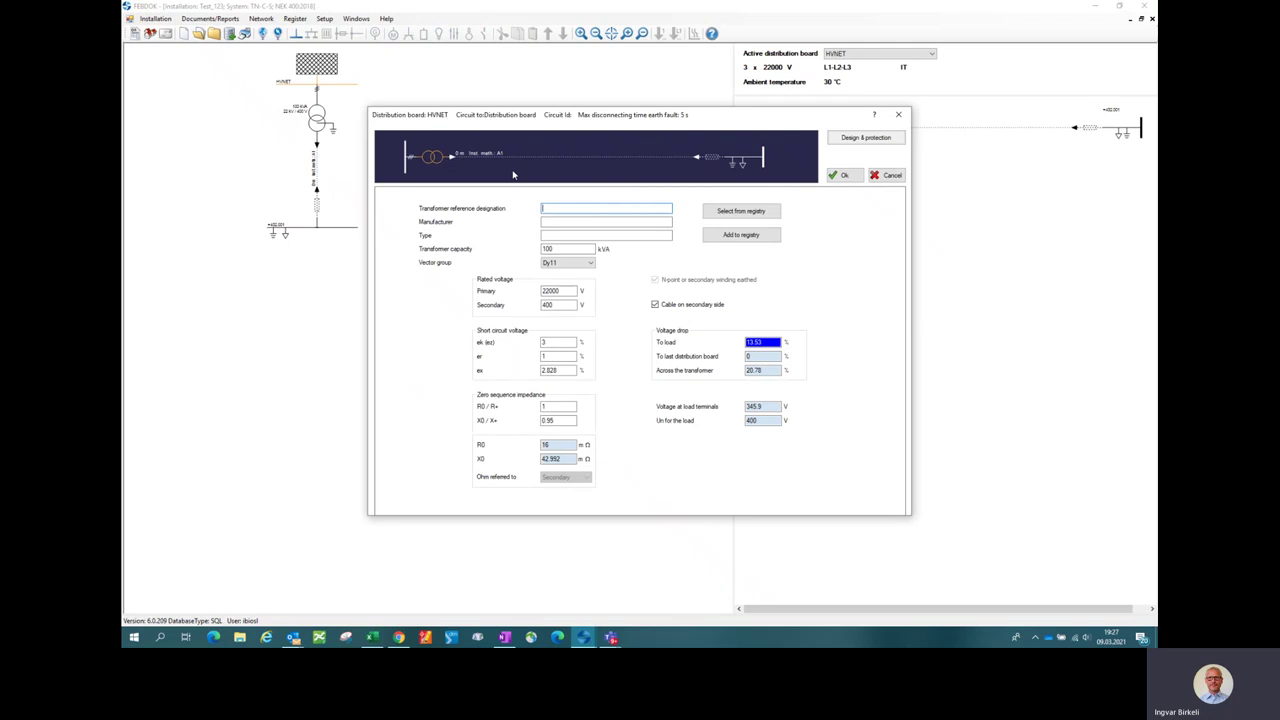
{"action": "left_click", "coordinate": [856, 179]}
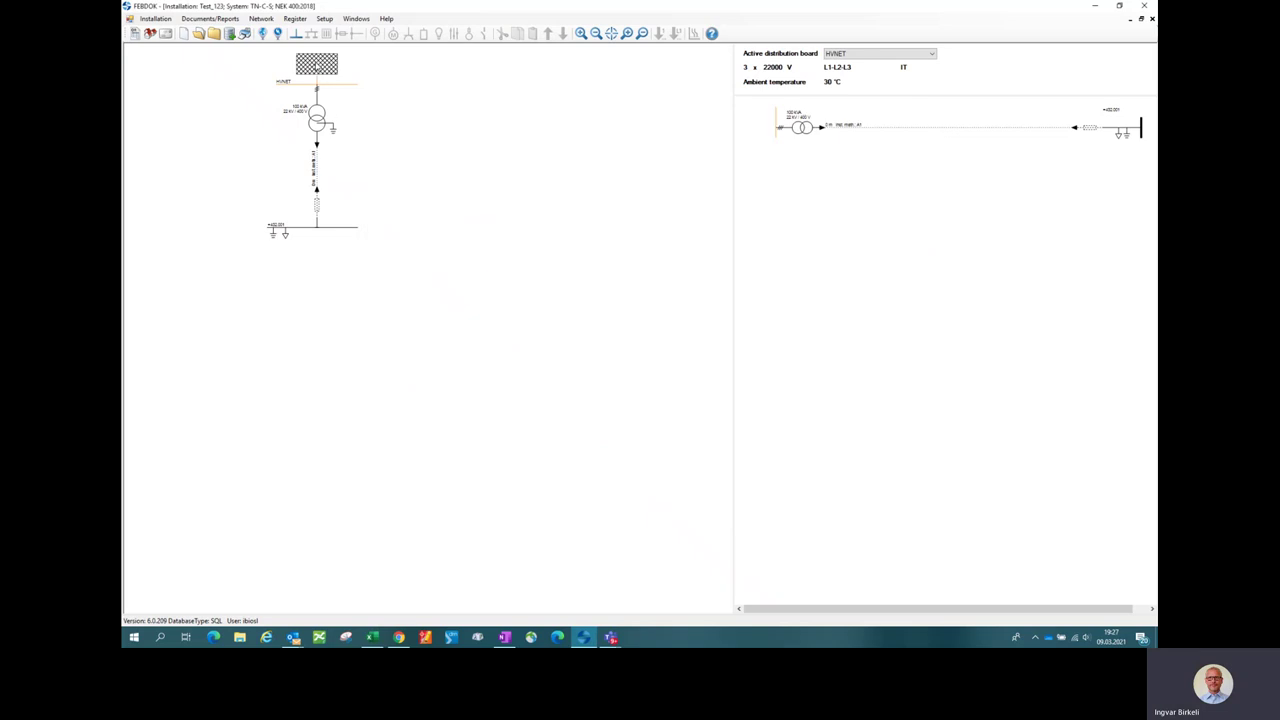
{"action": "double_click", "coordinate": [663, 240]}
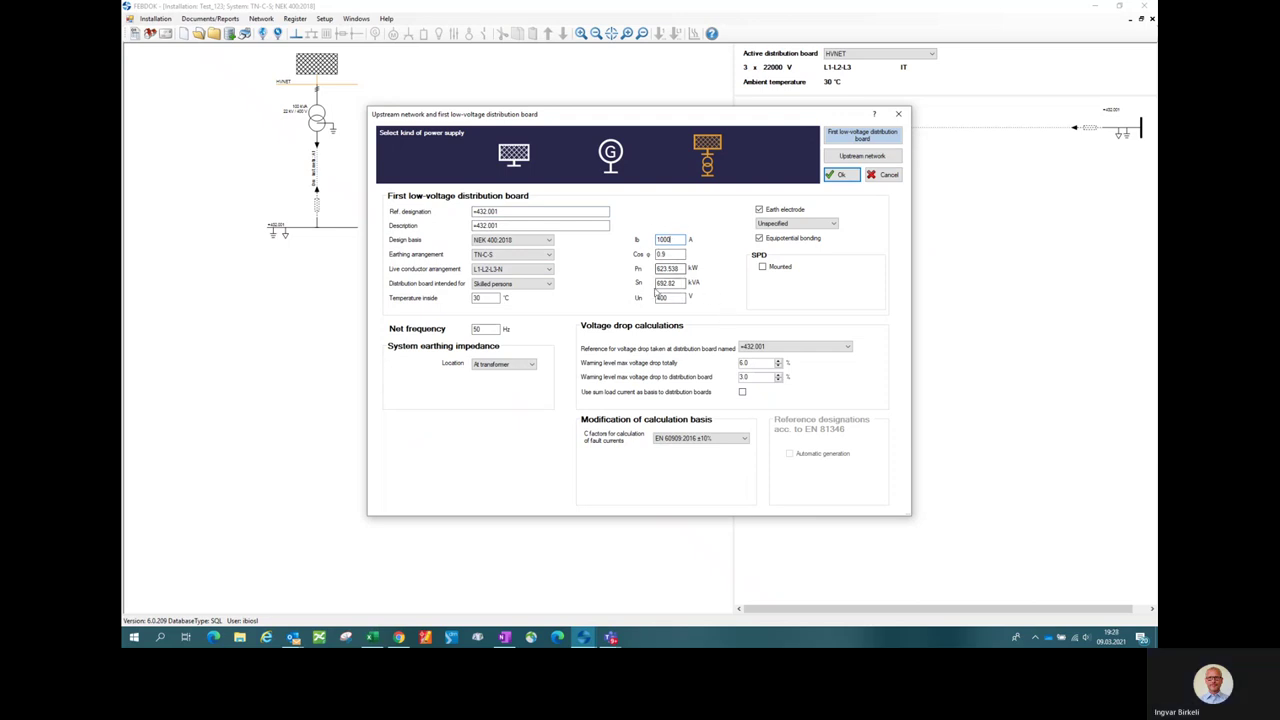
{"action": "left_click", "coordinate": [659, 297]}
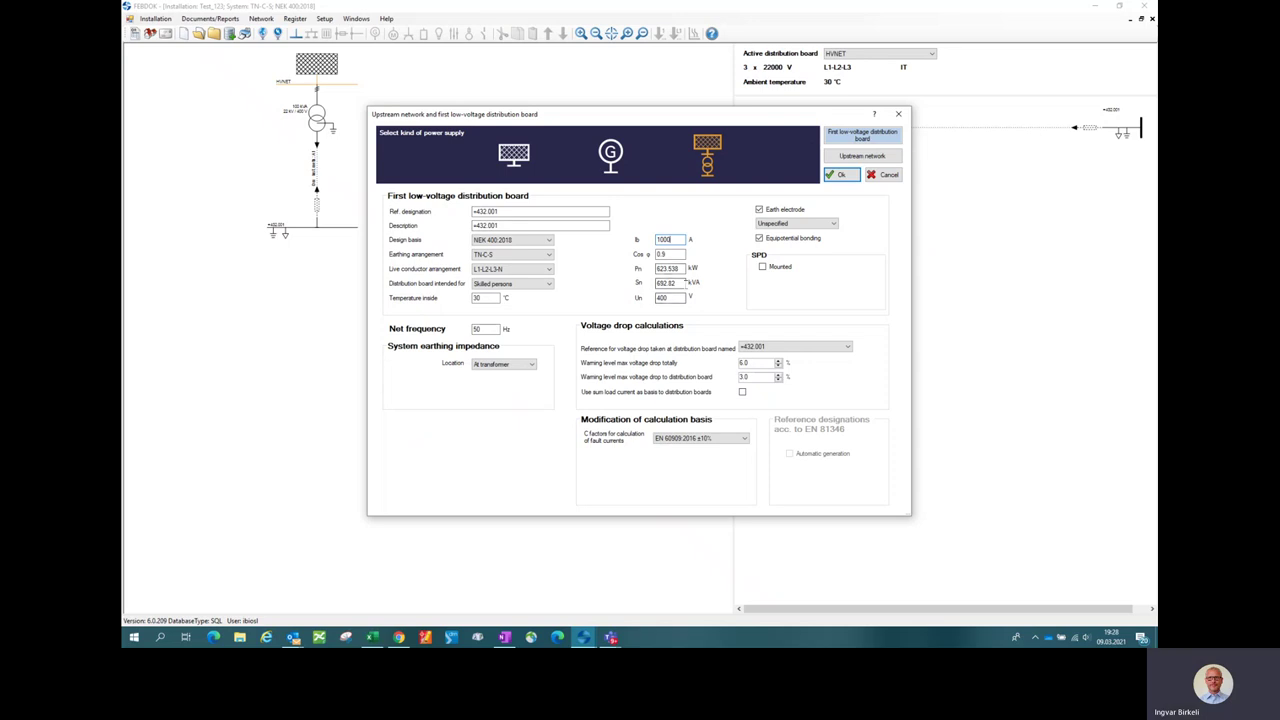
{"action": "left_click", "coordinate": [840, 175]}
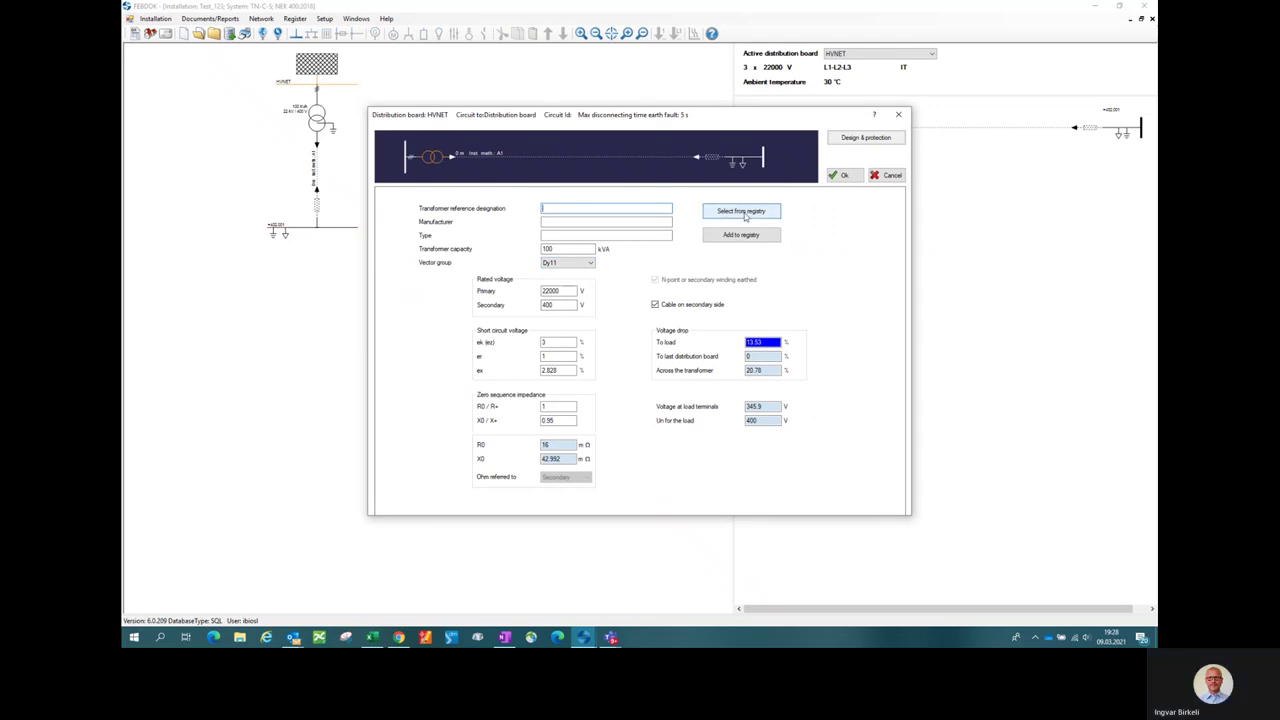
Step: In the transformer register sorted by Sn [kVA], select the 800 kVA STND Trafo BKK unit
{"action": "left_click", "coordinate": [745, 216]}
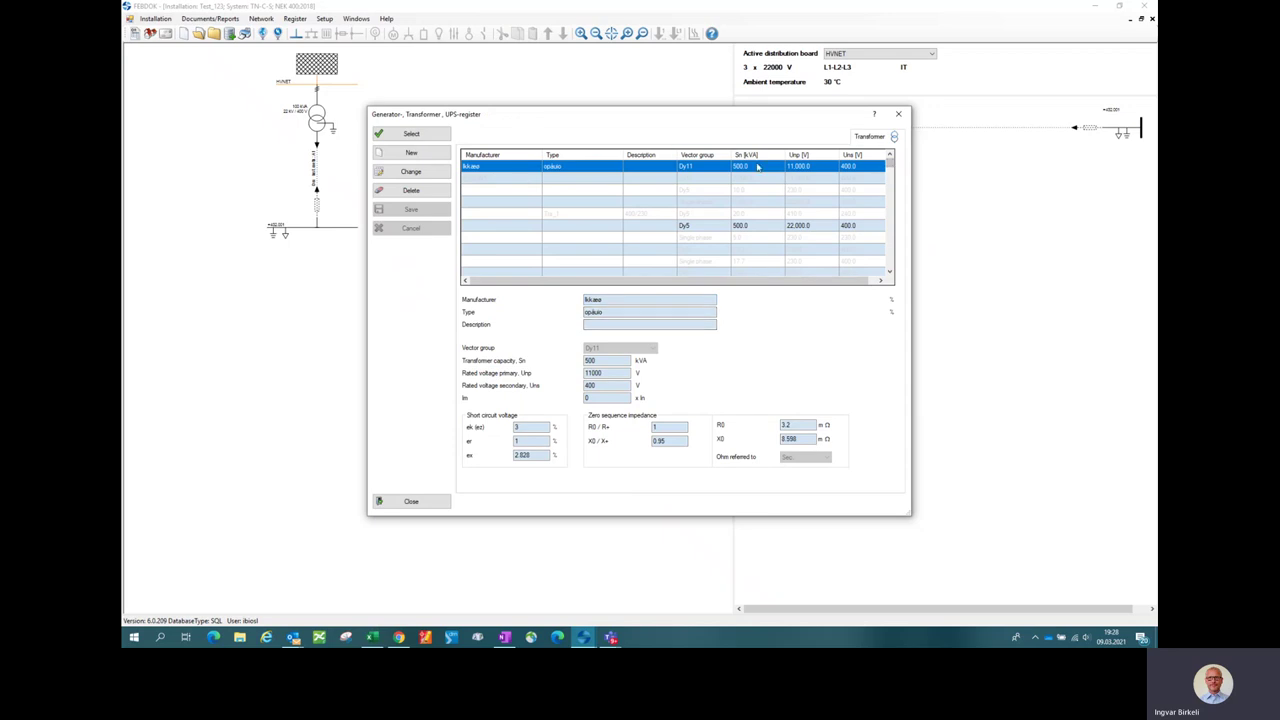
{"action": "left_click", "coordinate": [745, 155]}
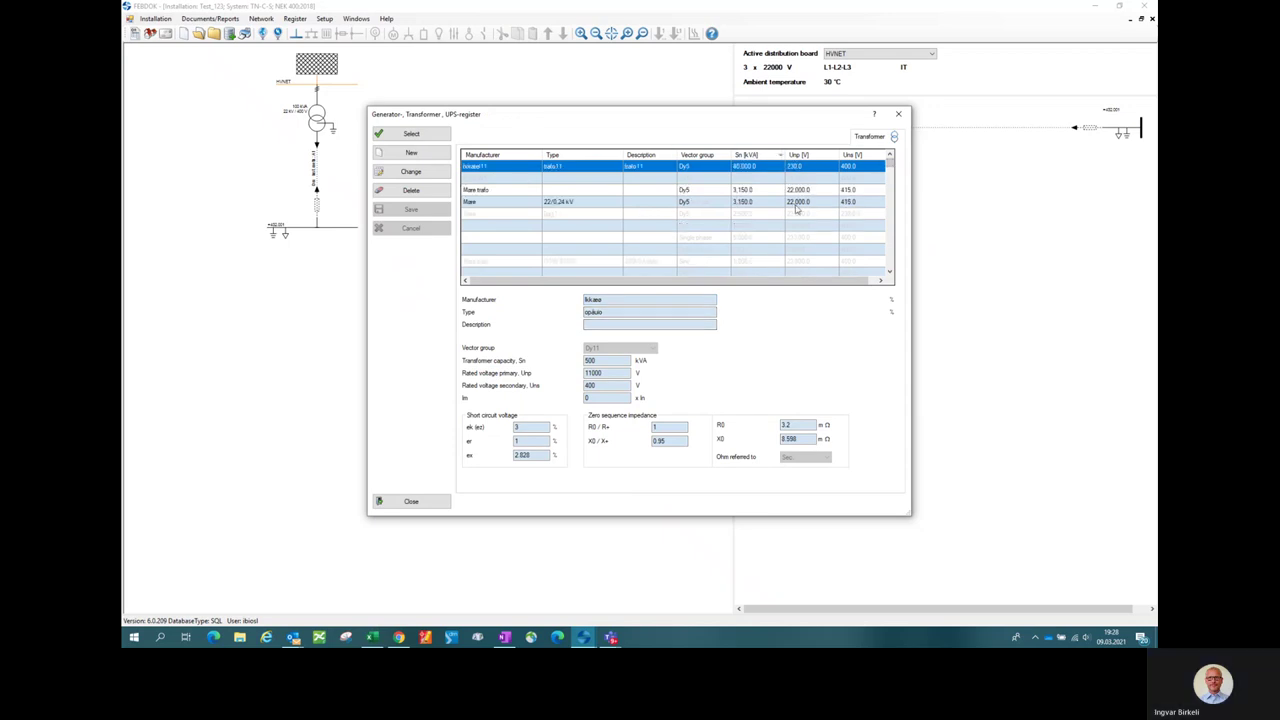
{"action": "scroll", "coordinate": [800, 205], "scroll_direction": "down", "scroll_amount": 3}
{"action": "scroll", "coordinate": [800, 207], "scroll_direction": "up", "scroll_amount": 3}
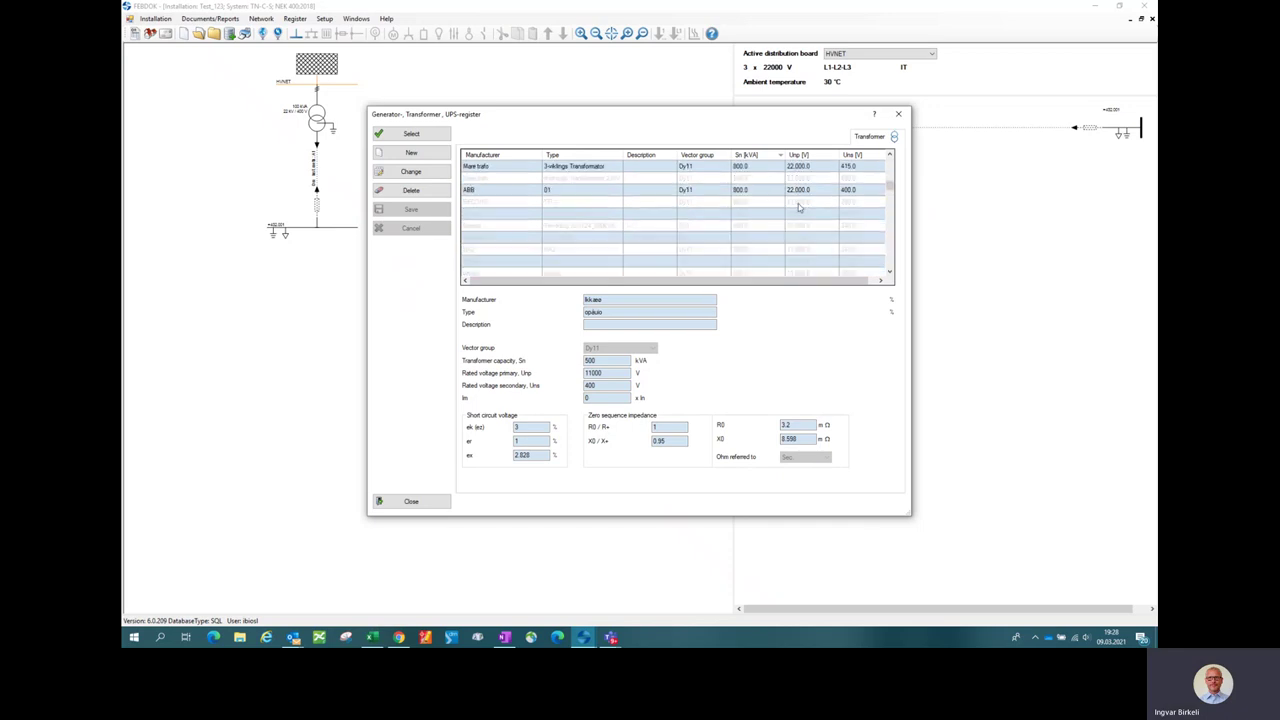
{"action": "scroll", "coordinate": [800, 207], "scroll_direction": "up", "scroll_amount": 1}
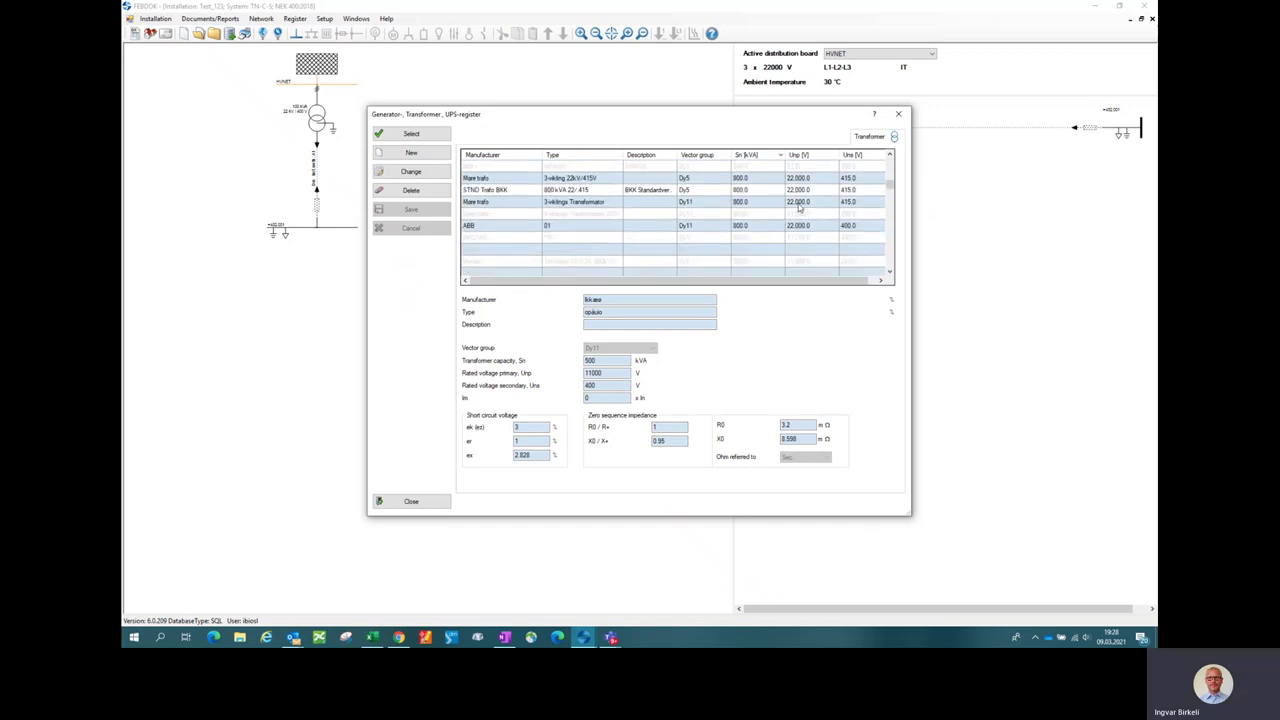
{"action": "left_click", "coordinate": [668, 190]}
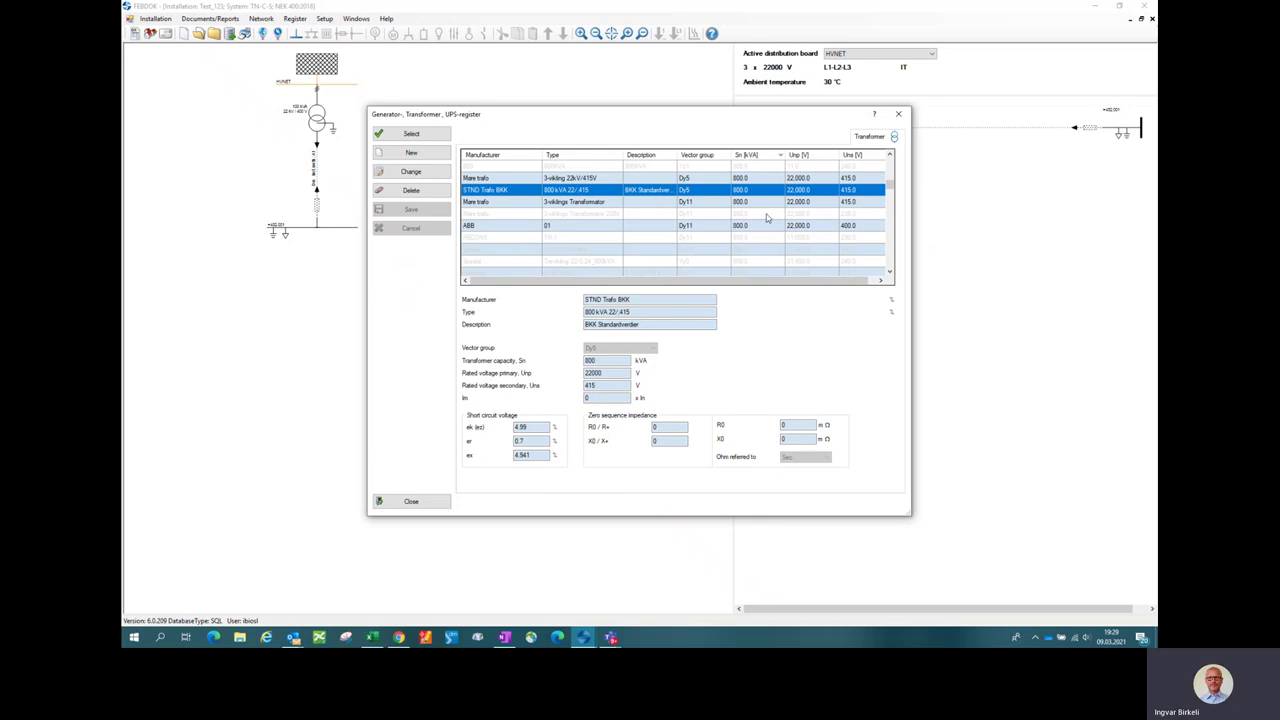
{"action": "scroll", "coordinate": [767, 217], "scroll_direction": "up", "scroll_amount": 2}
{"action": "scroll", "coordinate": [767, 217], "scroll_direction": "down", "scroll_amount": 3}
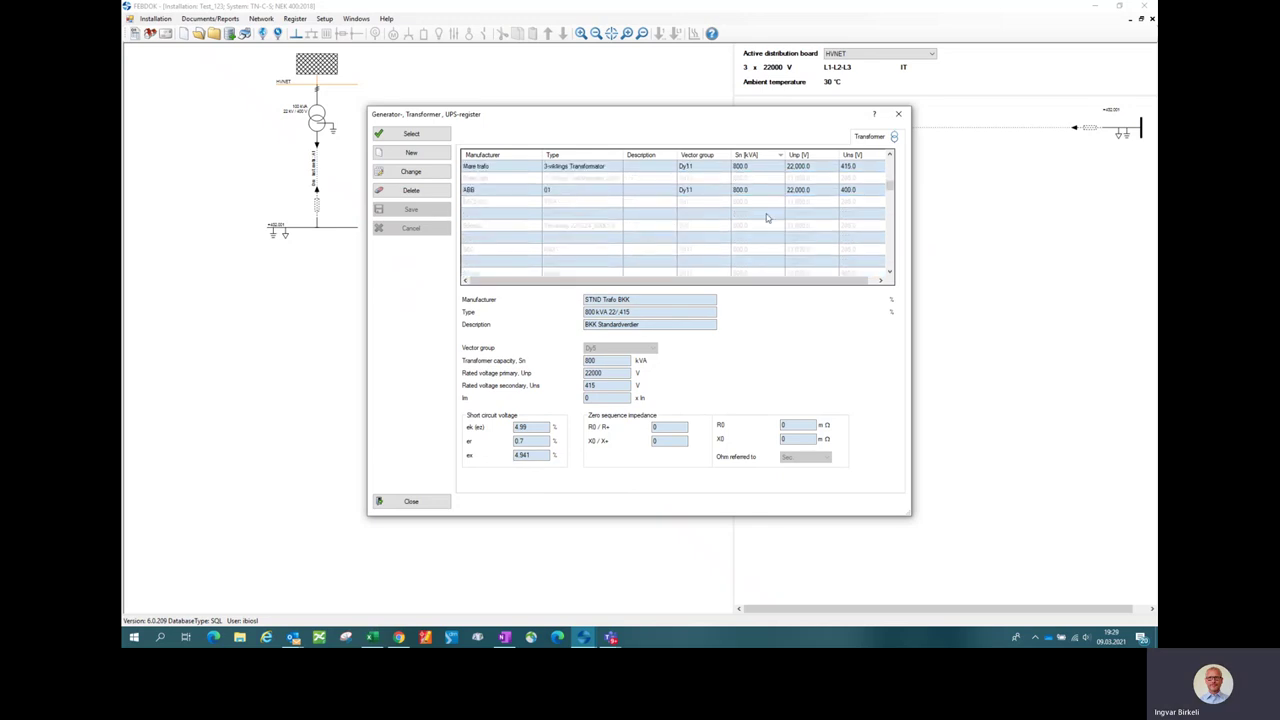
{"action": "scroll", "coordinate": [767, 217], "scroll_direction": "up", "scroll_amount": 1}
{"action": "scroll", "coordinate": [767, 217], "scroll_direction": "down", "scroll_amount": 3}
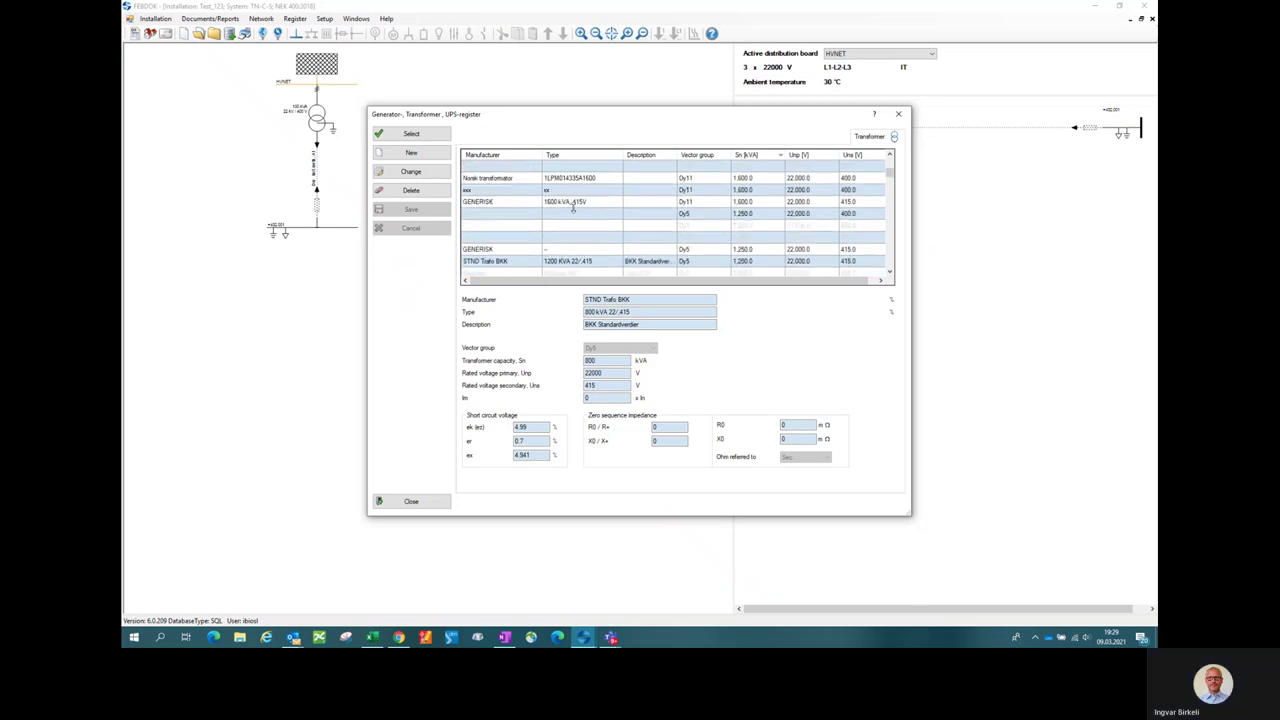
{"action": "left_click", "coordinate": [760, 203]}
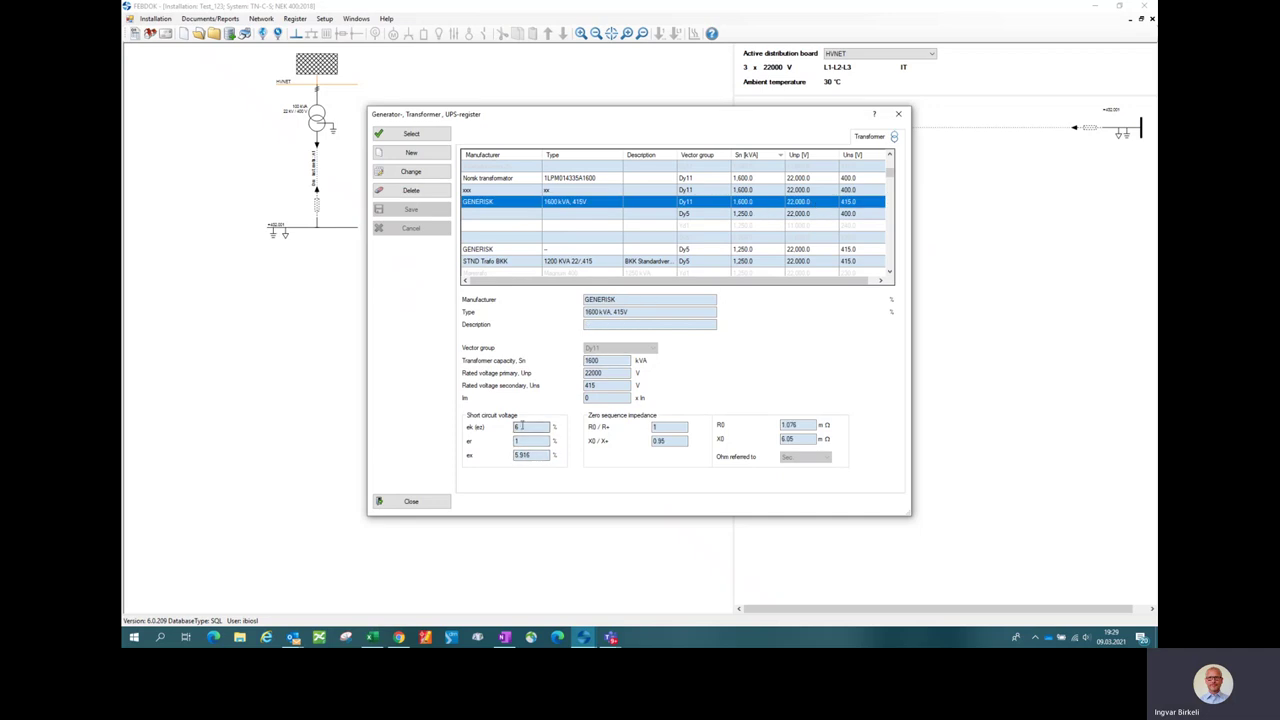
{"action": "left_click", "coordinate": [520, 427]}
{"action": "scroll", "coordinate": [787, 232], "scroll_direction": "down", "scroll_amount": 5}
{"action": "scroll", "coordinate": [787, 232], "scroll_direction": "down", "scroll_amount": 5}
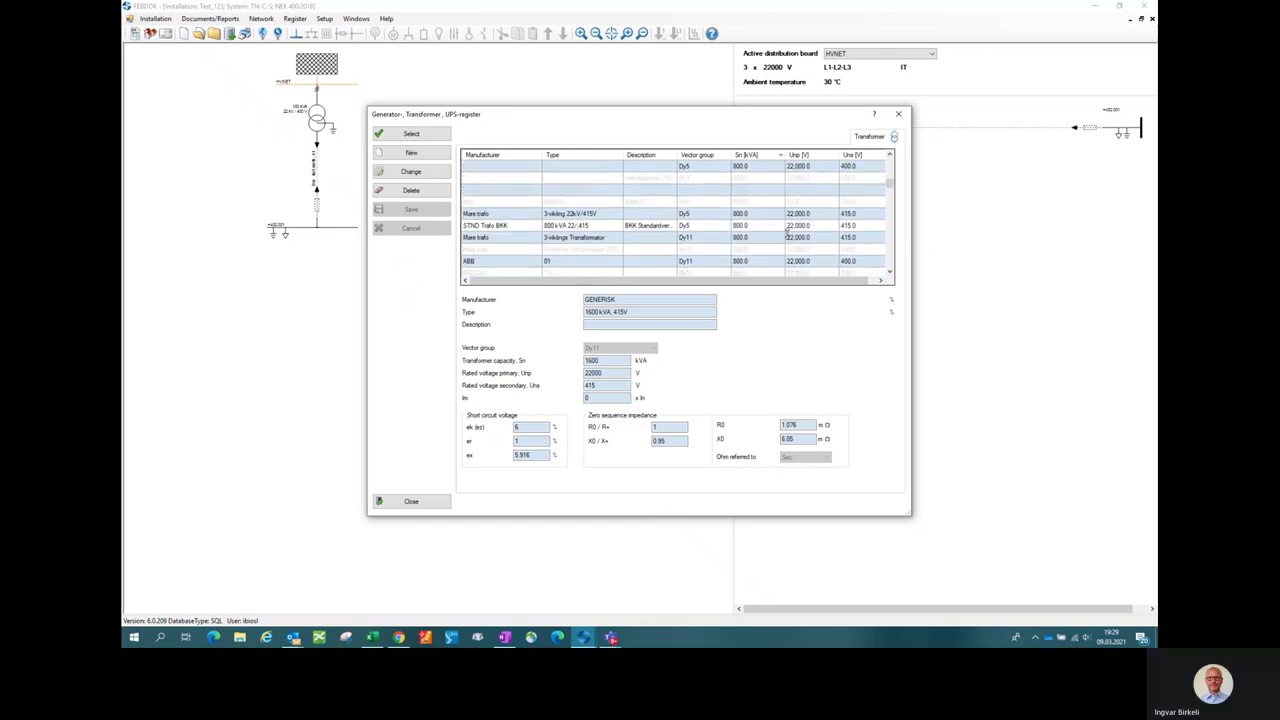
{"action": "scroll", "coordinate": [787, 232], "scroll_direction": "down", "scroll_amount": 1}
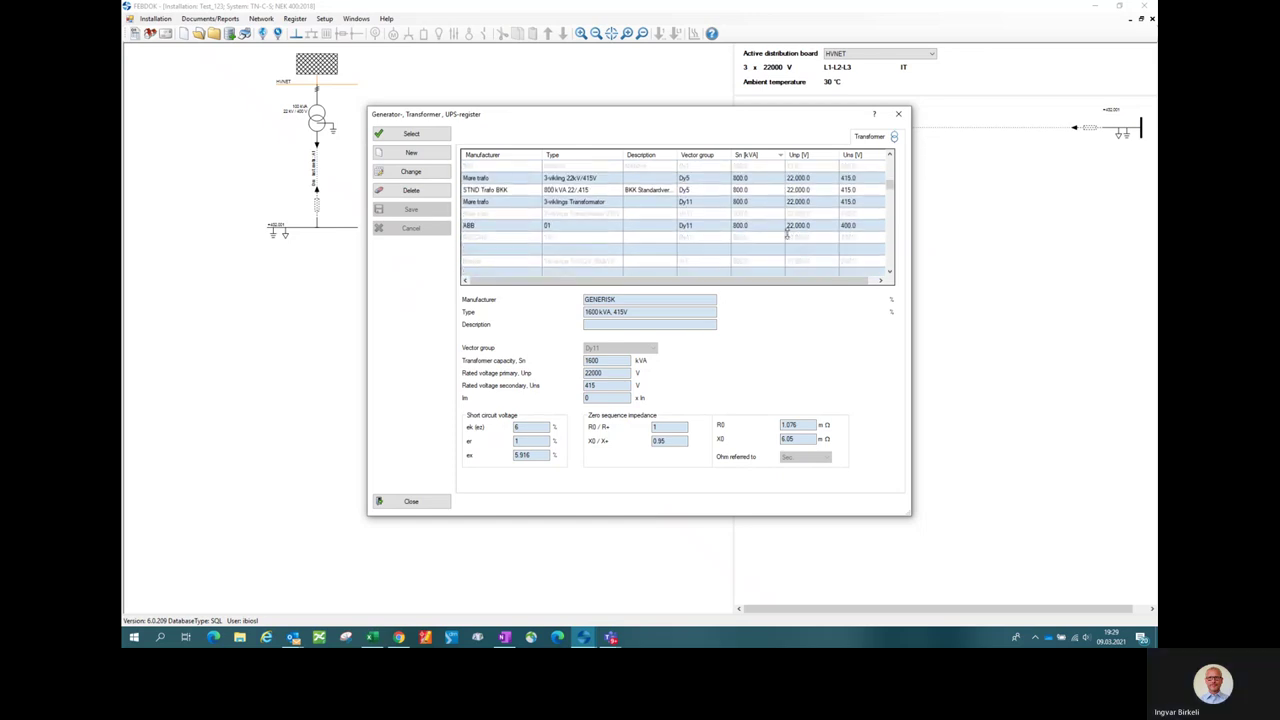
Step: Reselect STND Trafo BKK, then display the ABB 800 kVA 22000/400 V Dy11 transformer's data
{"action": "left_click", "coordinate": [760, 192]}
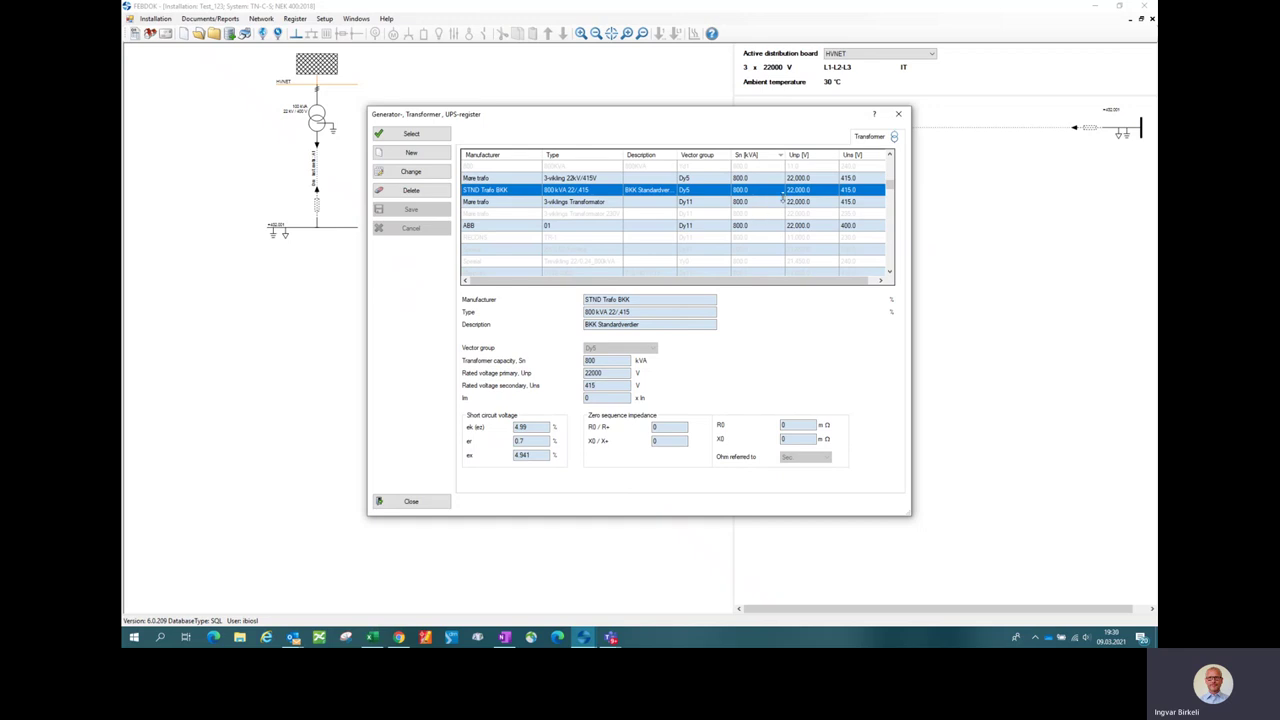
{"action": "scroll", "coordinate": [783, 197], "scroll_direction": "up", "scroll_amount": 1}
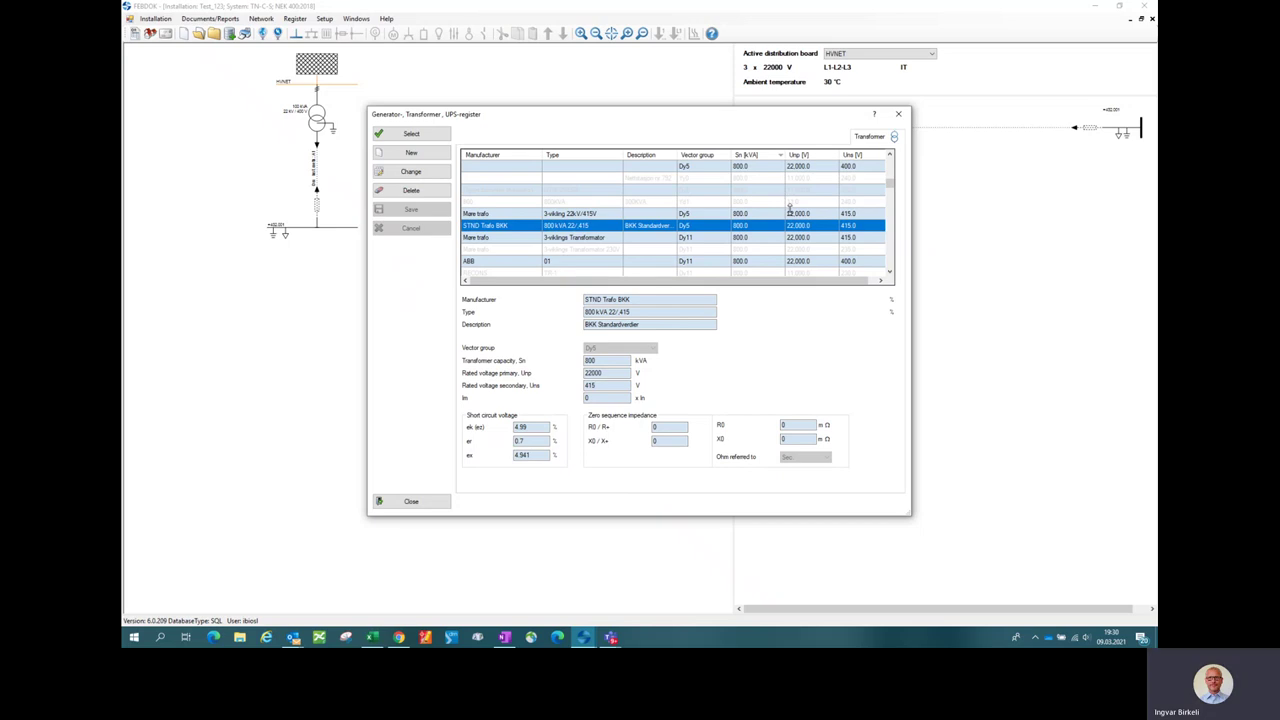
{"action": "scroll", "coordinate": [797, 215], "scroll_direction": "down", "scroll_amount": 5}
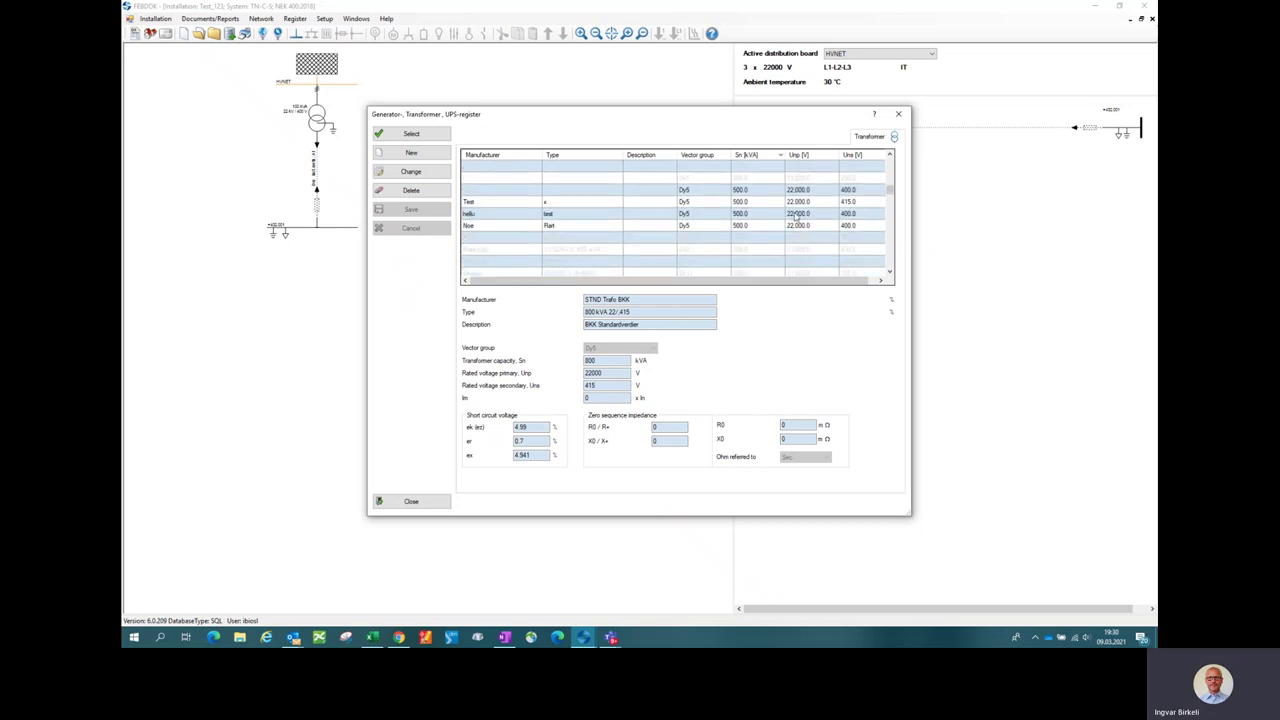
{"action": "scroll", "coordinate": [797, 215], "scroll_direction": "up", "scroll_amount": 5}
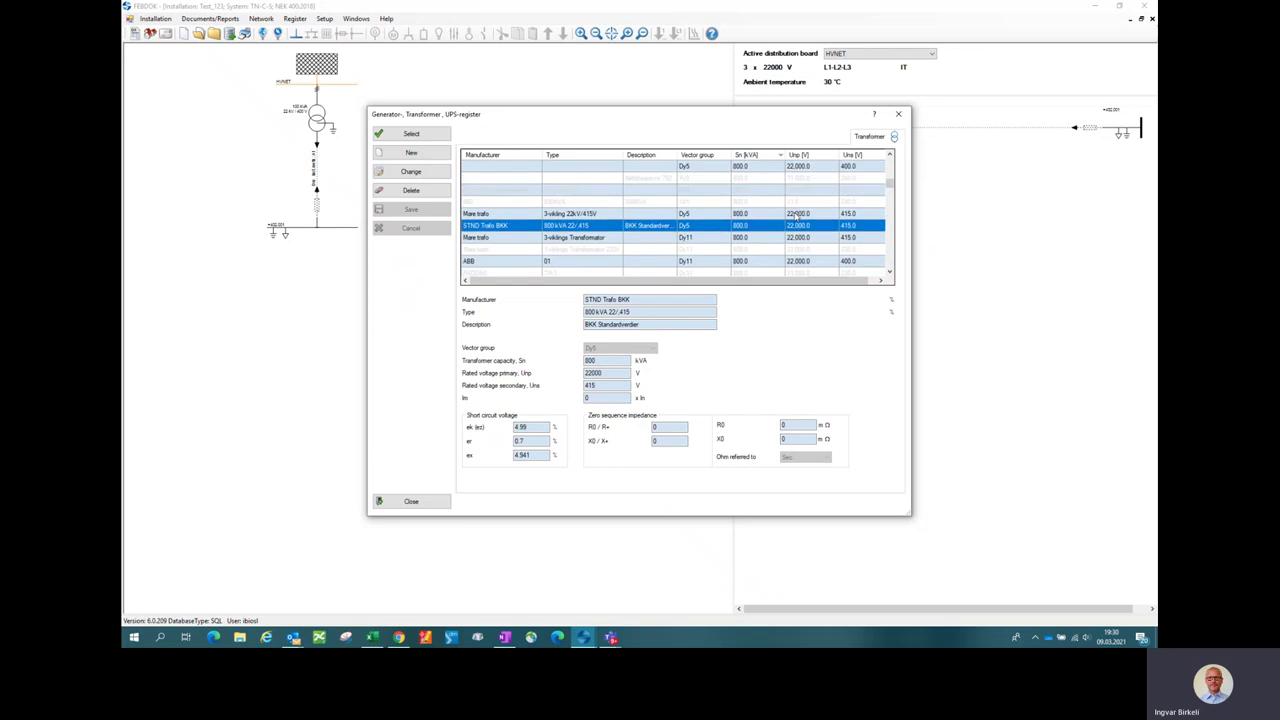
{"action": "left_click", "coordinate": [762, 262]}
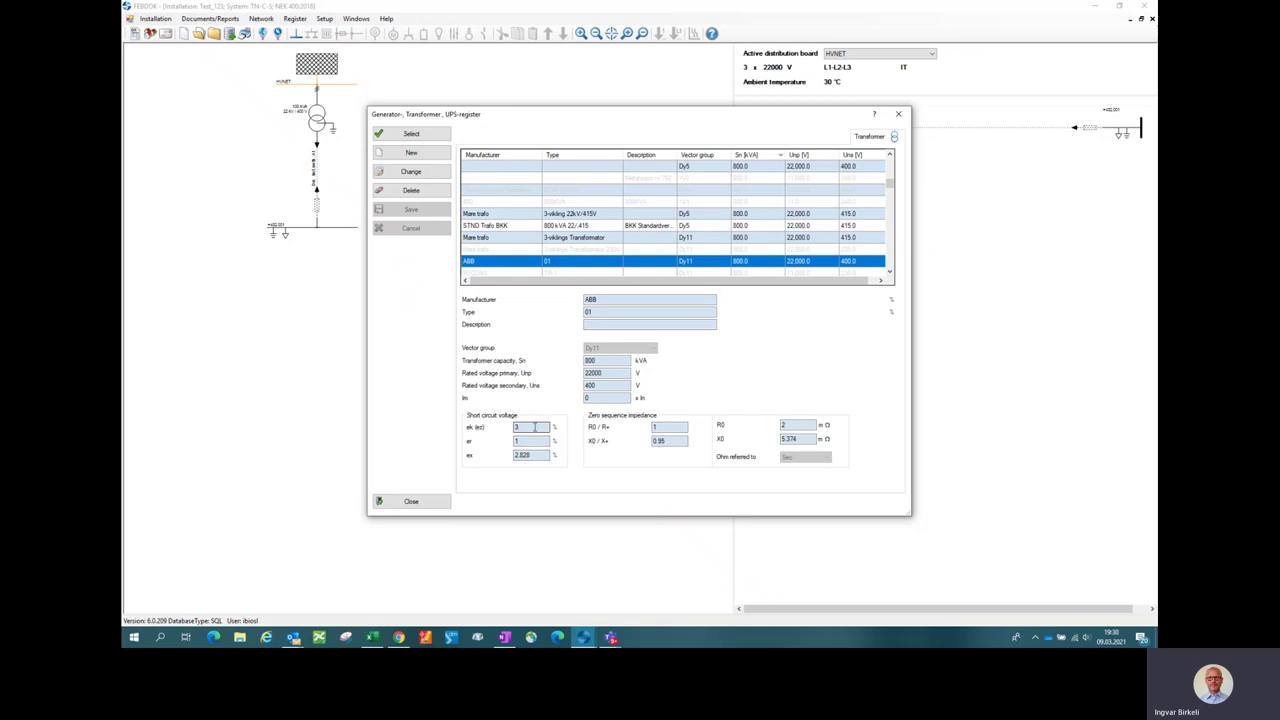
Step: Display the Mare trafo 800 kVA 22000/415 V Dy5 transformer's data
{"action": "left_click", "coordinate": [752, 215]}
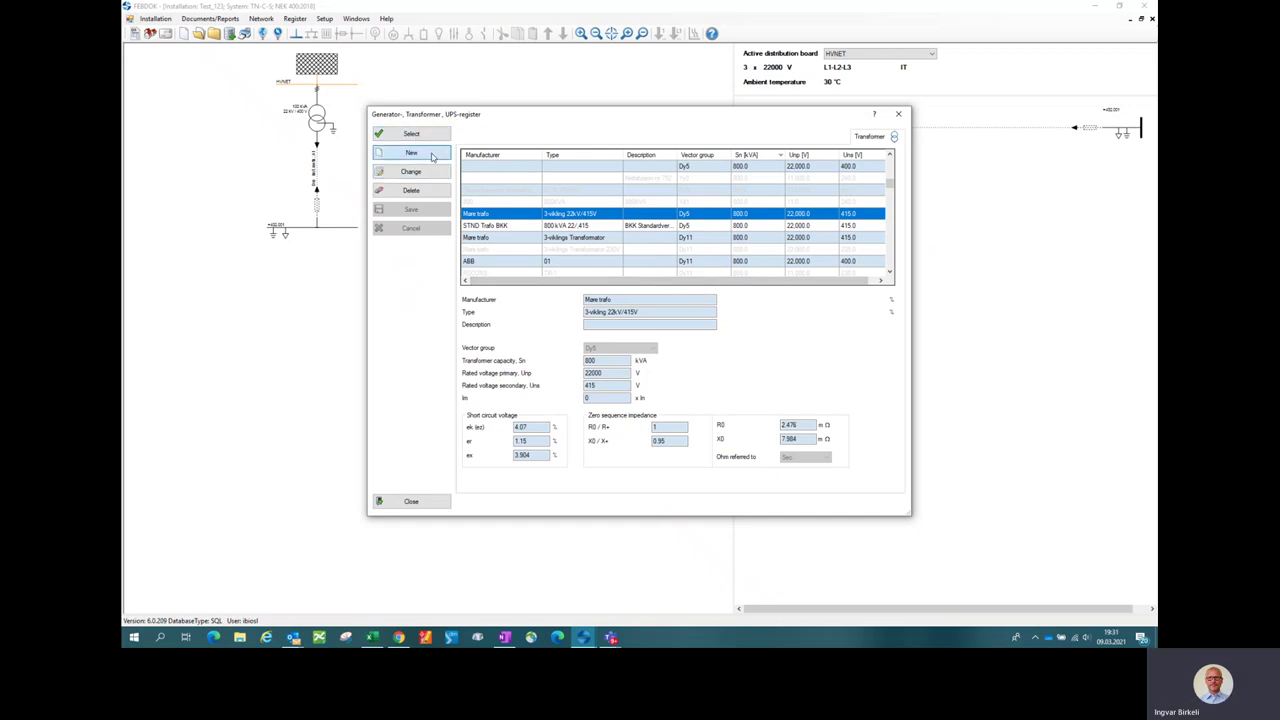
Step: Start a new transformer record with manufacturer Generisk and type 22000/415V
{"action": "left_click", "coordinate": [411, 153]}
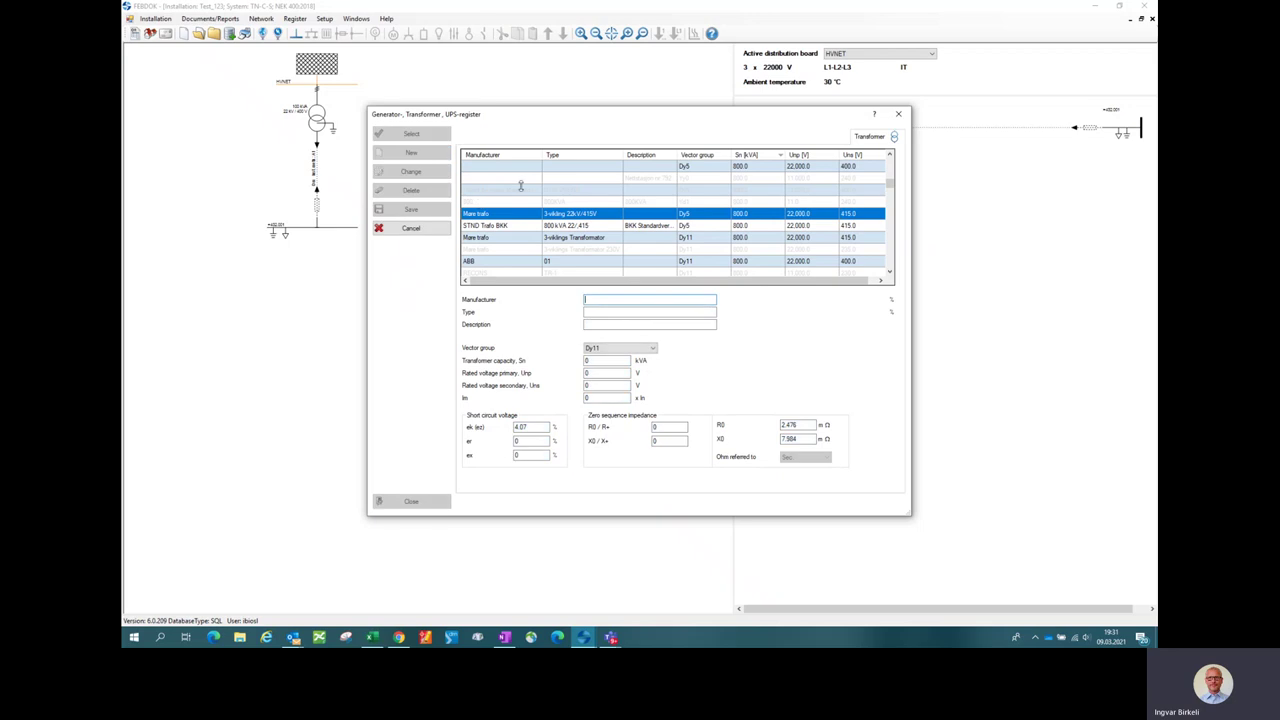
{"action": "type", "text": "Generisk"}
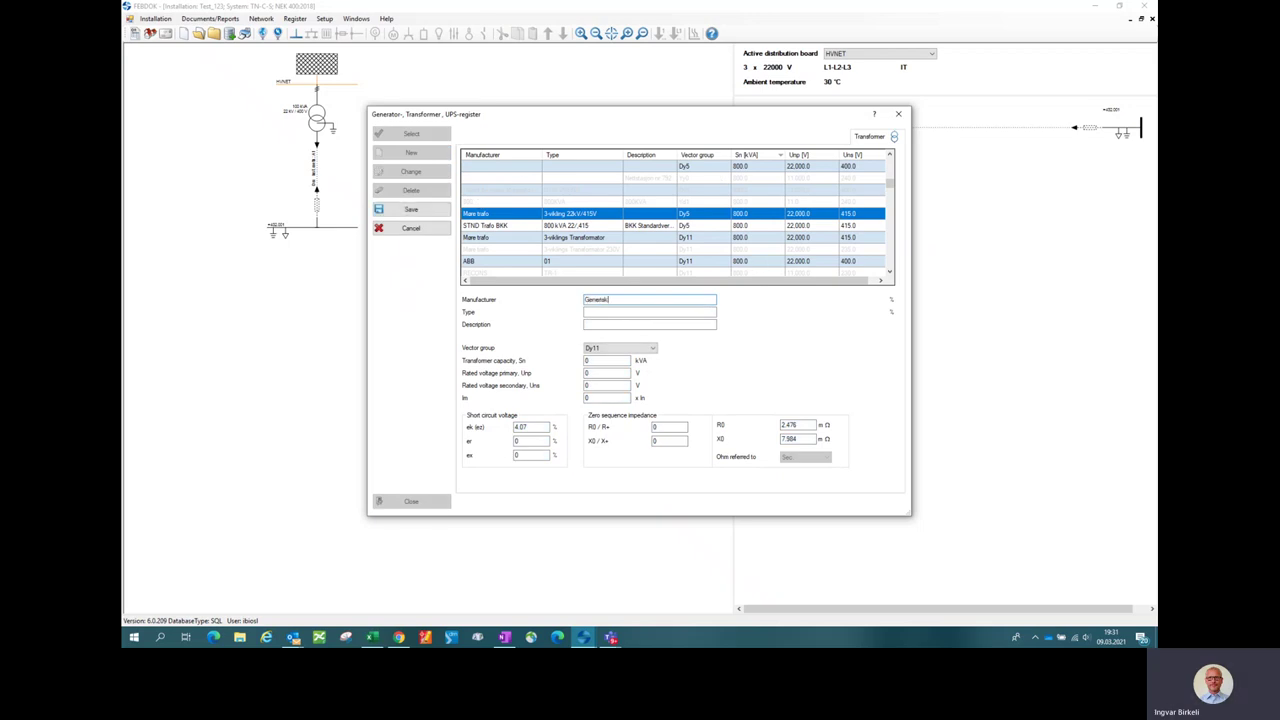
{"action": "left_click", "coordinate": [615, 312]}
{"action": "type", "text": "22000"}
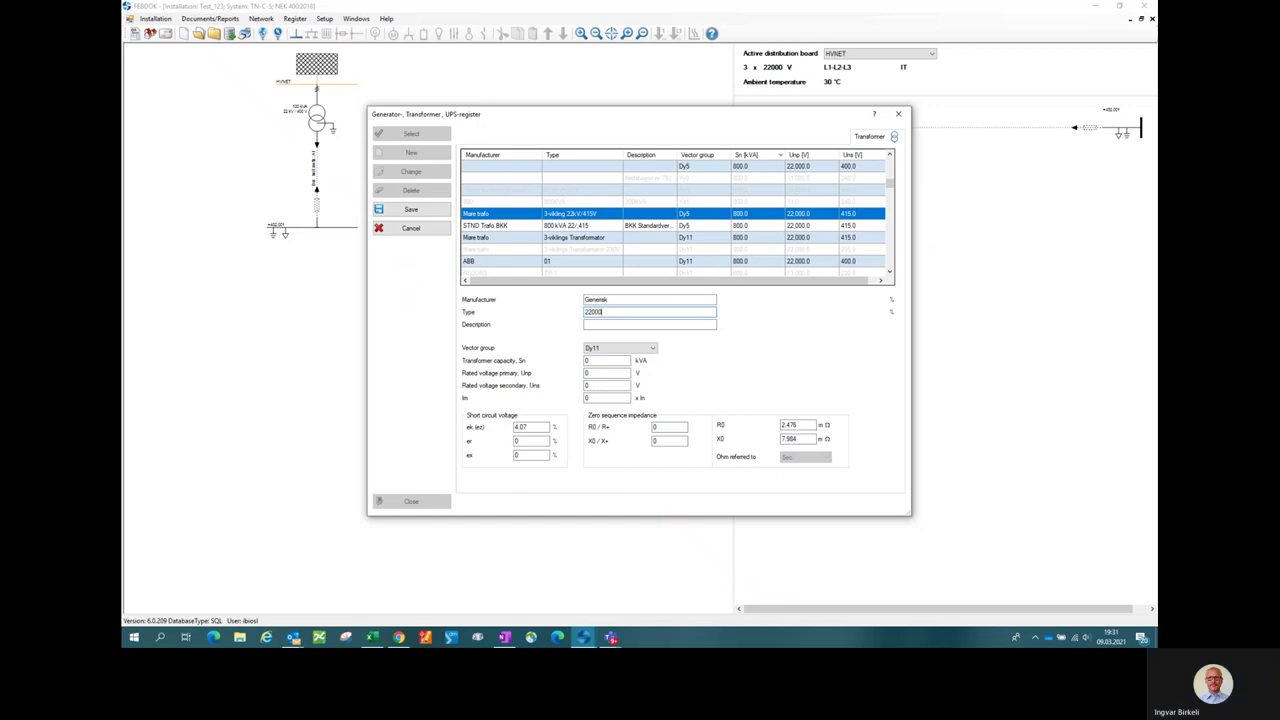
{"action": "type", "text": "/415V"}
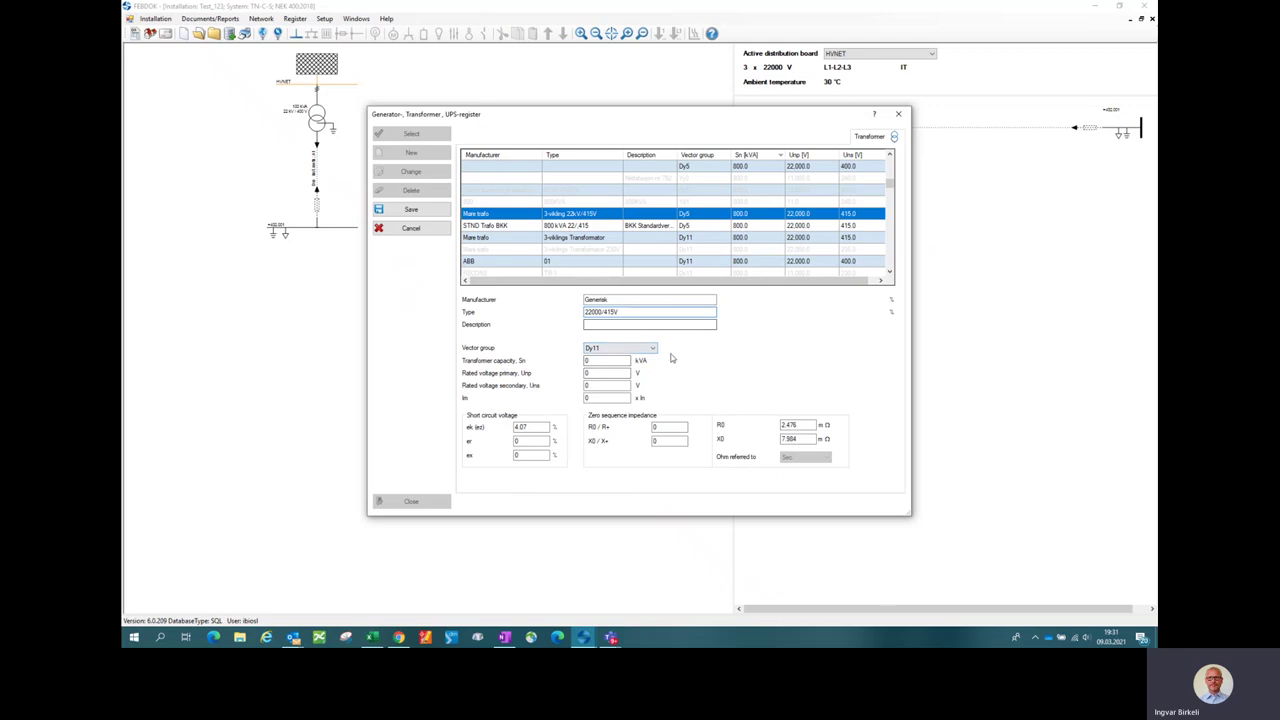
Step: Enter 800 kVA capacity, 22000 V primary and 415 V secondary rated voltages
{"action": "left_click", "coordinate": [594, 361]}
{"action": "key", "text": "BackSpace"}
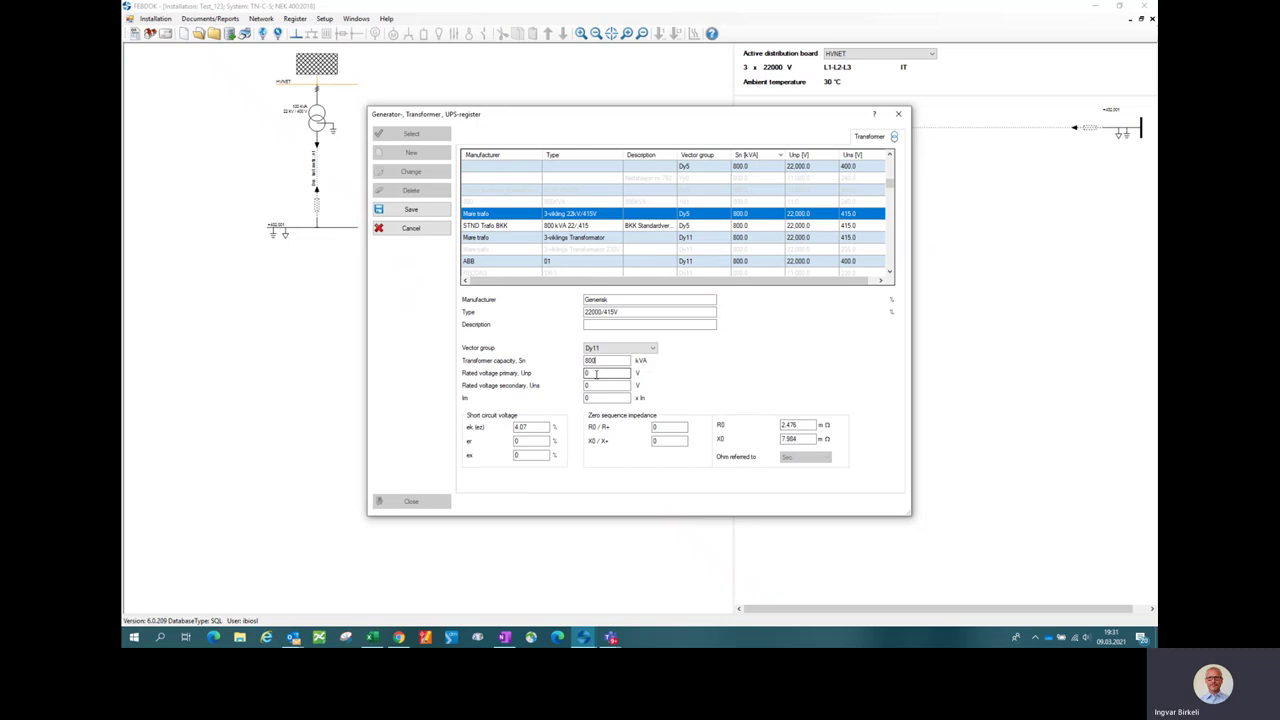
{"action": "left_click", "coordinate": [600, 372]}
{"action": "type", "text": "22000"}
{"action": "key", "text": "Tab"}
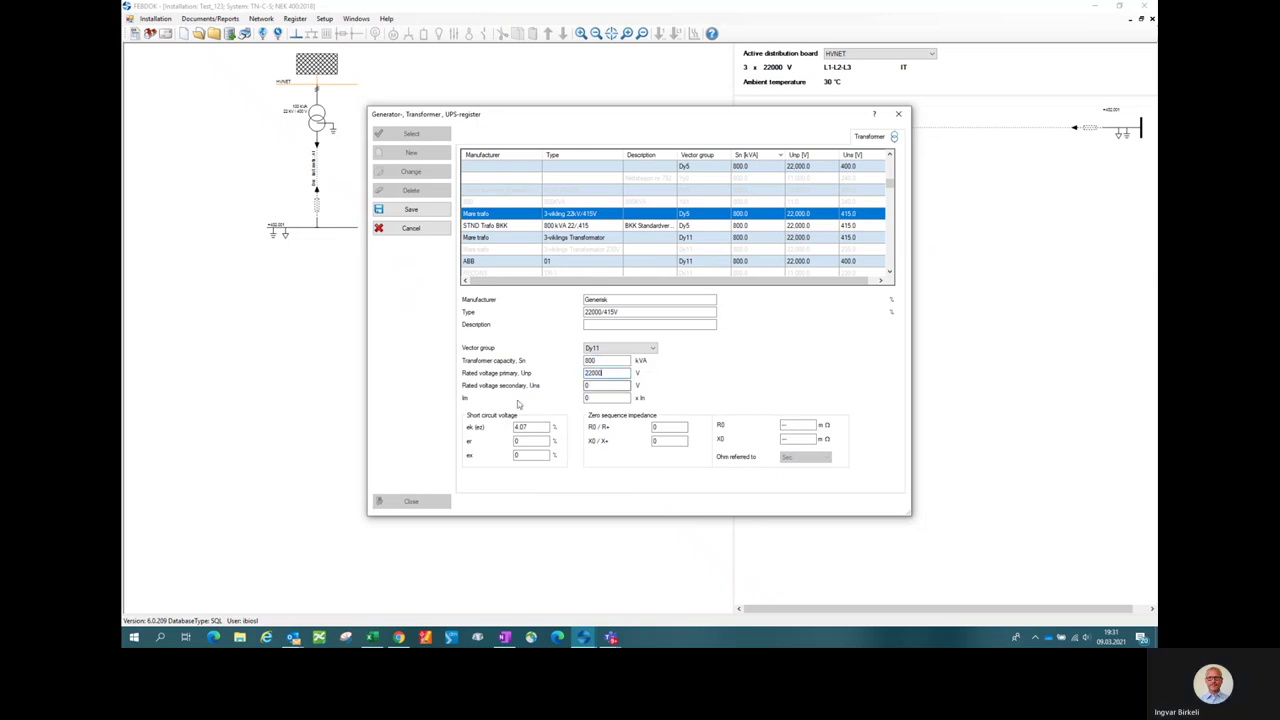
{"action": "type", "text": "415"}
{"action": "key", "text": "Tab"}
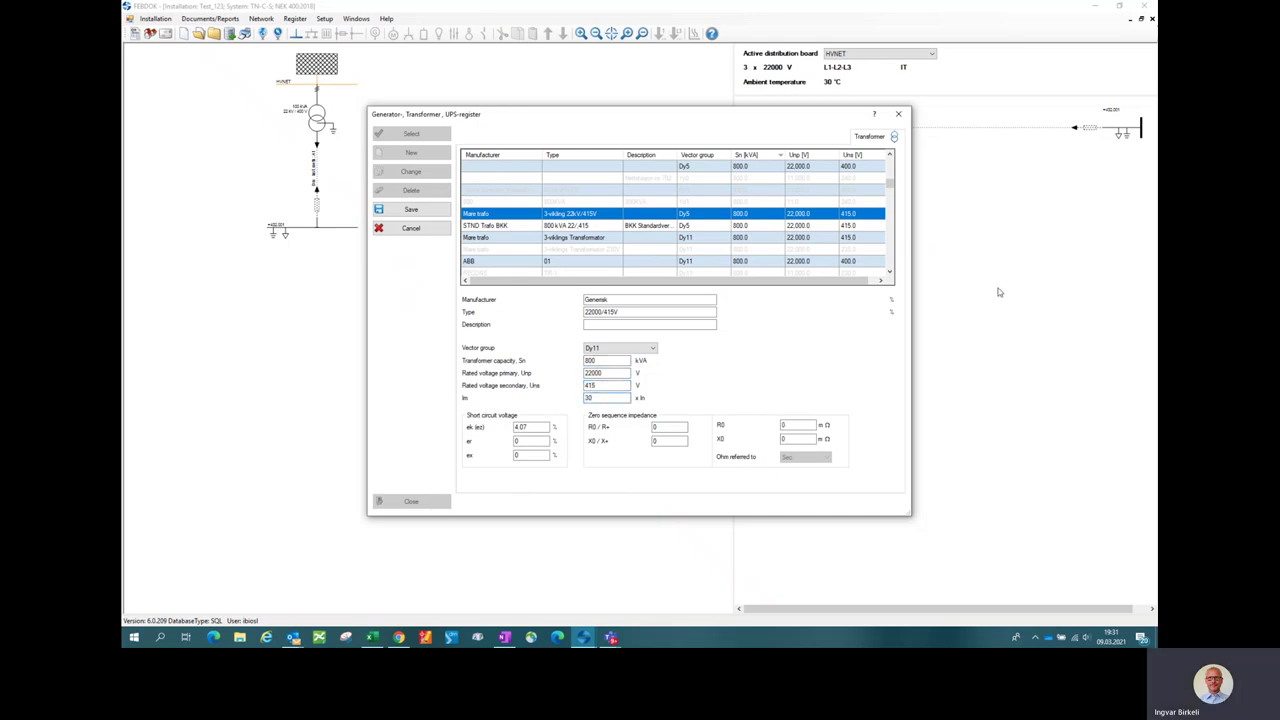
{"action": "left_click", "coordinate": [598, 385]}
{"action": "key", "text": "Tab"}
{"action": "key", "text": "Tab"}
Step: Enter ek 5 %, er 1.2 %, R0/R+ 1 and X0/X+ 0.95 for Generisk, then save it to the register
{"action": "type", "text": "5"}
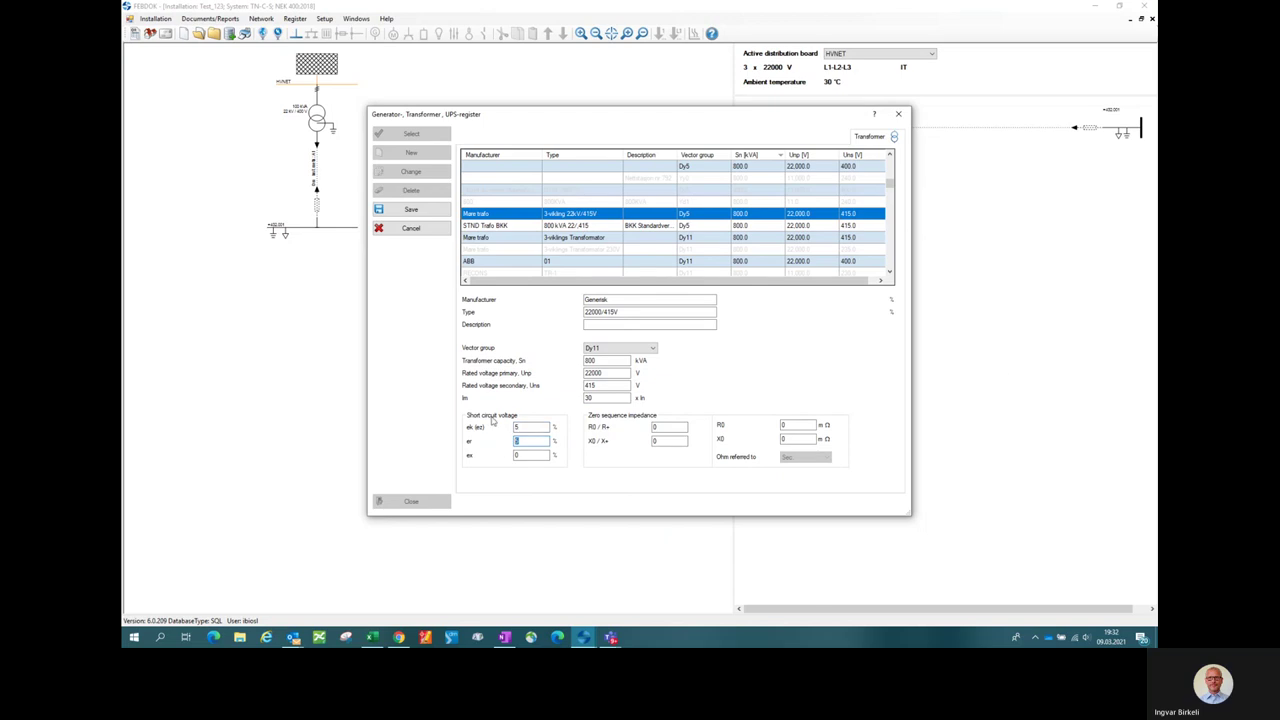
{"action": "double_click", "coordinate": [539, 440]}
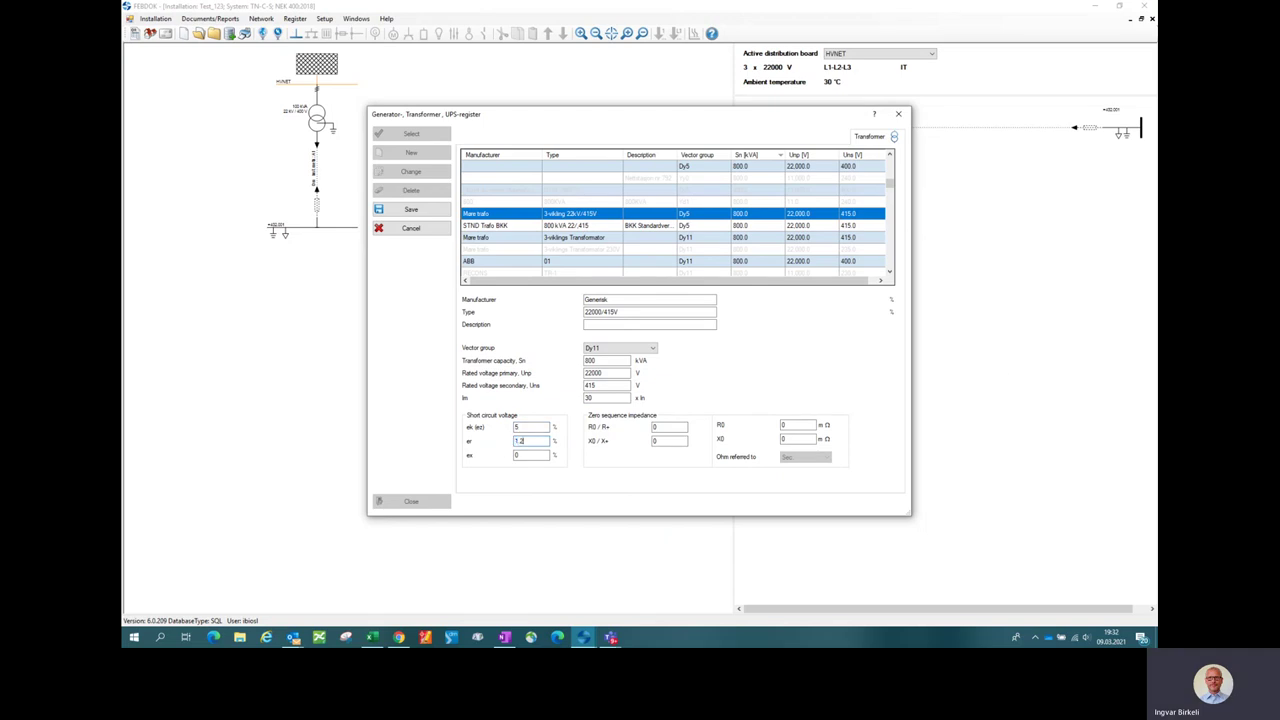
{"action": "left_click", "coordinate": [536, 430]}
{"action": "double_click", "coordinate": [656, 427]}
{"action": "type", "text": "1"}
{"action": "double_click", "coordinate": [665, 441]}
{"action": "key", "text": "shift+Tab"}
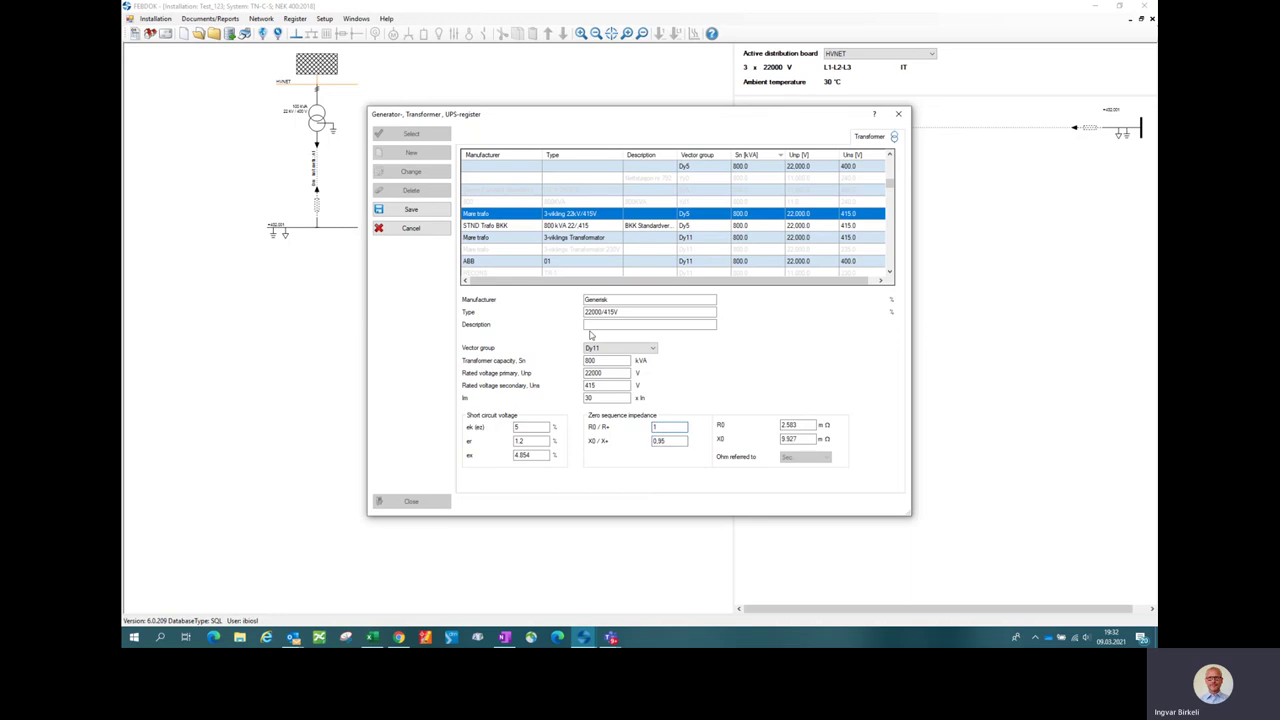
{"action": "left_click", "coordinate": [411, 209]}
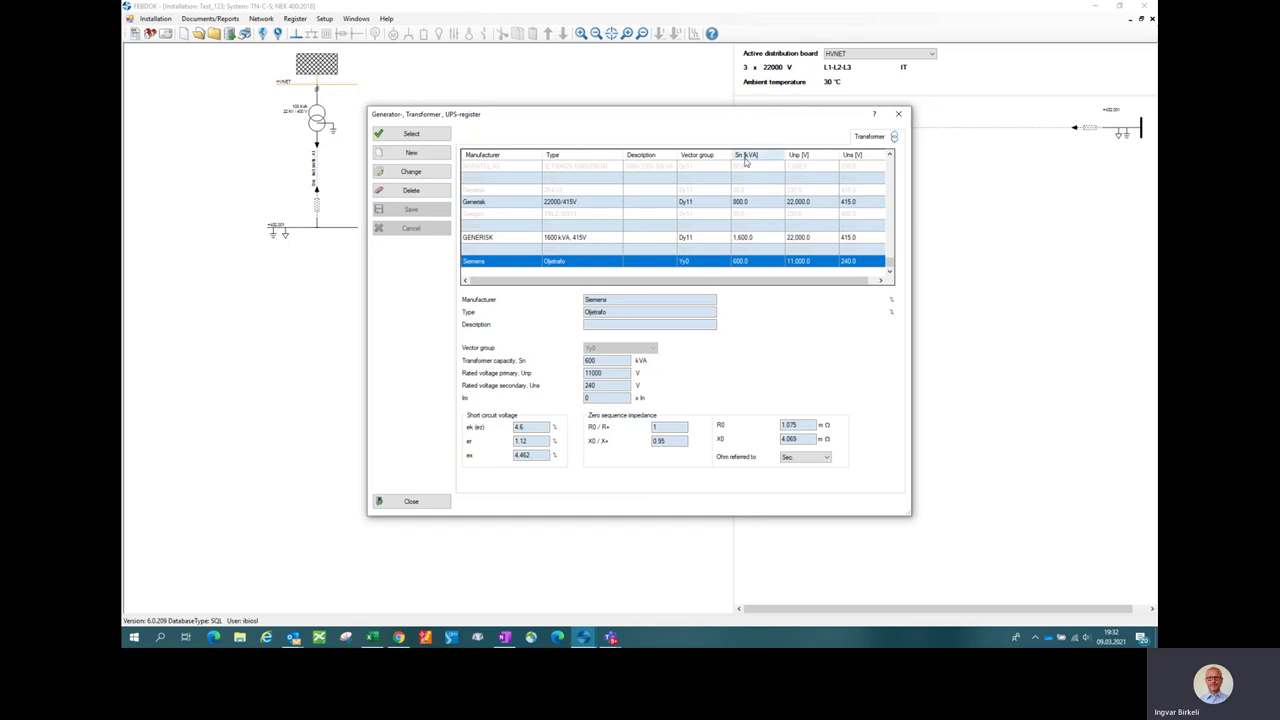
Step: Find and select the Generisk 22000/415V Dy11 row in the transformer list
{"action": "scroll", "coordinate": [795, 218], "scroll_direction": "down", "scroll_amount": 5}
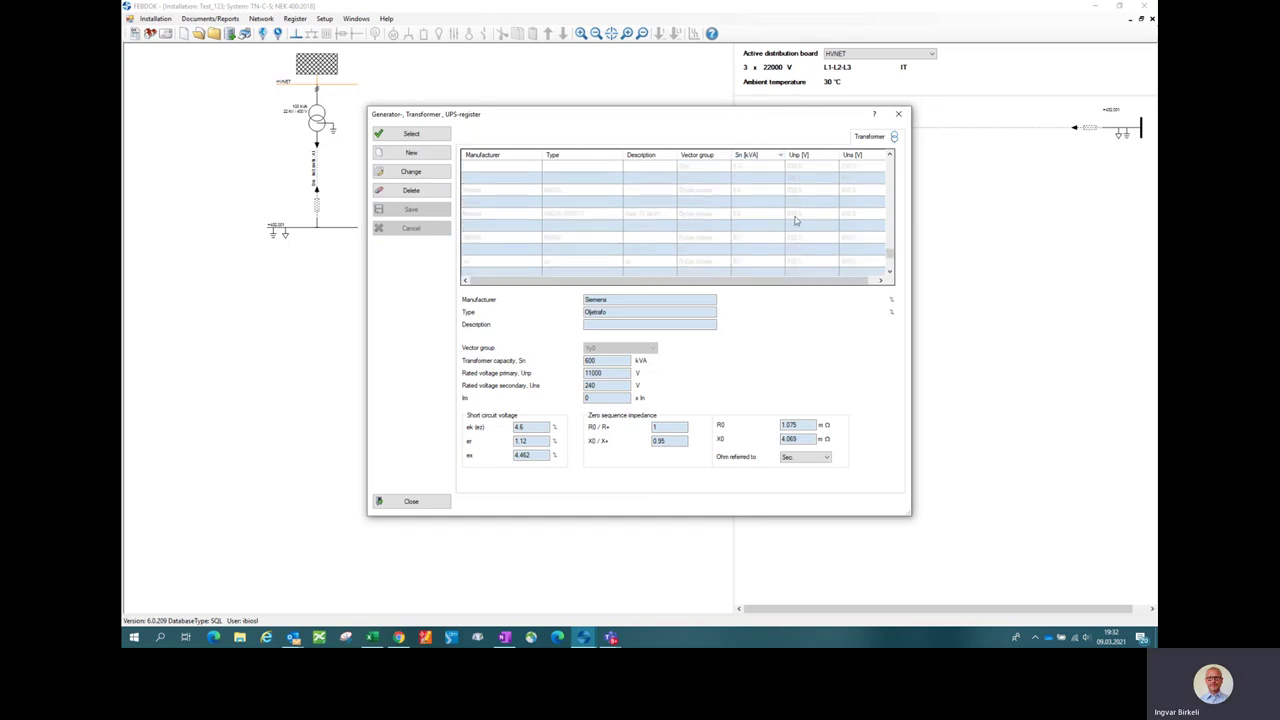
{"action": "scroll", "coordinate": [796, 220], "scroll_direction": "up", "scroll_amount": 3}
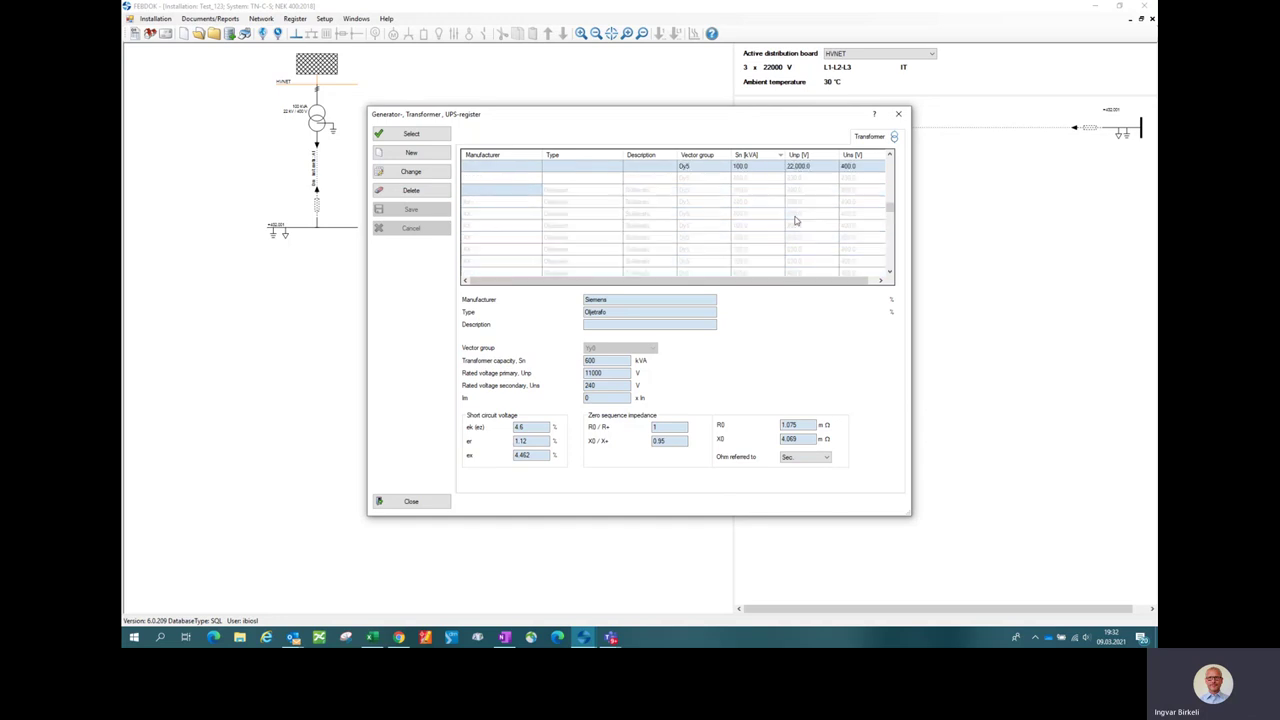
{"action": "scroll", "coordinate": [796, 220], "scroll_direction": "up", "scroll_amount": 3}
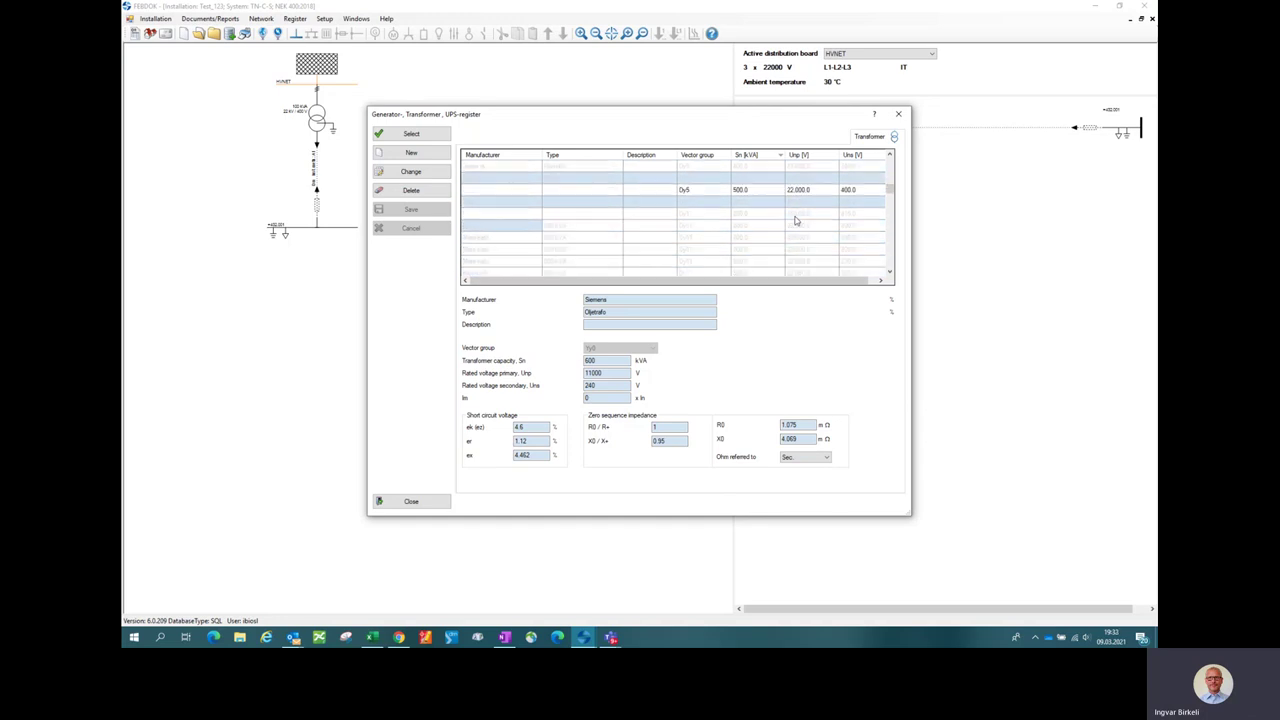
{"action": "scroll", "coordinate": [796, 220], "scroll_direction": "up", "scroll_amount": 3}
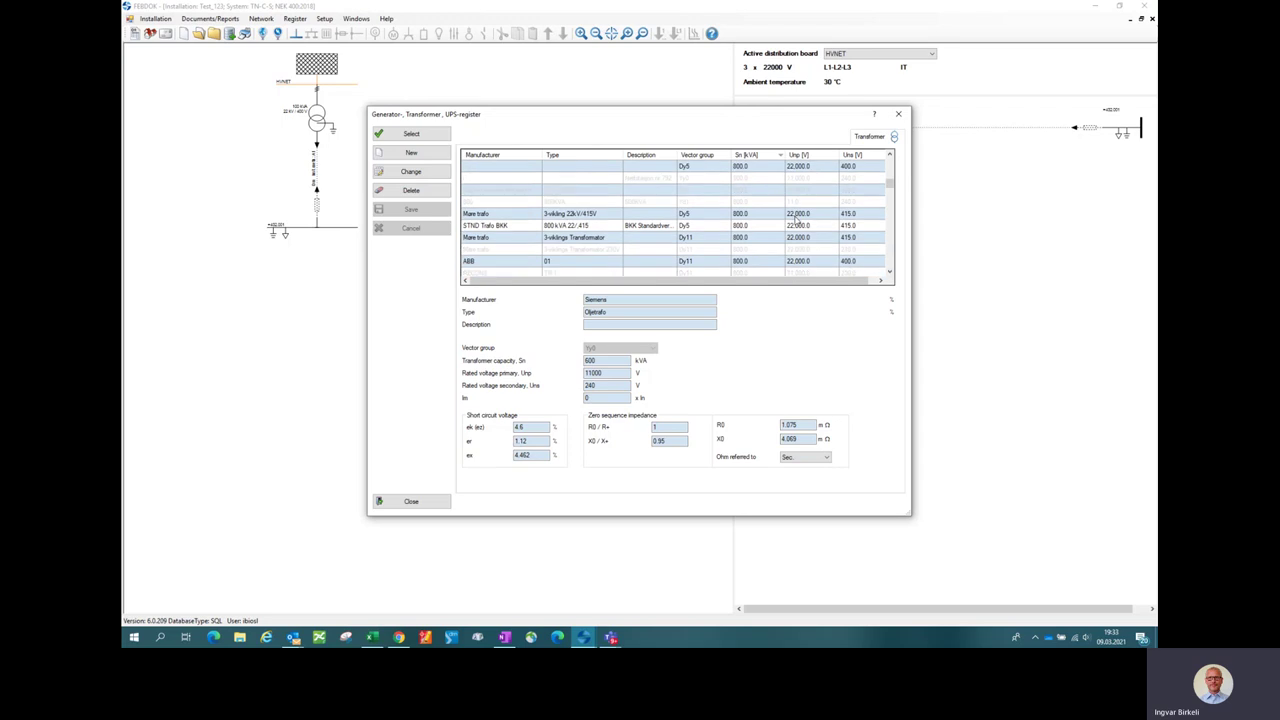
{"action": "scroll", "coordinate": [796, 220], "scroll_direction": "down", "scroll_amount": 3}
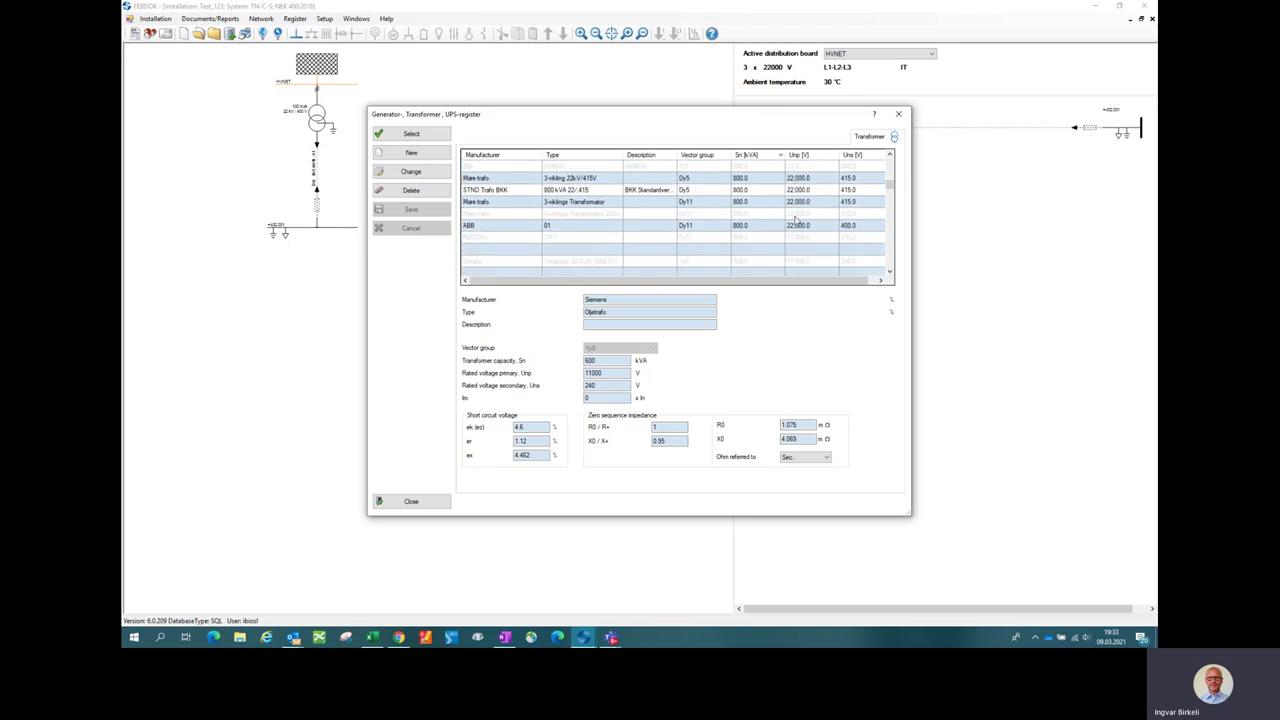
{"action": "scroll", "coordinate": [796, 220], "scroll_direction": "up", "scroll_amount": 5}
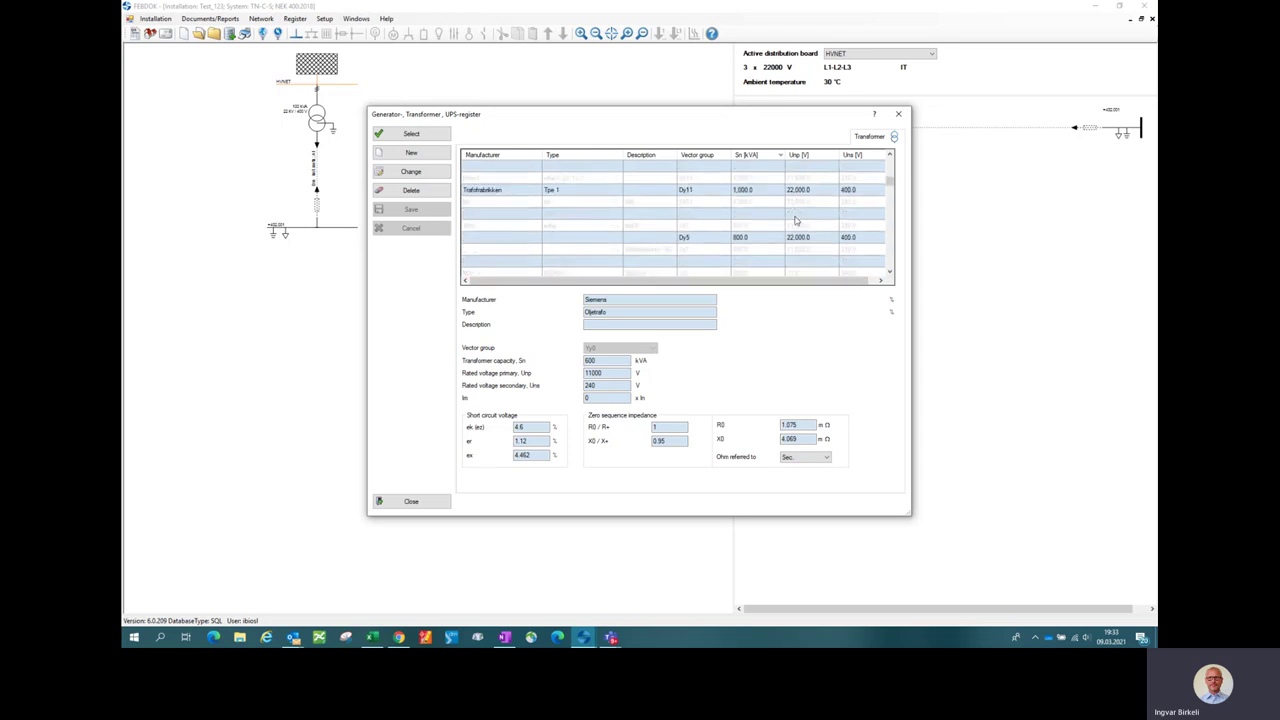
{"action": "scroll", "coordinate": [796, 220], "scroll_direction": "down", "scroll_amount": 1}
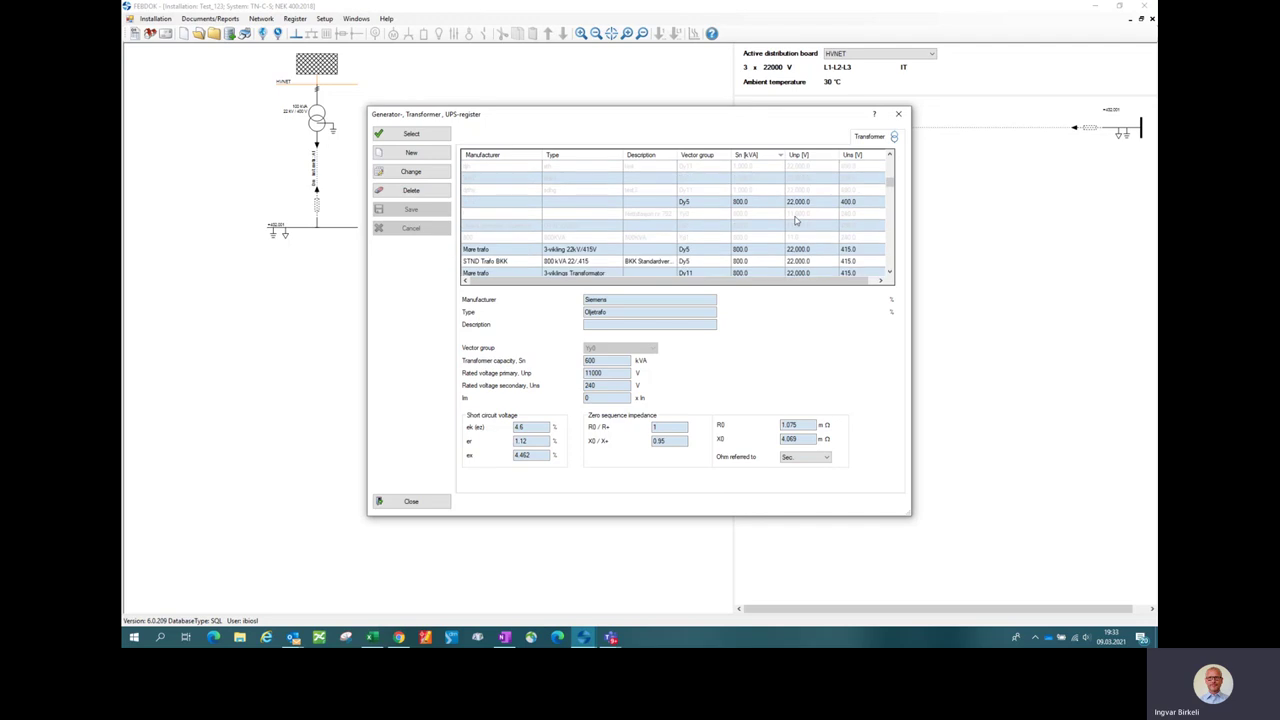
{"action": "scroll", "coordinate": [796, 220], "scroll_direction": "down", "scroll_amount": 1}
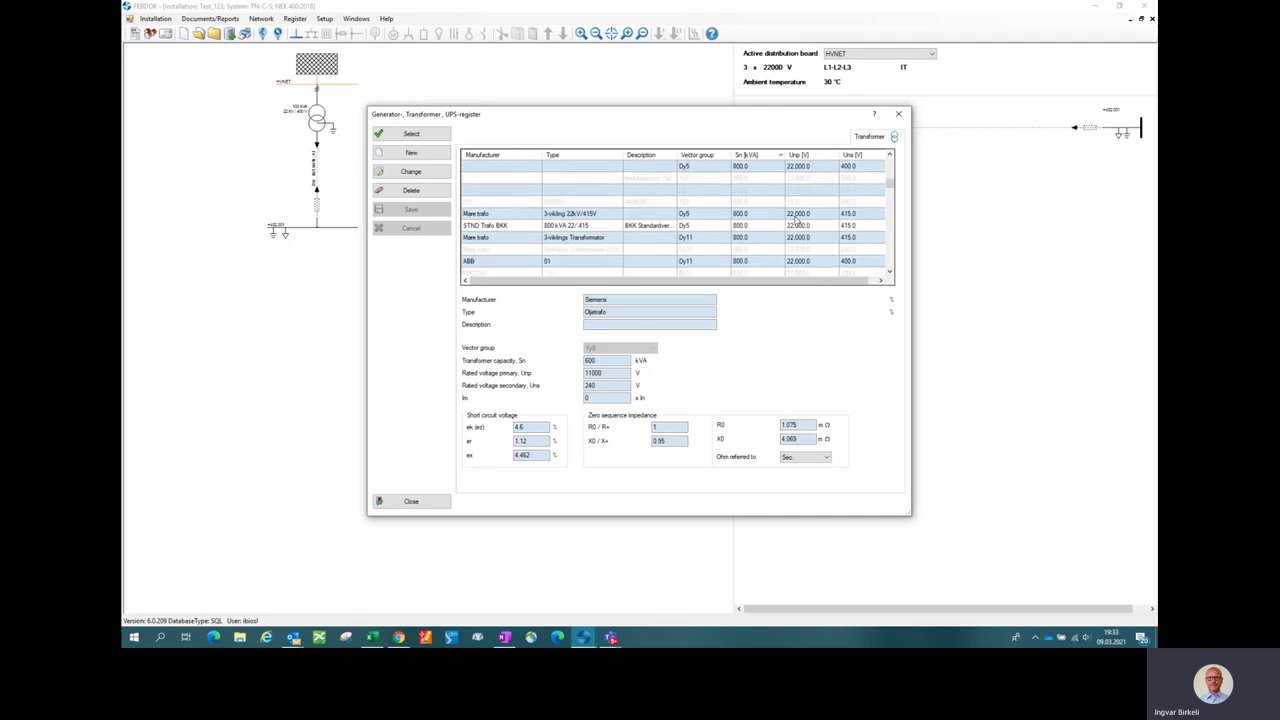
{"action": "scroll", "coordinate": [796, 220], "scroll_direction": "down", "scroll_amount": 1}
{"action": "scroll", "coordinate": [796, 220], "scroll_direction": "down", "scroll_amount": 1}
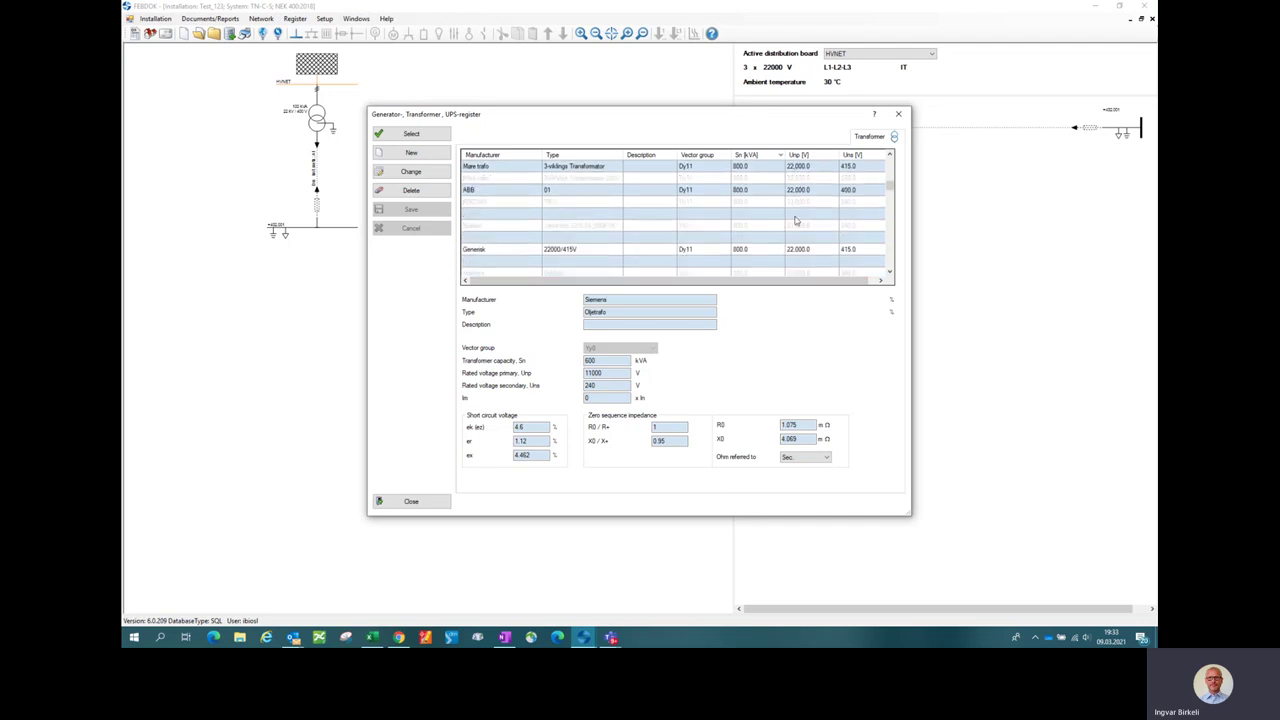
{"action": "left_click", "coordinate": [742, 249]}
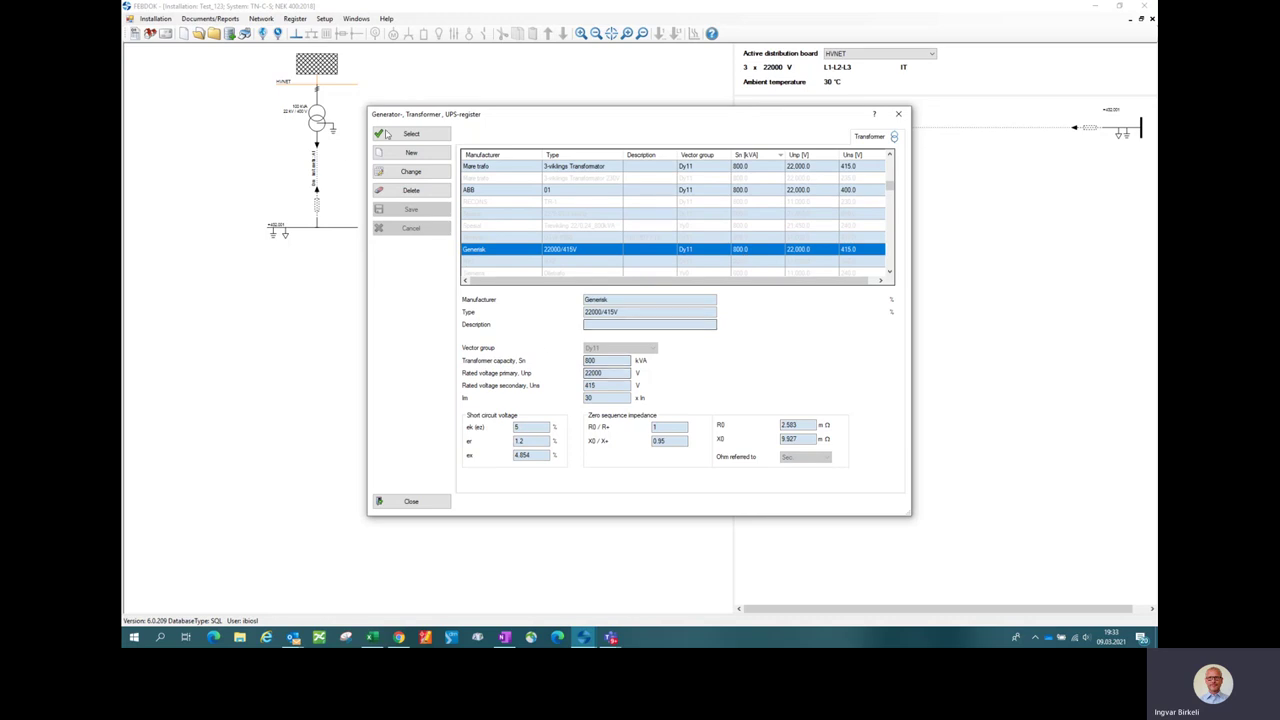
Step: Load the Generisk 800 kVA 22000/415V transformer into the transformer dialog and confirm it
{"action": "left_click", "coordinate": [410, 134]}
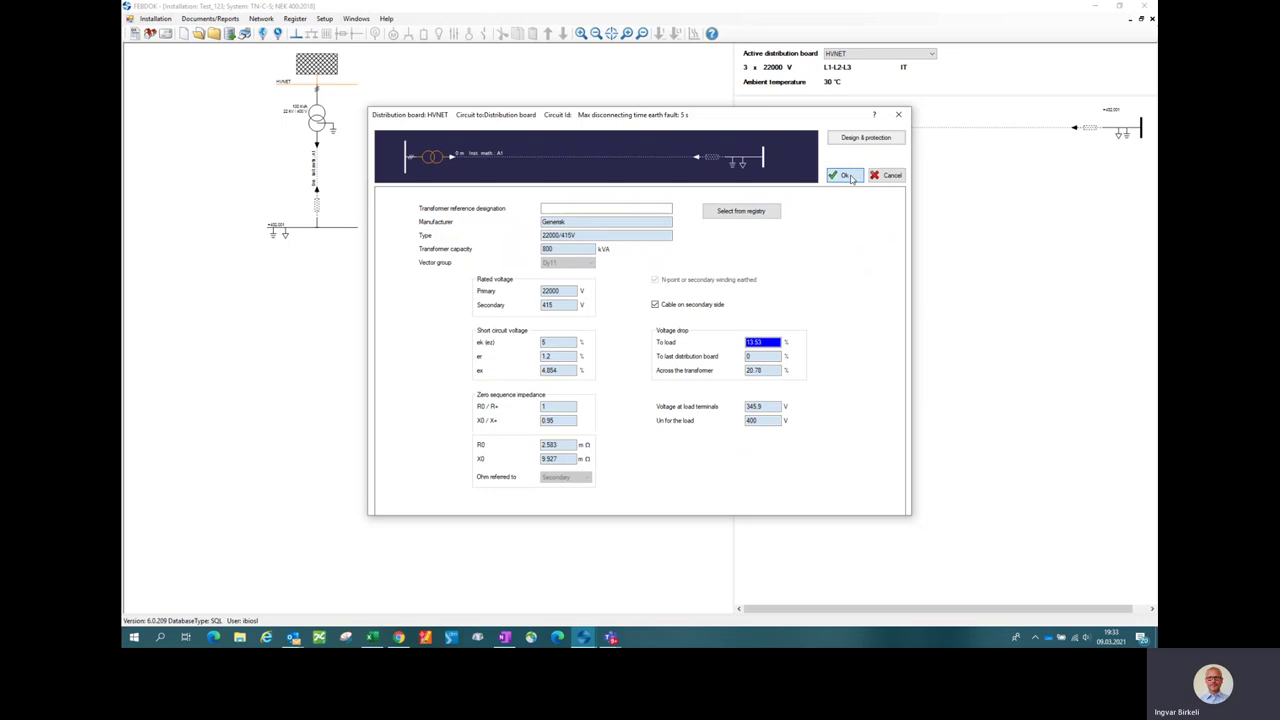
{"action": "left_click", "coordinate": [845, 176]}
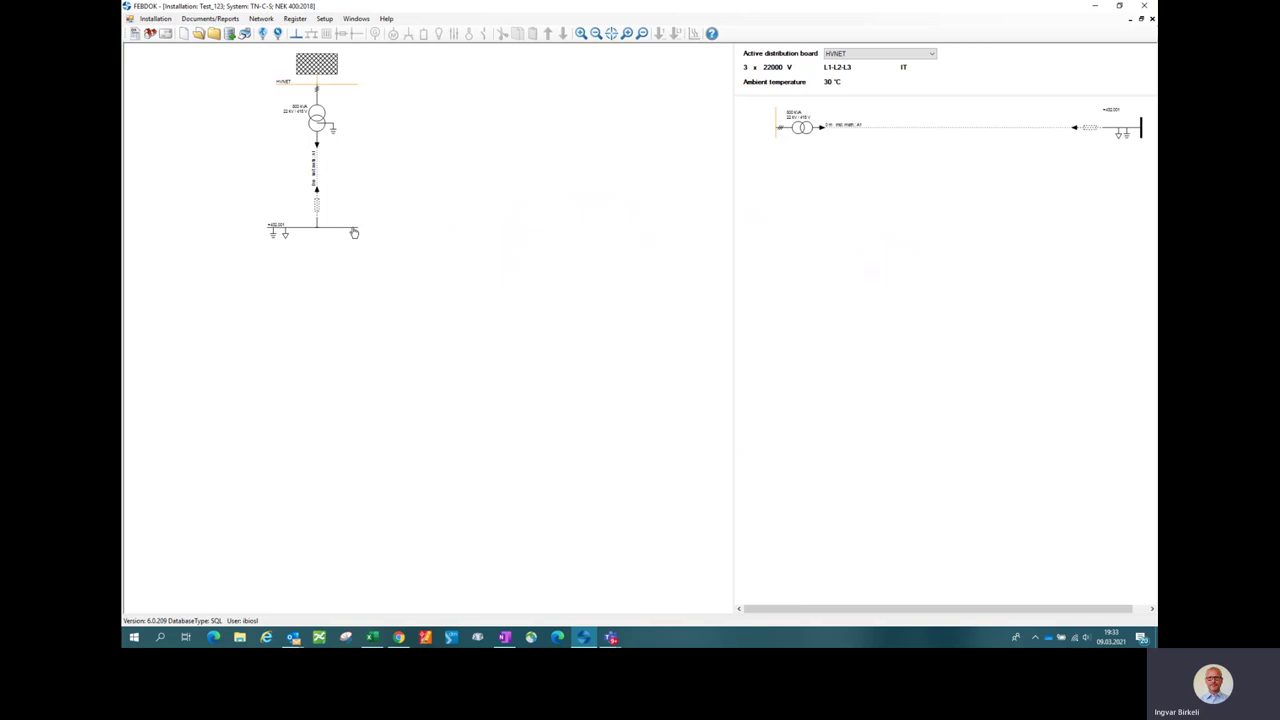
Step: Make the transformer-to-board circuit an S - Busbar installation with a length of 5 m
{"action": "double_click", "coordinate": [316, 175]}
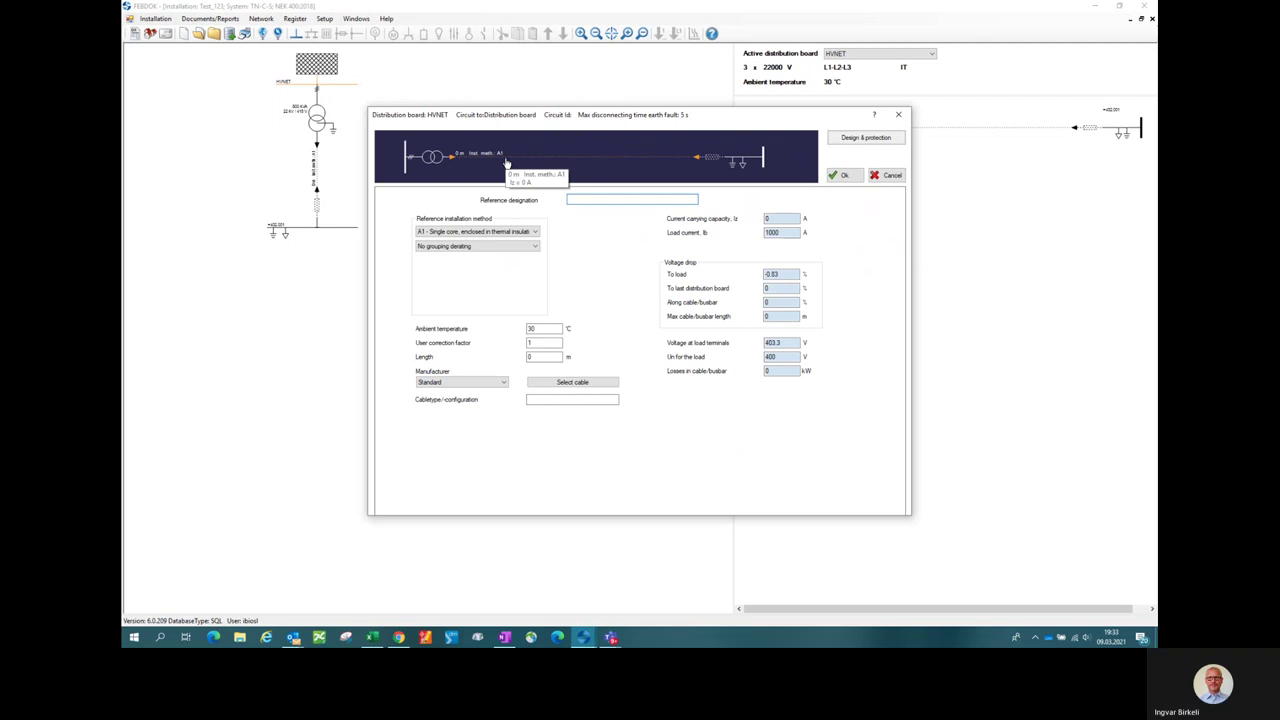
{"action": "left_click", "coordinate": [487, 233]}
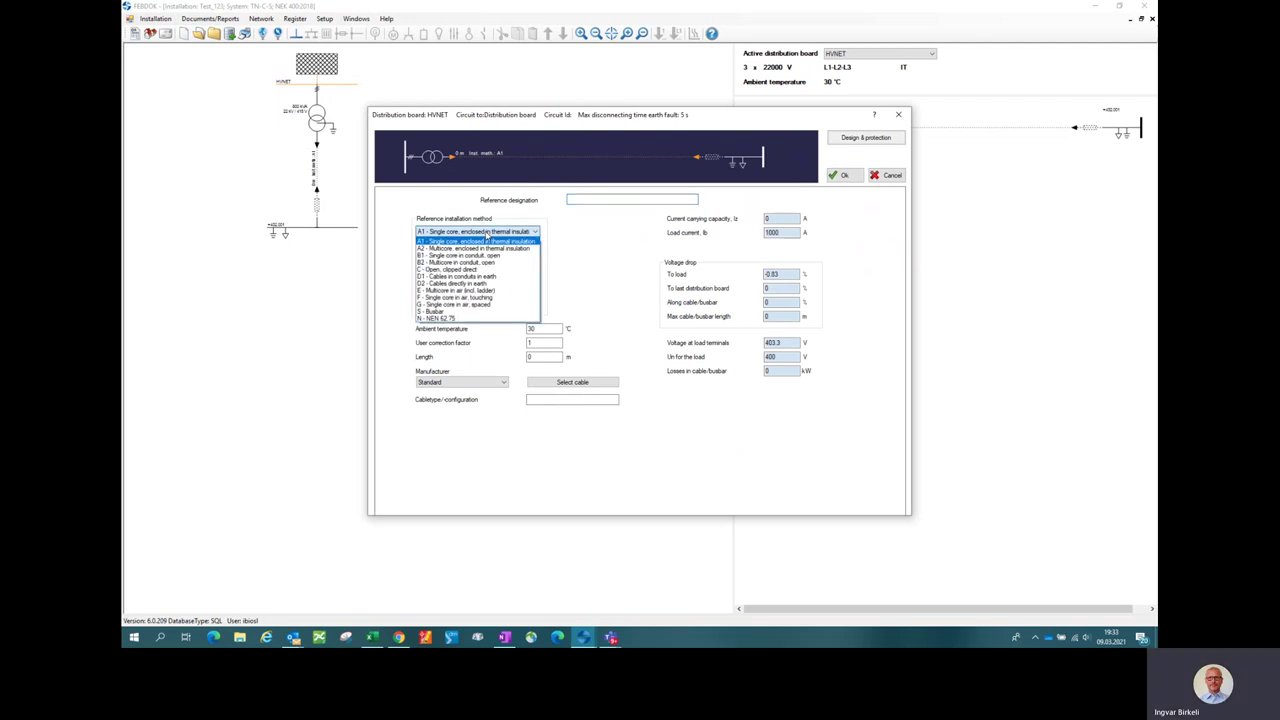
{"action": "left_click", "coordinate": [441, 312]}
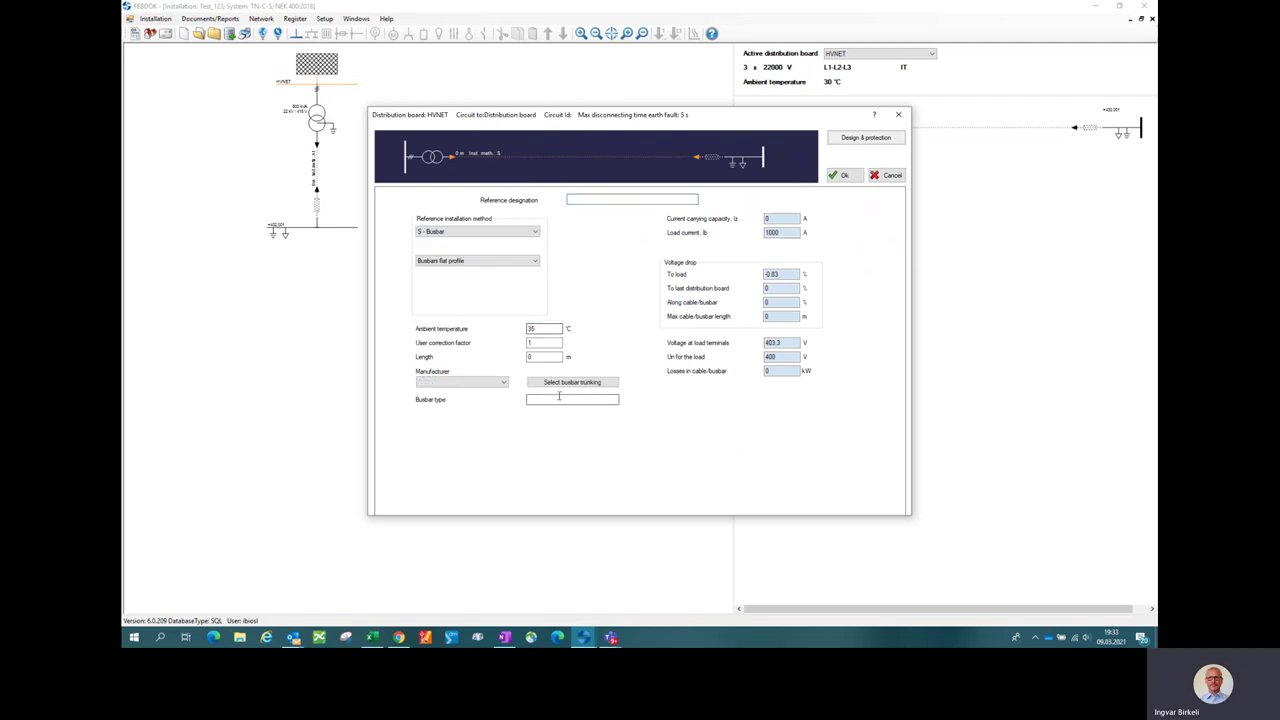
{"action": "left_click", "coordinate": [548, 358]}
{"action": "type", "text": "5"}
Step: Filter busbars to SIEMENS BPS, IP 31, aluminium, 4 conductors and pick LDA4623
{"action": "left_click", "coordinate": [609, 381]}
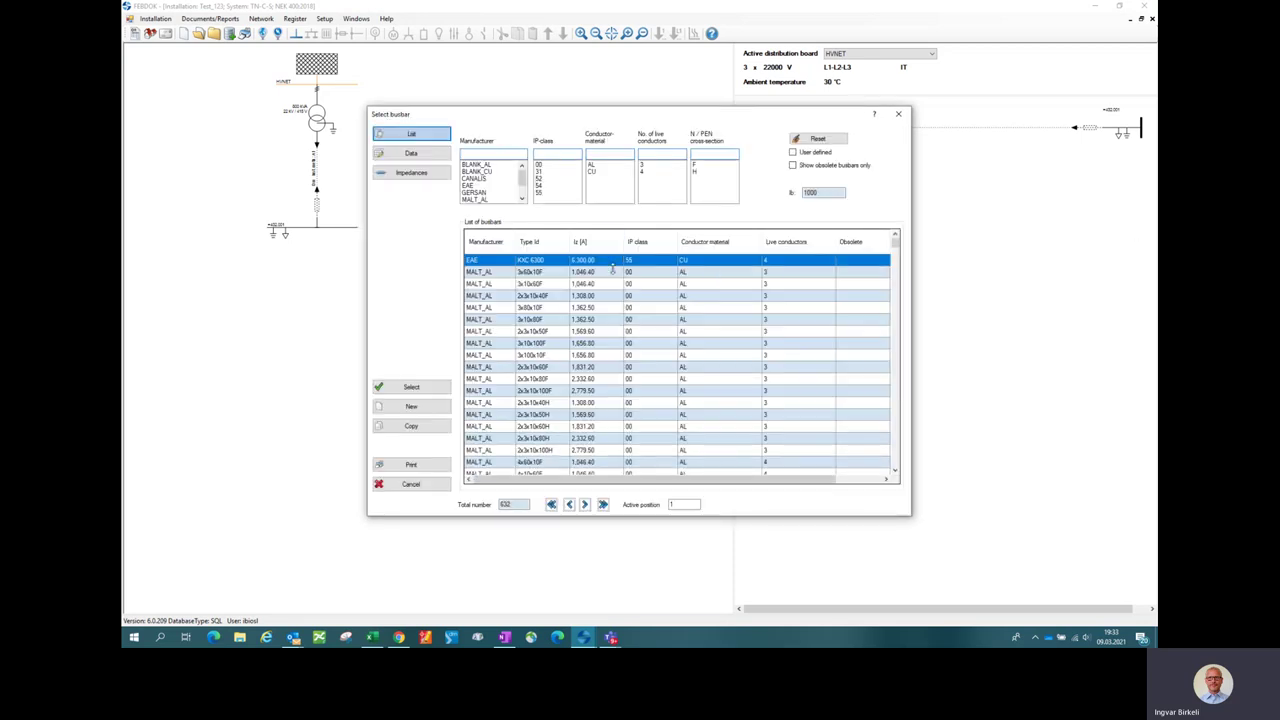
{"action": "left_click_drag", "start_coordinate": [521, 174], "coordinate": [521, 196]}
{"action": "left_click", "coordinate": [480, 192]}
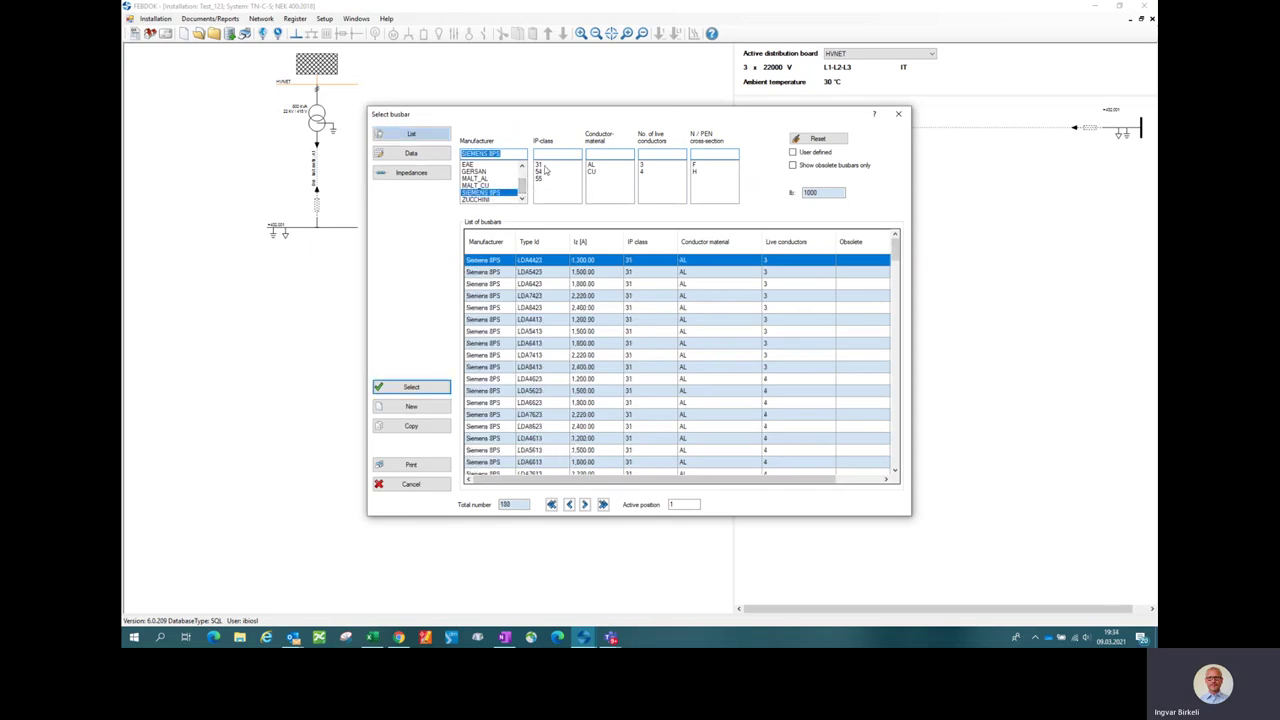
{"action": "left_click", "coordinate": [539, 164]}
{"action": "left_click", "coordinate": [592, 165]}
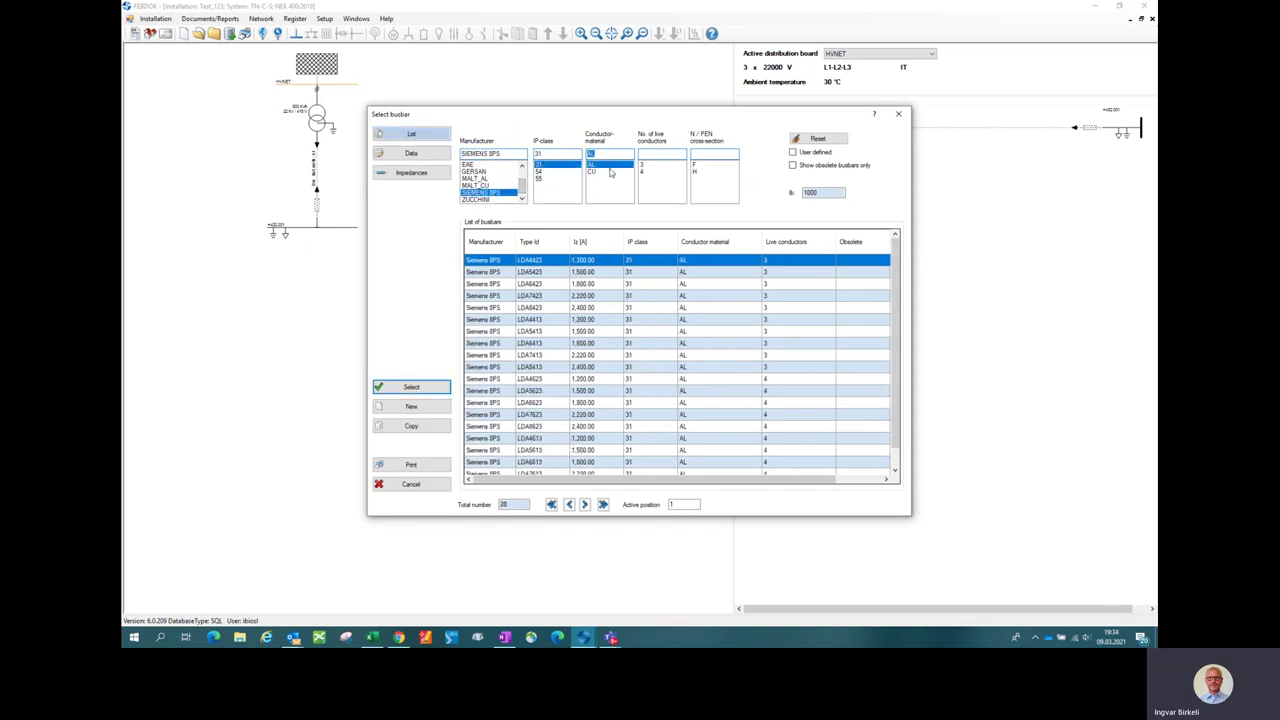
{"action": "left_click", "coordinate": [648, 172]}
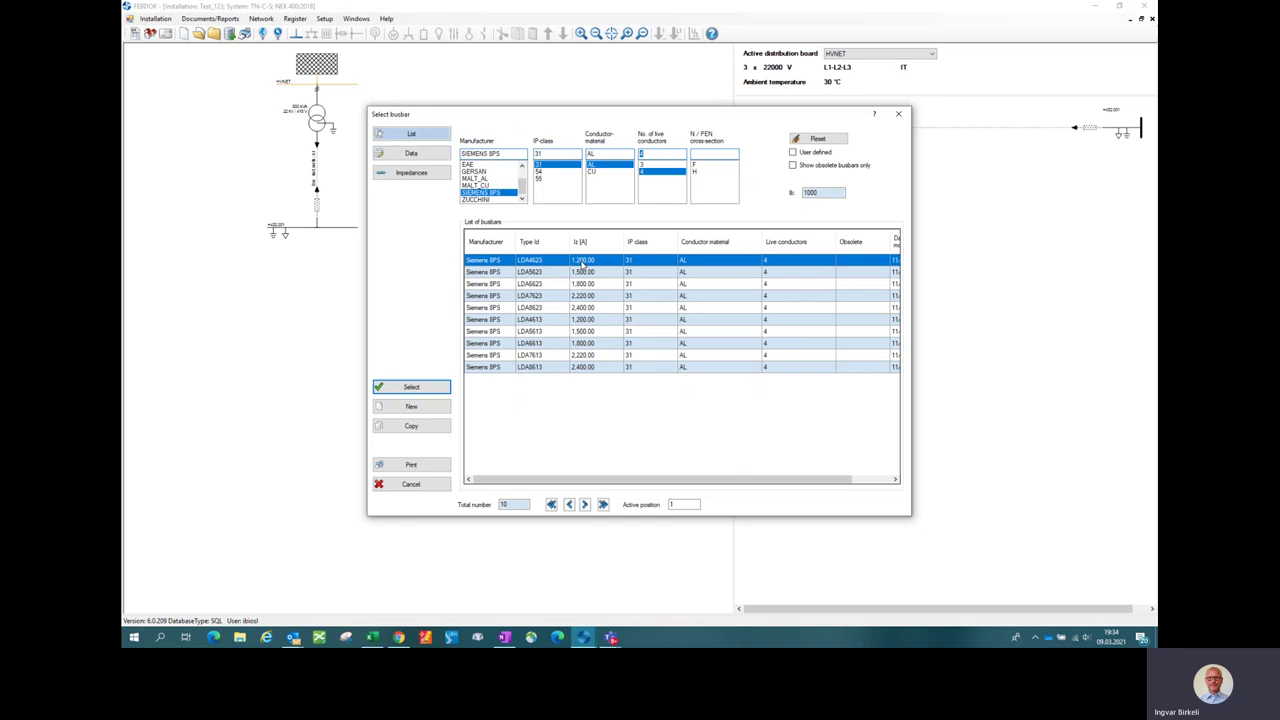
{"action": "double_click", "coordinate": [582, 263]}
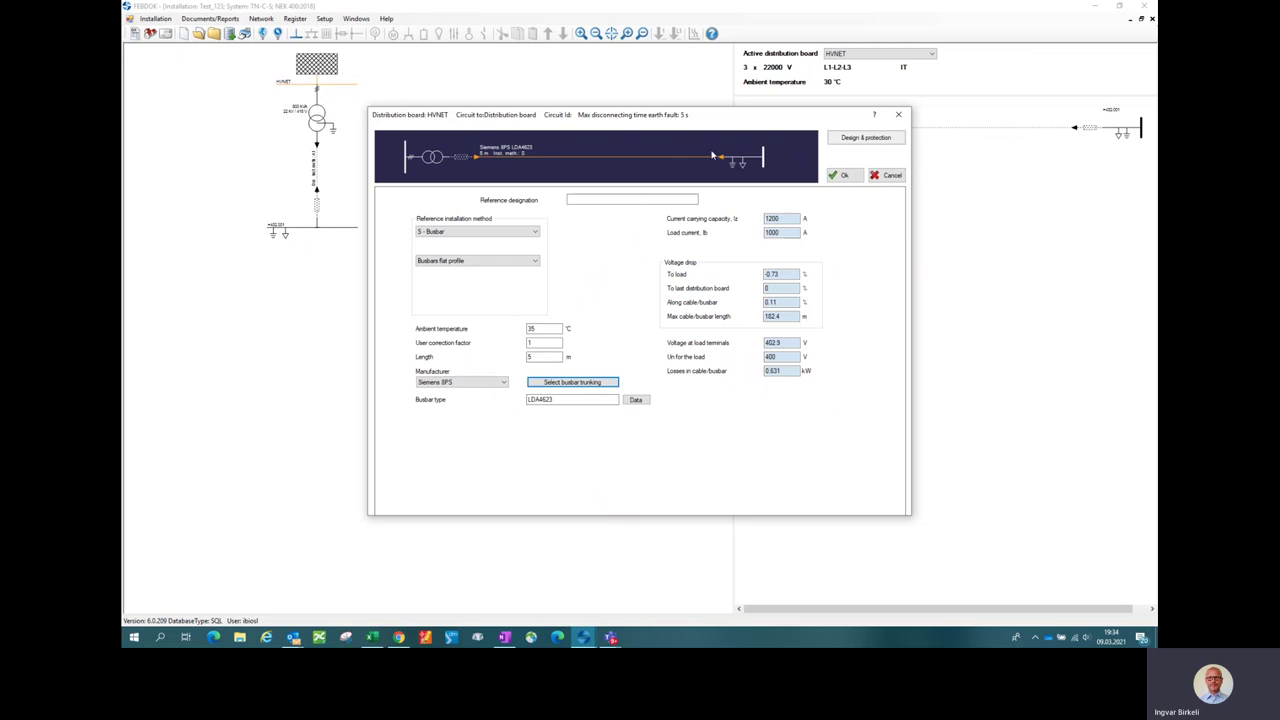
Step: In Design & protection, set overload-only protection at the load and confirm with OK
{"action": "left_click", "coordinate": [858, 139]}
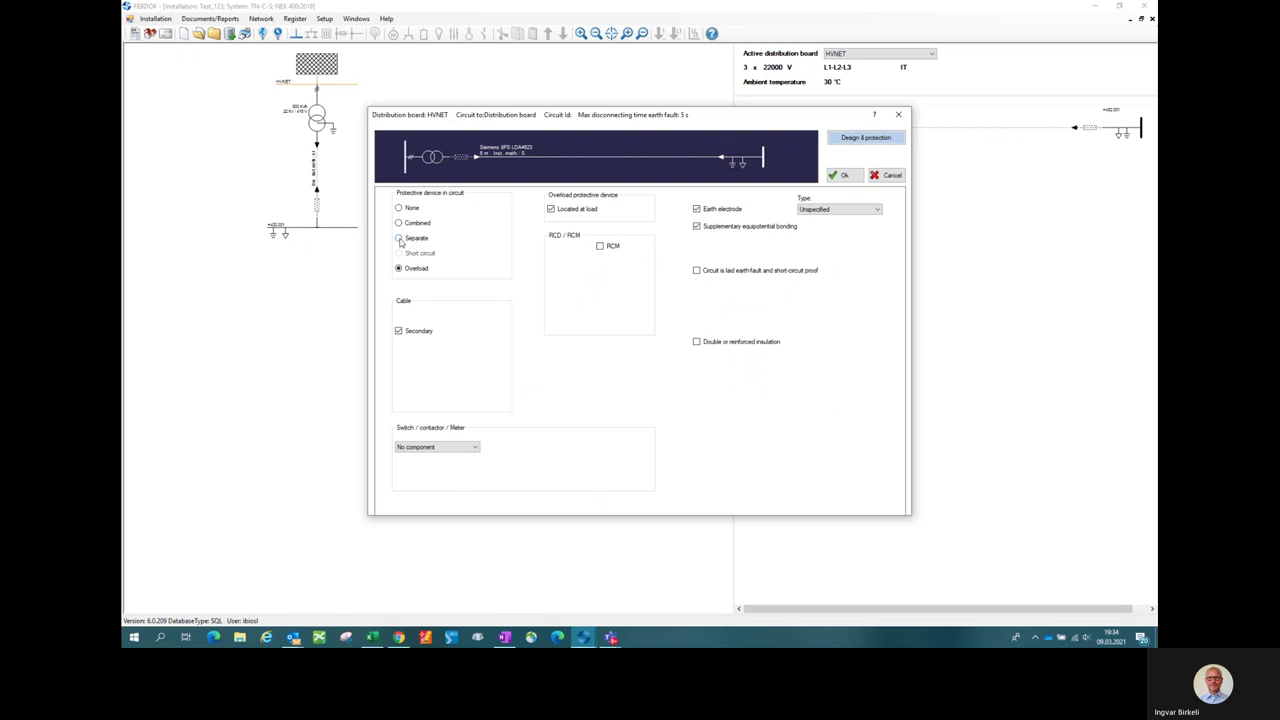
{"action": "left_click", "coordinate": [398, 331]}
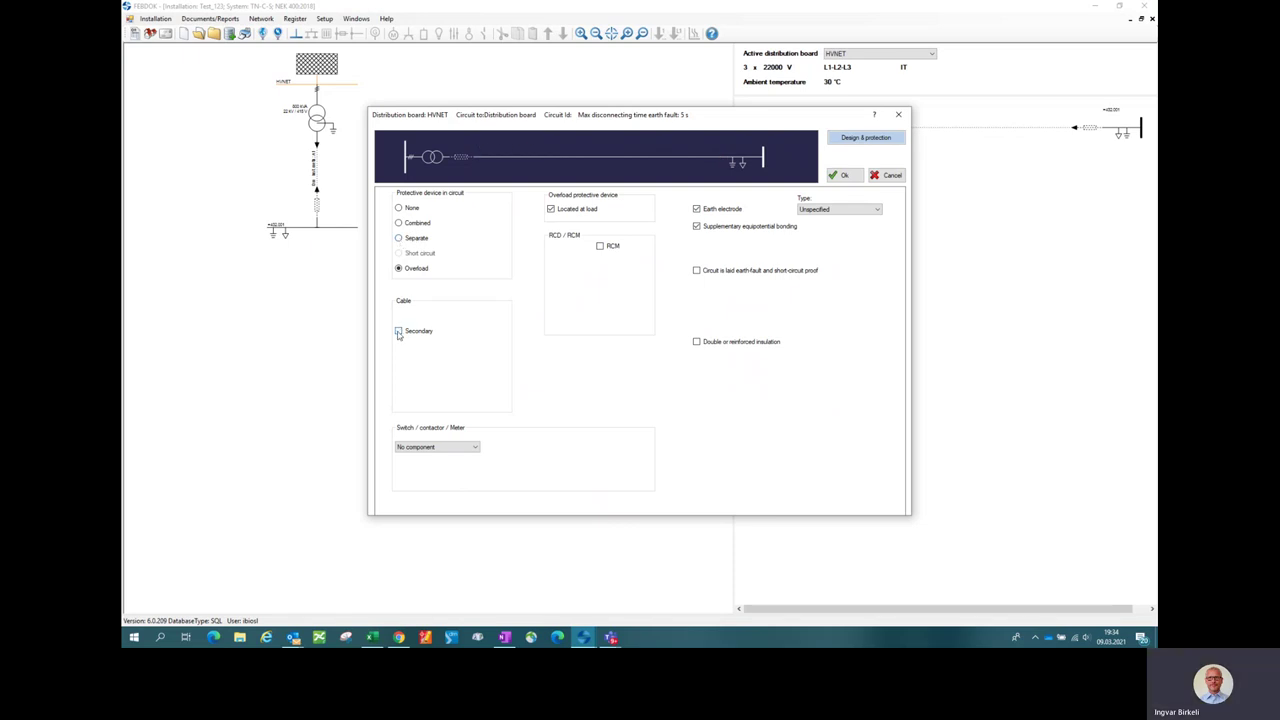
{"action": "left_click", "coordinate": [398, 331]}
{"action": "left_click", "coordinate": [416, 239]}
{"action": "left_click", "coordinate": [400, 207]}
{"action": "left_click", "coordinate": [400, 223]}
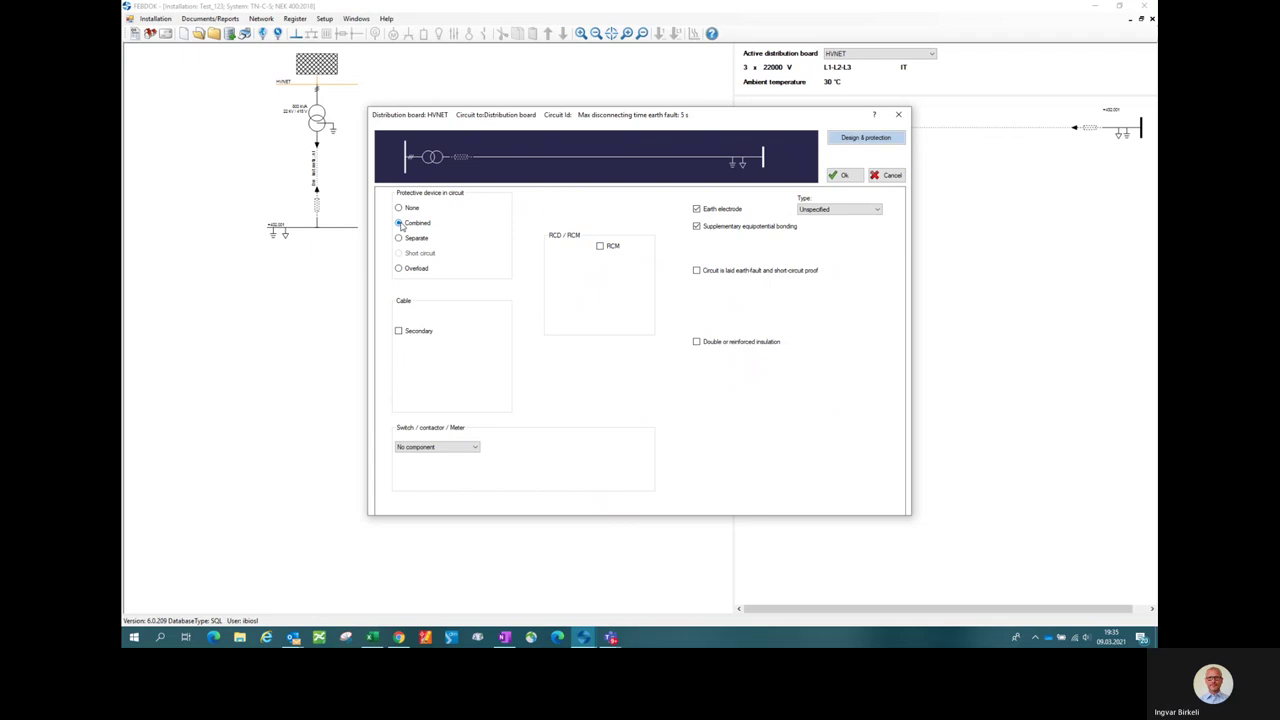
{"action": "left_click", "coordinate": [399, 268]}
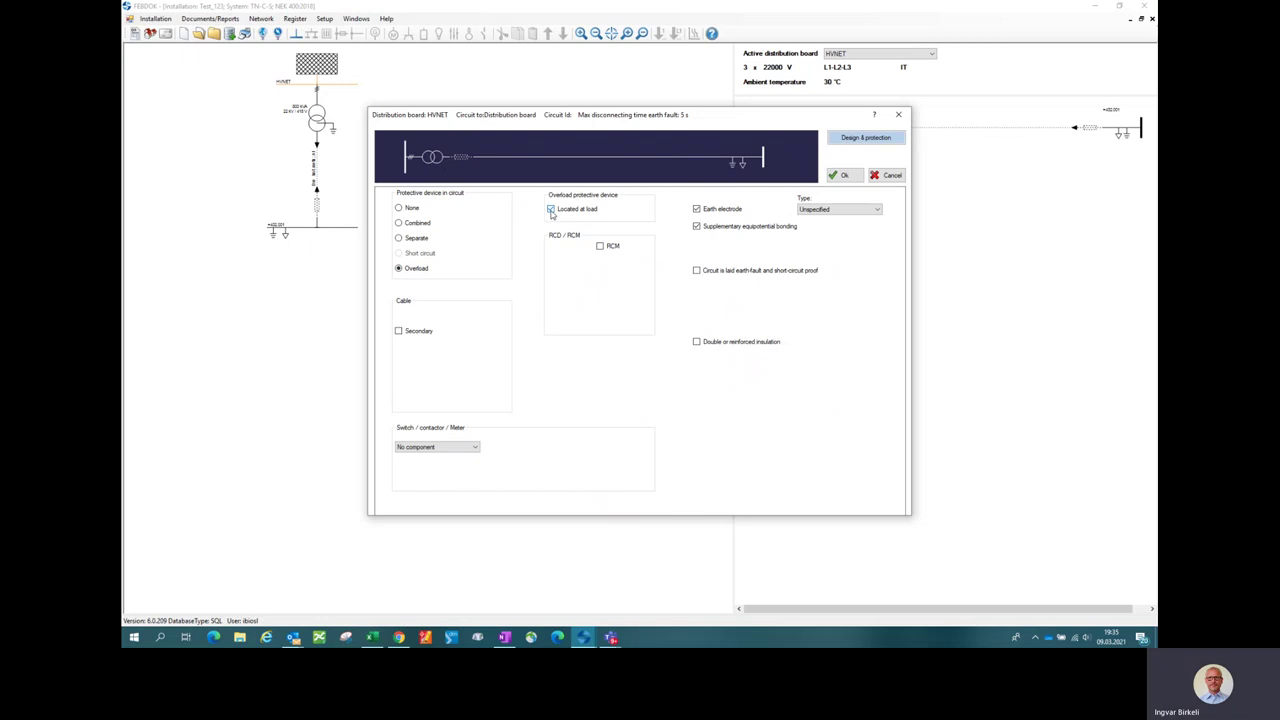
{"action": "left_click", "coordinate": [845, 175]}
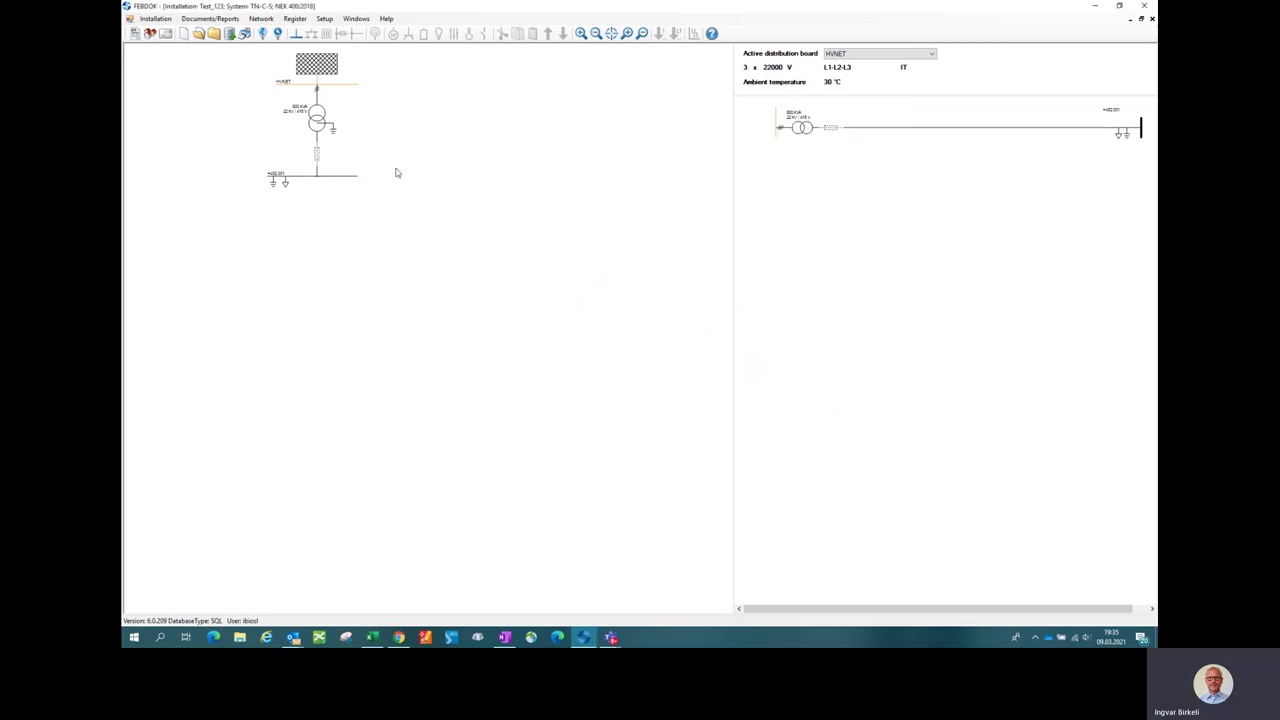
Step: Dismiss the overload device selection and enable a secondary cable under Design & protection
{"action": "double_click", "coordinate": [318, 155]}
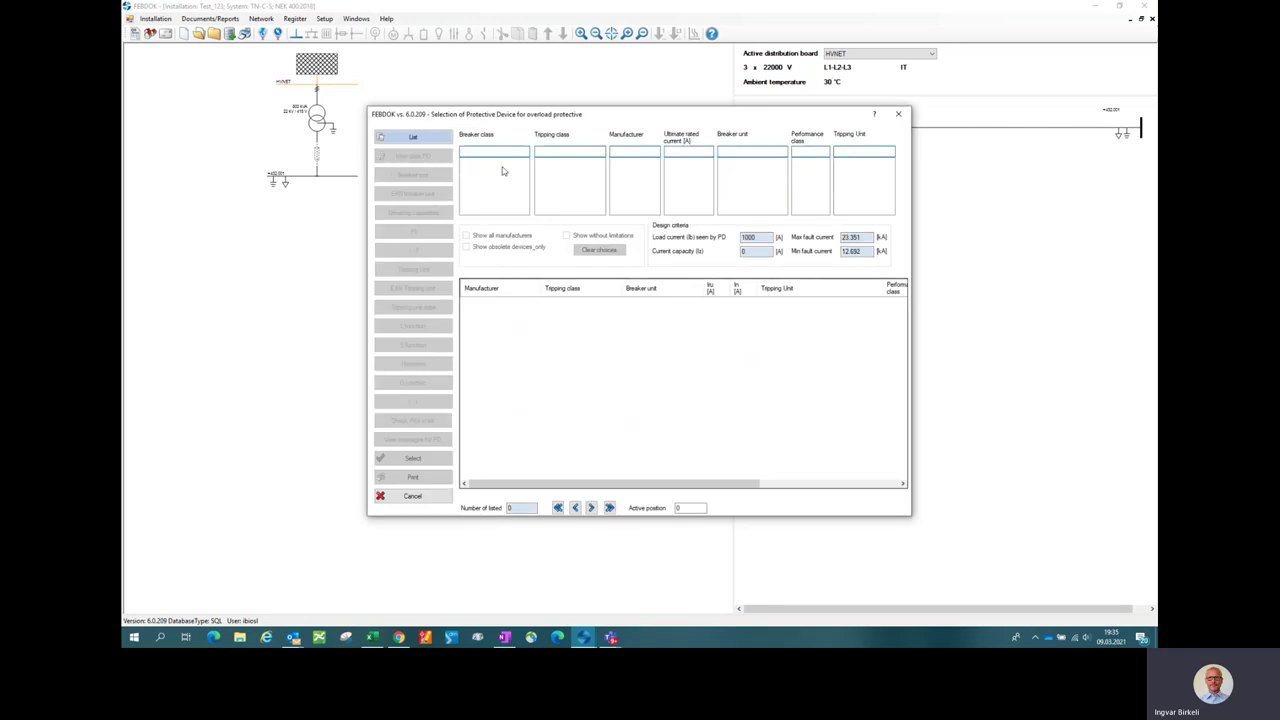
{"action": "left_click", "coordinate": [901, 116]}
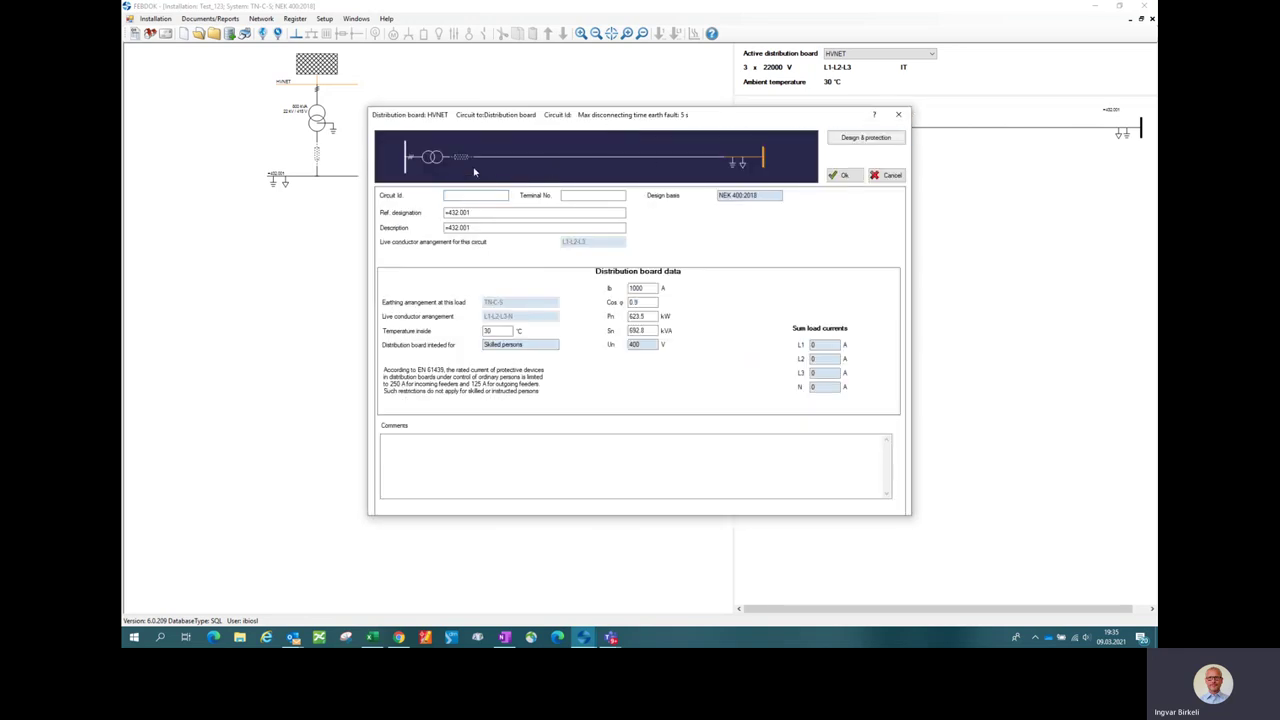
{"action": "left_click", "coordinate": [858, 139]}
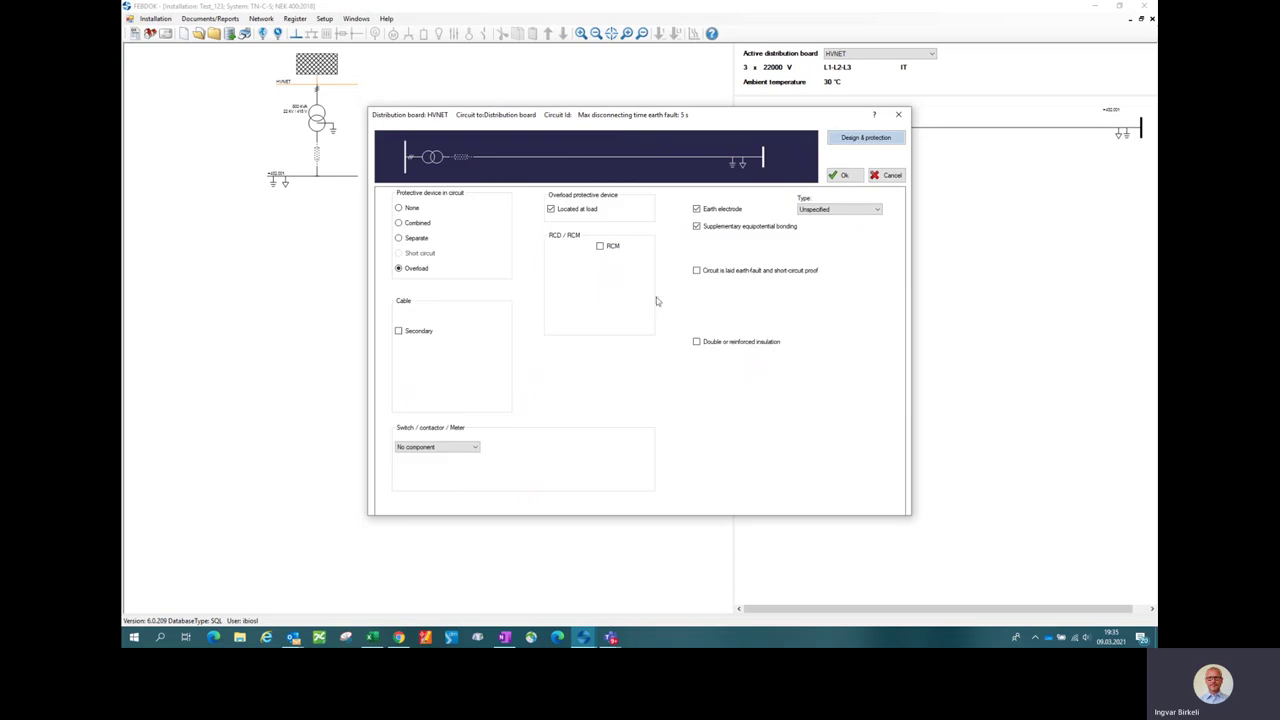
{"action": "left_click", "coordinate": [400, 334]}
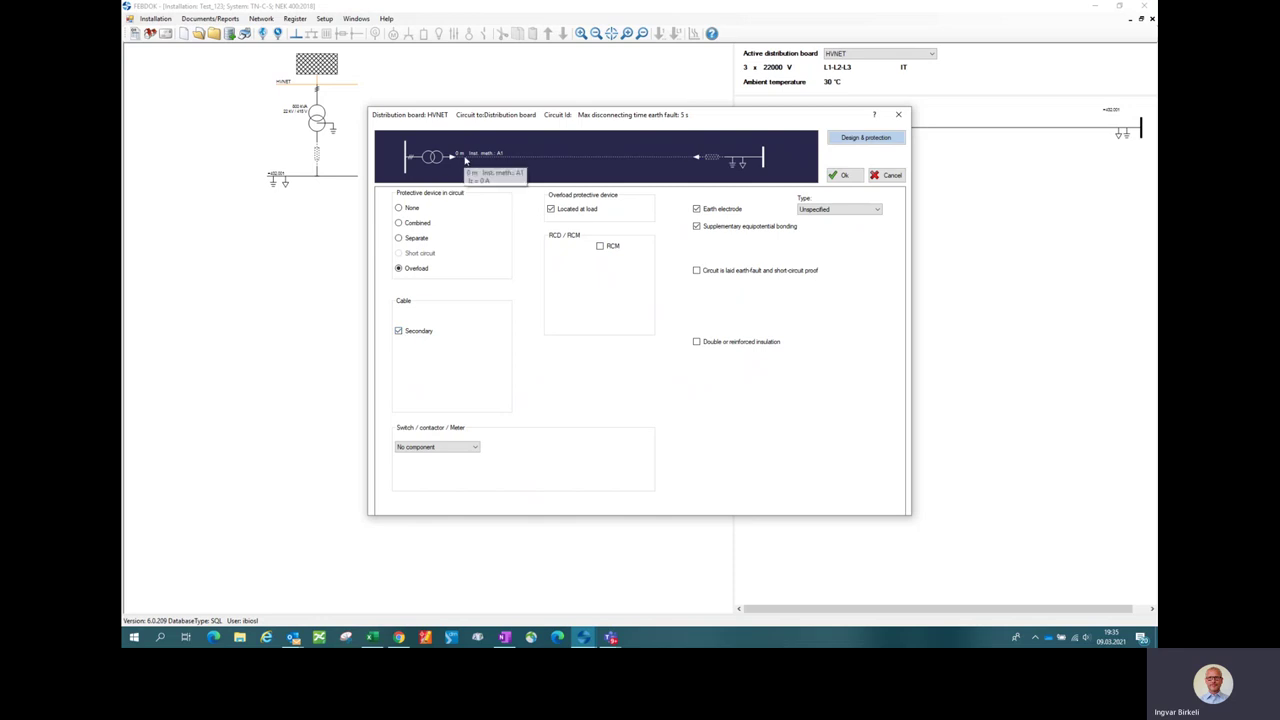
Step: Set the secondary connection to an S - Busbar installation, 5 m long
{"action": "left_click", "coordinate": [552, 162]}
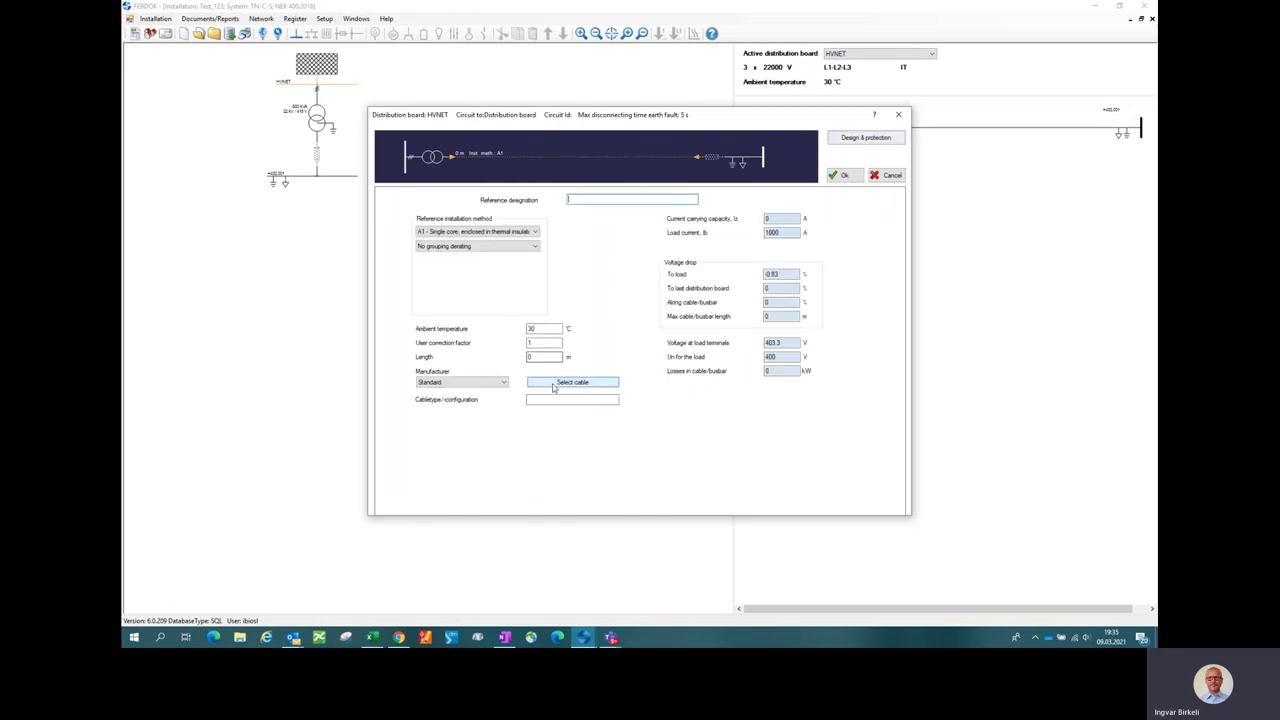
{"action": "left_click", "coordinate": [455, 232]}
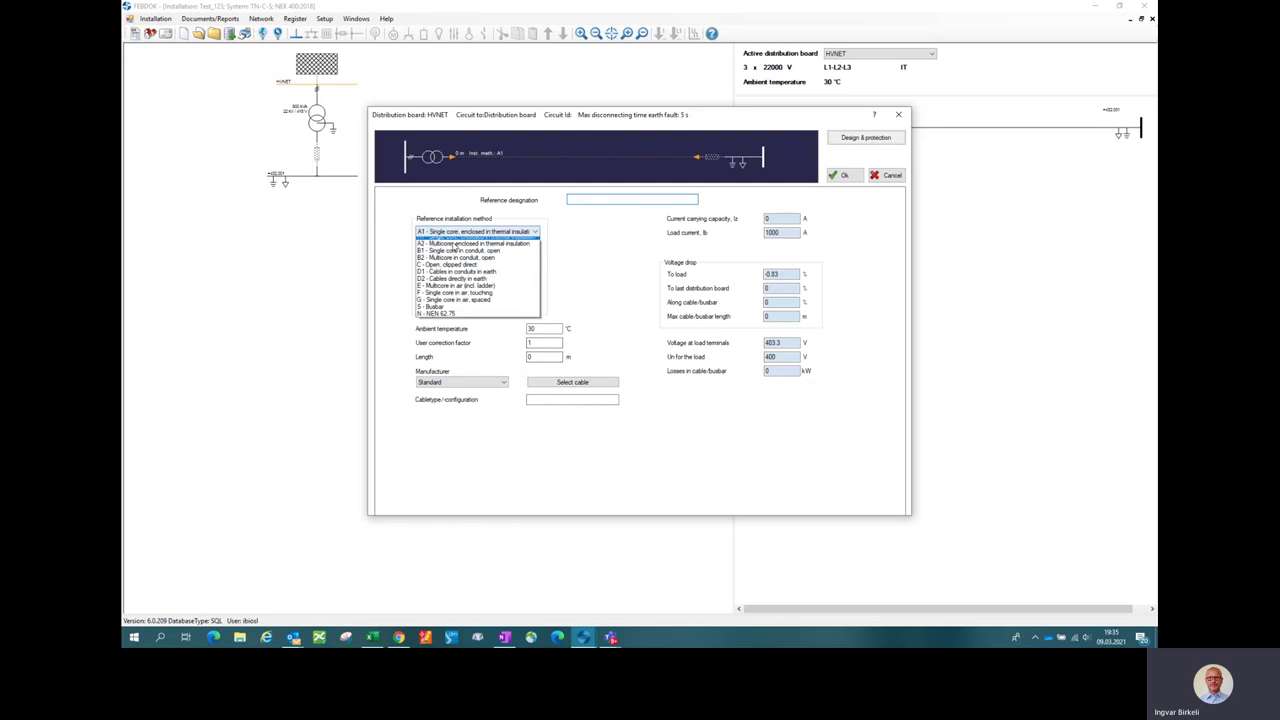
{"action": "left_click", "coordinate": [443, 306]}
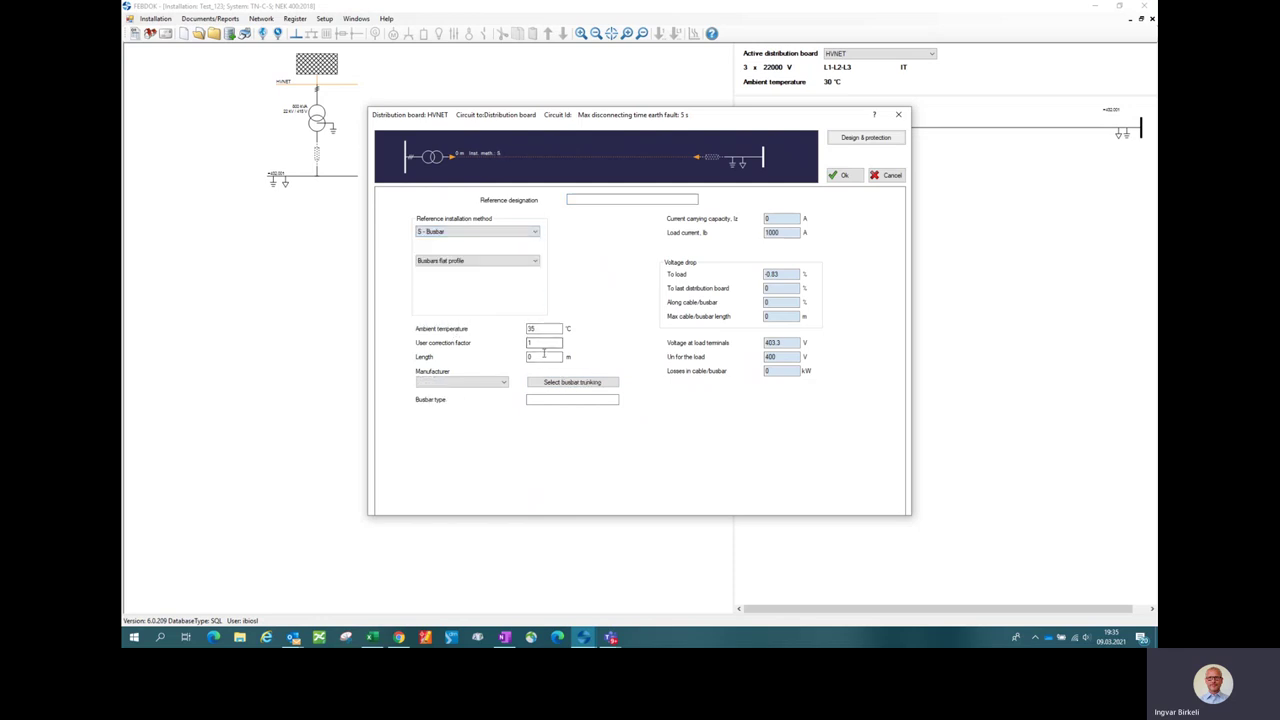
{"action": "left_click", "coordinate": [544, 357]}
{"action": "double_click", "coordinate": [533, 357]}
{"action": "type", "text": "5"}
Step: Filter busbars to SIEMENS BPS, IP 31, aluminium, 3 conductors and pick LDA4423
{"action": "left_click", "coordinate": [588, 383]}
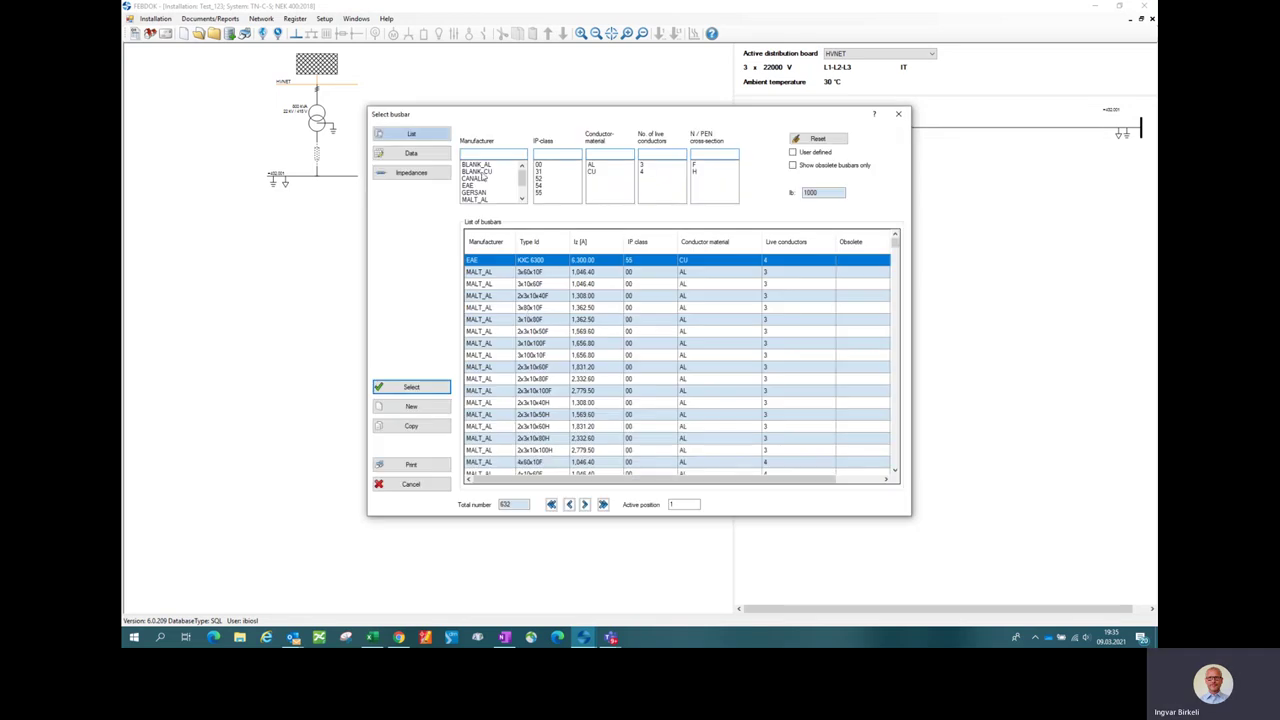
{"action": "scroll", "coordinate": [490, 196], "scroll_direction": "down", "scroll_amount": 2}
{"action": "left_click", "coordinate": [481, 192]}
{"action": "left_click", "coordinate": [545, 164]}
{"action": "left_click", "coordinate": [600, 164]}
{"action": "left_click", "coordinate": [645, 164]}
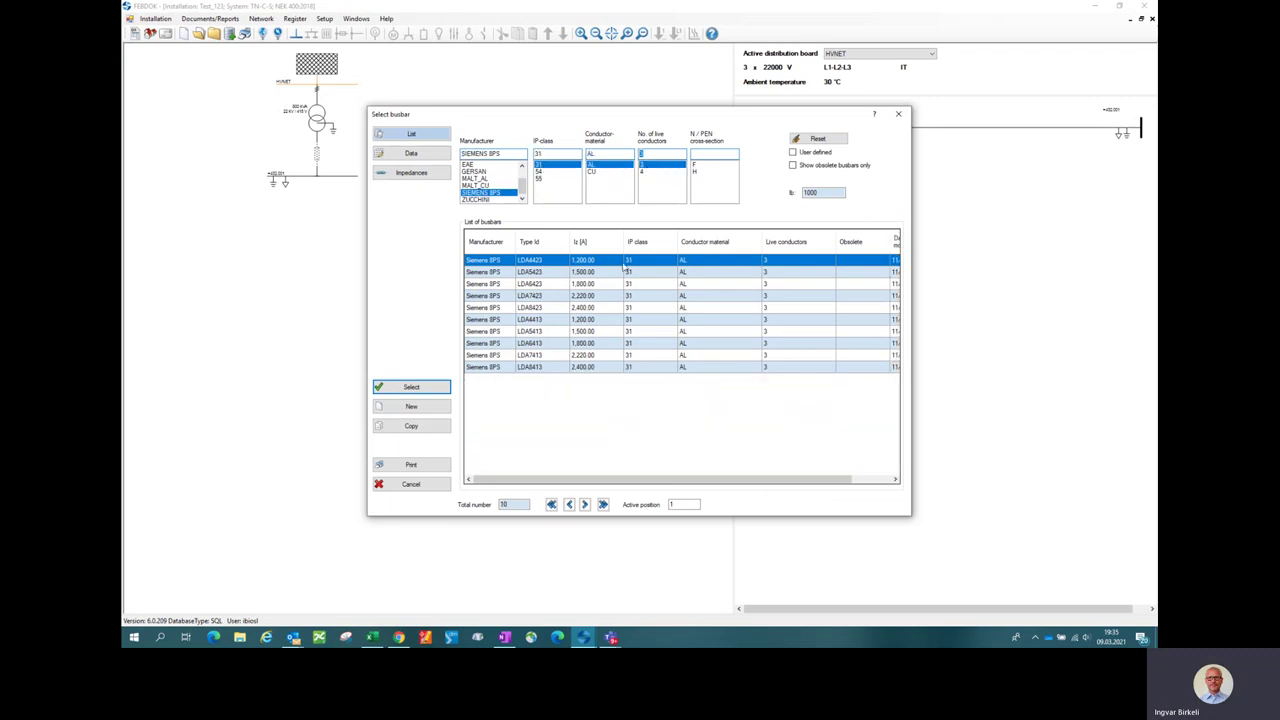
{"action": "double_click", "coordinate": [624, 262]}
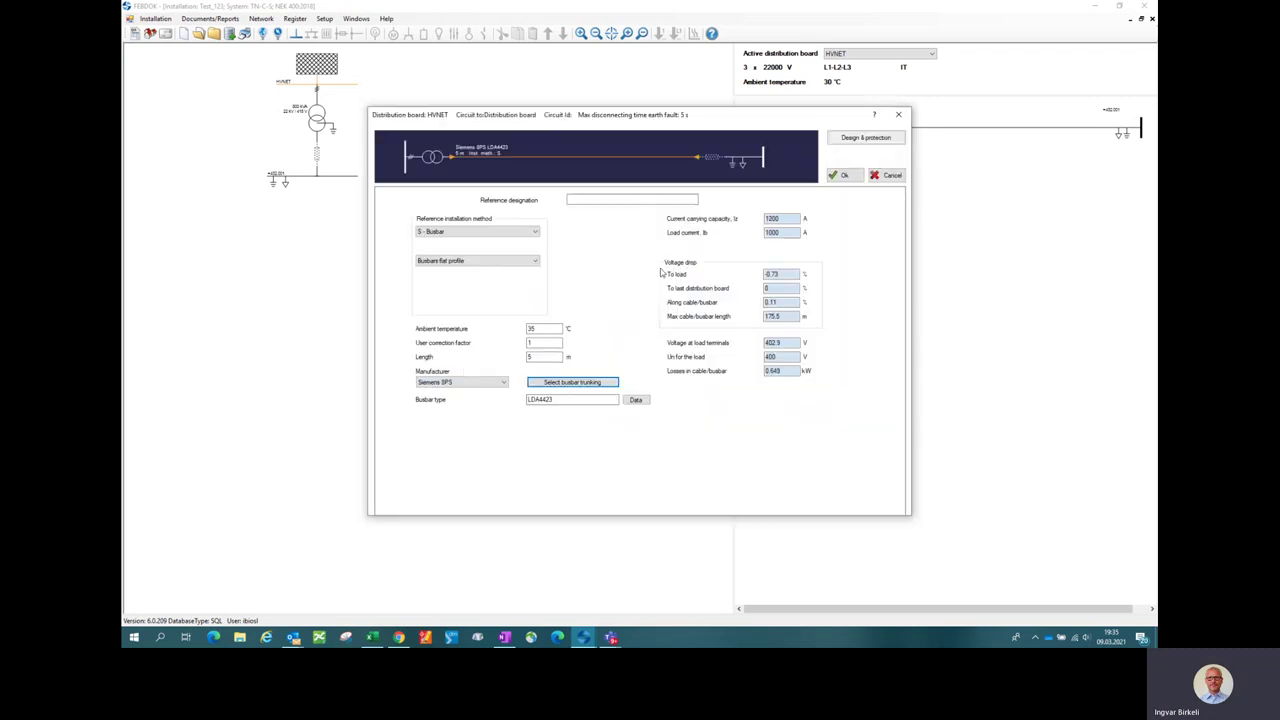
Step: Filter the overload protective devices to ABB circuit breakers, 1250 A, type XT7
{"action": "left_click", "coordinate": [714, 162]}
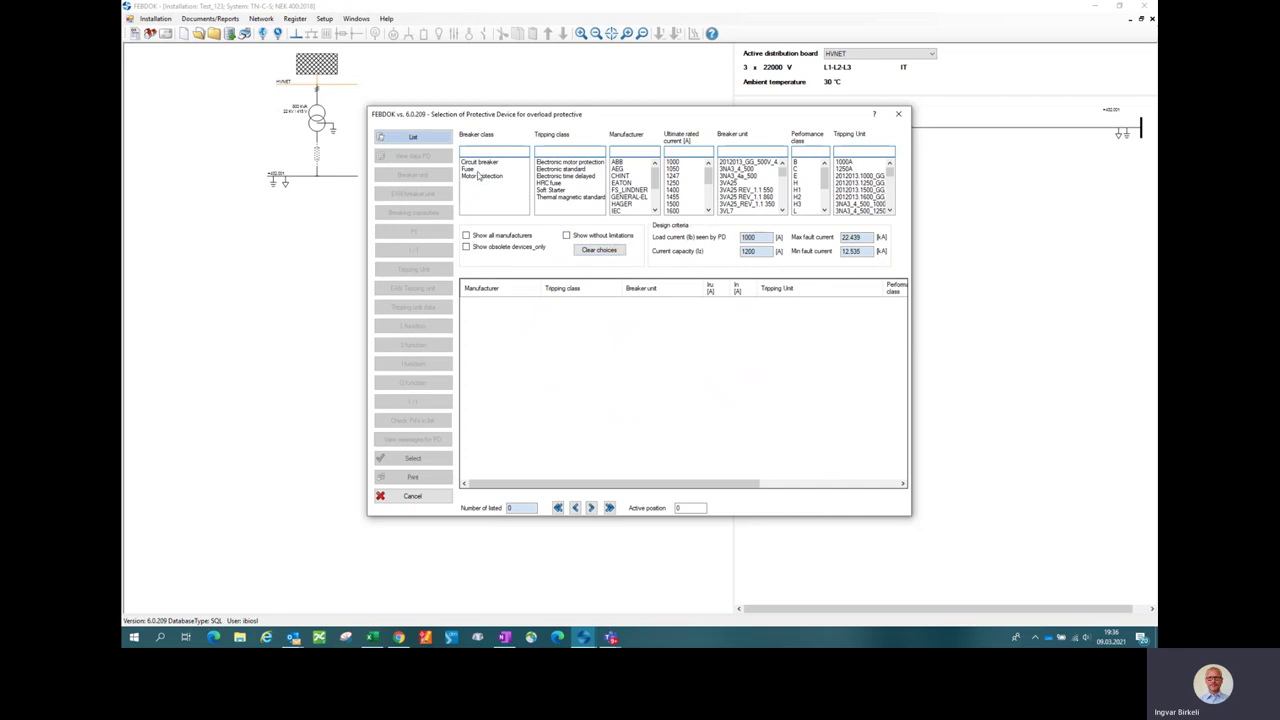
{"action": "left_click", "coordinate": [480, 162]}
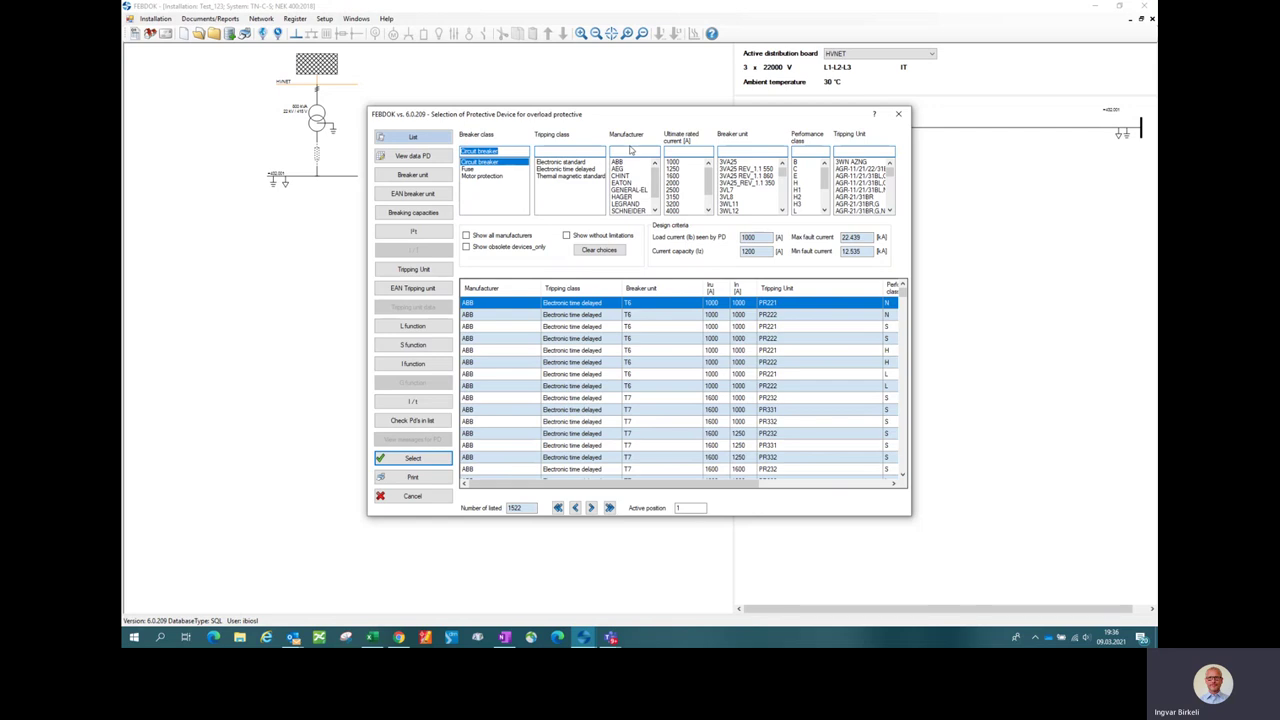
{"action": "left_click", "coordinate": [622, 162]}
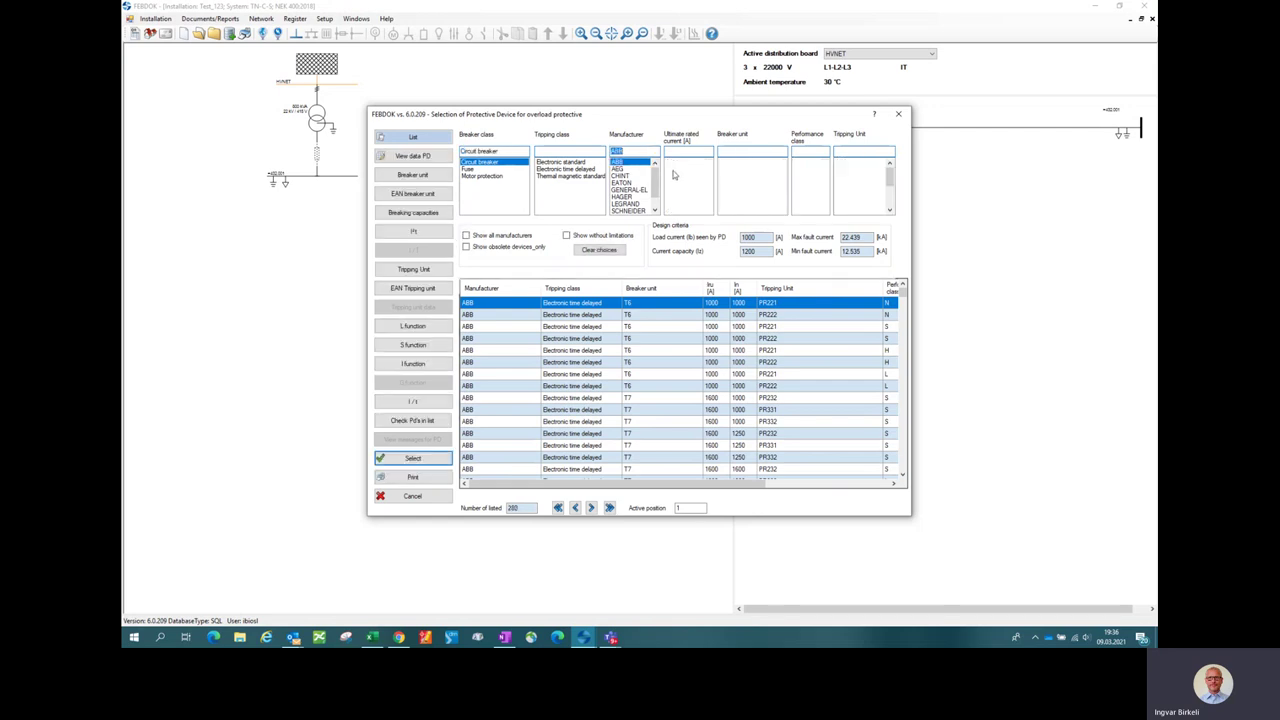
{"action": "left_click", "coordinate": [676, 168]}
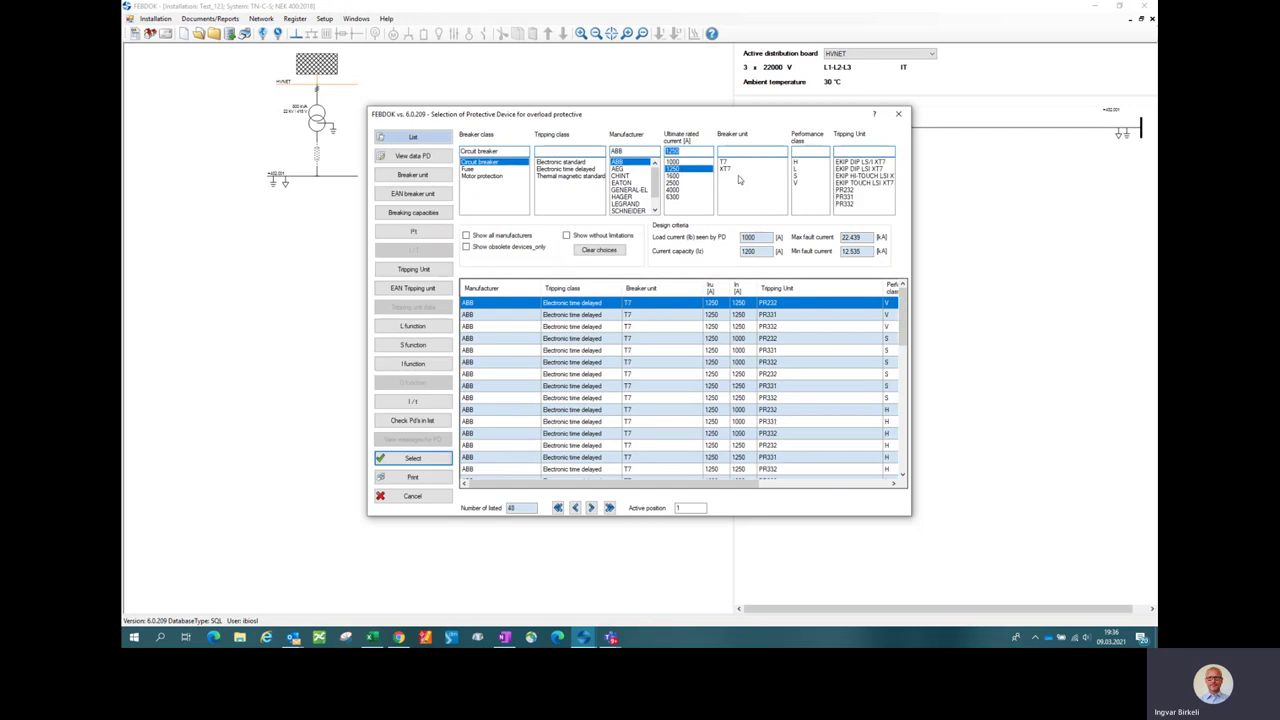
{"action": "left_click", "coordinate": [732, 167]}
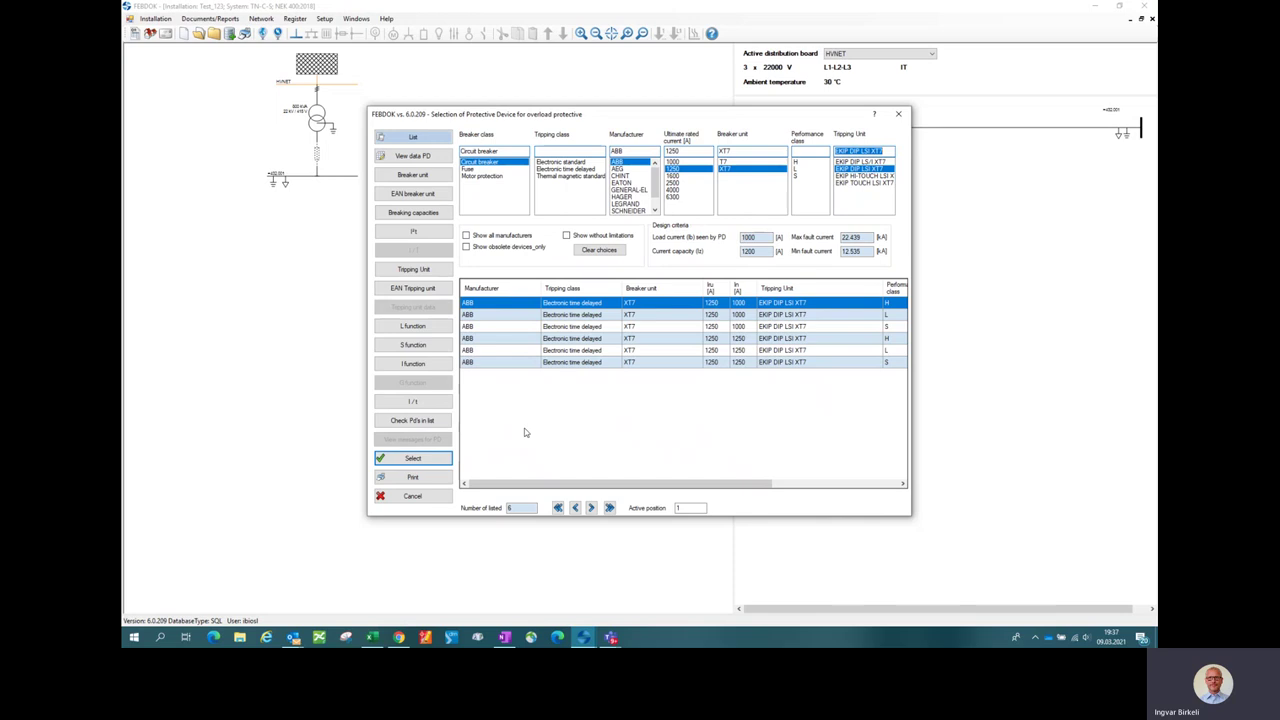
Step: Check the listed breakers against the design criteria and select the 1250 A S-class XT7
{"action": "left_click", "coordinate": [430, 421]}
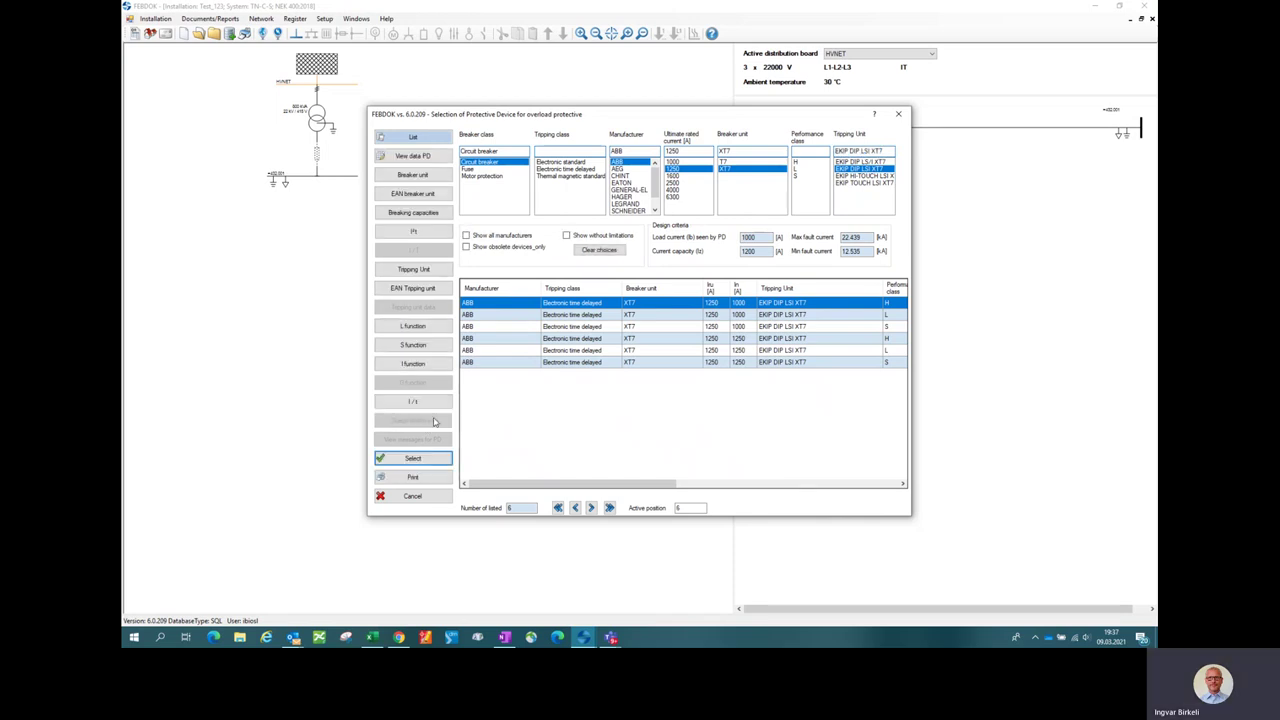
{"action": "left_click_drag", "start_coordinate": [570, 483], "coordinate": [670, 483]}
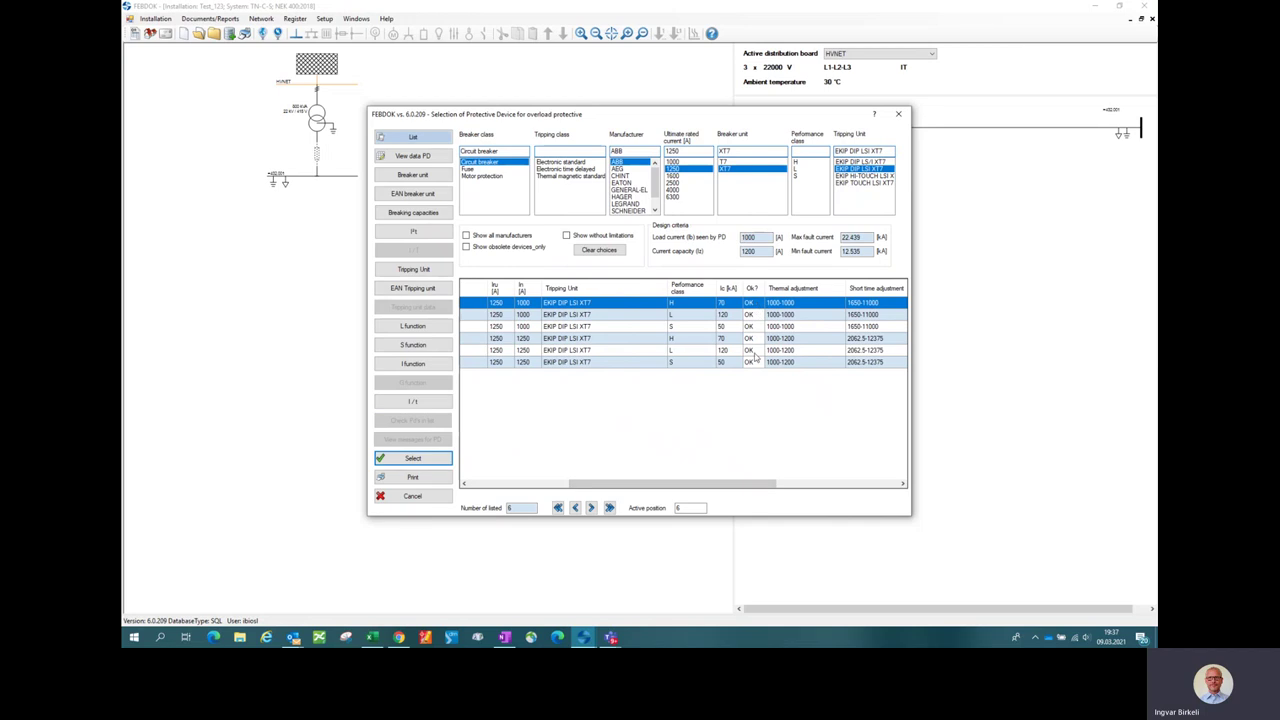
{"action": "left_click", "coordinate": [752, 363]}
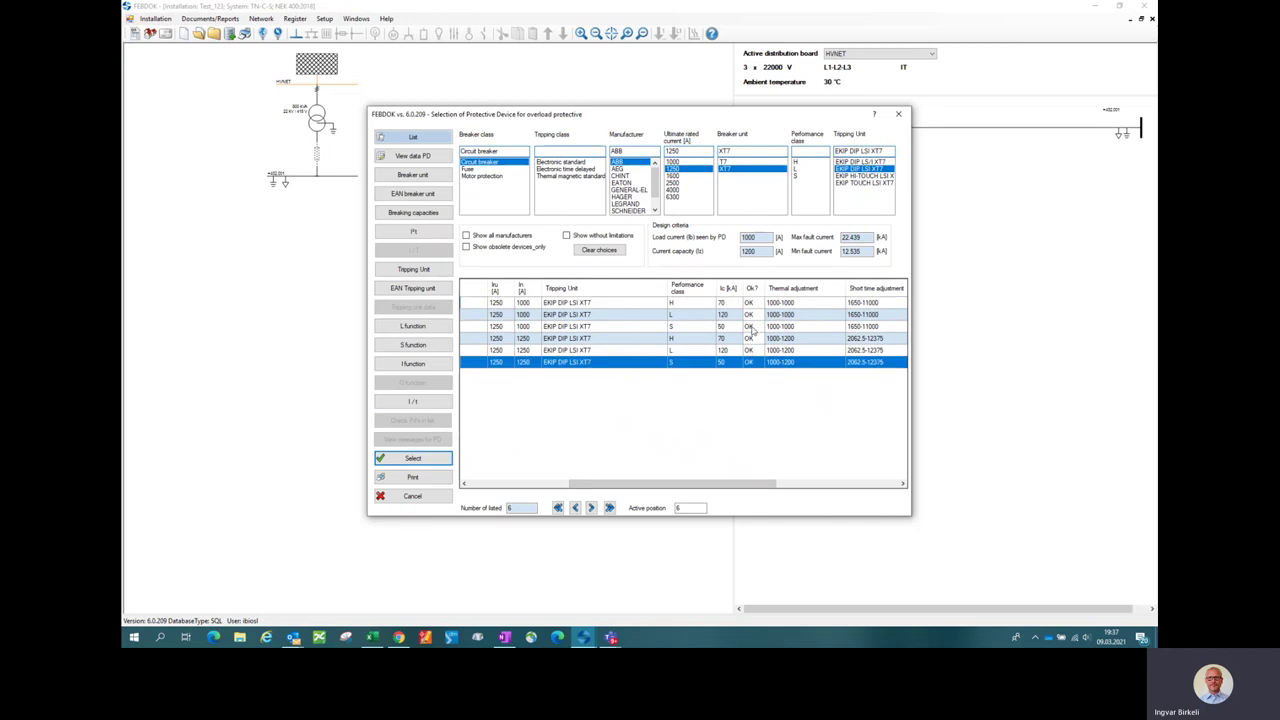
{"action": "left_click", "coordinate": [752, 328]}
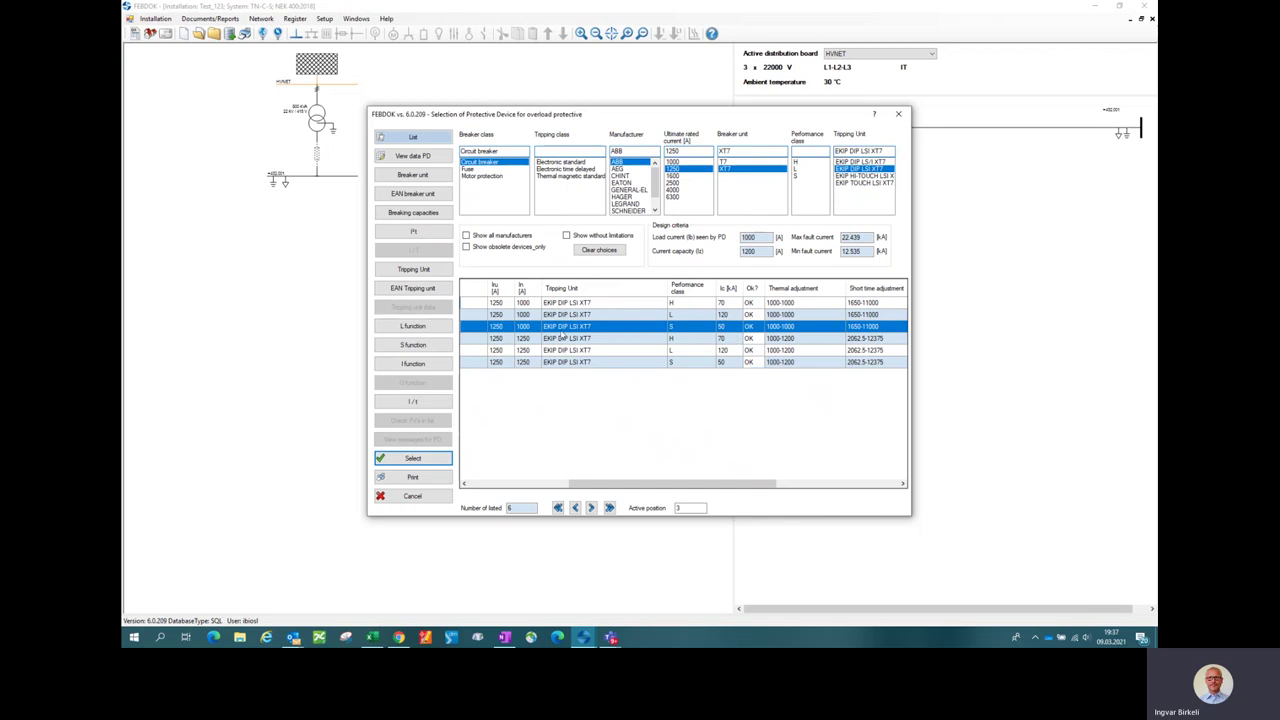
{"action": "left_click", "coordinate": [496, 364]}
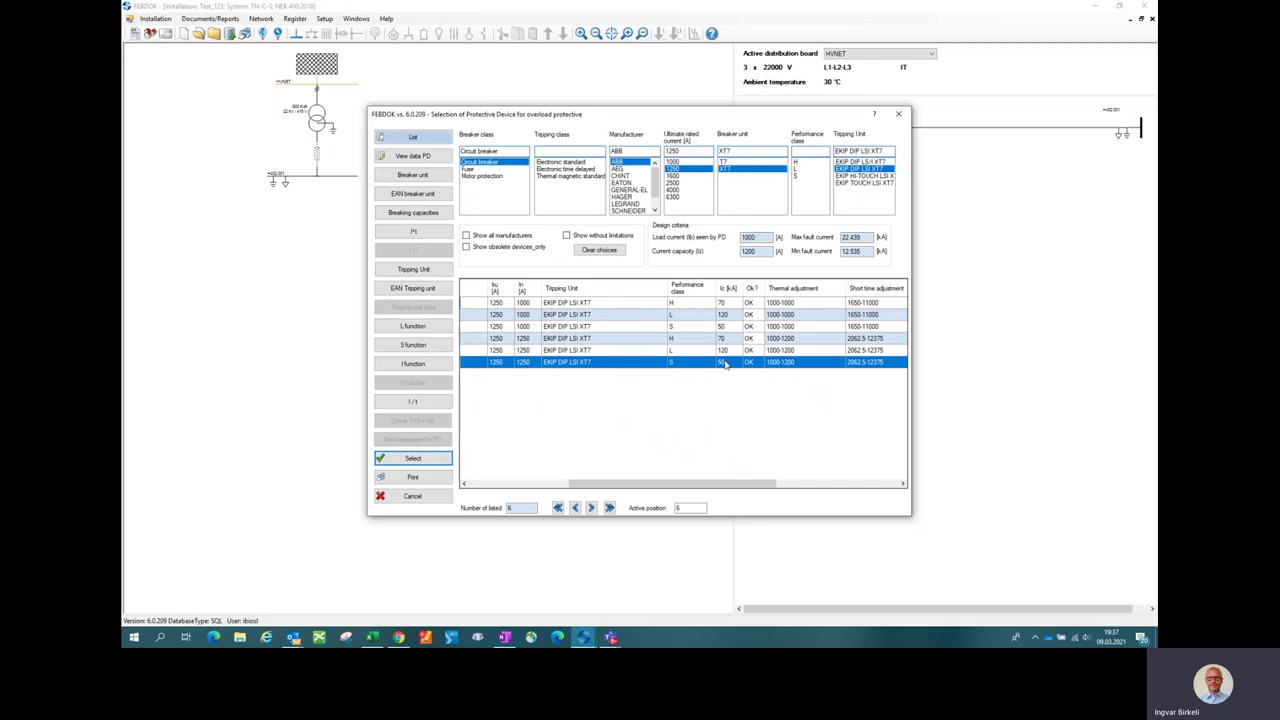
Step: Assign the breaker to the feeder and show its Adjustment trip curve
{"action": "left_click", "coordinate": [413, 458]}
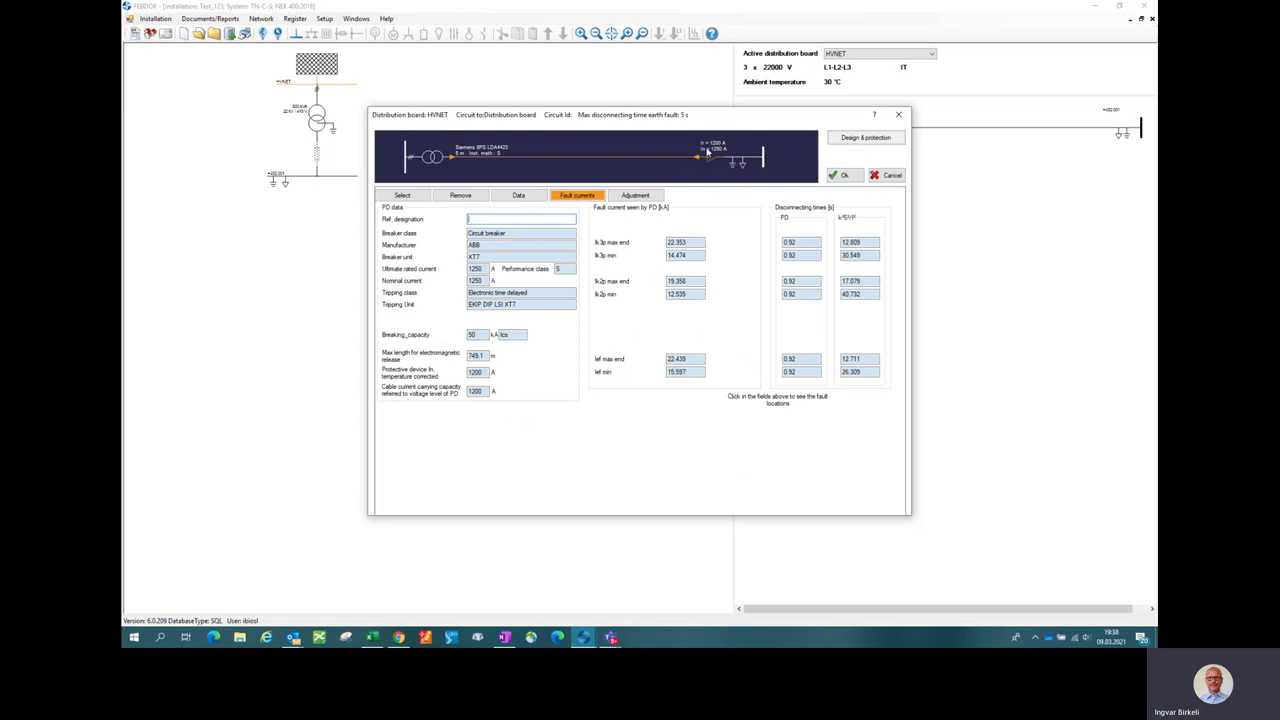
{"action": "left_click", "coordinate": [845, 175]}
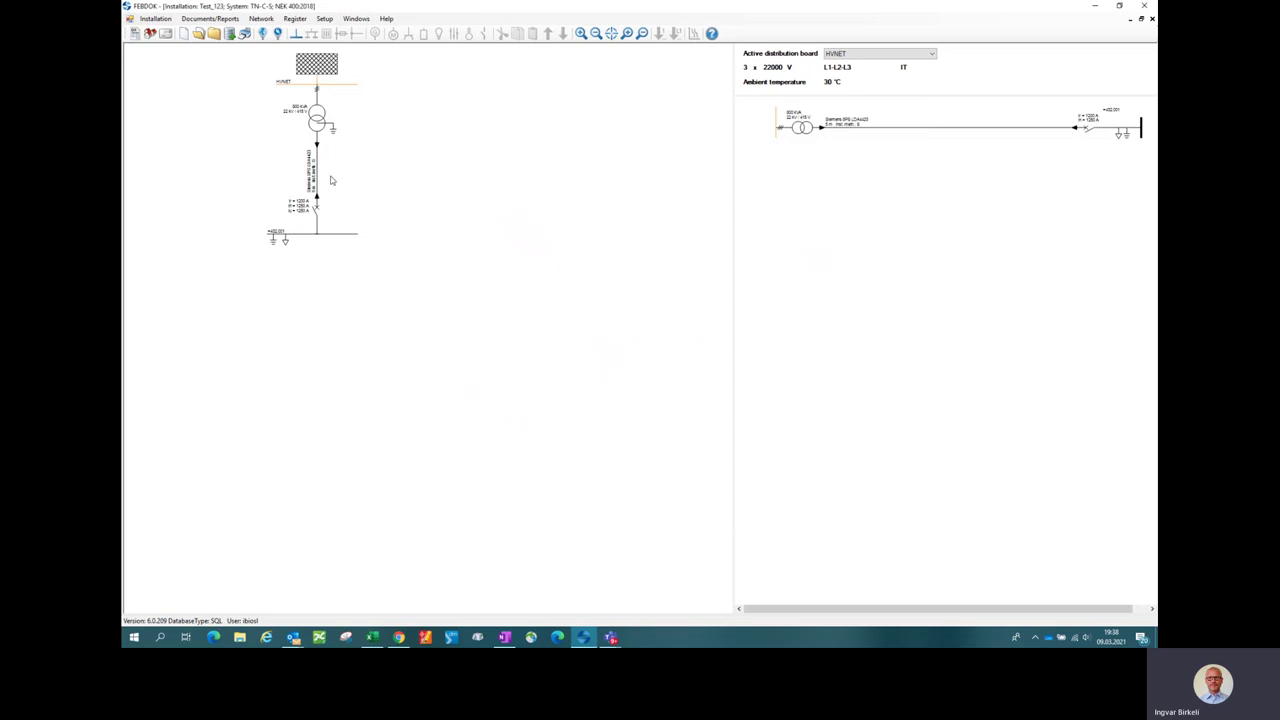
{"action": "double_click", "coordinate": [317, 216]}
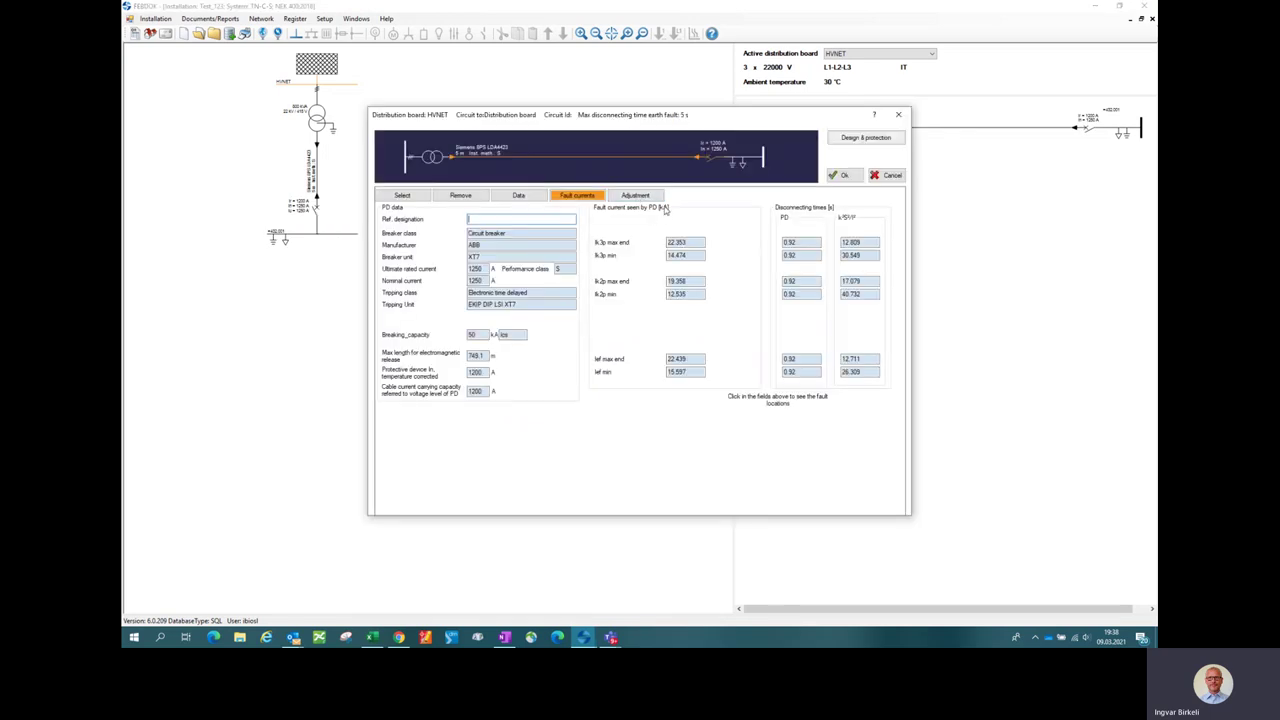
{"action": "left_click", "coordinate": [636, 196]}
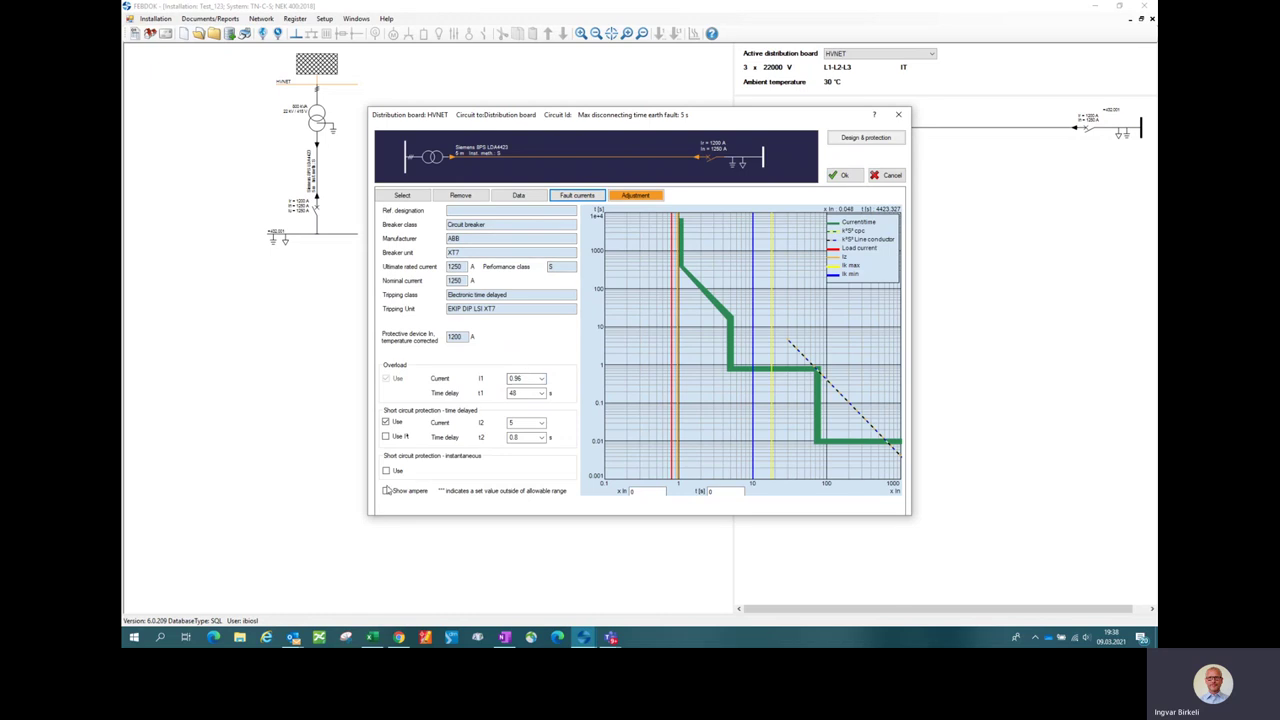
Step: Switch the trip settings display to amperes with Show ampere
{"action": "left_click", "coordinate": [387, 491]}
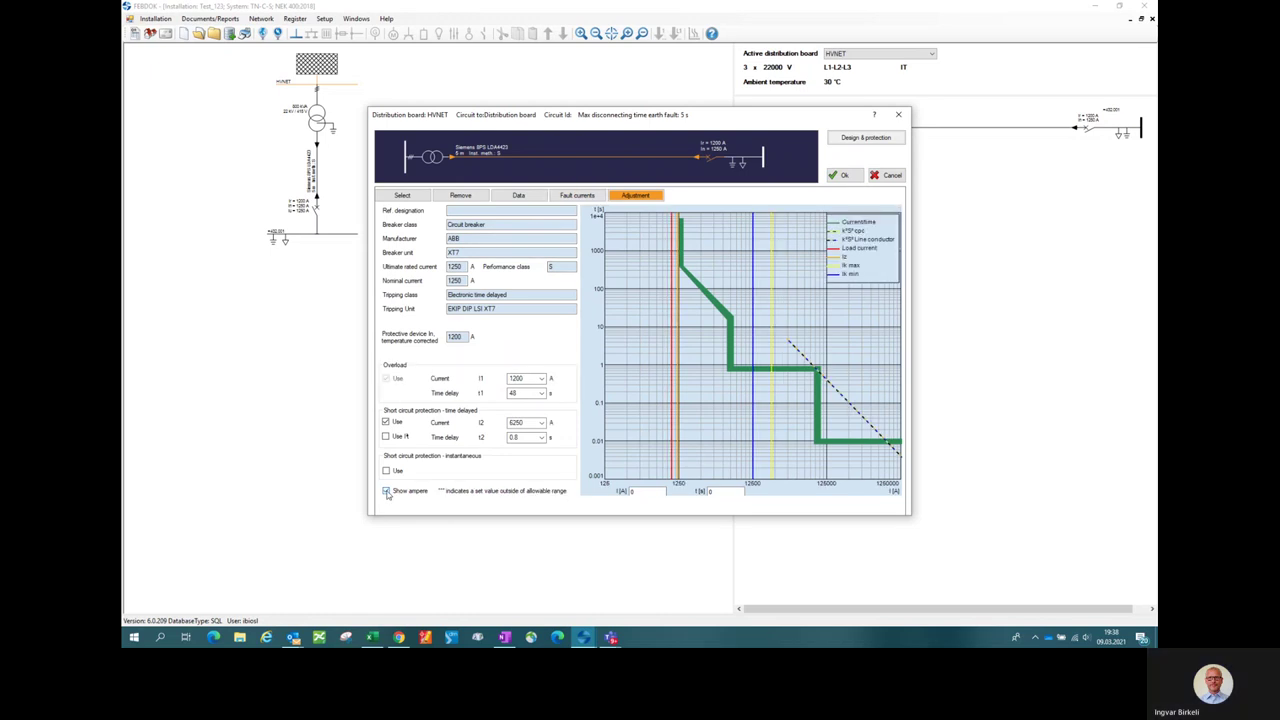
{"action": "left_click", "coordinate": [387, 491]}
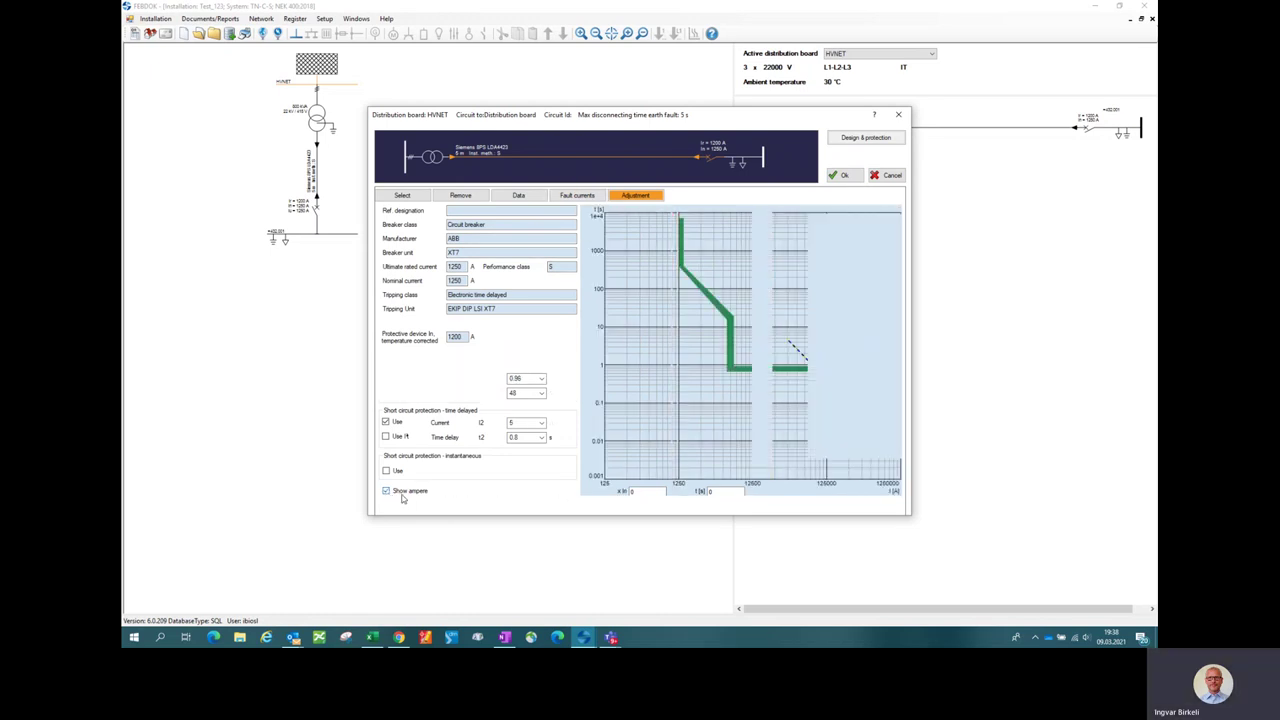
{"action": "left_click", "coordinate": [387, 491]}
{"action": "left_click", "coordinate": [387, 491]}
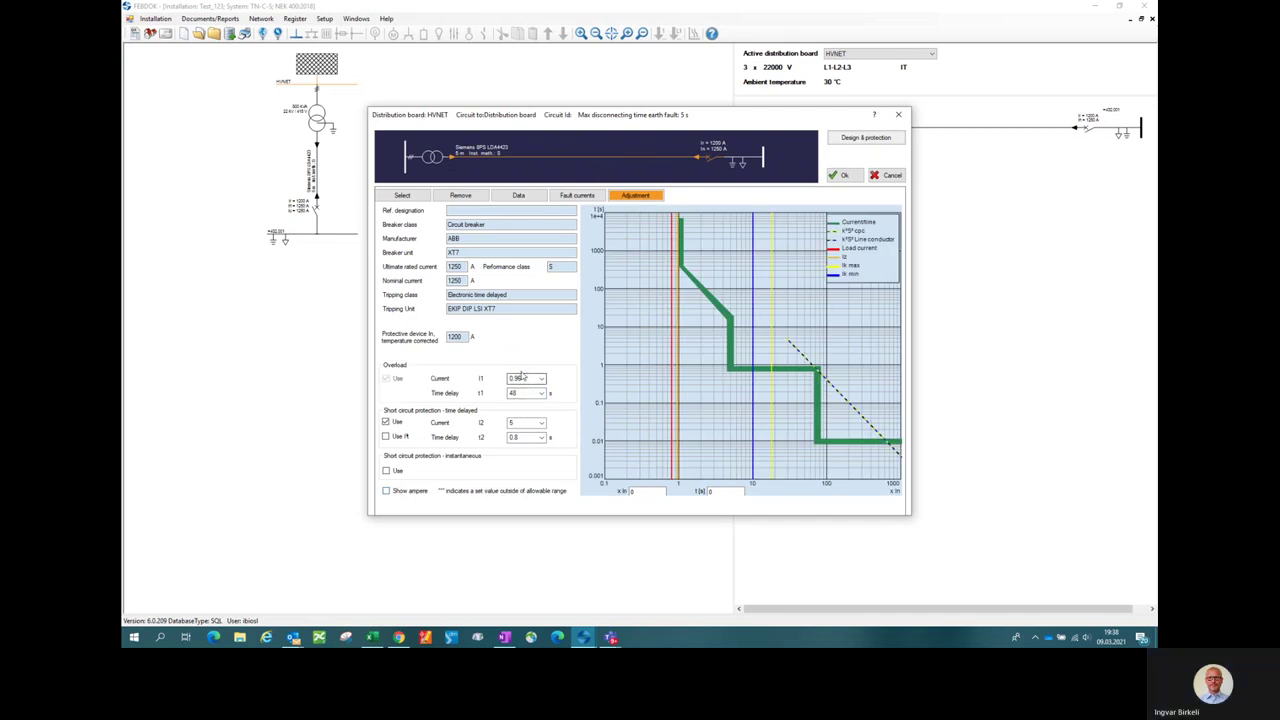
{"action": "left_click", "coordinate": [387, 491]}
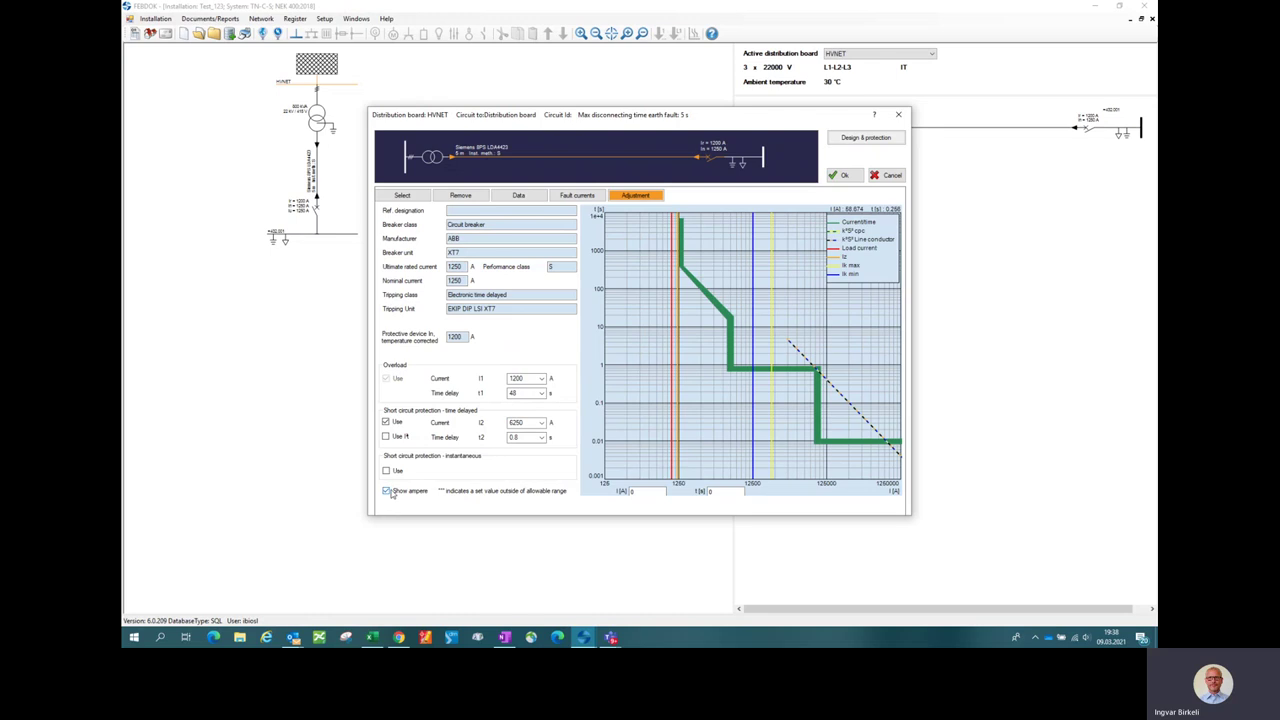
Step: Set overload current I1 to 1100 A and time delay t1 to 108 s
{"action": "left_click", "coordinate": [541, 381]}
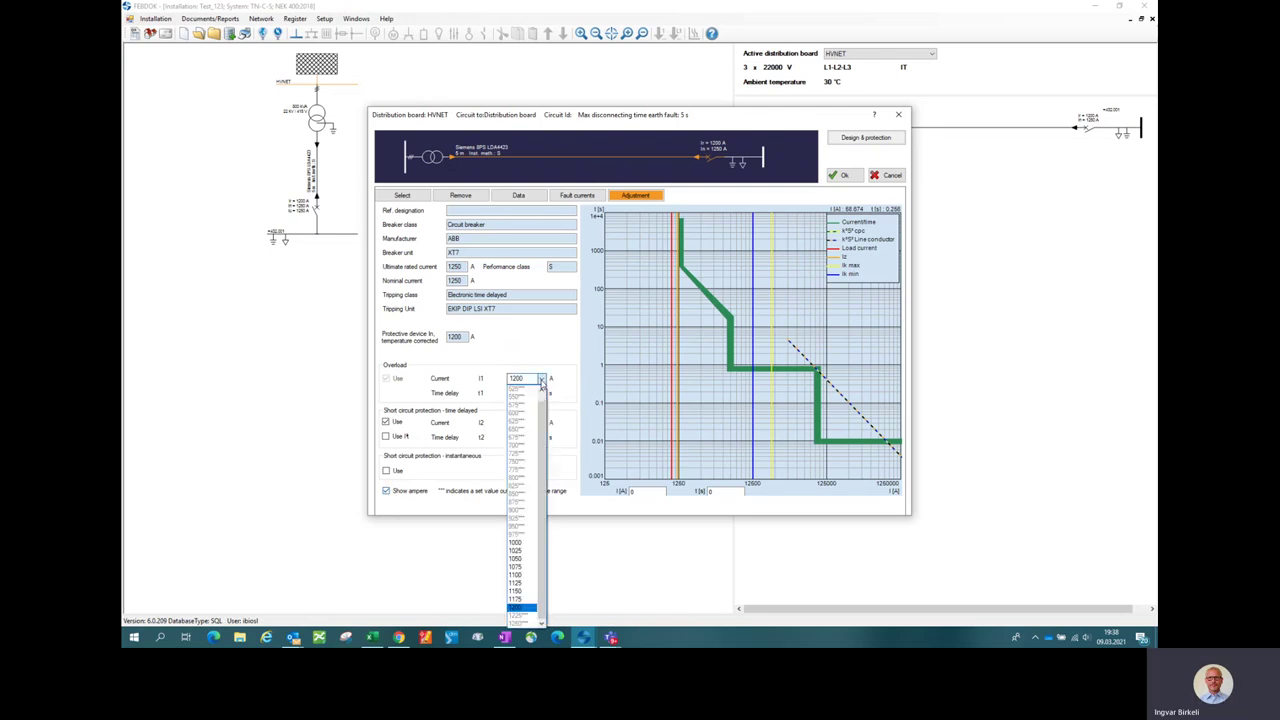
{"action": "left_click", "coordinate": [519, 576]}
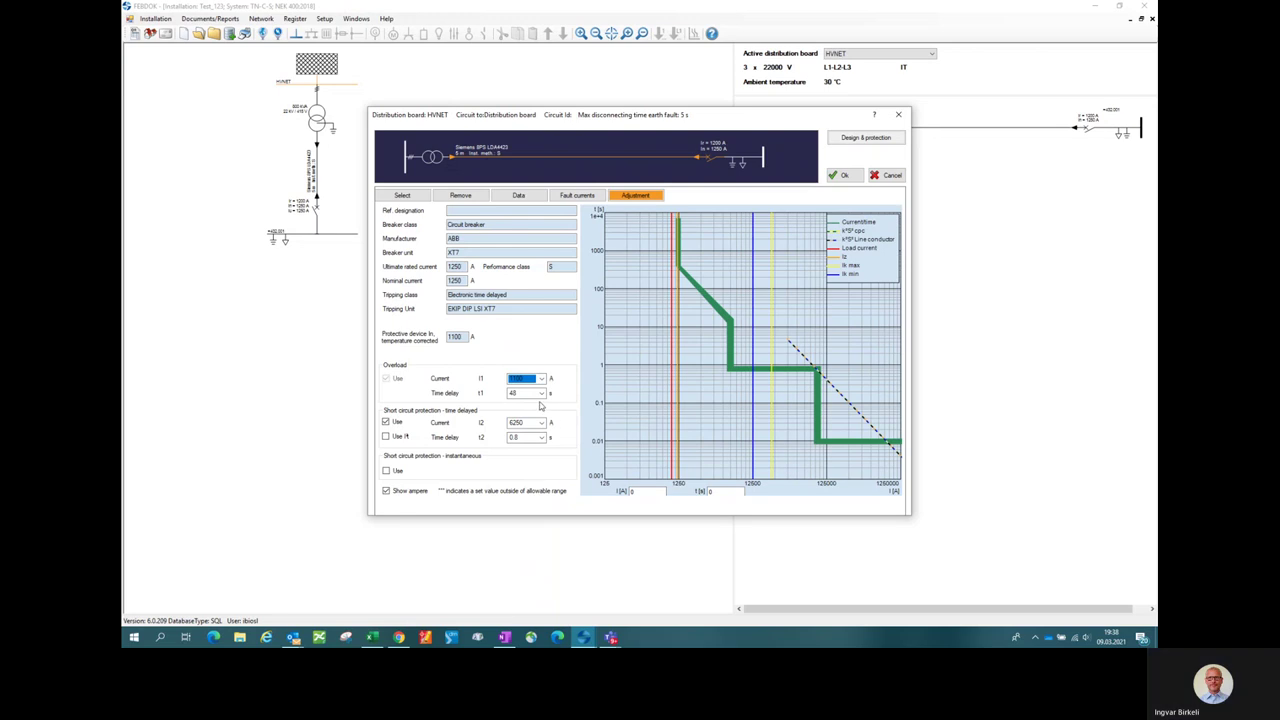
{"action": "left_click", "coordinate": [540, 394]}
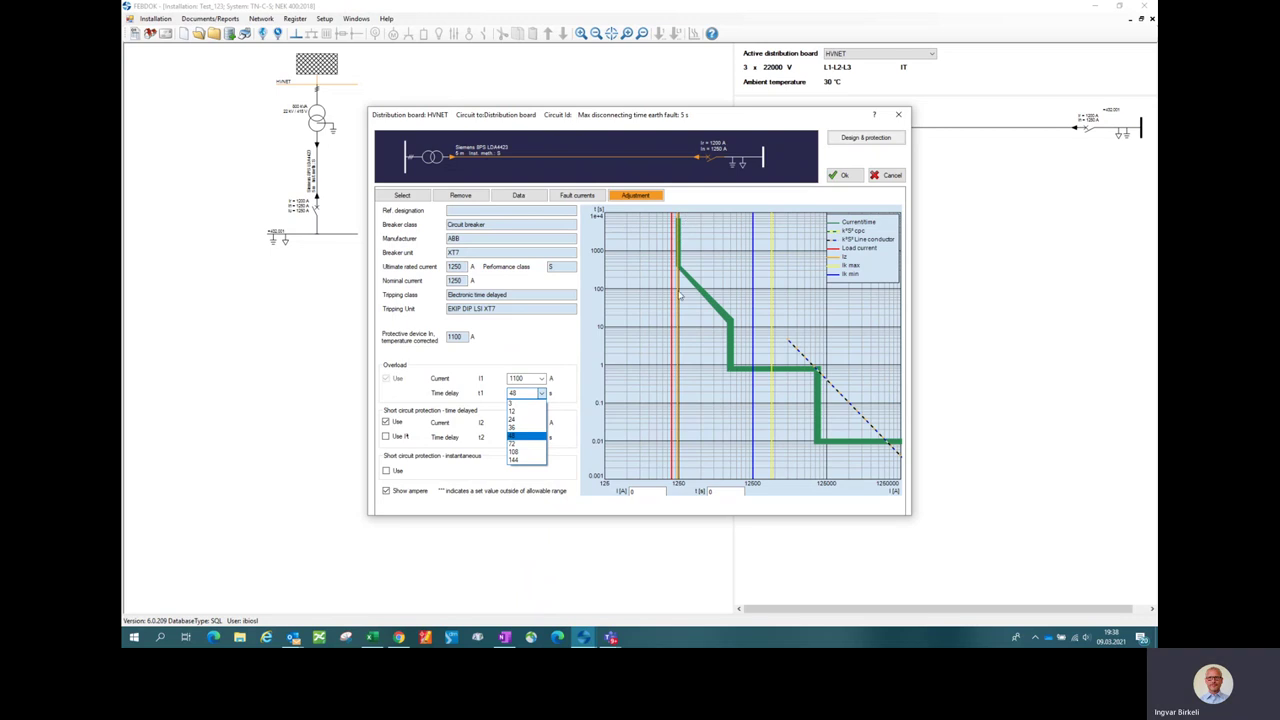
{"action": "left_click", "coordinate": [519, 452]}
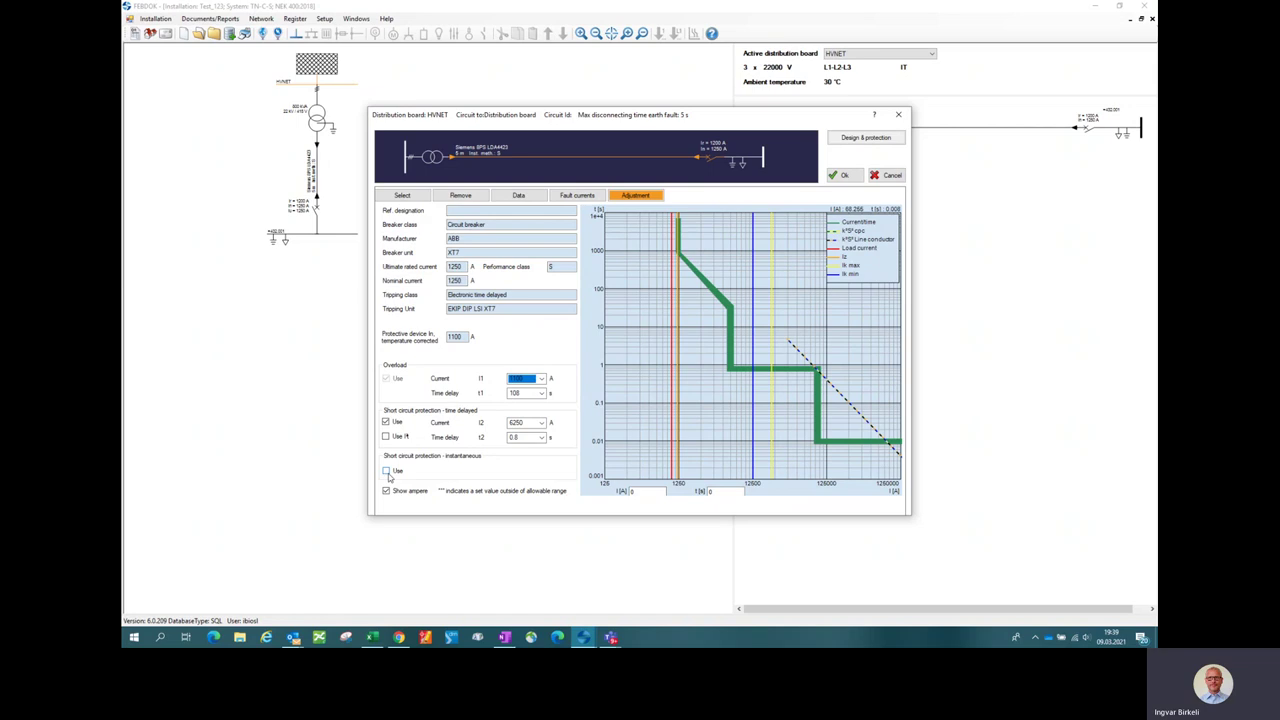
Step: Leave instantaneous protection off and set I2 to 10000 A with a 0.4 s delay
{"action": "left_click", "coordinate": [386, 471]}
{"action": "left_click", "coordinate": [386, 471]}
{"action": "left_click", "coordinate": [543, 423]}
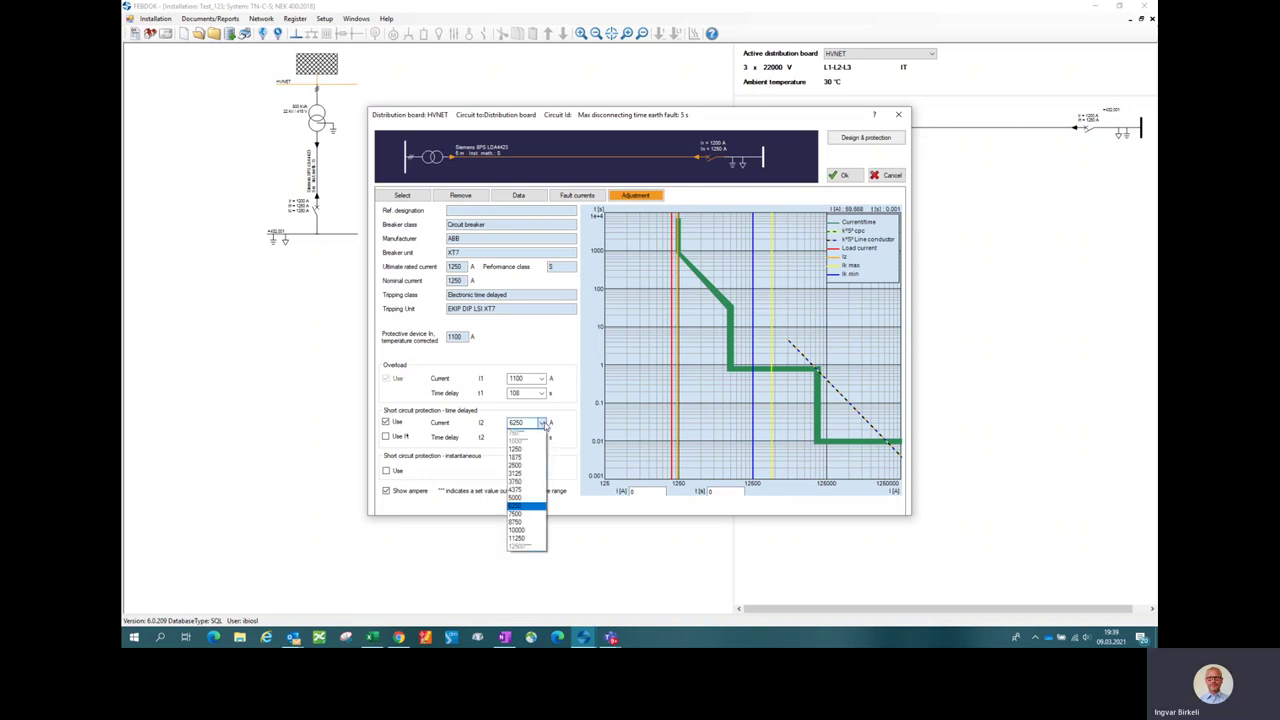
{"action": "left_click", "coordinate": [521, 531]}
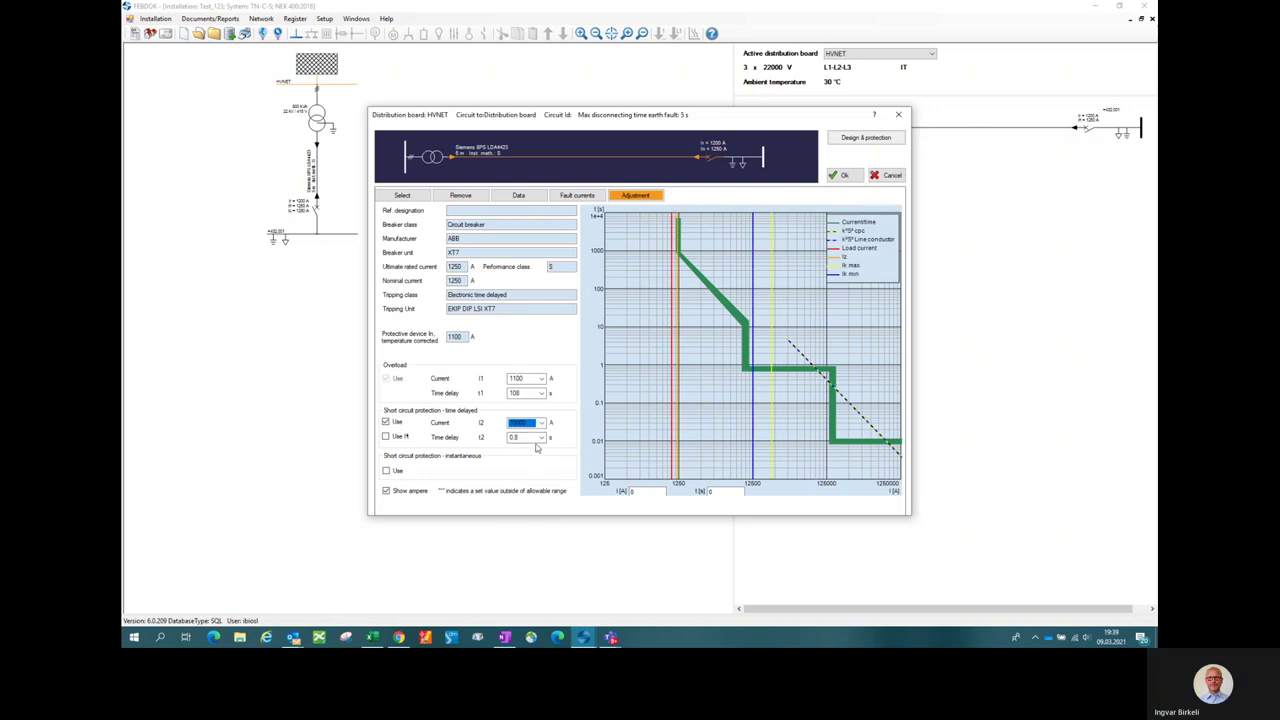
{"action": "left_click", "coordinate": [541, 437]}
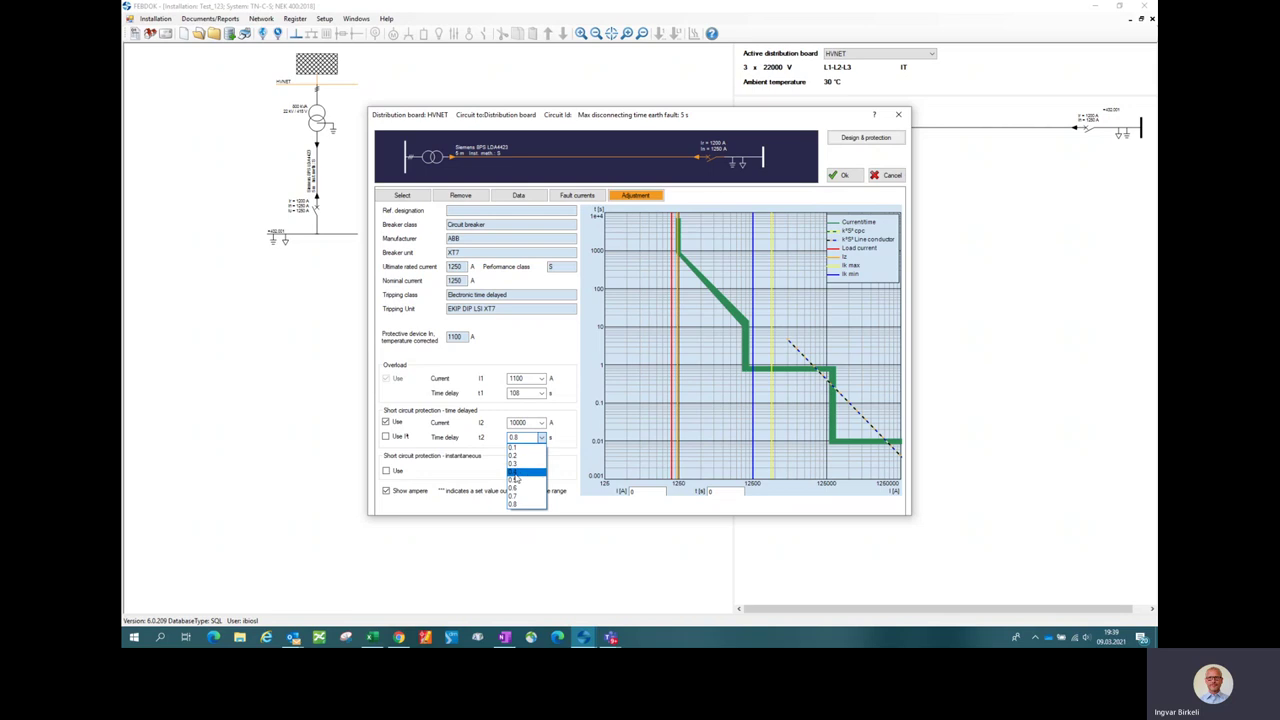
{"action": "left_click", "coordinate": [515, 476]}
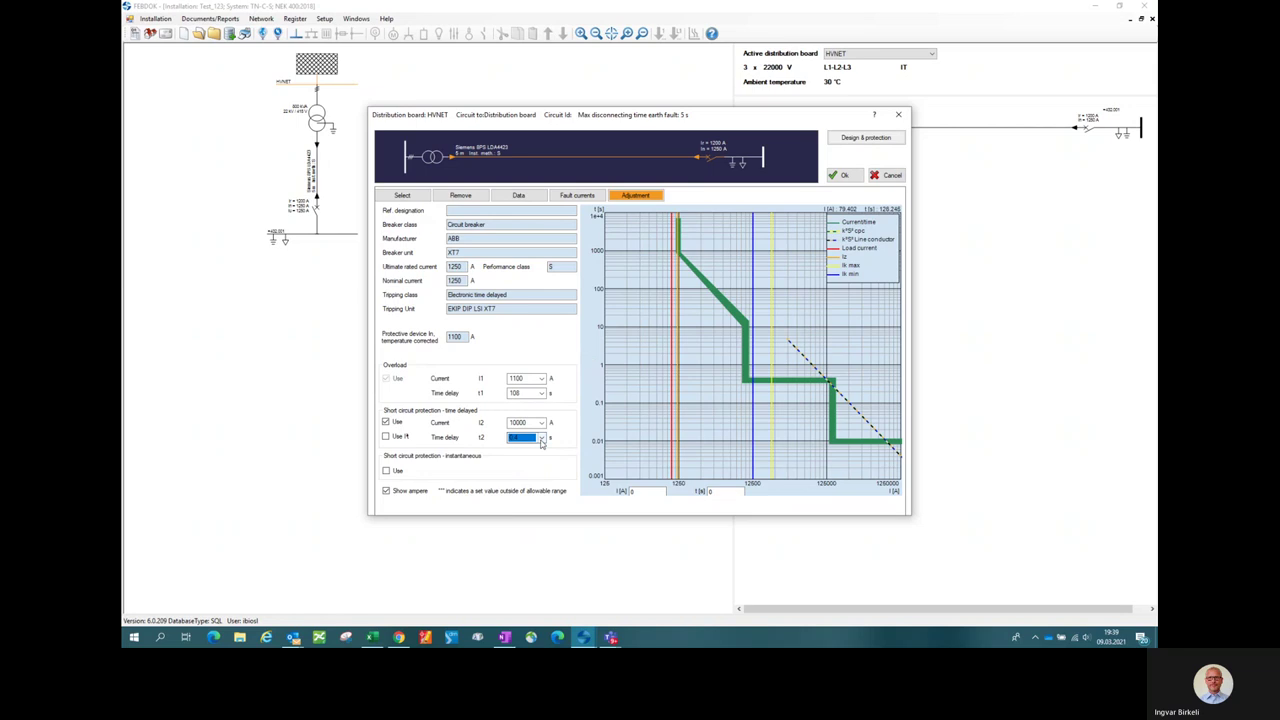
Step: Inspect the Ik3p max, Ik2p max and Ik2p min fault locations, then accept with Ok
{"action": "left_click", "coordinate": [584, 197]}
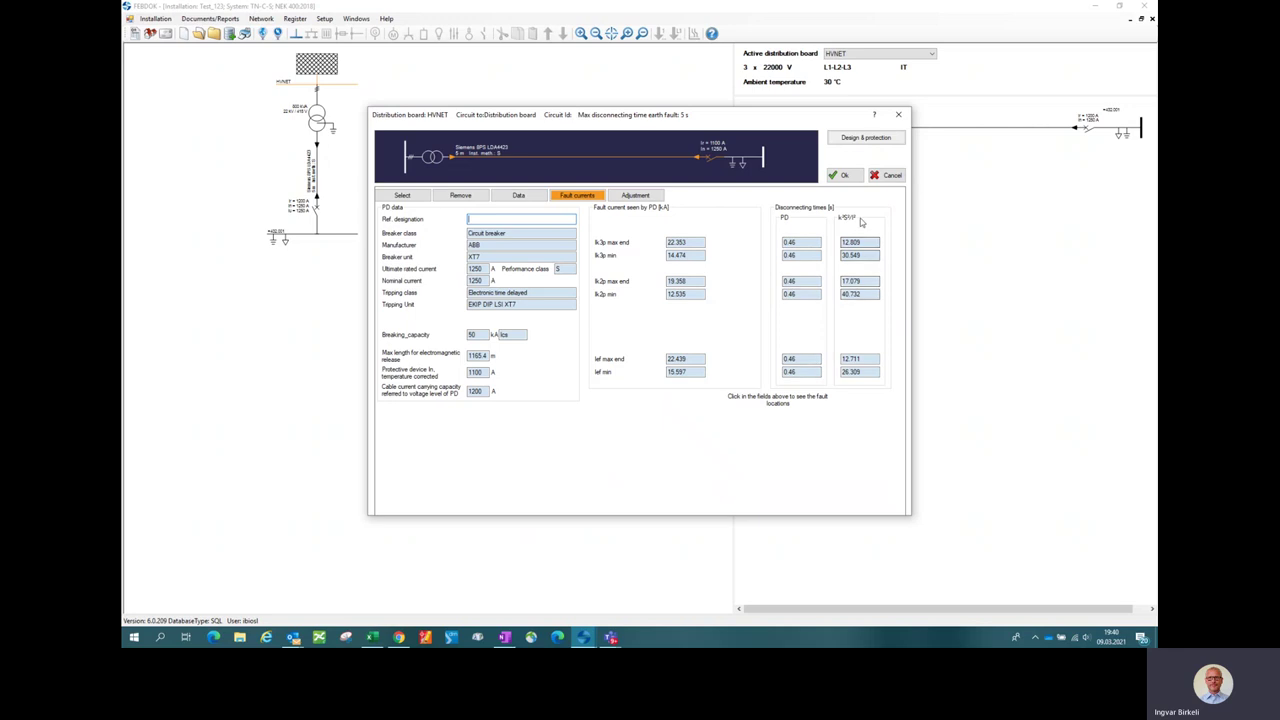
{"action": "left_click", "coordinate": [803, 244]}
{"action": "left_click", "coordinate": [803, 282]}
{"action": "left_click", "coordinate": [801, 296]}
{"action": "left_click", "coordinate": [847, 176]}
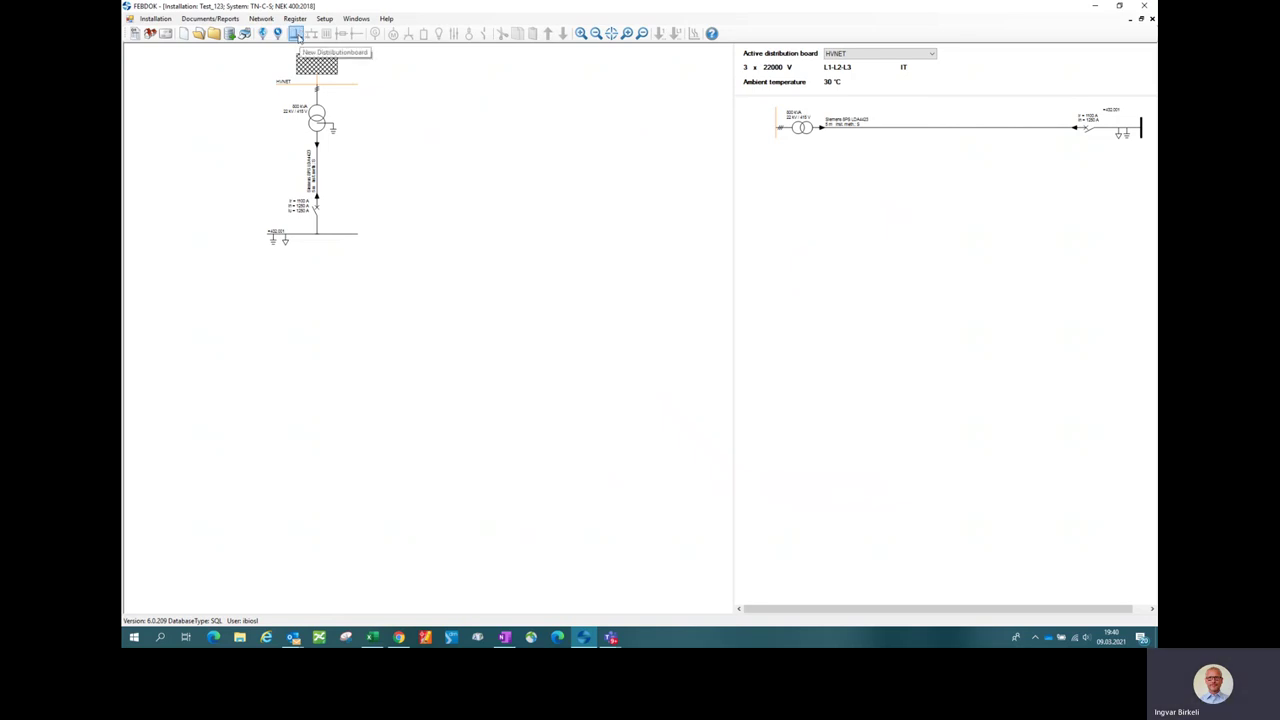
Step: Start the New Distributionboard tool and move to the lower busbar in the diagram
{"action": "left_click", "coordinate": [297, 35]}
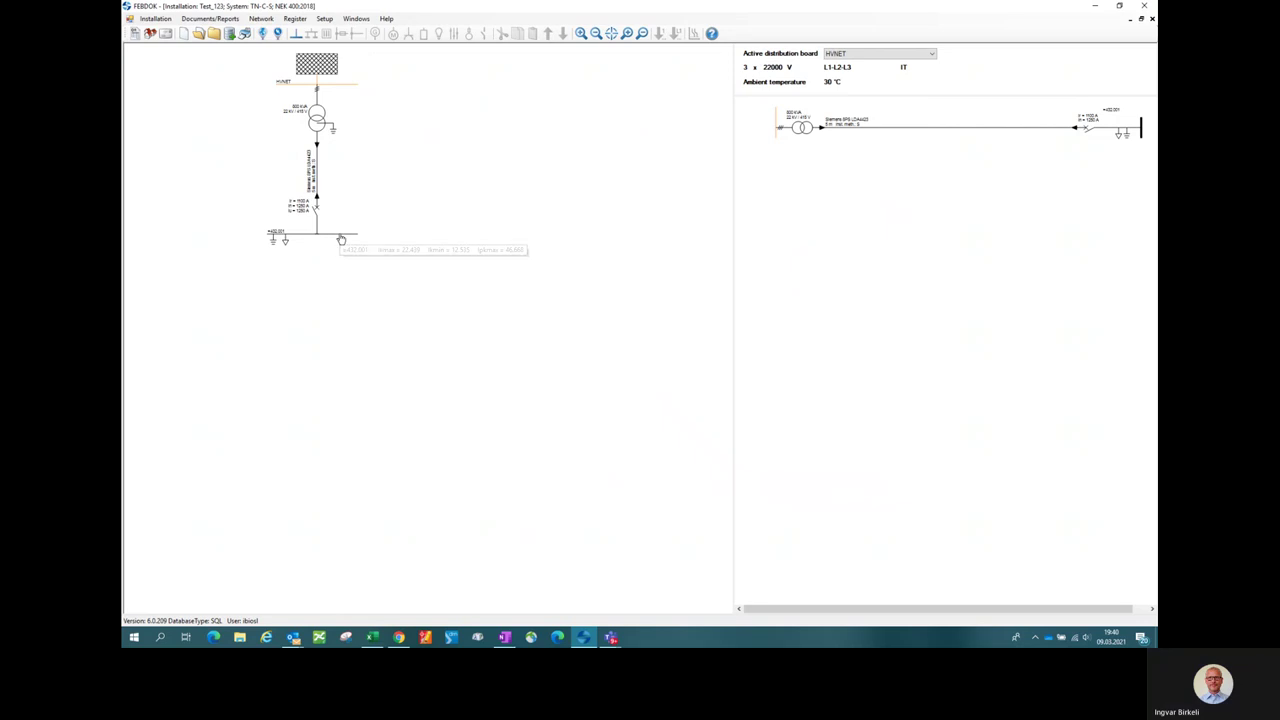
{"action": "mouse_move", "coordinate": [341, 241]}
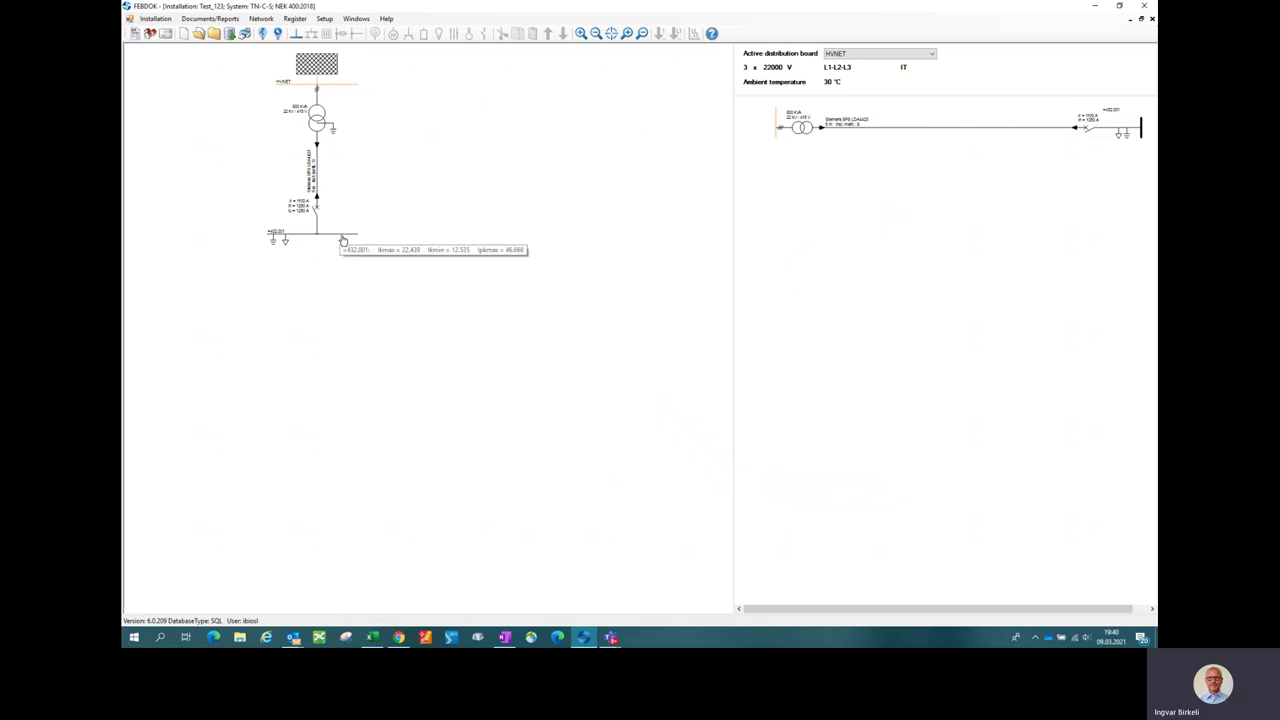
Step: Select the lower busbar so board +432.001 becomes the active board
{"action": "left_click", "coordinate": [342, 238]}
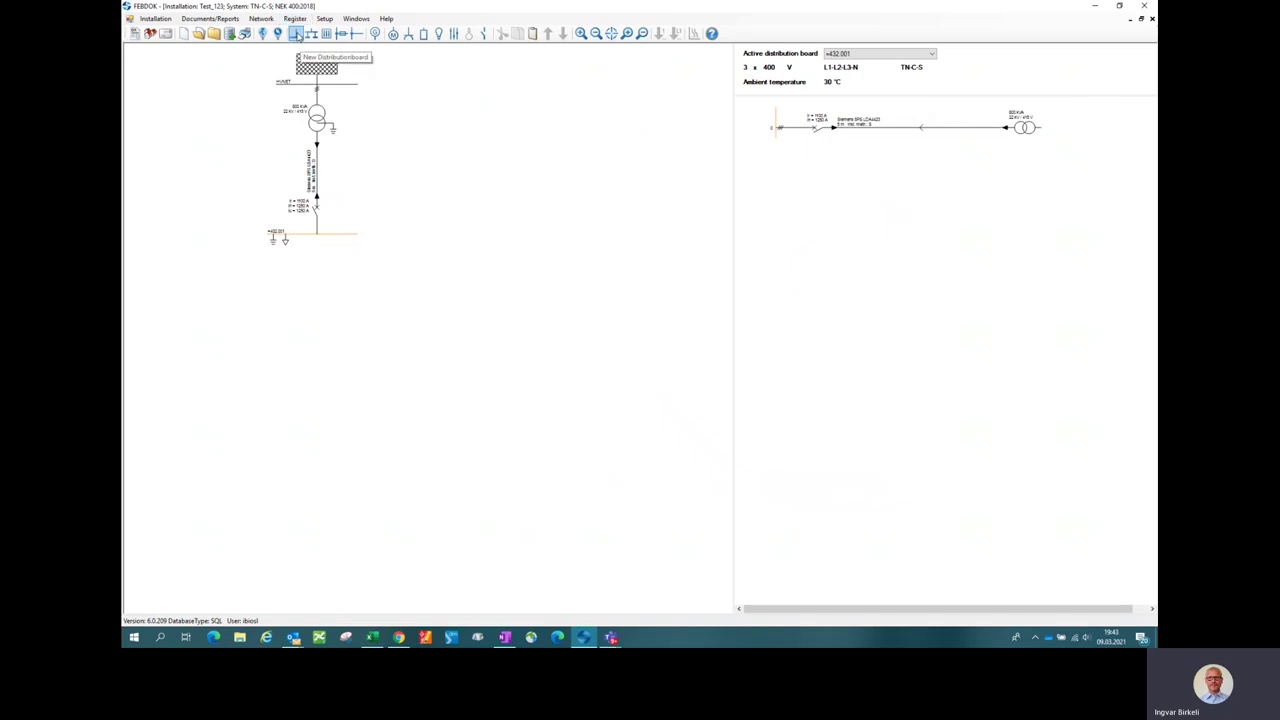
Step: Add a feed circuit to new board =433.001 with matching description and load current Ib 100 A
{"action": "left_click", "coordinate": [297, 34]}
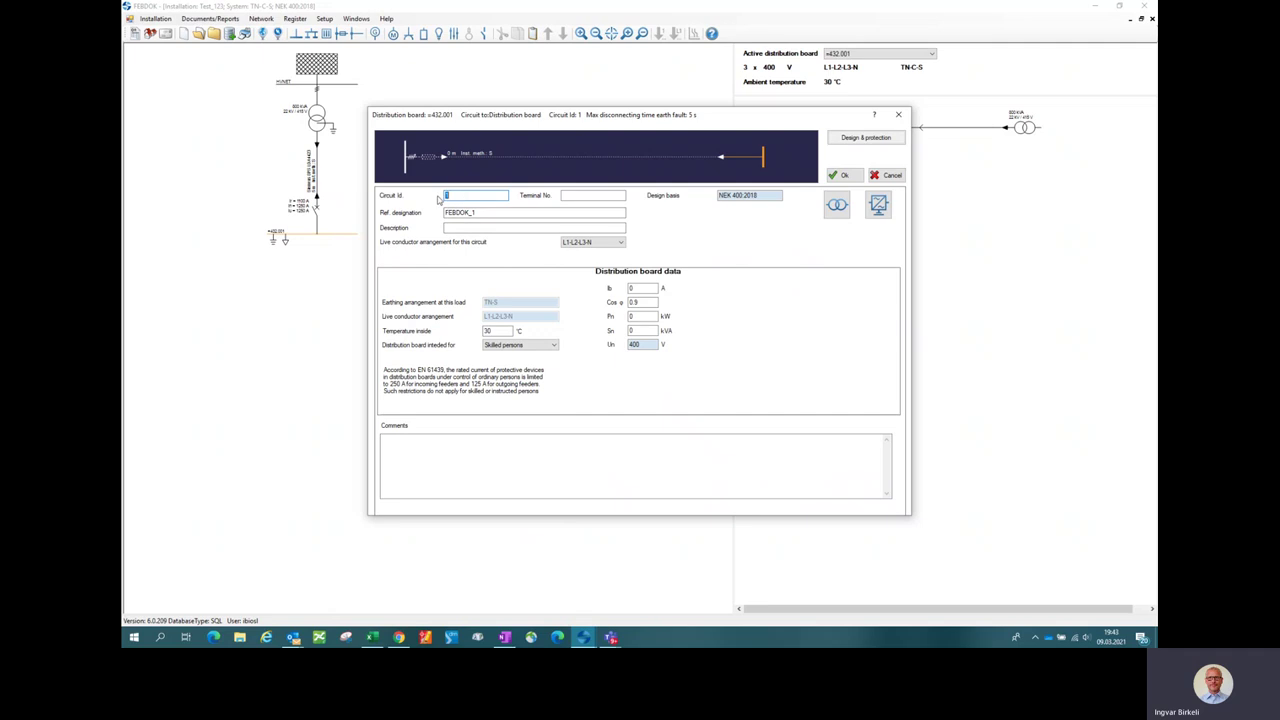
{"action": "key", "text": "Tab"}
{"action": "type", "text": "="}
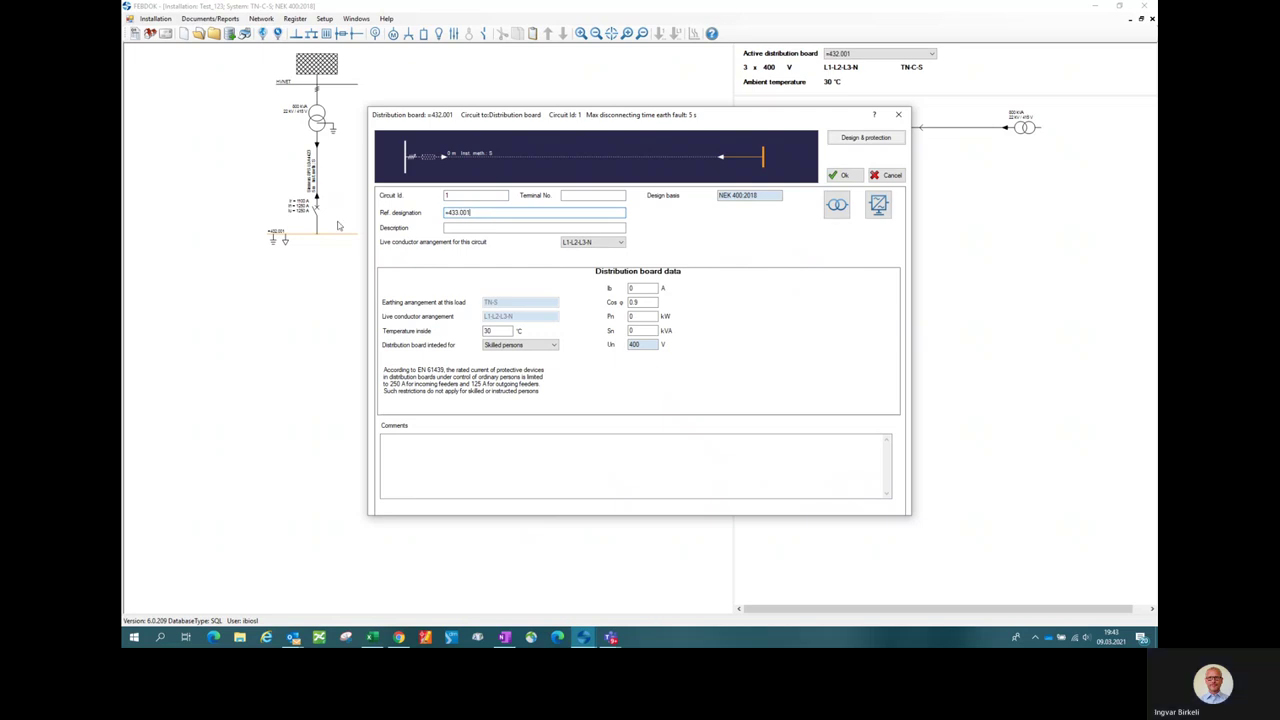
{"action": "key", "text": "Tab"}
{"action": "type", "text": "=433.001"}
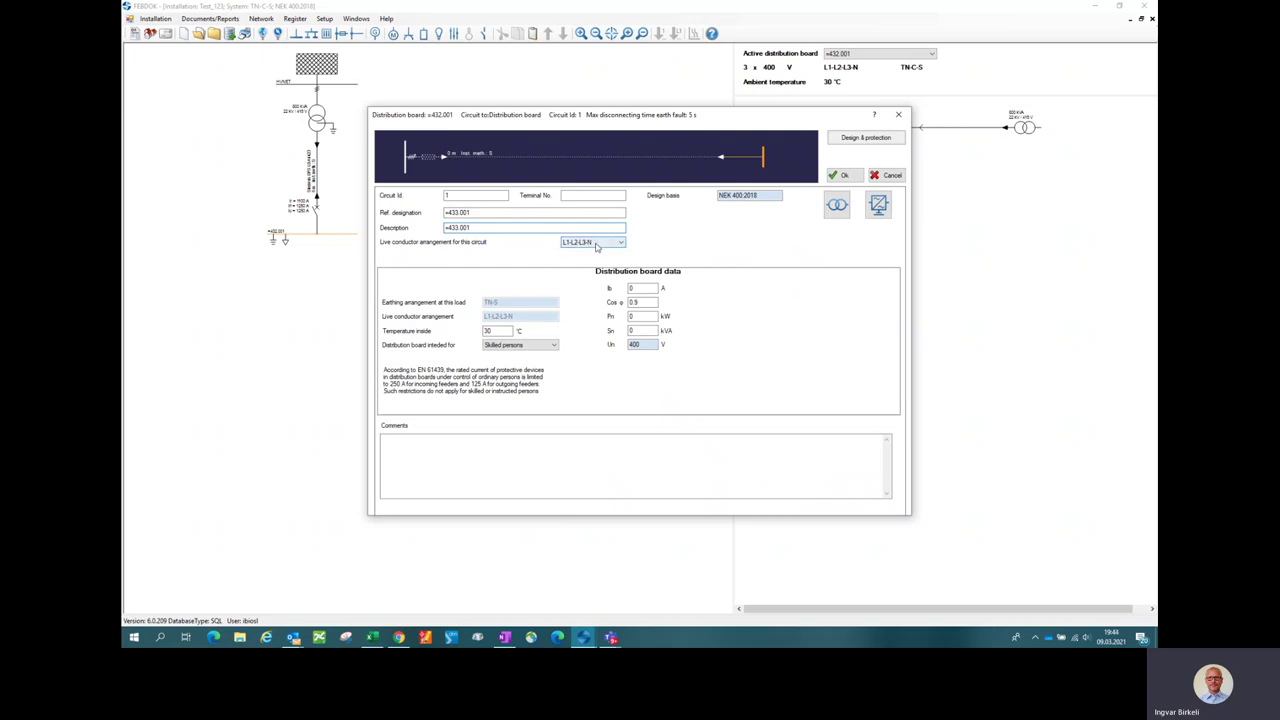
{"action": "key", "text": "Tab"}
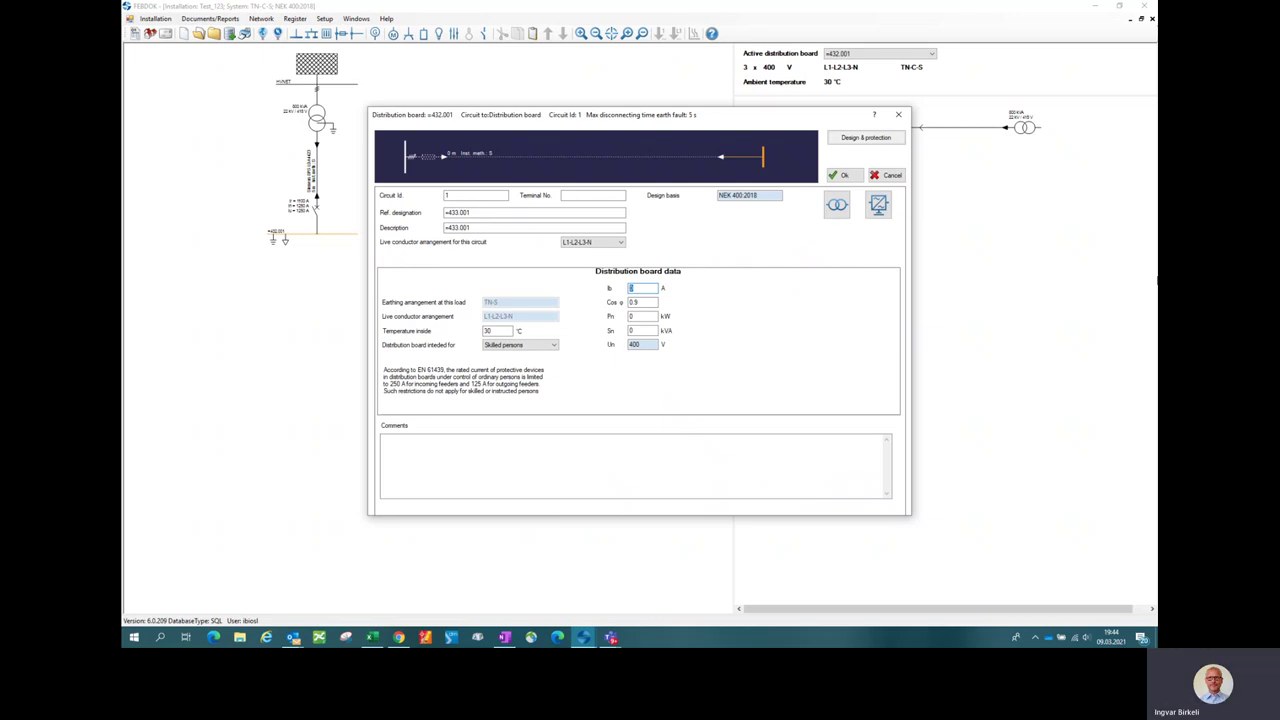
{"action": "type", "text": "00"}
{"action": "key", "text": "Tab"}
{"action": "mouse_move", "coordinate": [456, 163]}
Step: Under Design & protection, add a Load-disconnector located at the load and supplementary equipotential bonding
{"action": "left_click", "coordinate": [866, 138]}
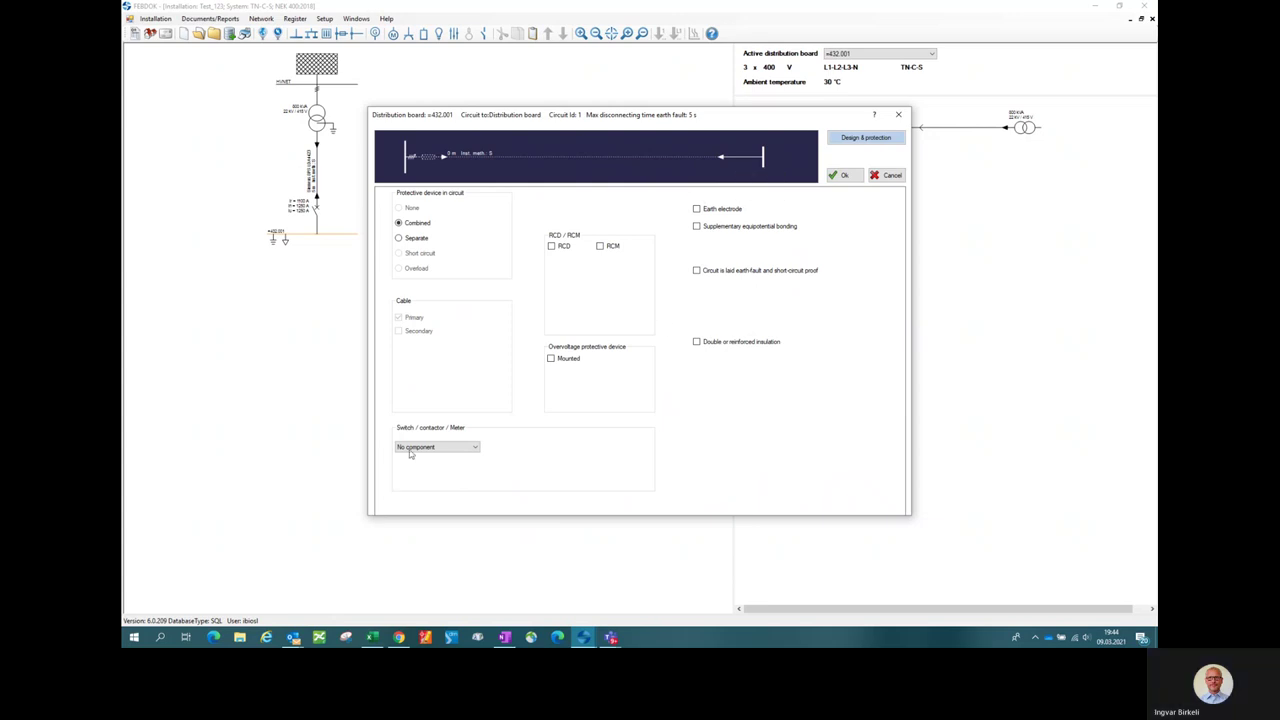
{"action": "left_click", "coordinate": [411, 448]}
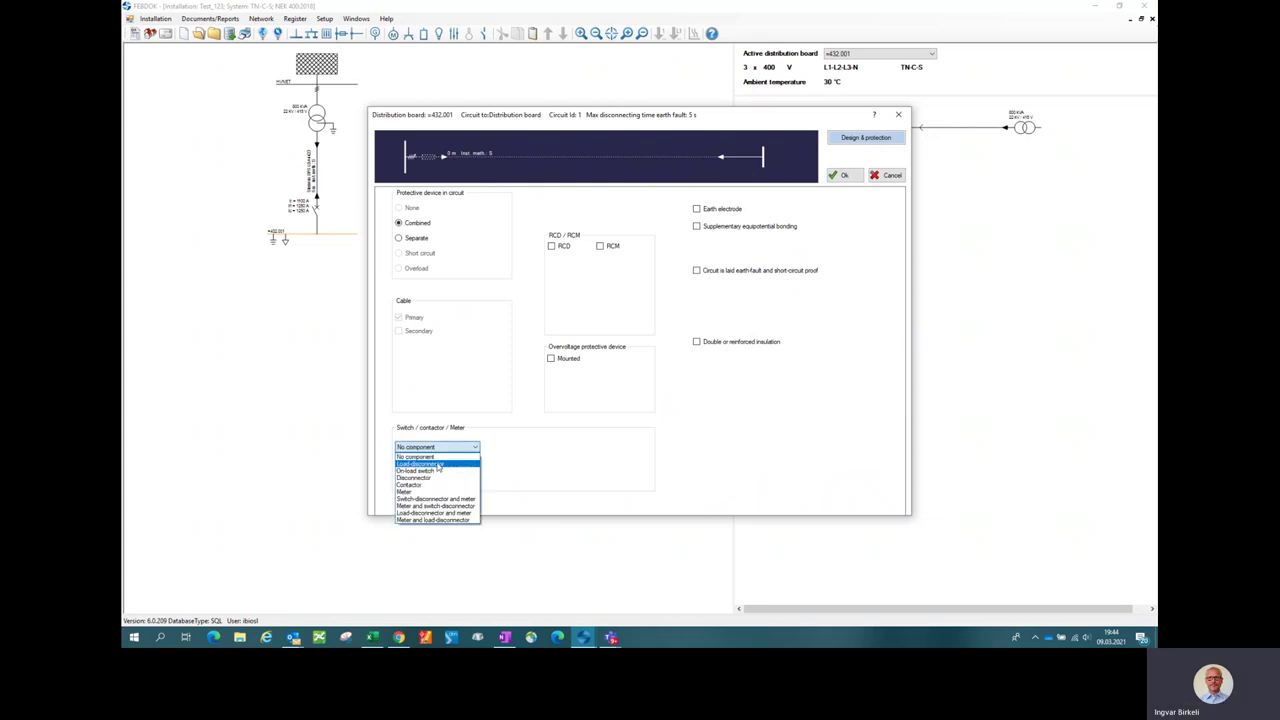
{"action": "left_click", "coordinate": [437, 466]}
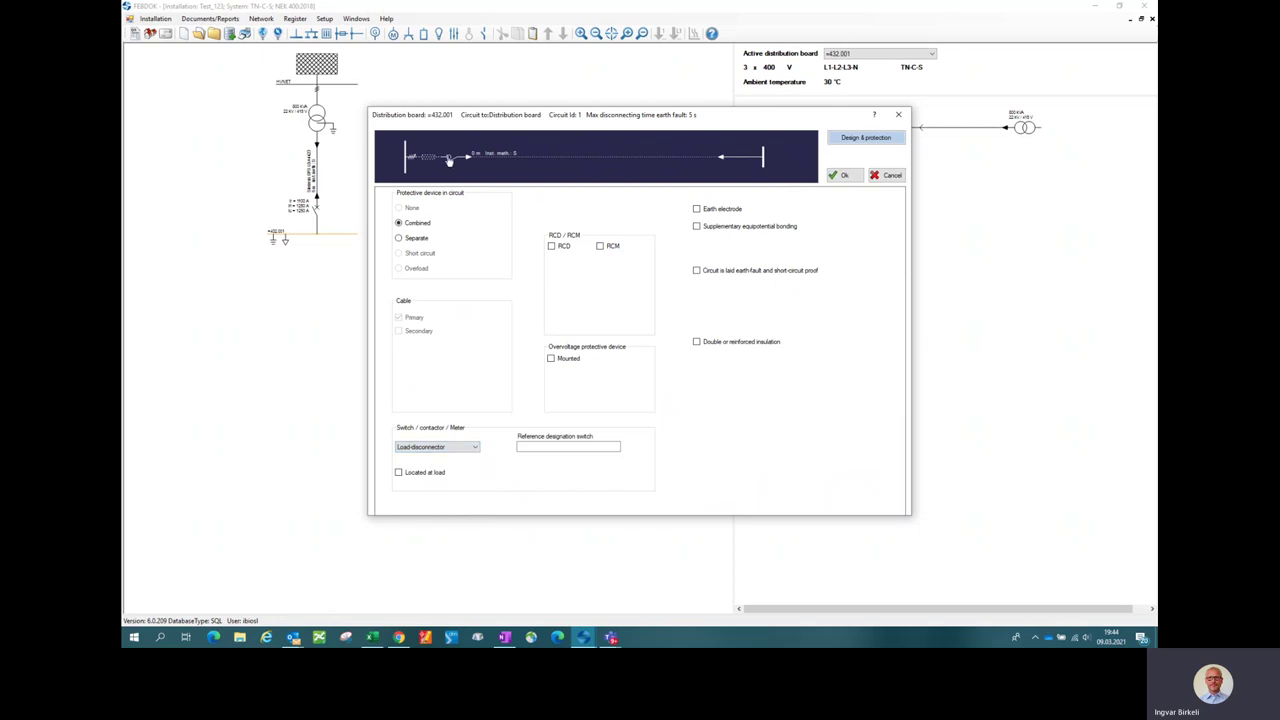
{"action": "left_click", "coordinate": [399, 472]}
{"action": "left_click", "coordinate": [697, 227]}
Step: Choose an ABB XT4 160 circuit breaker, class N, EKIP LSI trip unit, 160 A nominal
{"action": "left_click", "coordinate": [429, 159]}
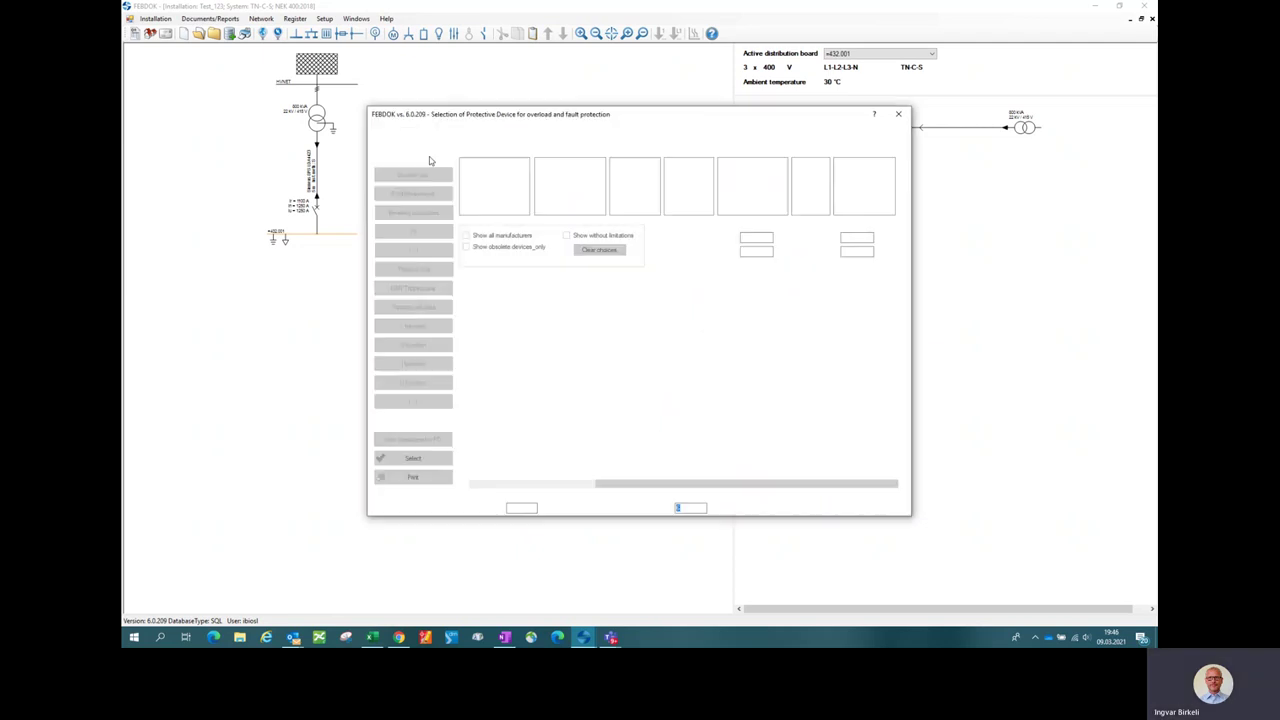
{"action": "left_click", "coordinate": [497, 163]}
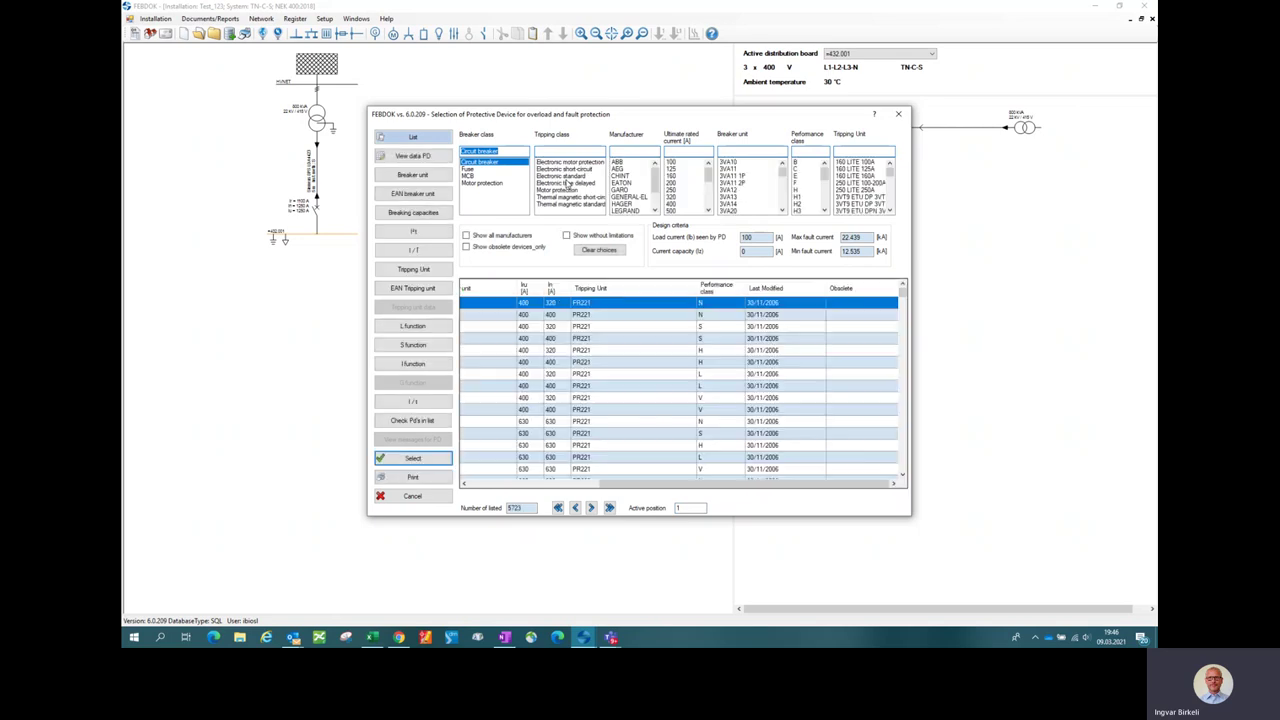
{"action": "left_click", "coordinate": [631, 164]}
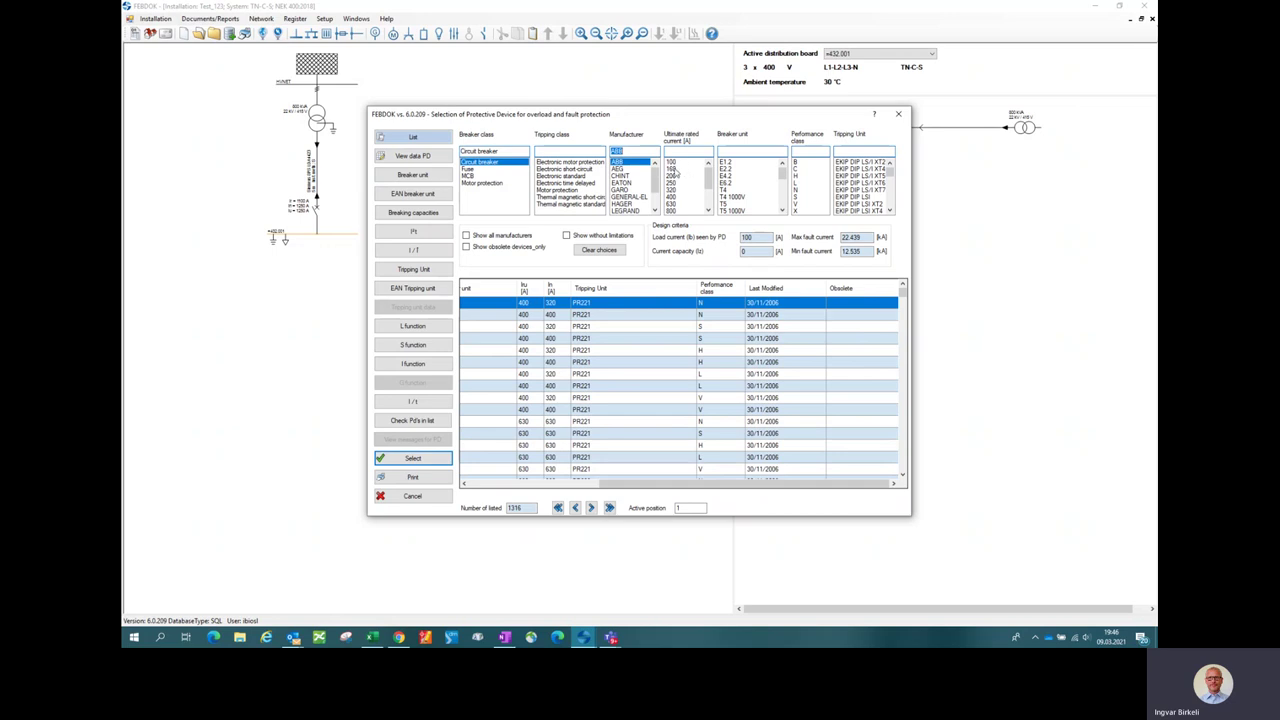
{"action": "left_click", "coordinate": [673, 168]}
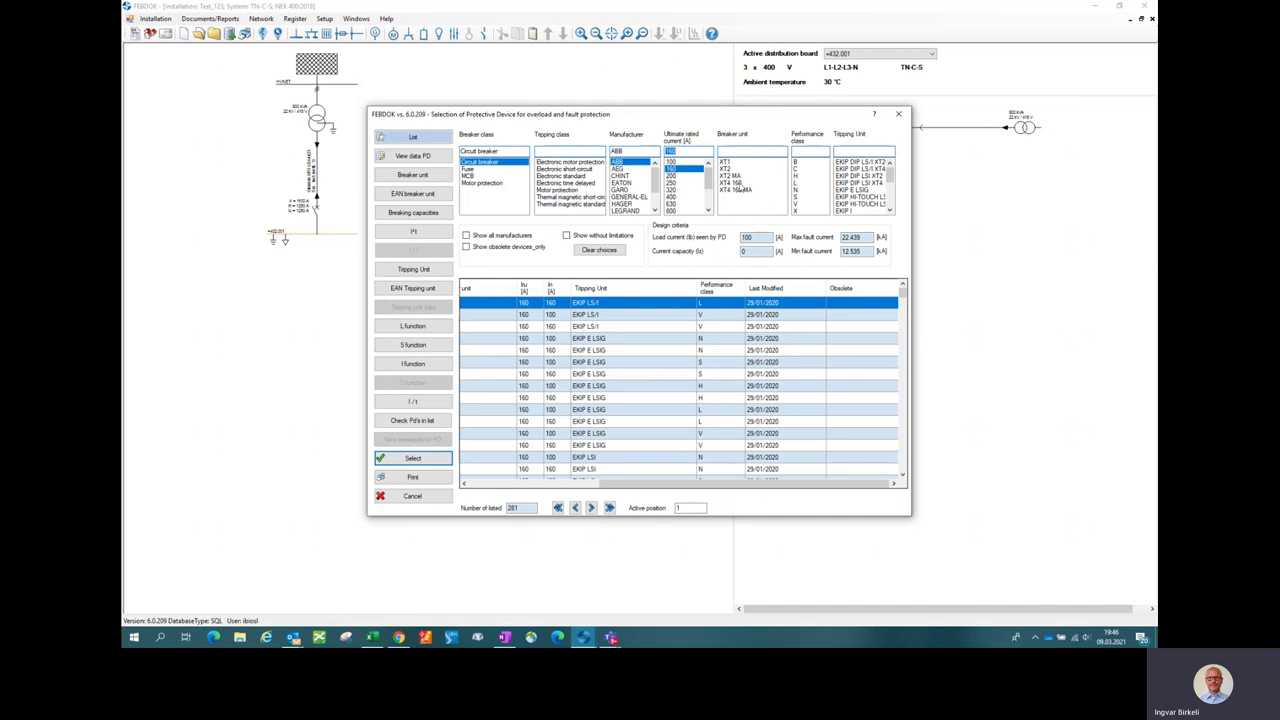
{"action": "left_click", "coordinate": [740, 183]}
{"action": "left_click", "coordinate": [808, 177]}
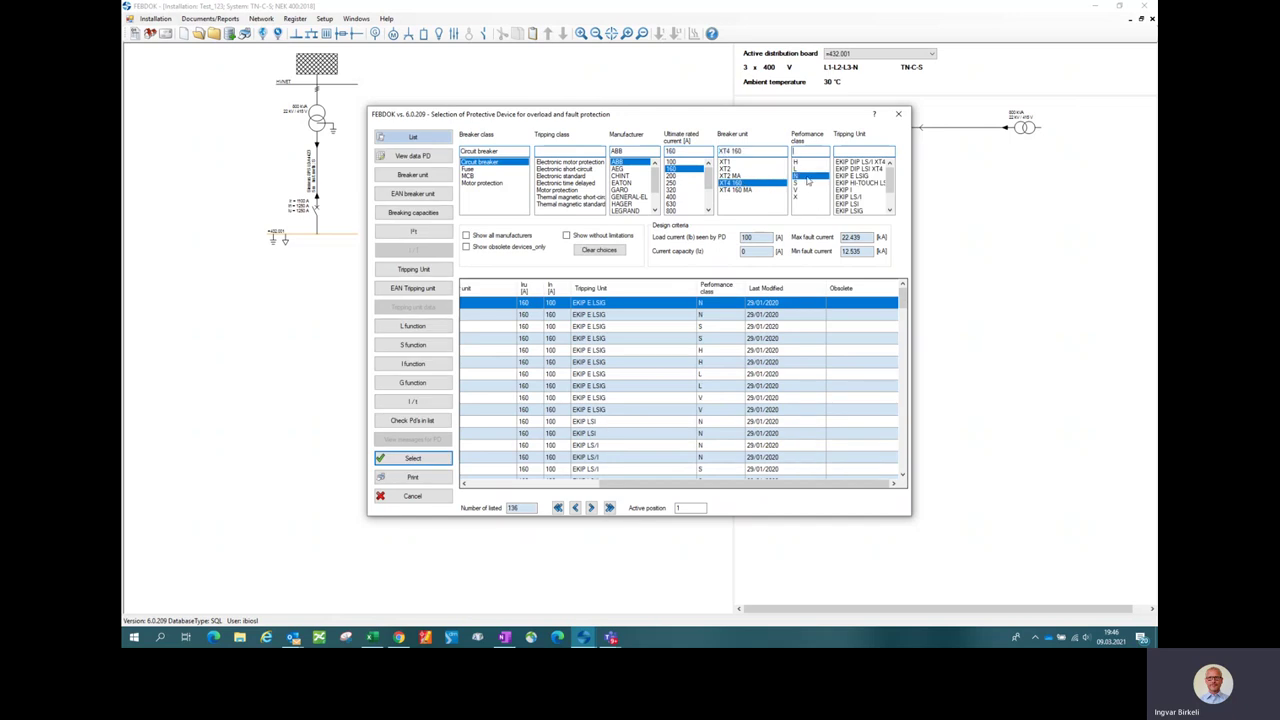
{"action": "left_click", "coordinate": [866, 203]}
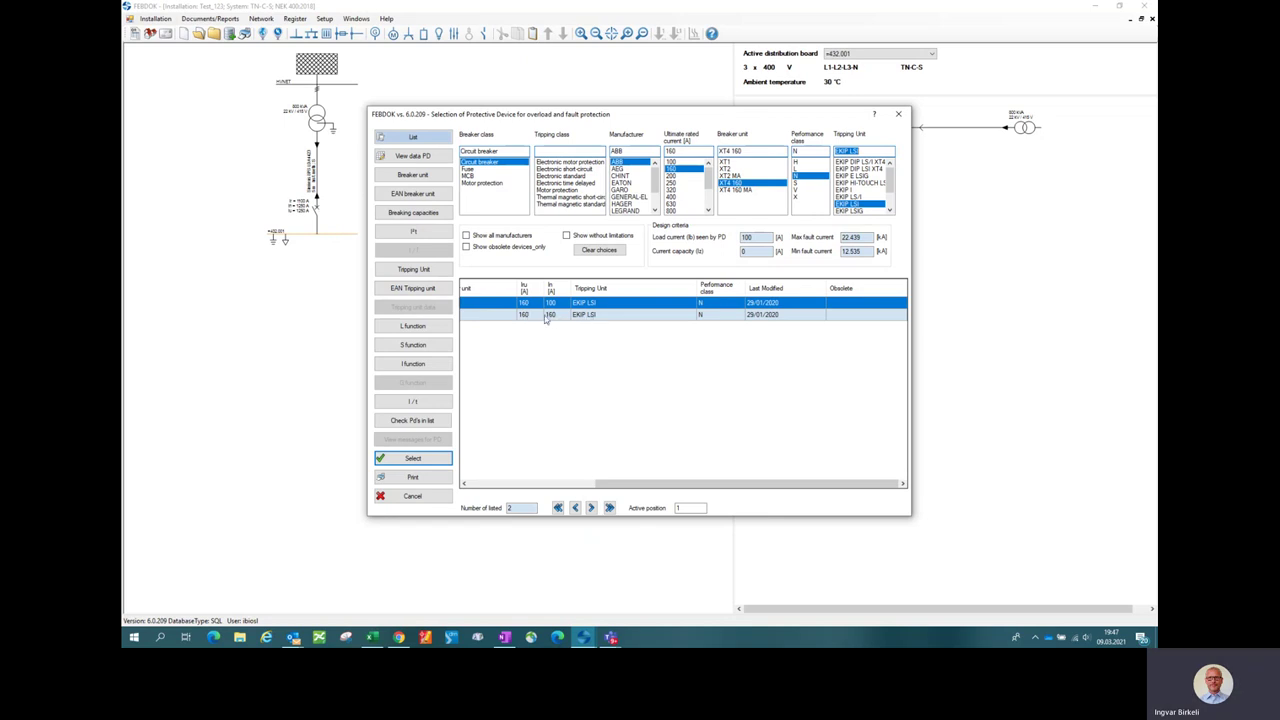
{"action": "left_click", "coordinate": [567, 318]}
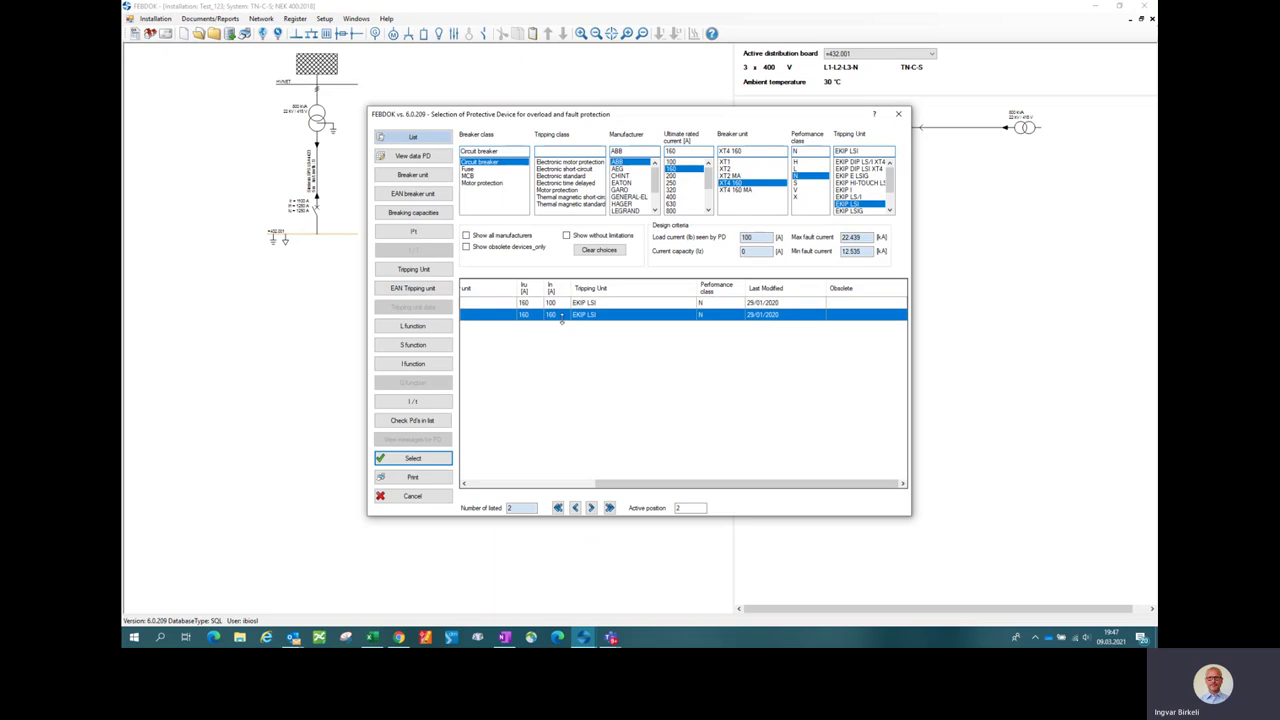
{"action": "double_click", "coordinate": [560, 318]}
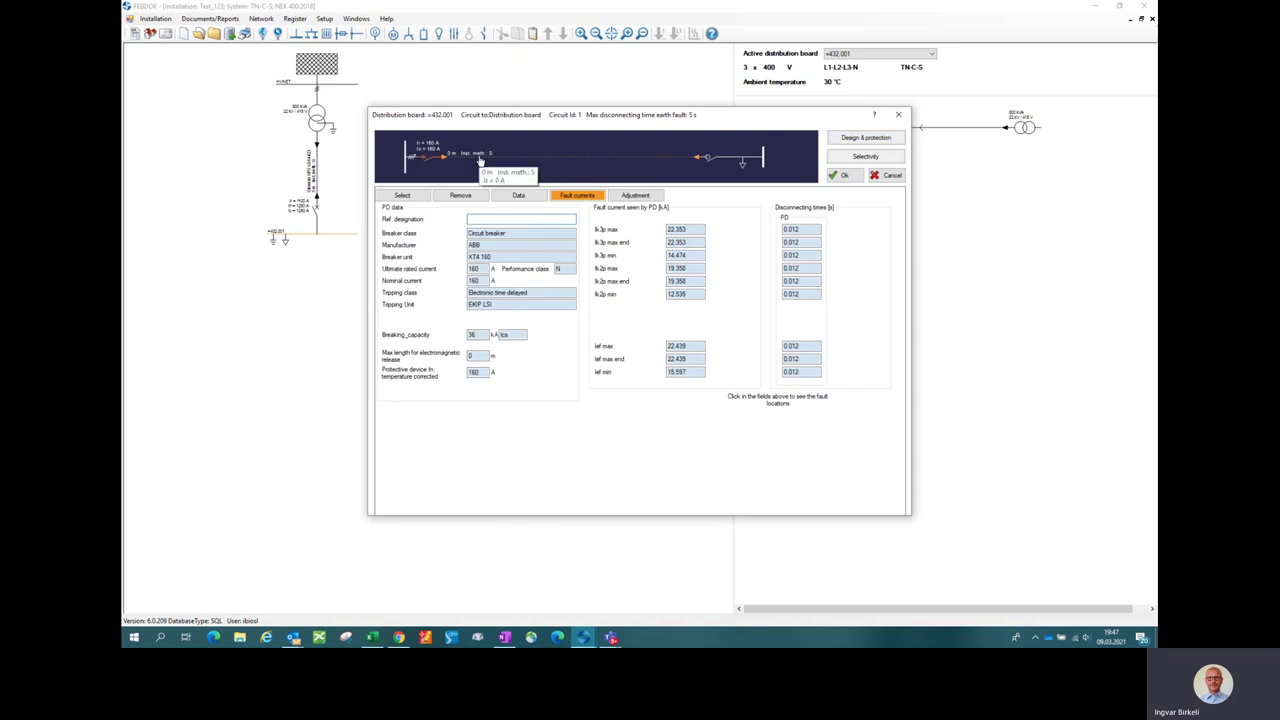
Step: Set the cable to method E multicore in air, 30 °C ambient, 50 m length
{"action": "left_click", "coordinate": [490, 162]}
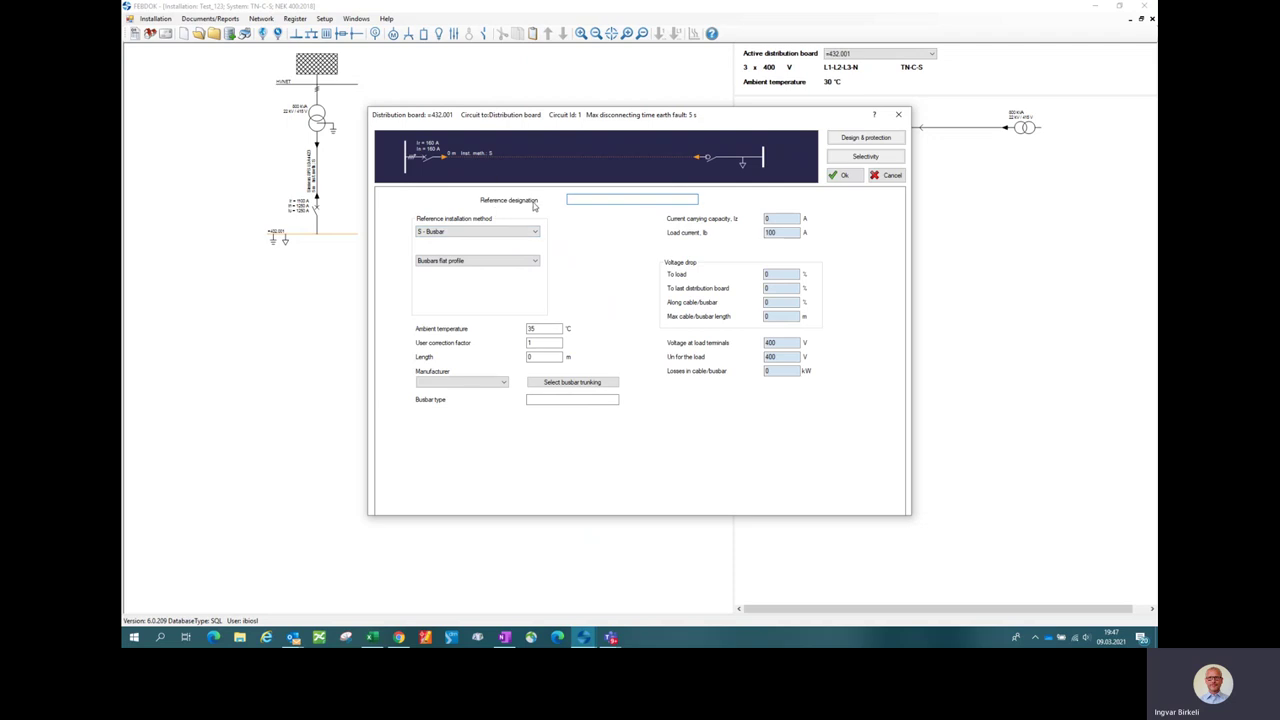
{"action": "left_click", "coordinate": [491, 234]}
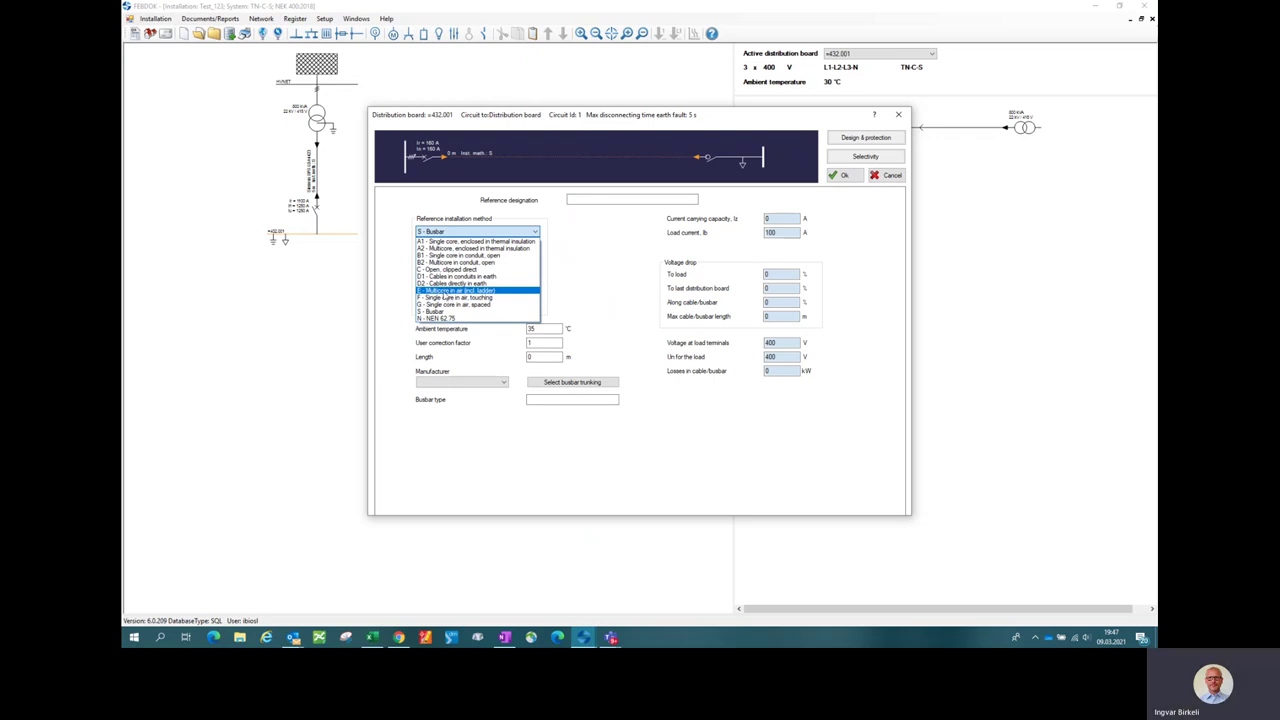
{"action": "left_click", "coordinate": [447, 293]}
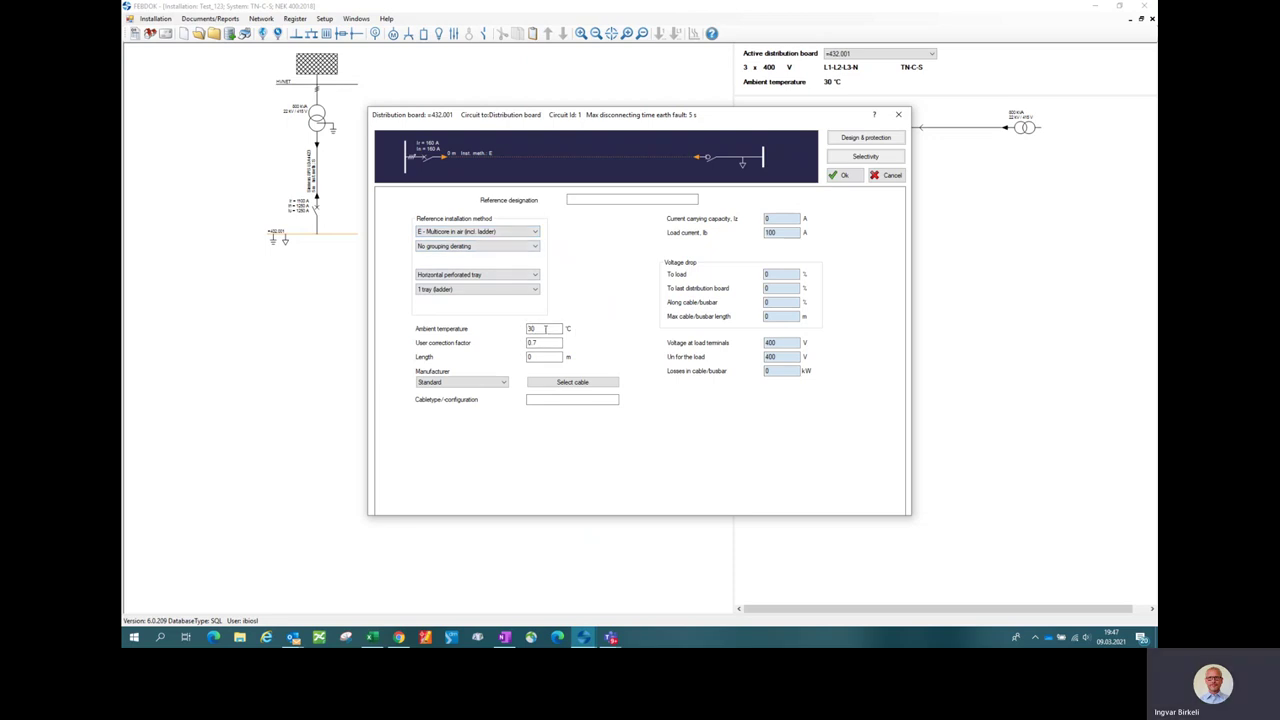
{"action": "left_click", "coordinate": [545, 329]}
{"action": "key", "text": "shift+Tab"}
{"action": "key", "text": "Tab"}
{"action": "key", "text": "Tab"}
{"action": "type", "text": "50"}
Step: Pick the IFSI 4x95/35 Al cable and check its 158.9 A carrying capacity
{"action": "left_click", "coordinate": [572, 382]}
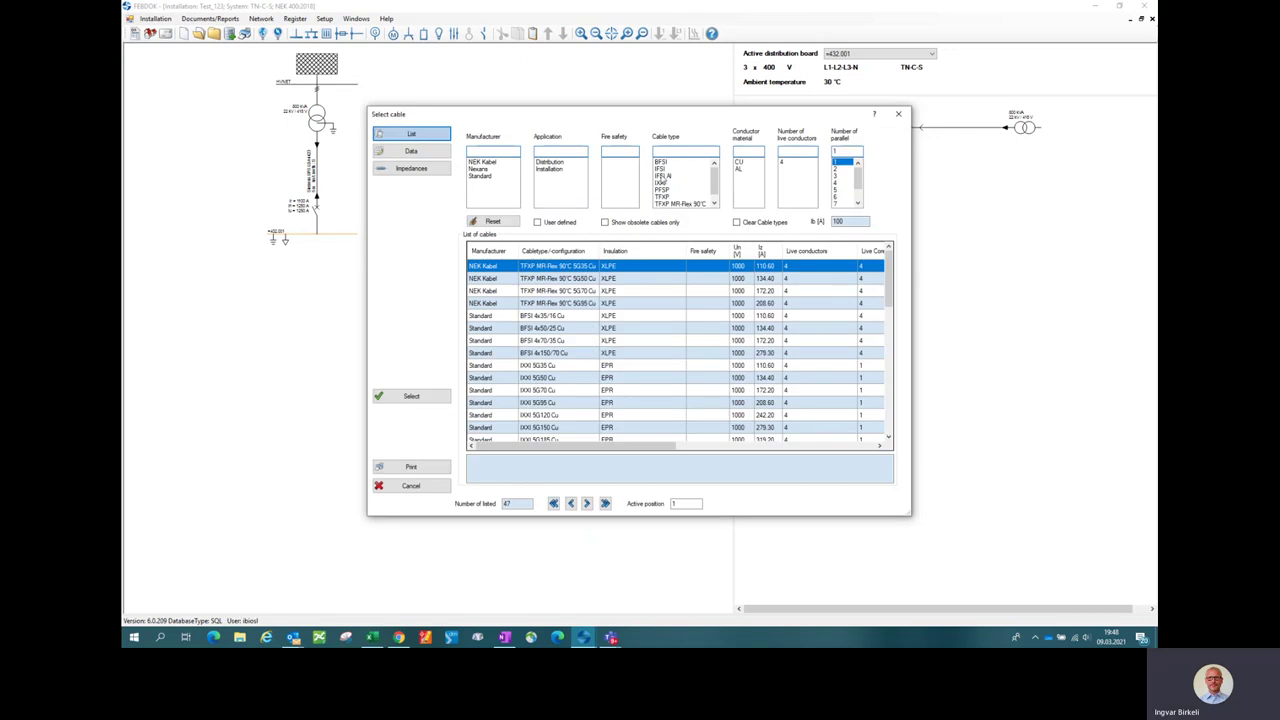
{"action": "left_click", "coordinate": [668, 170]}
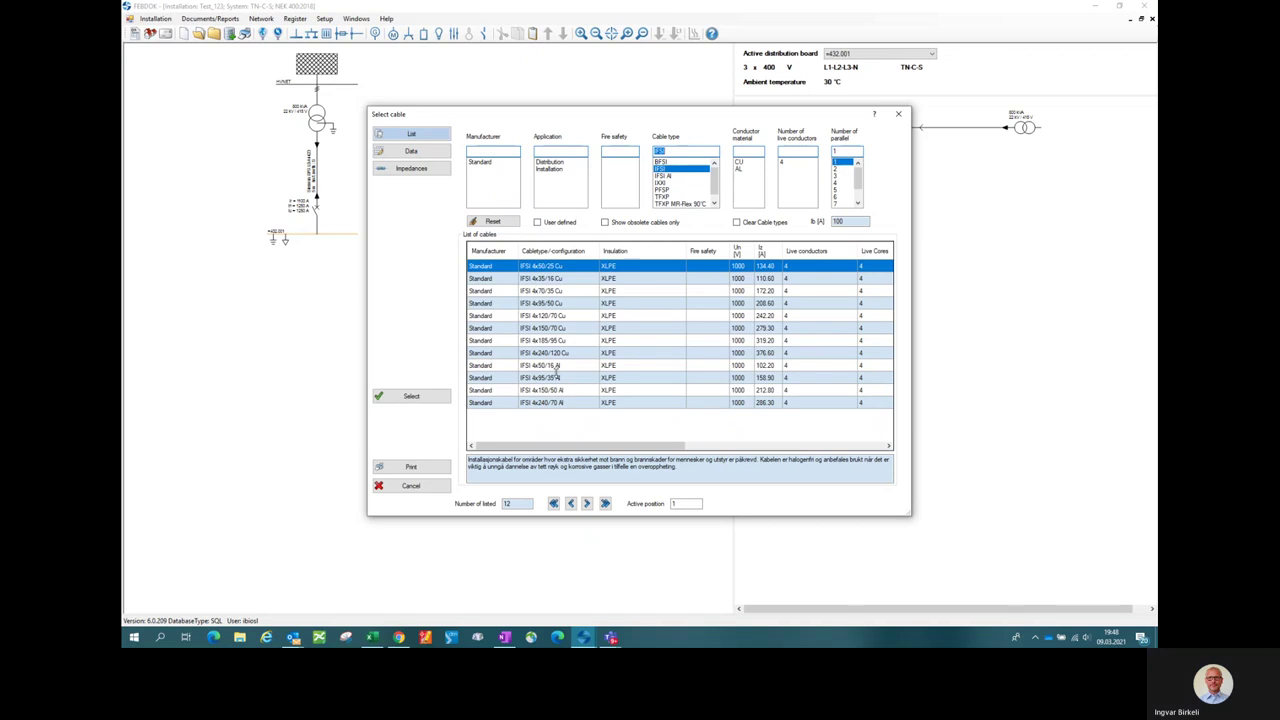
{"action": "left_click", "coordinate": [556, 381]}
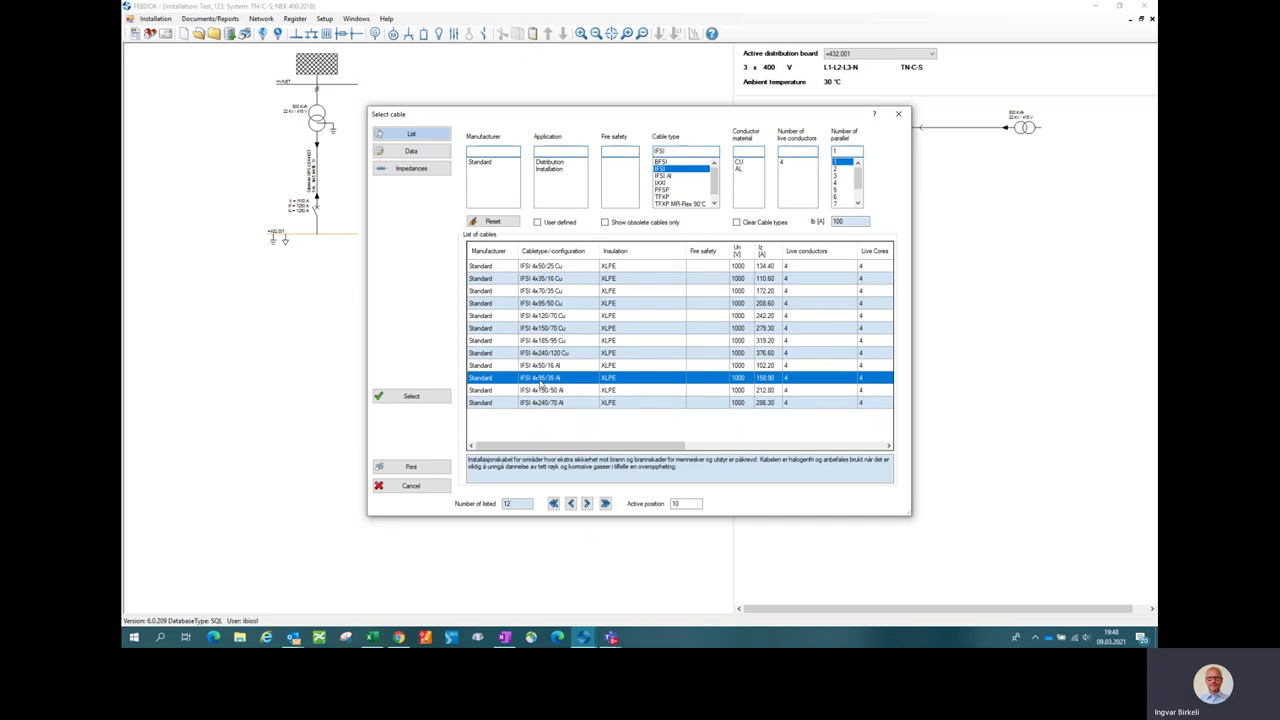
{"action": "double_click", "coordinate": [561, 383]}
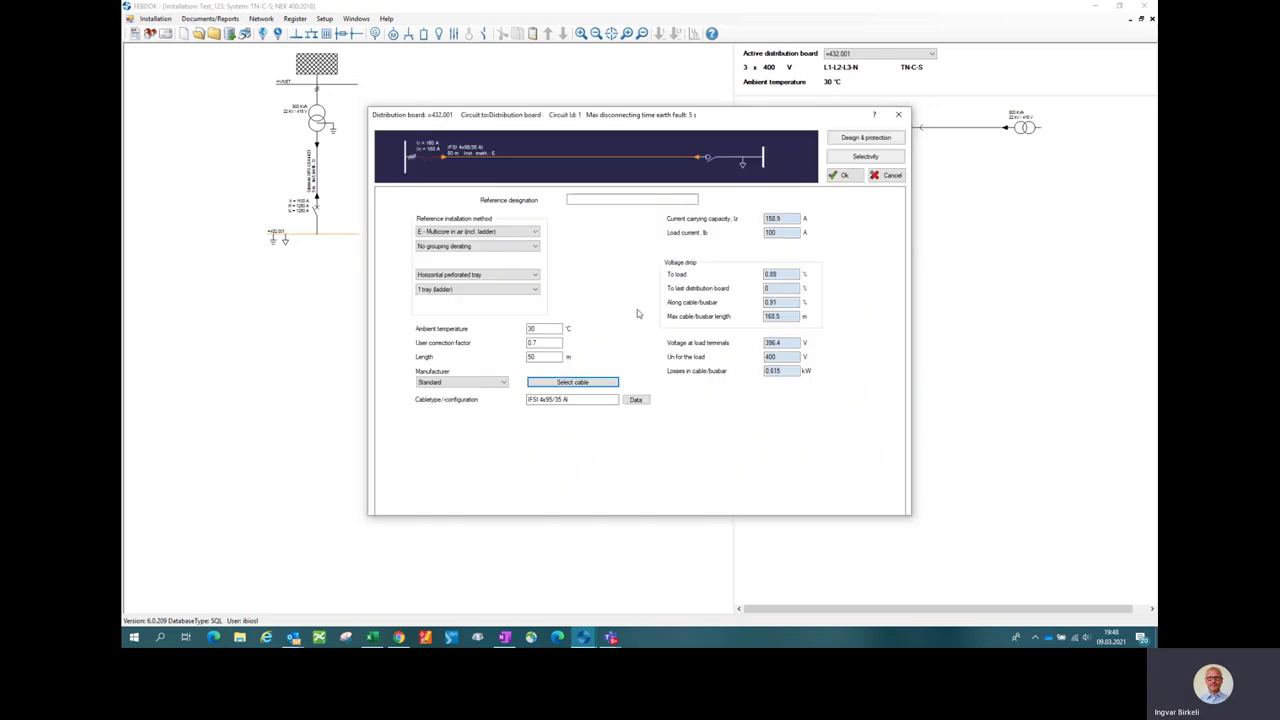
{"action": "double_click", "coordinate": [772, 218]}
{"action": "left_click", "coordinate": [781, 233]}
Step: Review the breaker's fault current warnings, briefly checking the trip-curve Adjustment tab
{"action": "left_click", "coordinate": [424, 165]}
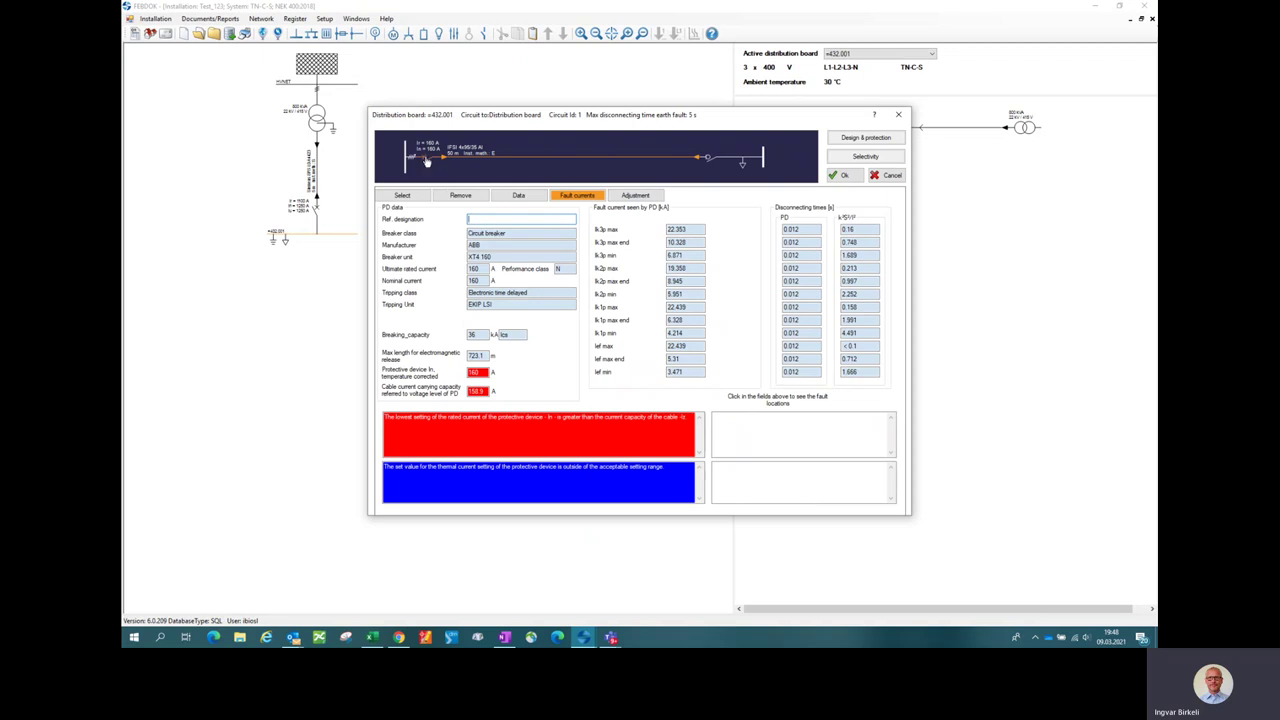
{"action": "mouse_move", "coordinate": [429, 160]}
{"action": "left_click", "coordinate": [639, 196]}
{"action": "left_click", "coordinate": [580, 196]}
Step: Adjust the XT4 trip curve to 140.8 A, t1 36 s, I2 1600 A, t2 0.2 s, and accept
{"action": "left_click", "coordinate": [640, 197]}
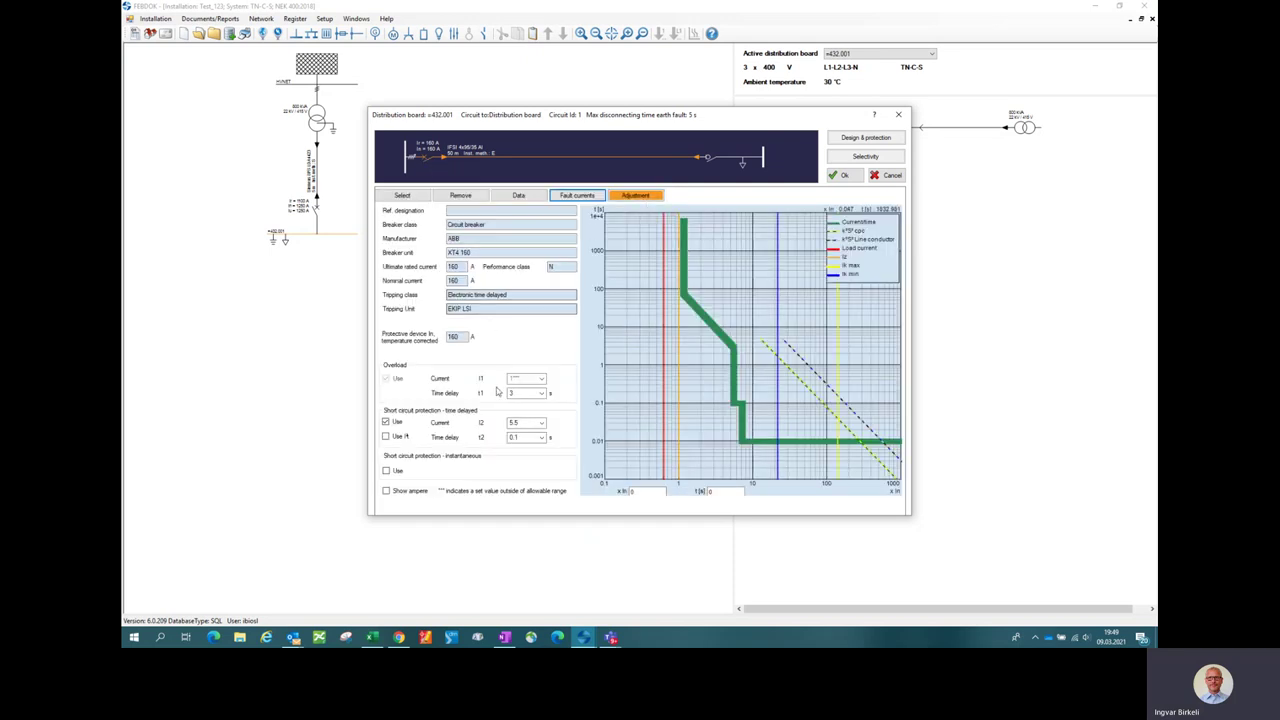
{"action": "left_click", "coordinate": [386, 491]}
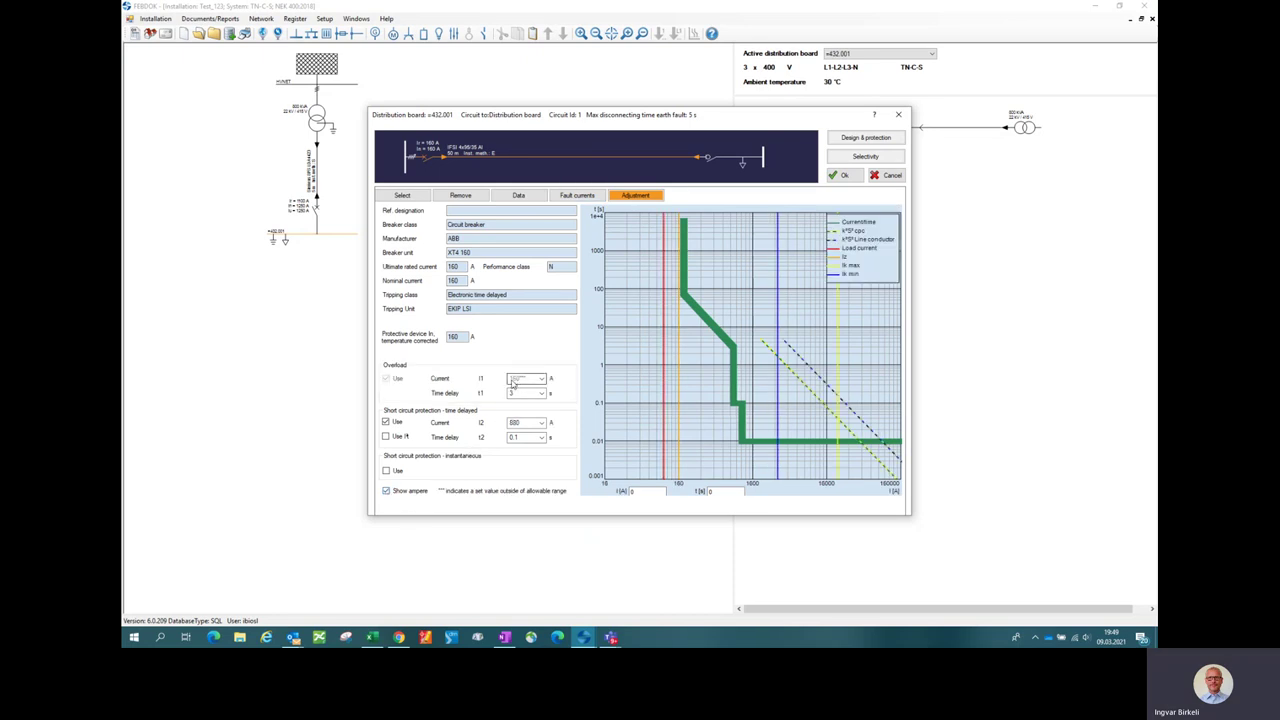
{"action": "left_click", "coordinate": [542, 380]}
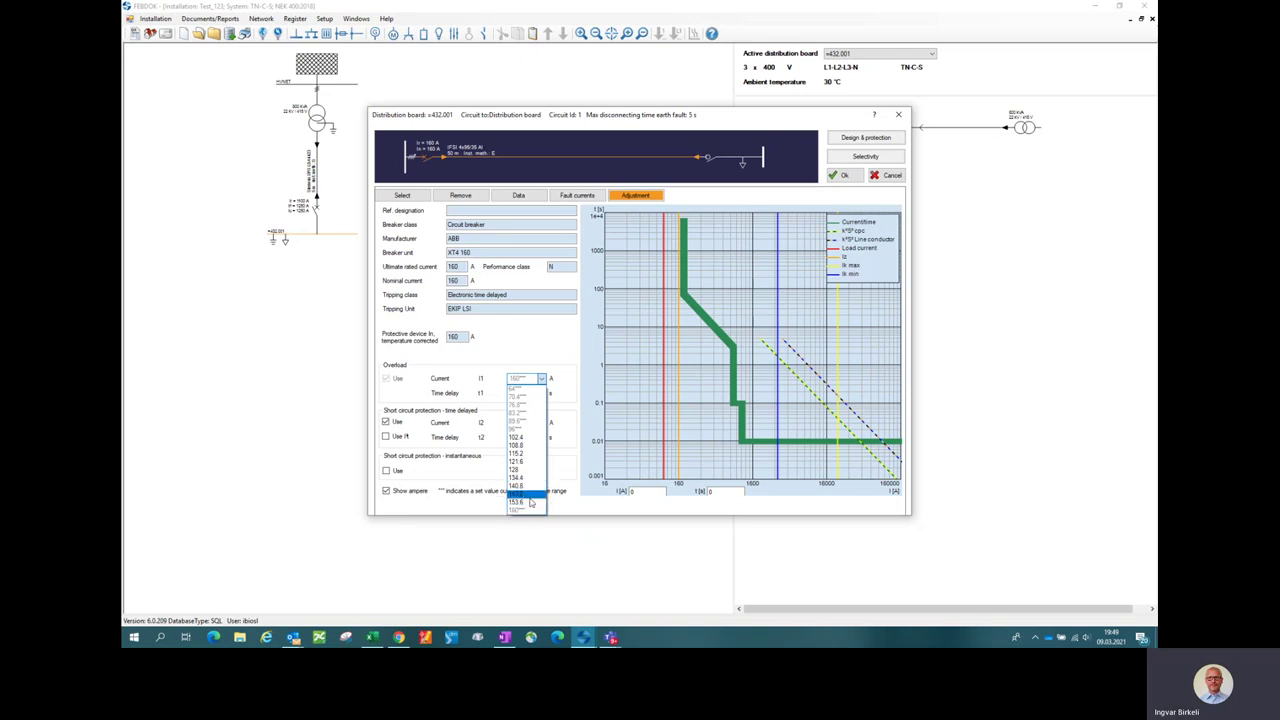
{"action": "left_click", "coordinate": [528, 486]}
{"action": "left_click", "coordinate": [540, 393]}
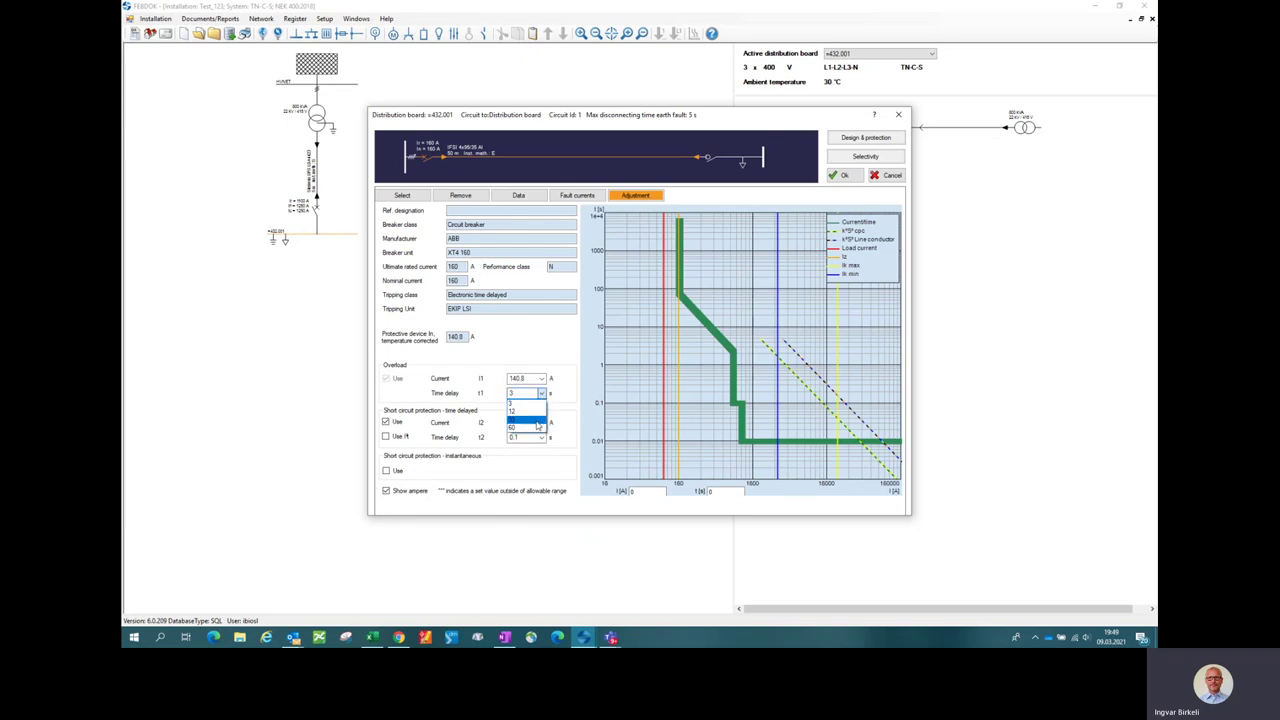
{"action": "left_click", "coordinate": [537, 423]}
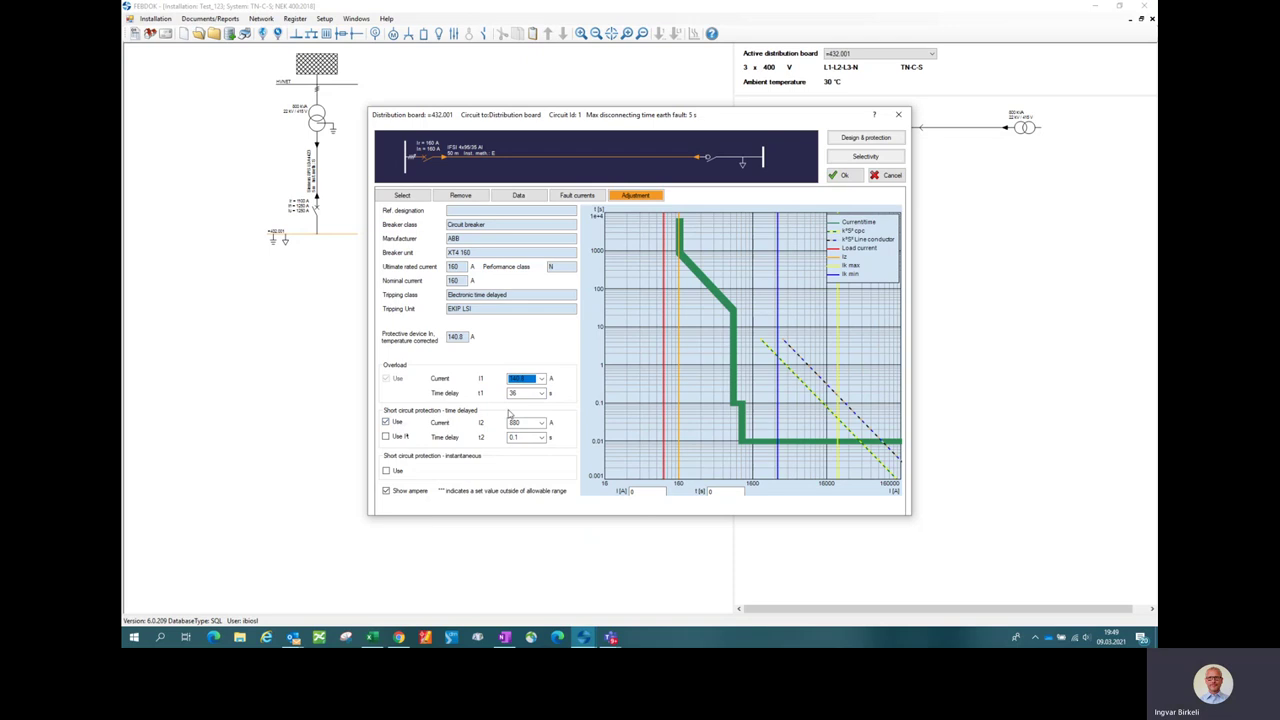
{"action": "left_click", "coordinate": [540, 422]}
{"action": "left_click", "coordinate": [527, 549]}
{"action": "left_click", "coordinate": [537, 438]}
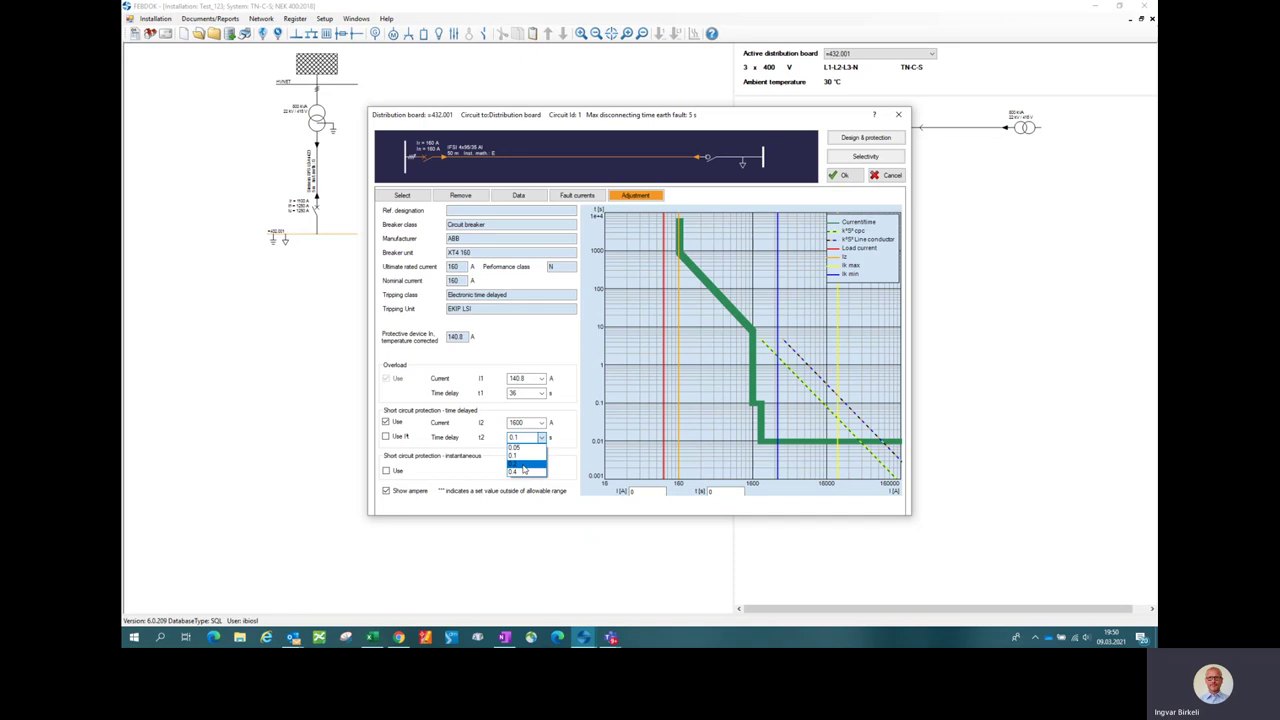
{"action": "left_click", "coordinate": [523, 465]}
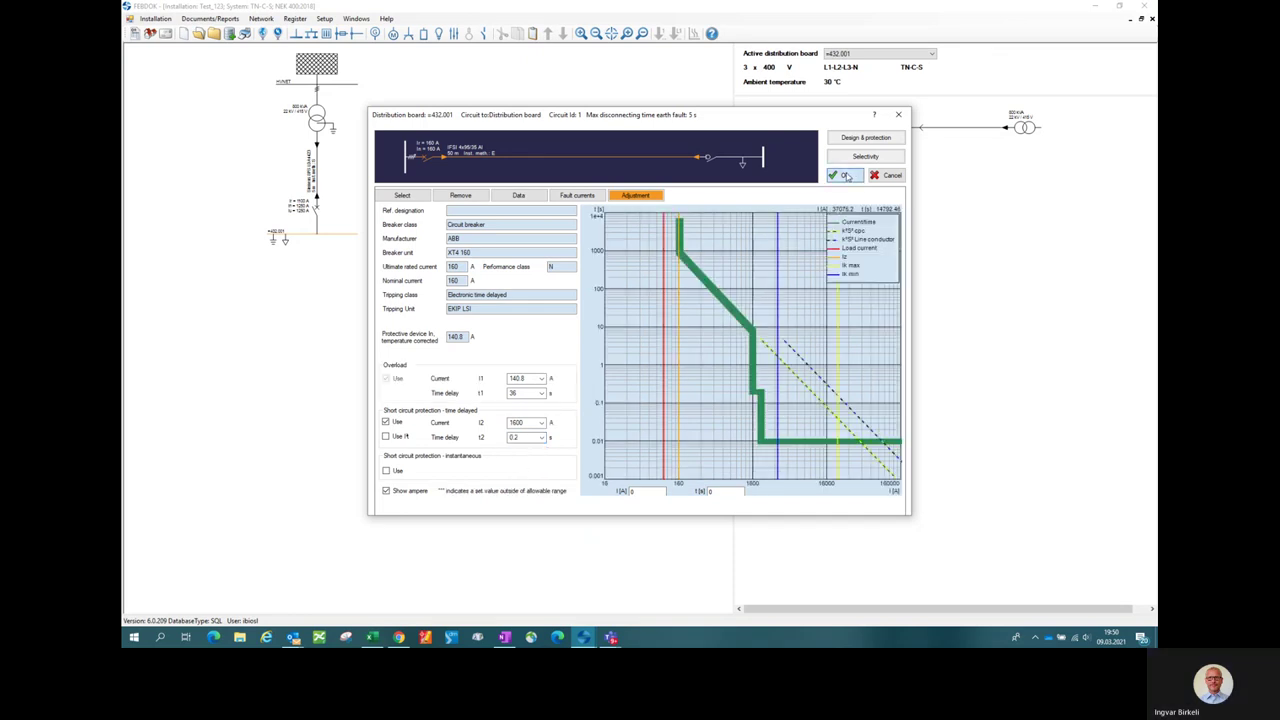
{"action": "left_click", "coordinate": [842, 176]}
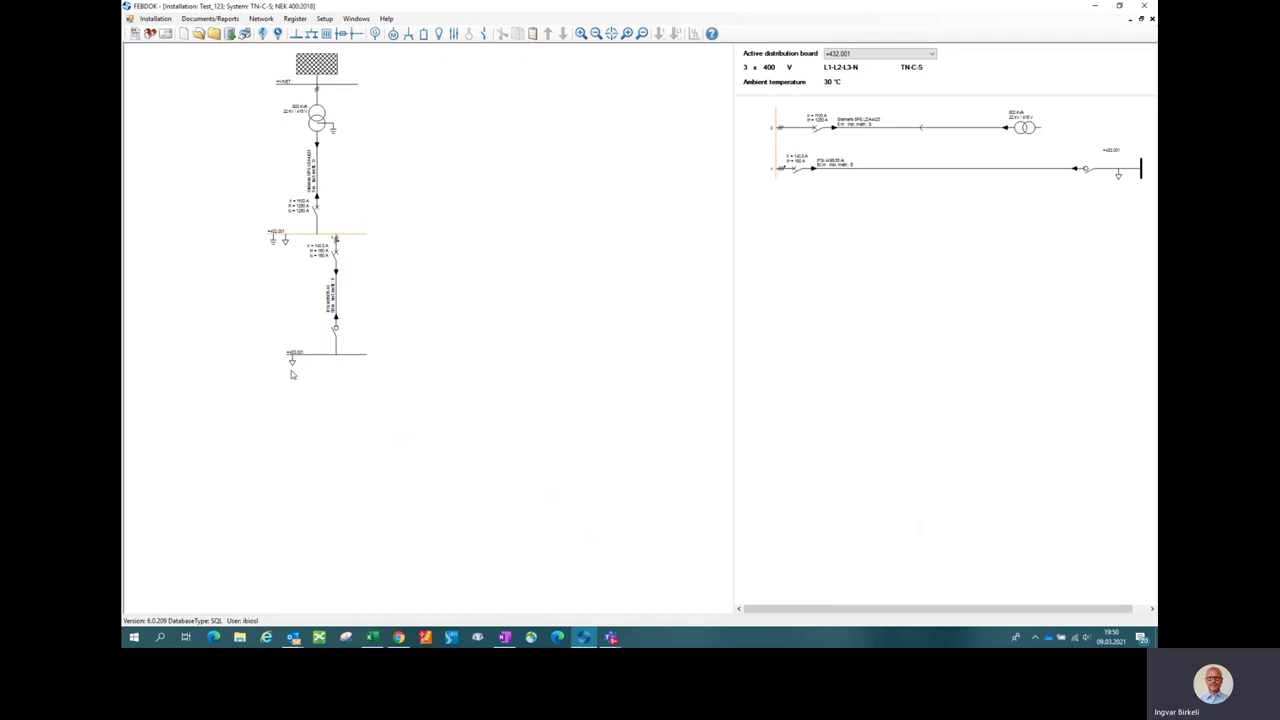
Step: Activate busbar +433.001 (3 x 400 V, TN-S) and start a new variable load circuit
{"action": "left_click", "coordinate": [352, 356]}
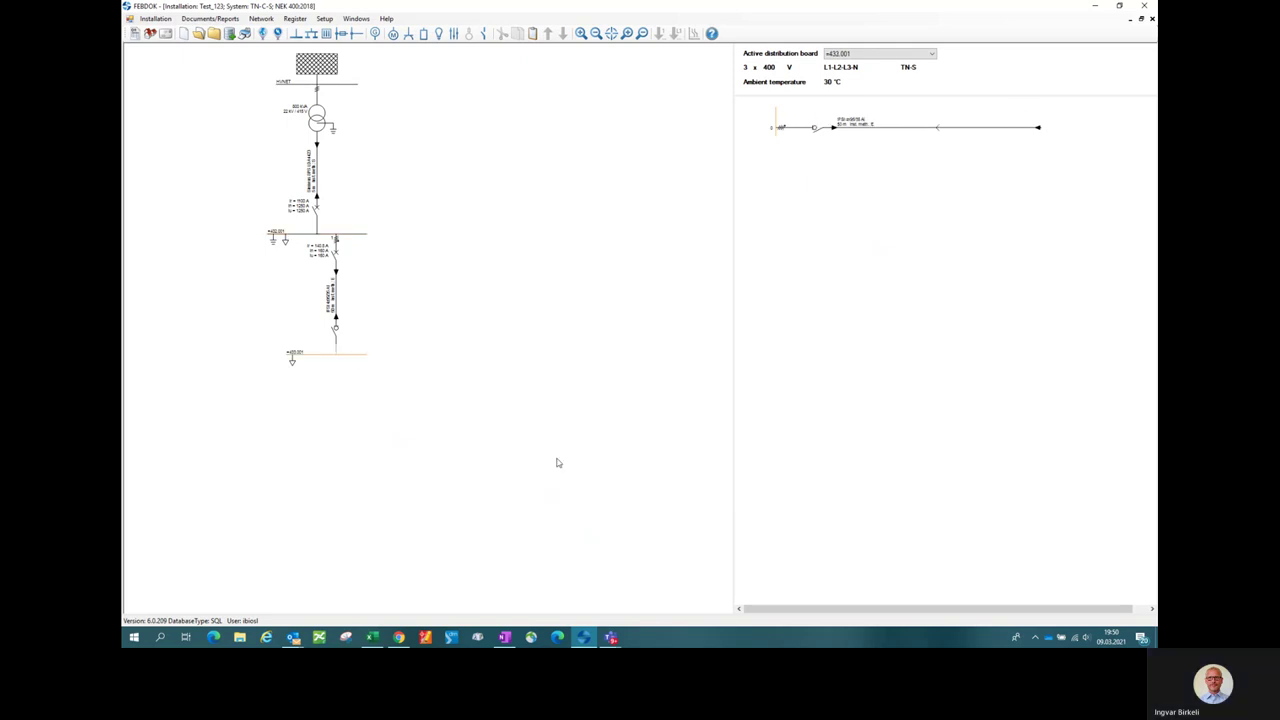
{"action": "left_click", "coordinate": [409, 34]}
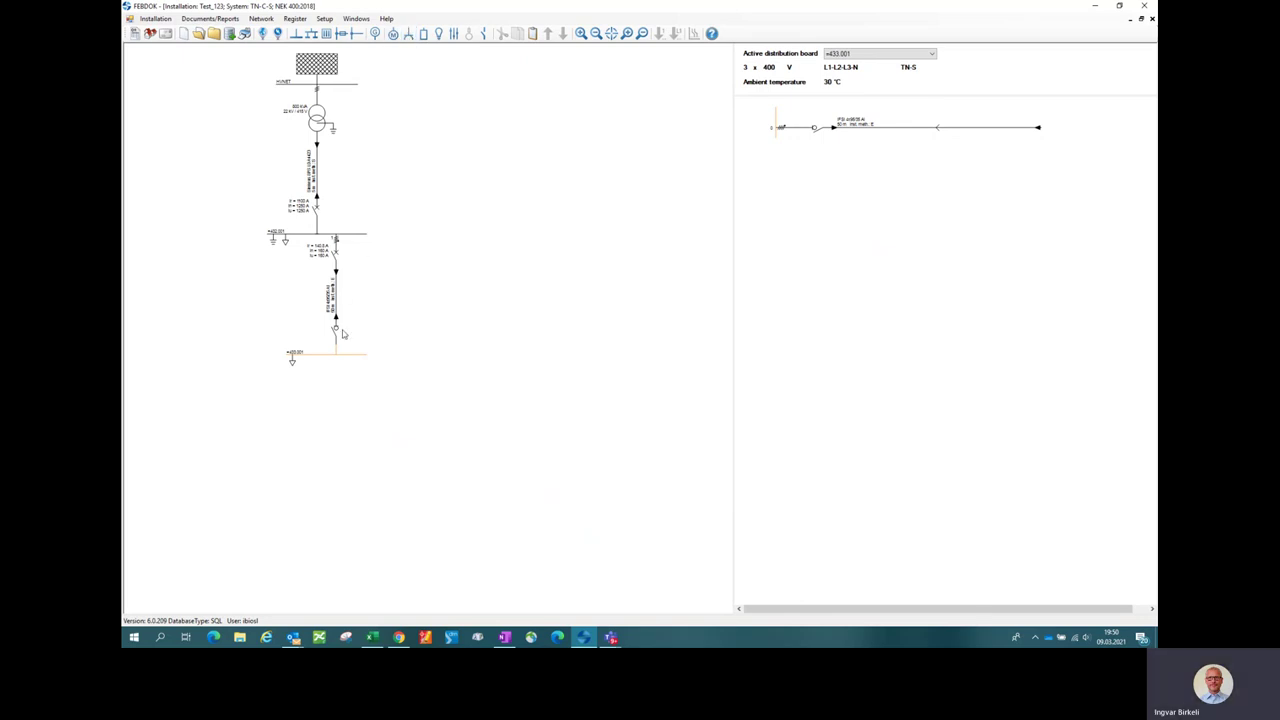
Step: Place a variable load on the +433.001 busbar on L1-N, described as Sockets, with Ib 10 A
{"action": "left_click", "coordinate": [408, 34]}
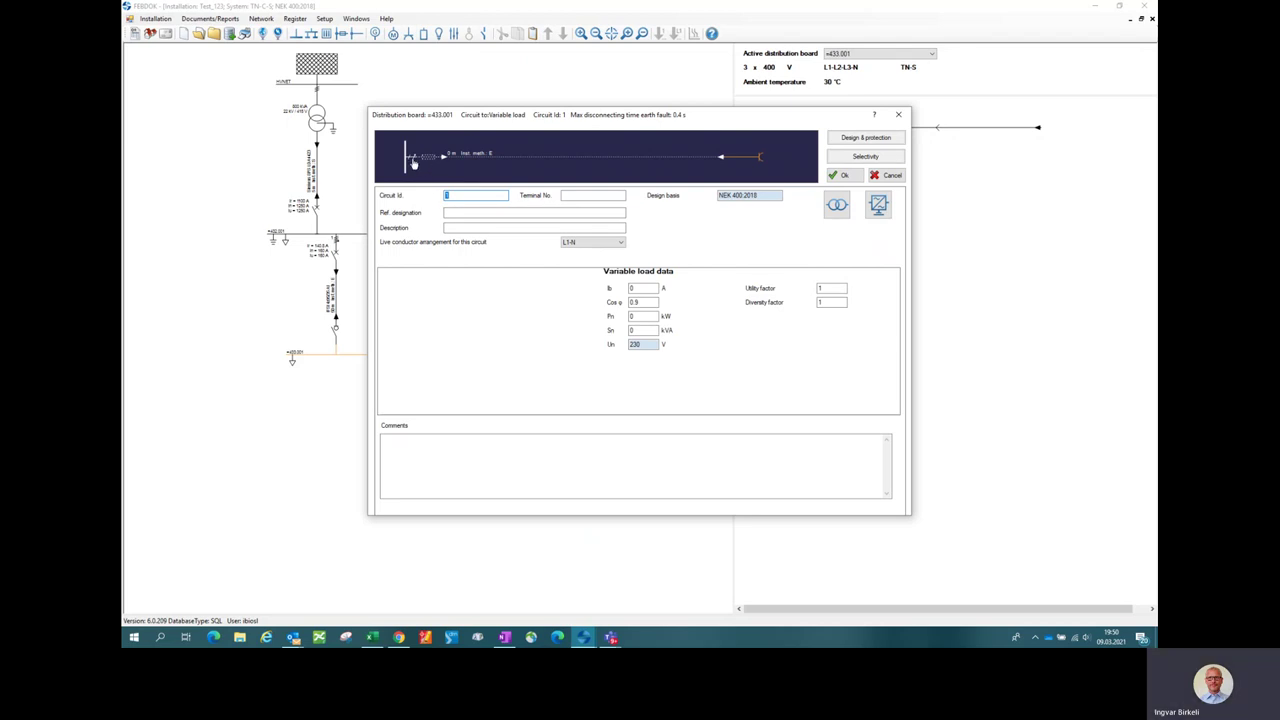
{"action": "left_click", "coordinate": [578, 244]}
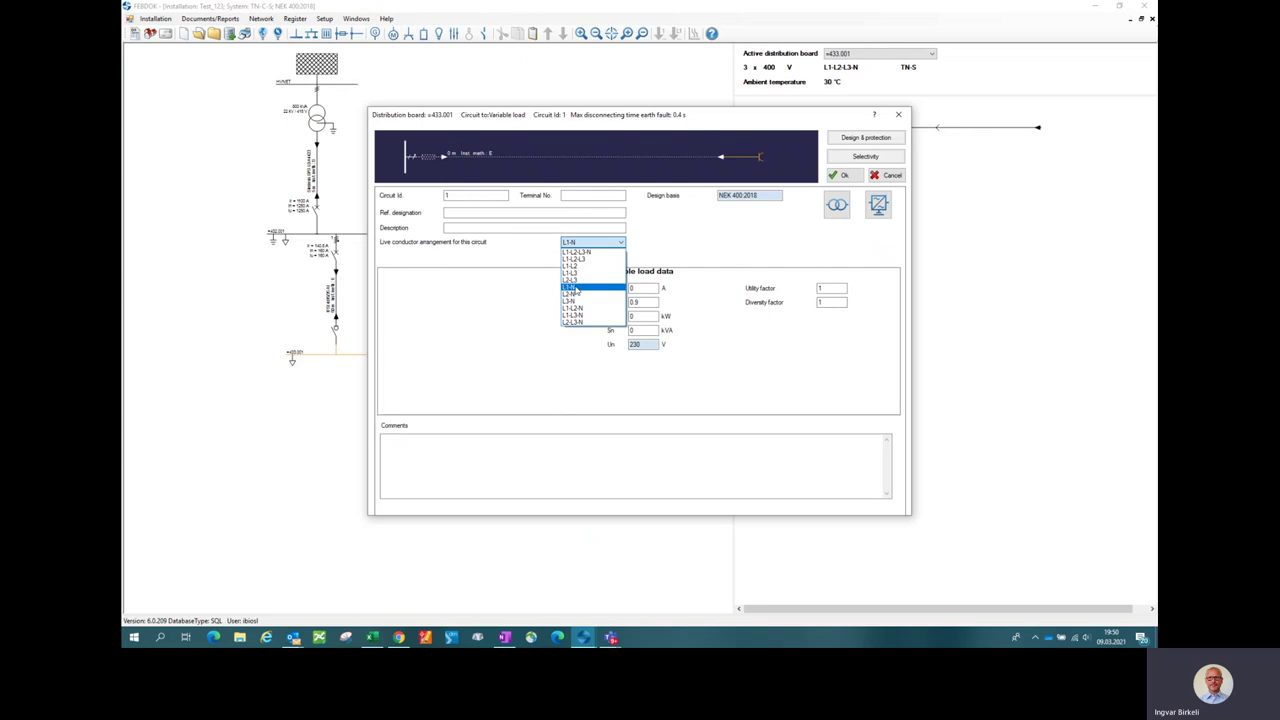
{"action": "left_click", "coordinate": [576, 289]}
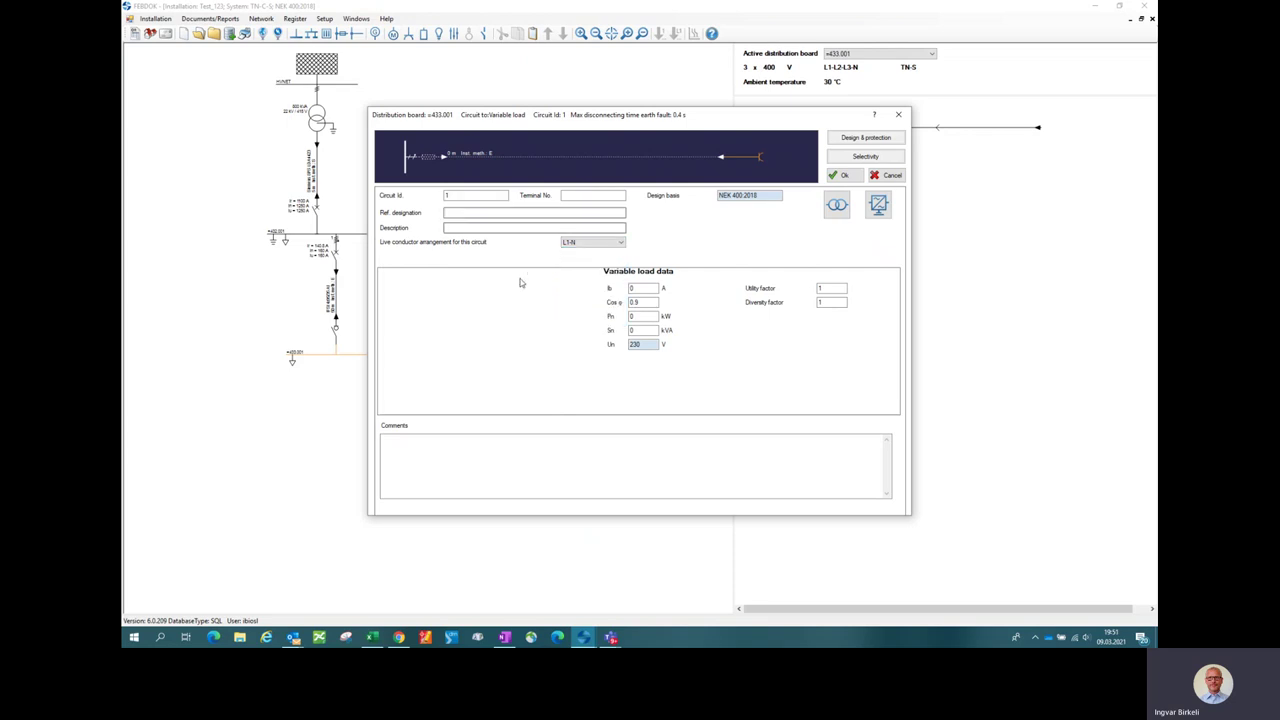
{"action": "left_click", "coordinate": [486, 228]}
{"action": "type", "text": "Sockets"}
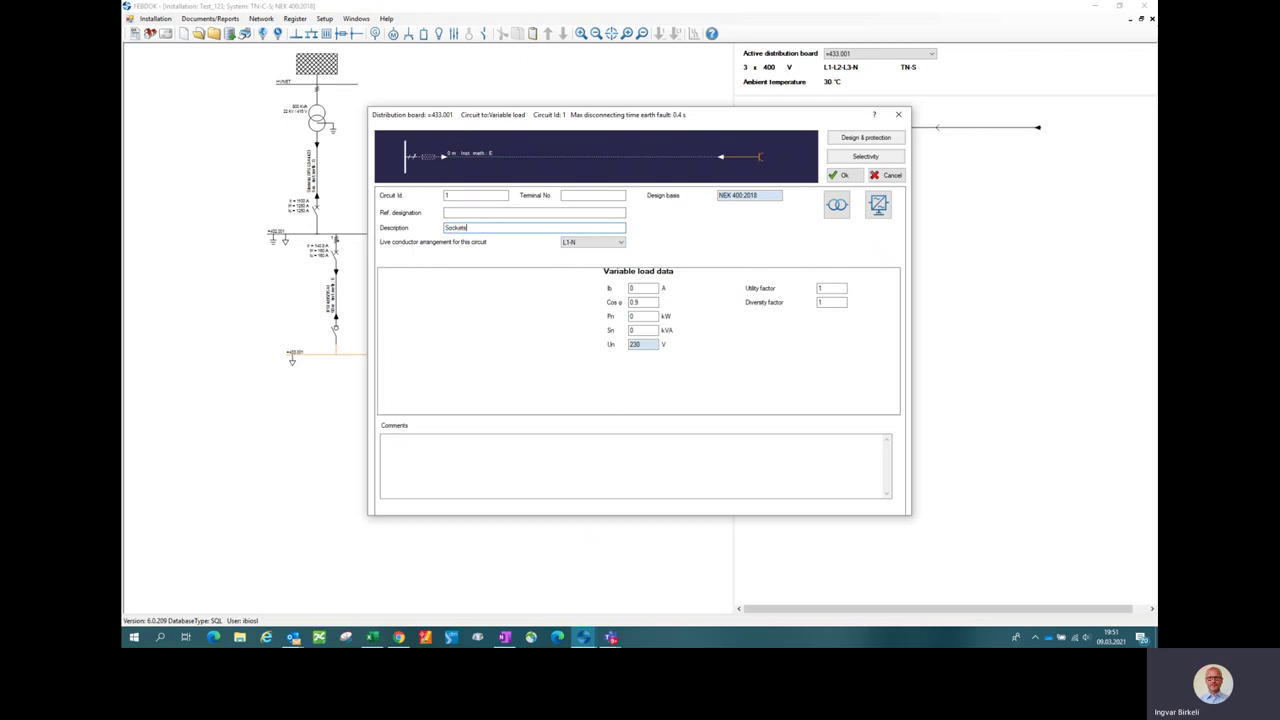
{"action": "key", "text": "Tab"}
Step: Filter protective devices to ABB MCBs rated 16 A with the DS200M C breaker unit
{"action": "left_click", "coordinate": [432, 160]}
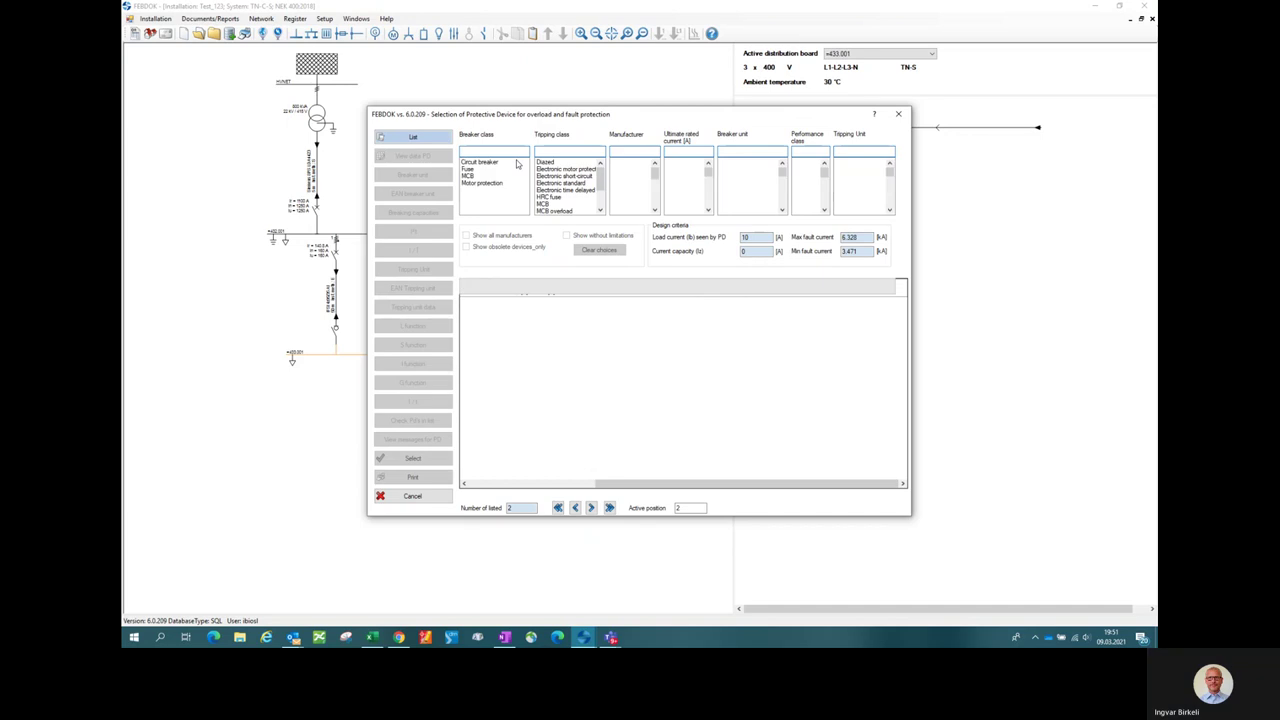
{"action": "left_click", "coordinate": [468, 177]}
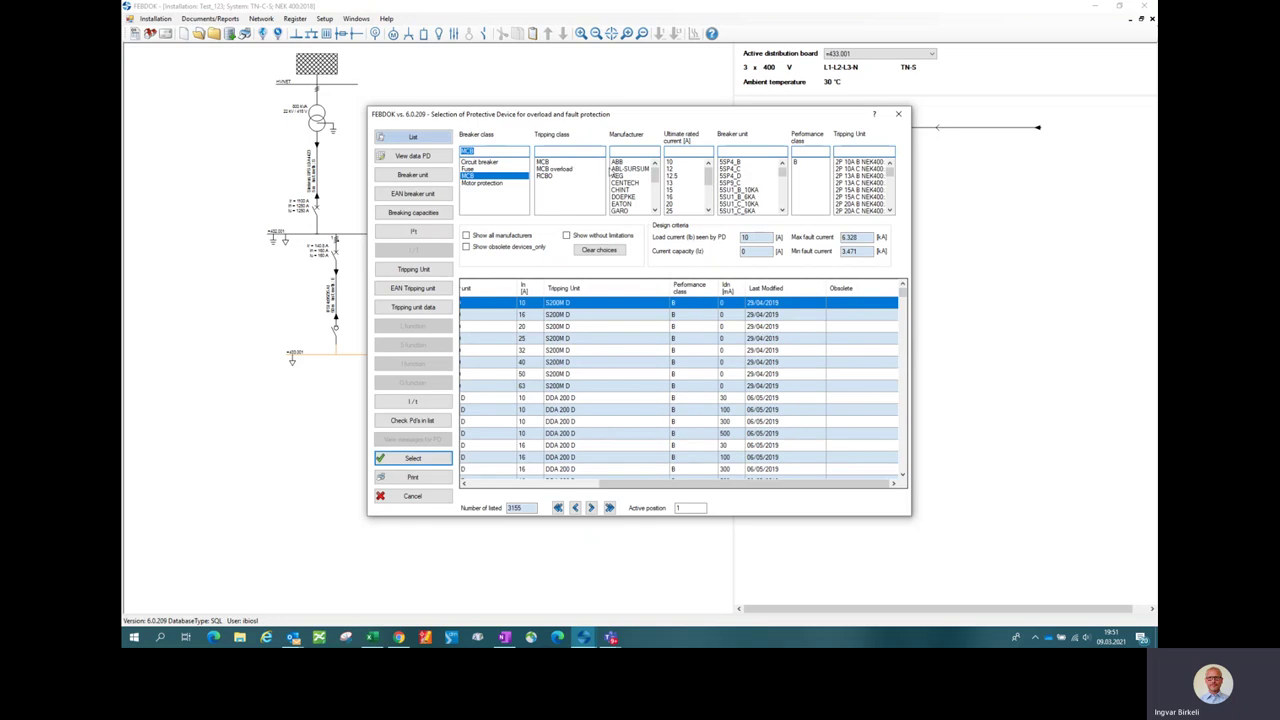
{"action": "left_click", "coordinate": [627, 162]}
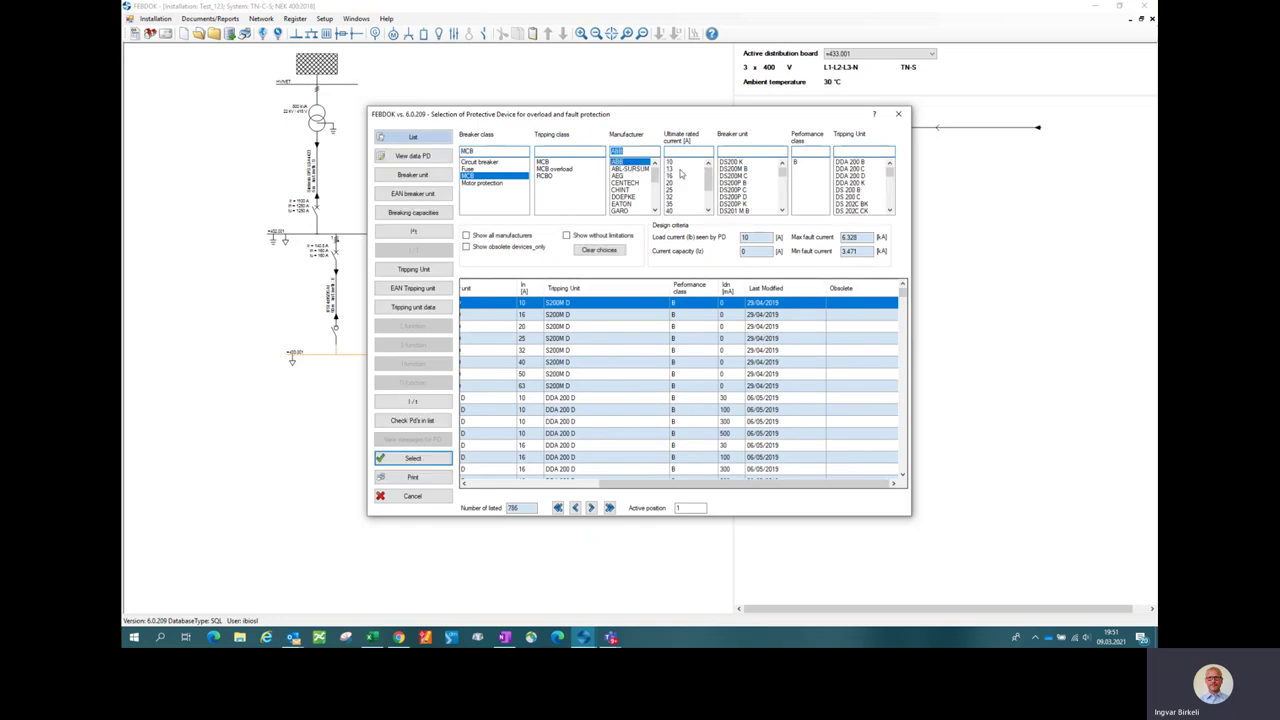
{"action": "left_click", "coordinate": [672, 177]}
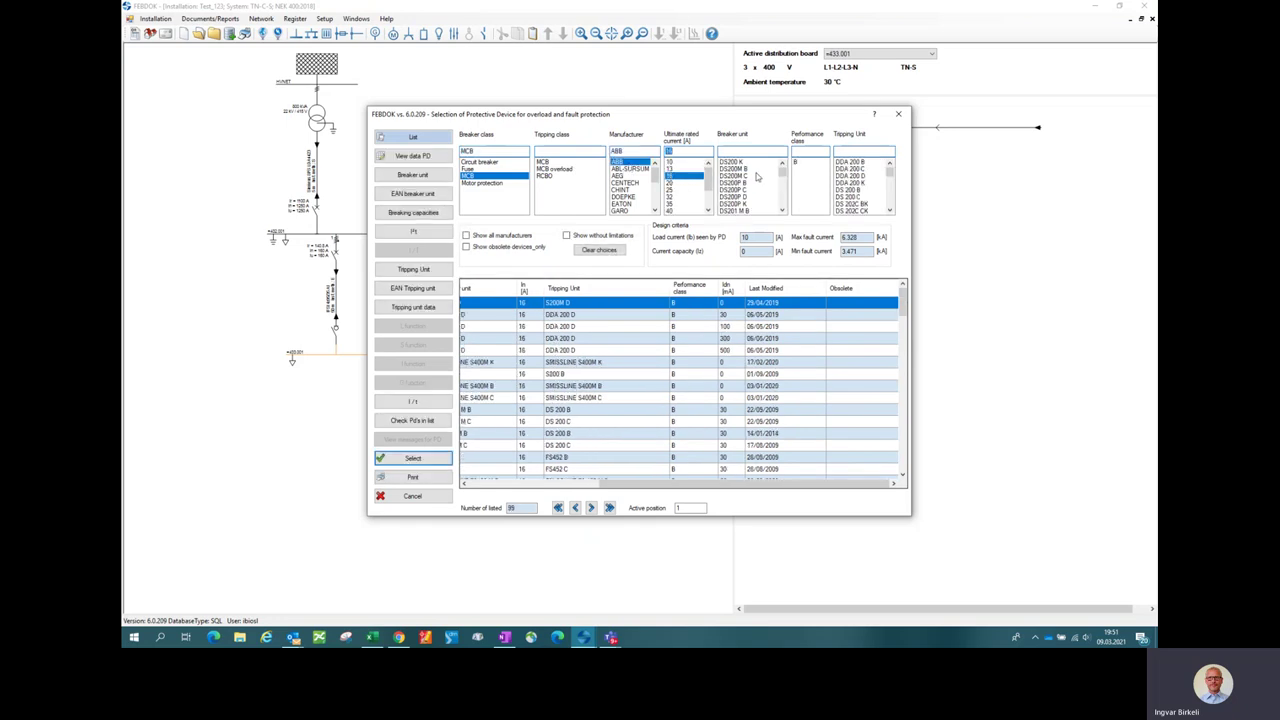
{"action": "left_click", "coordinate": [740, 176]}
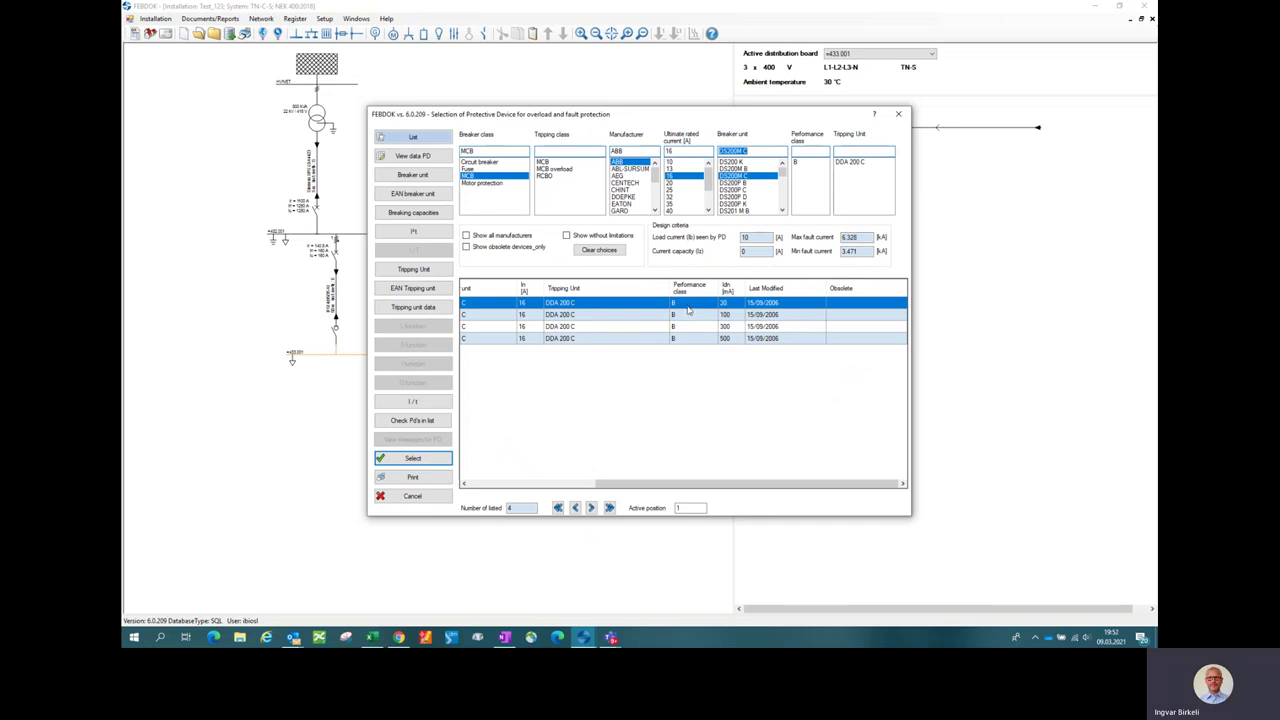
Step: Fit the 30 mA DDA 200 C device and a 30 m IFSI 2x2,5/2,5 Cu cable, then accept the circuit
{"action": "double_click", "coordinate": [688, 310]}
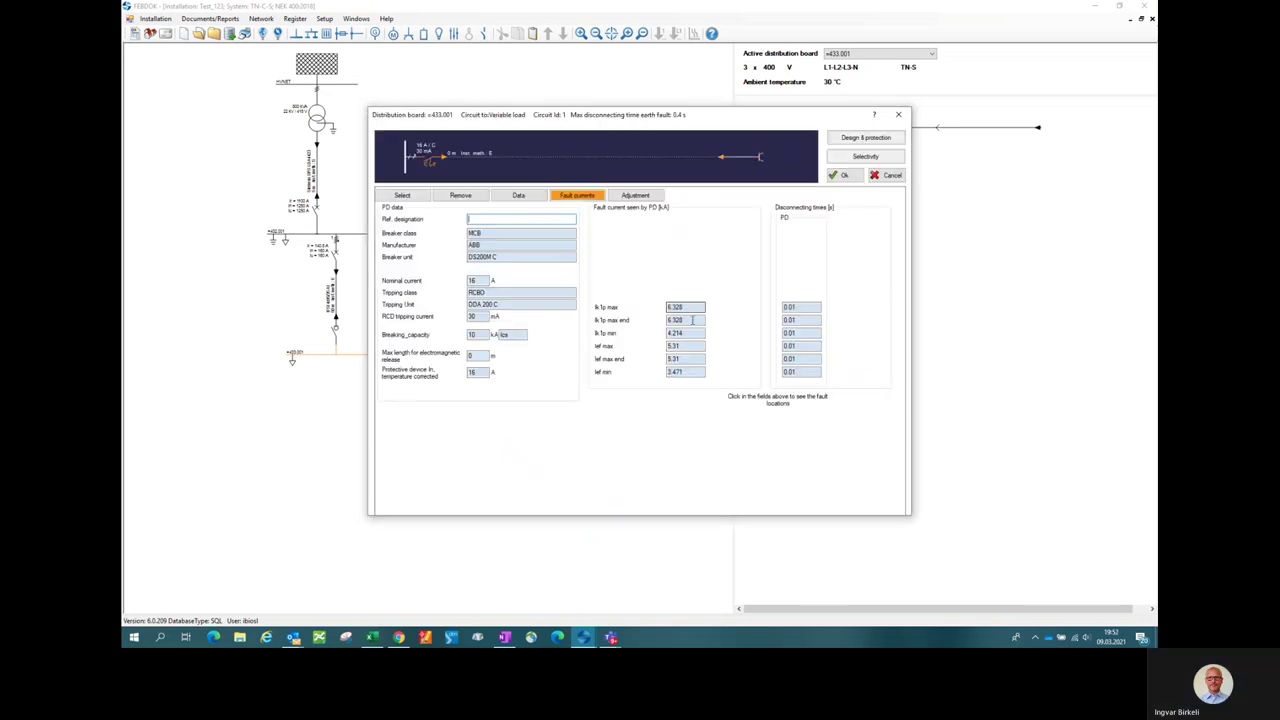
{"action": "left_click", "coordinate": [573, 161]}
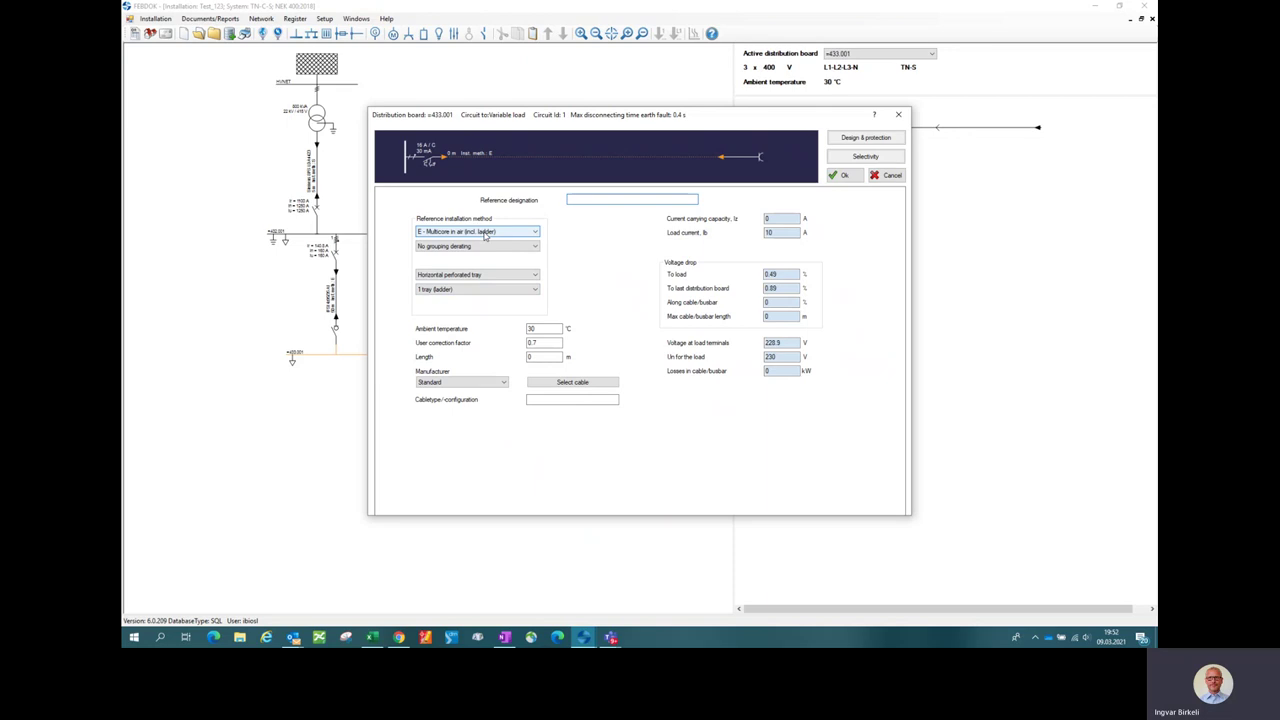
{"action": "left_click", "coordinate": [544, 357]}
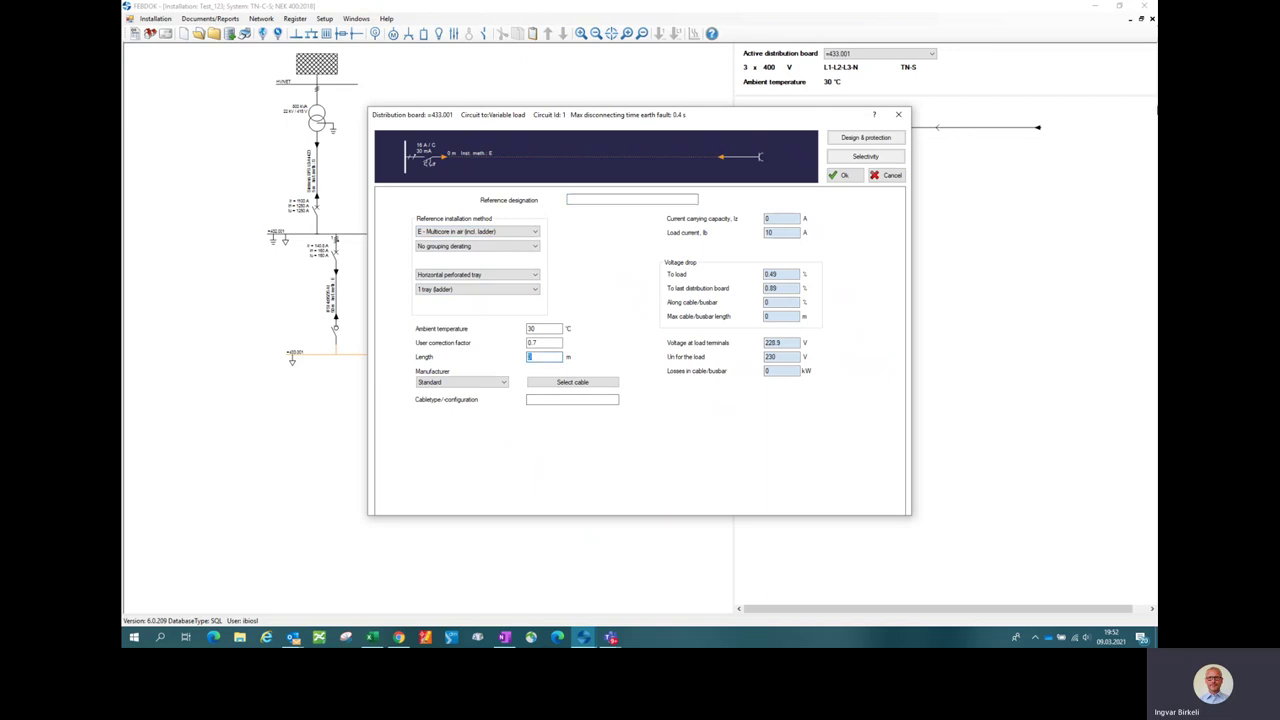
{"action": "left_click", "coordinate": [590, 384]}
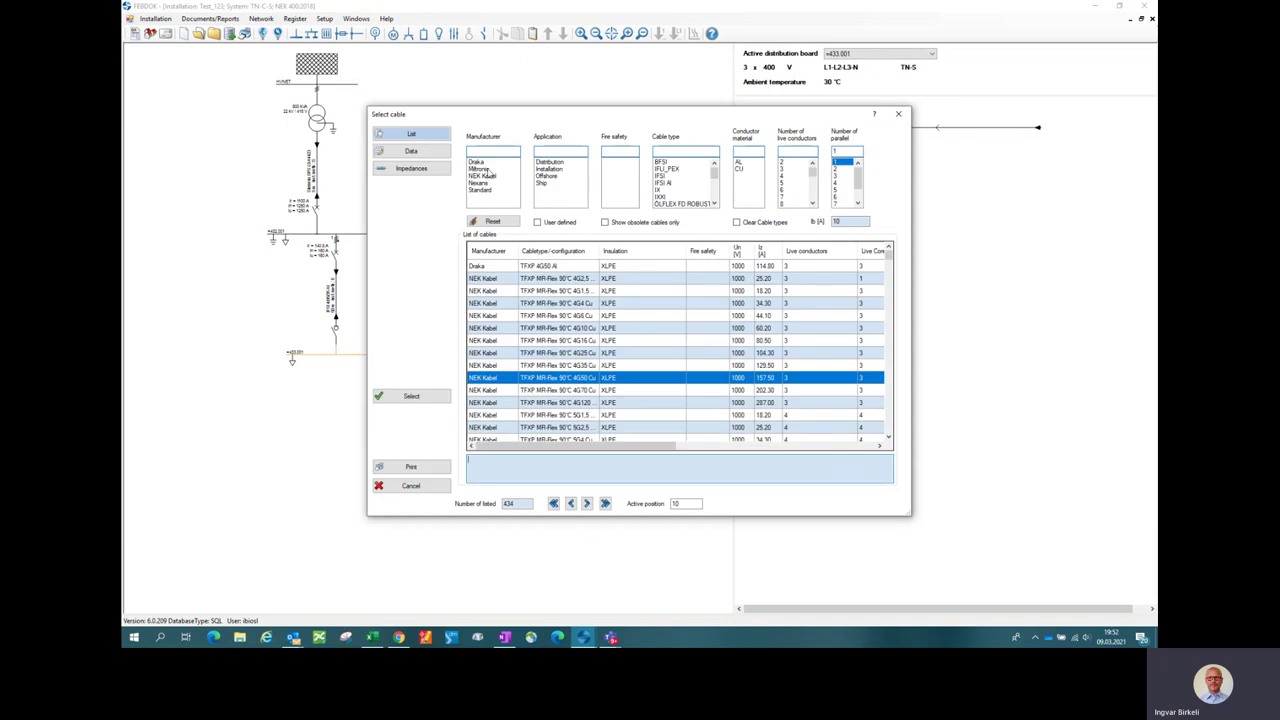
{"action": "left_click", "coordinate": [673, 175]}
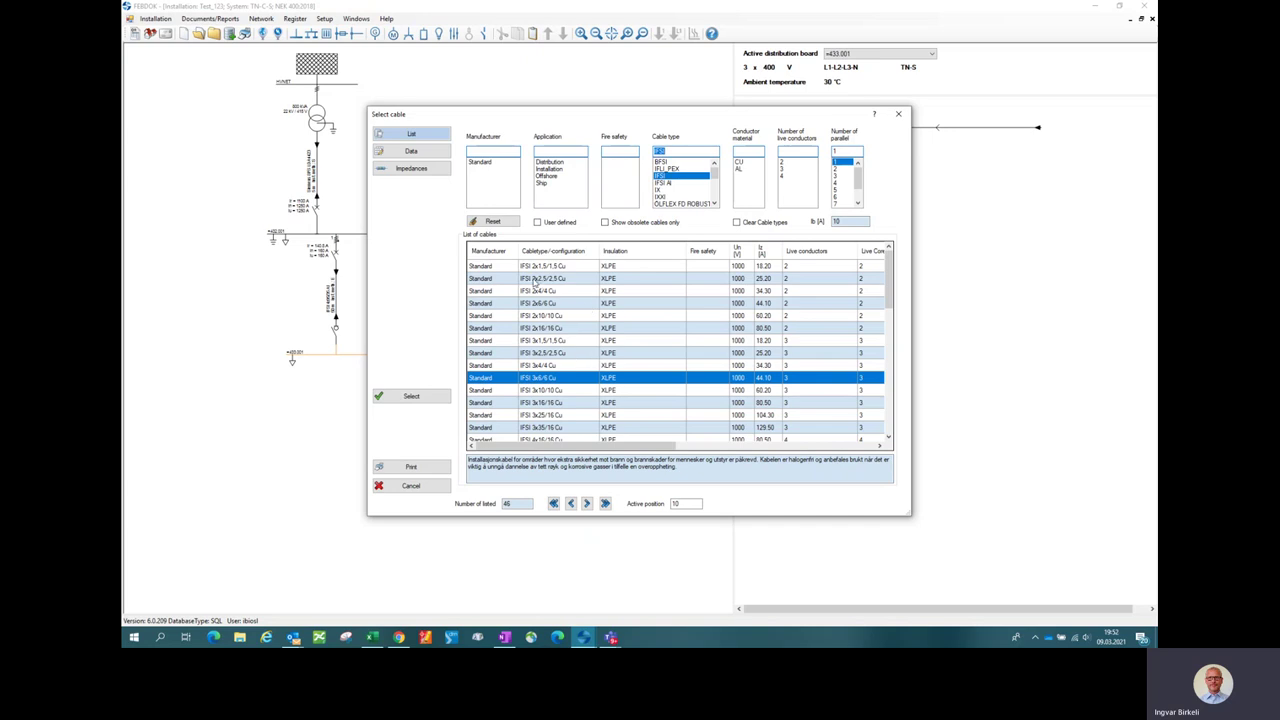
{"action": "double_click", "coordinate": [563, 280]}
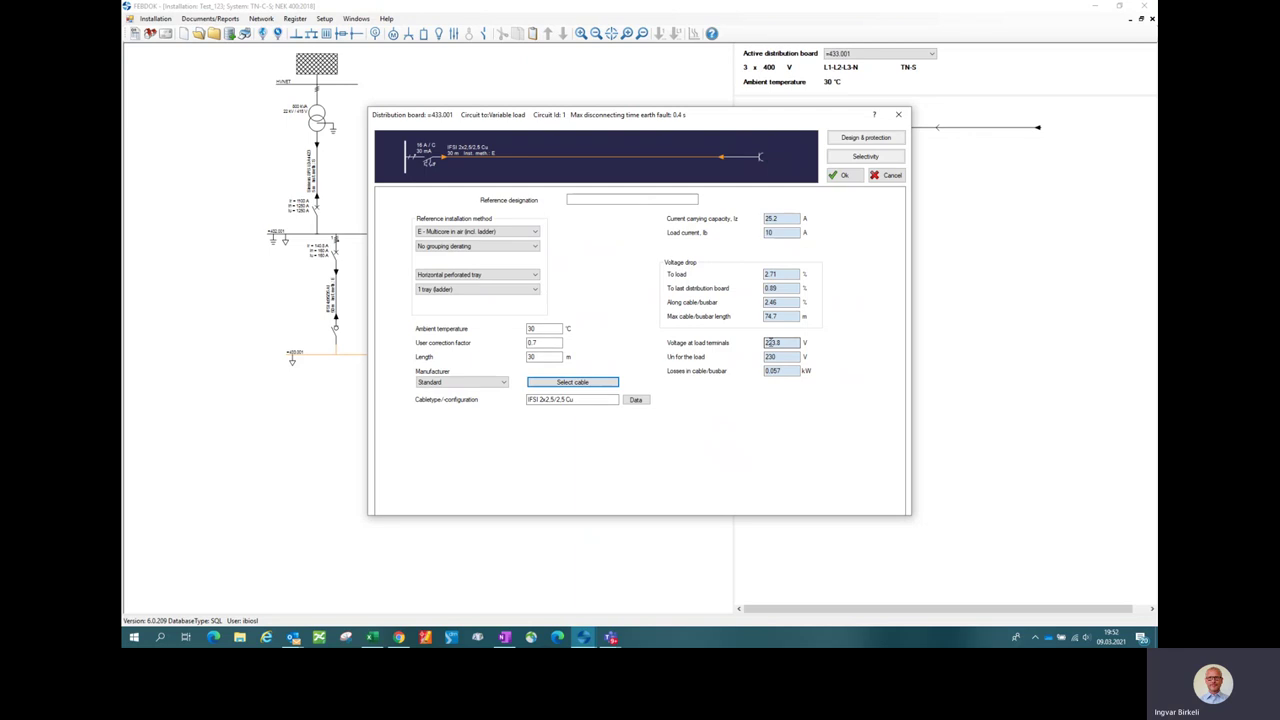
{"action": "left_click", "coordinate": [845, 177]}
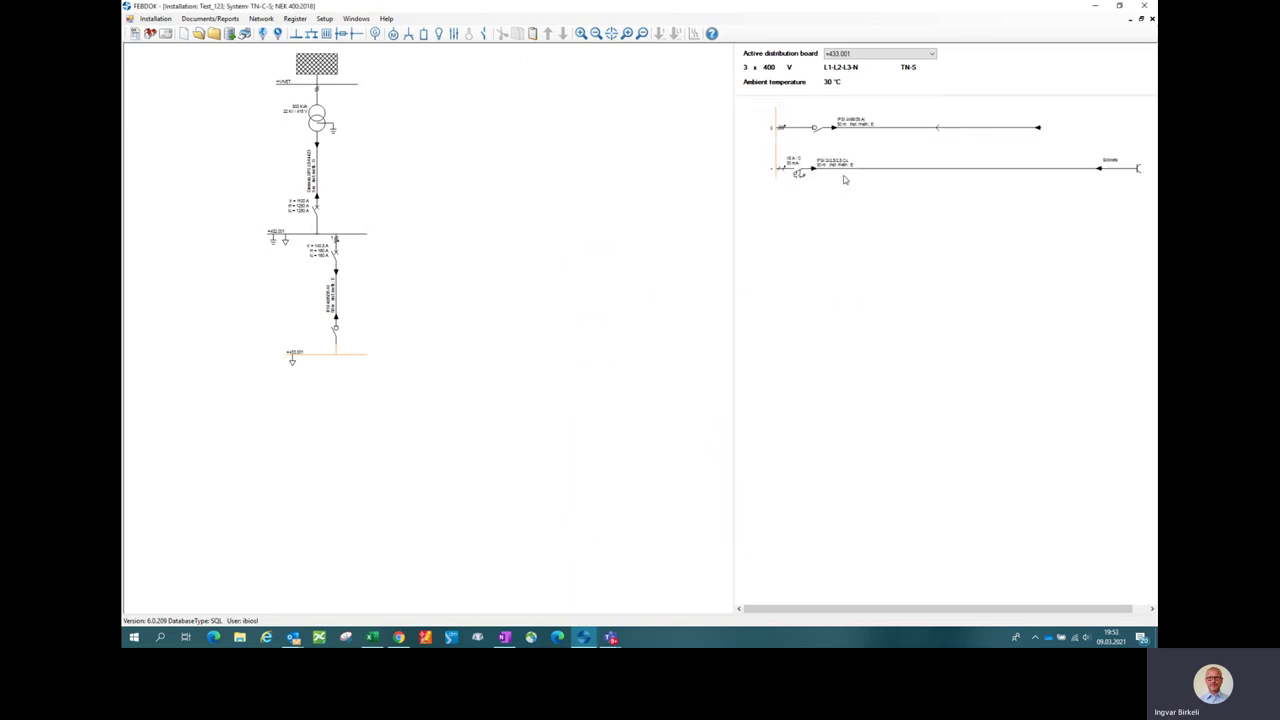
Step: Create fixed load circuit 2 on L1-N, described as Light, with a 5 A load current
{"action": "left_click", "coordinate": [424, 35]}
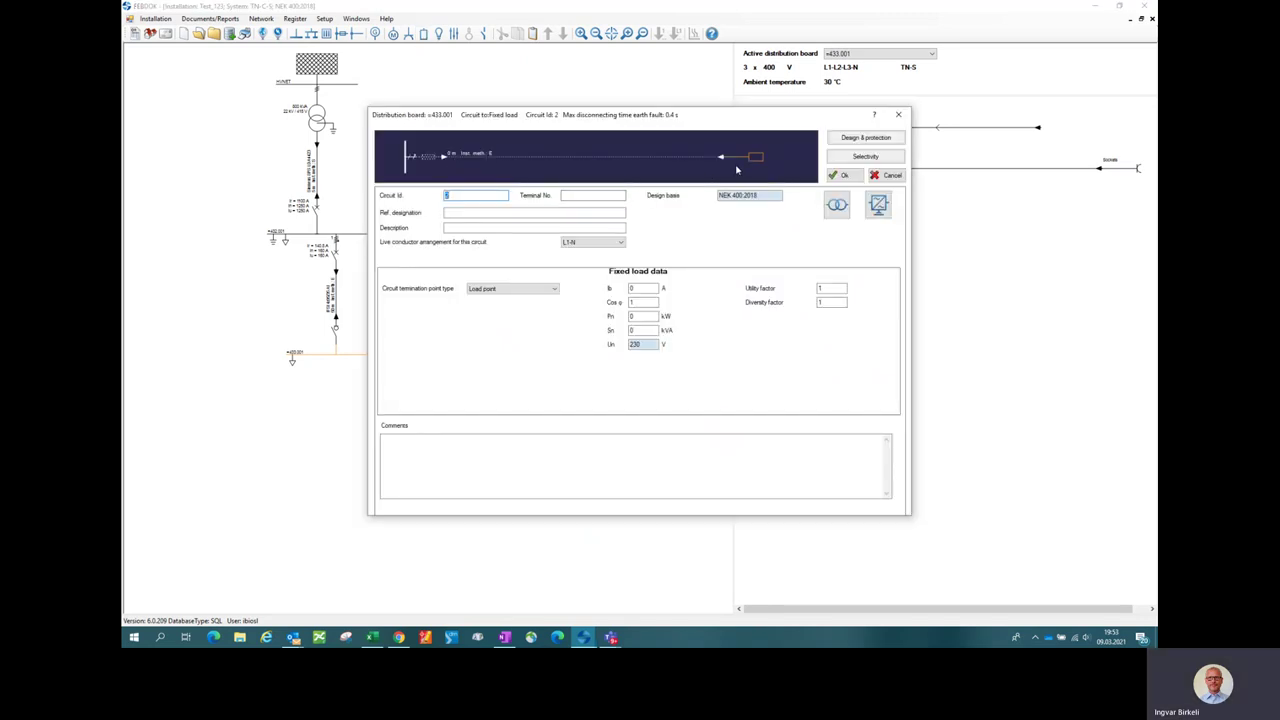
{"action": "left_click", "coordinate": [453, 227]}
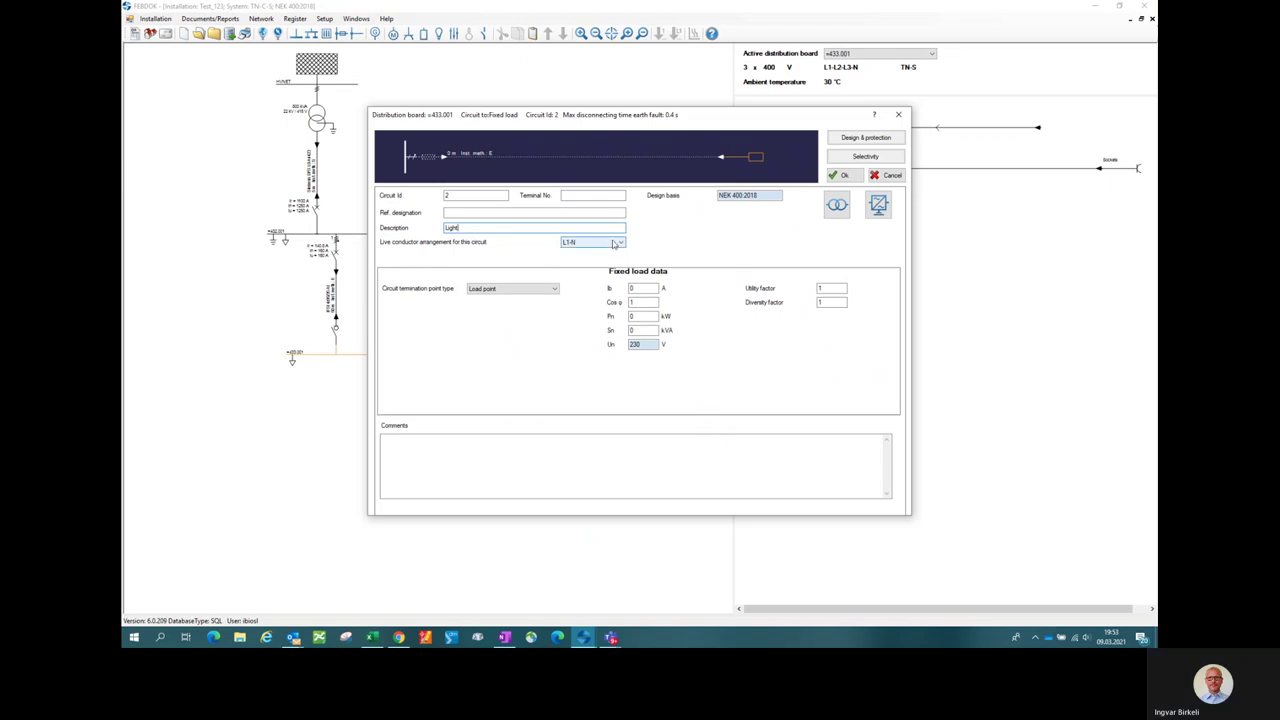
{"action": "left_click", "coordinate": [652, 288]}
{"action": "type", "text": "5"}
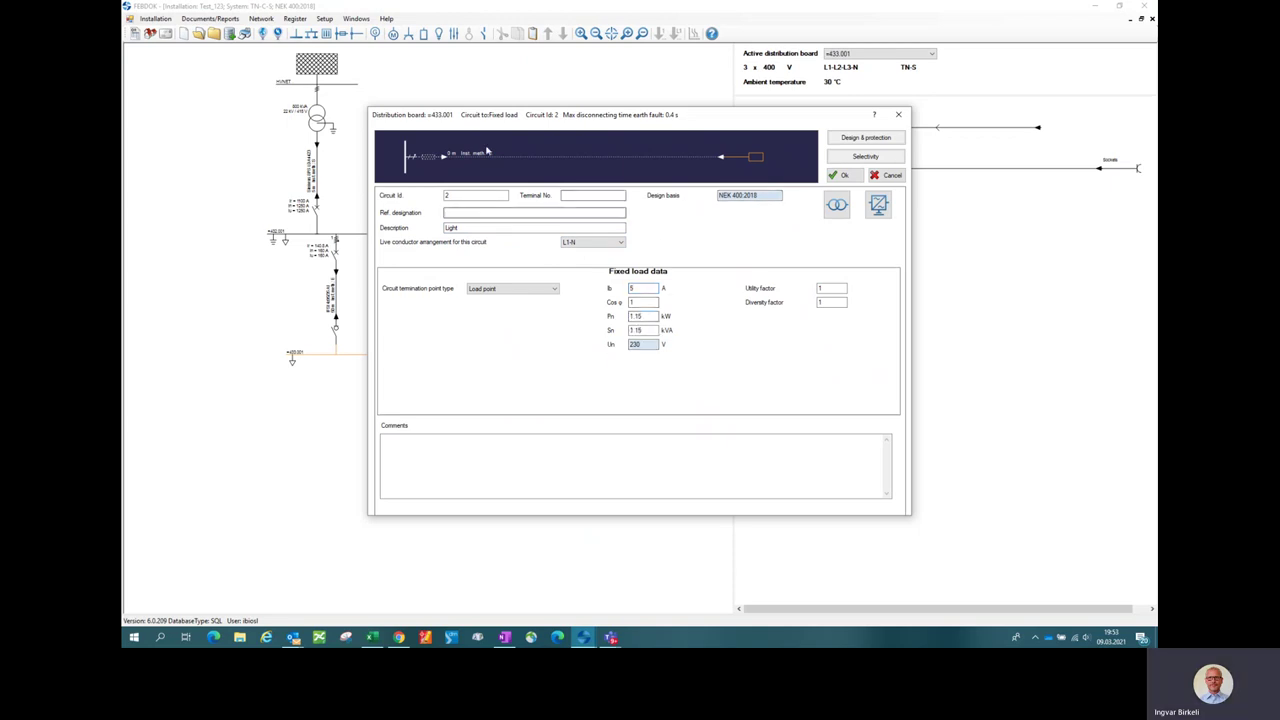
{"action": "double_click", "coordinate": [432, 158]}
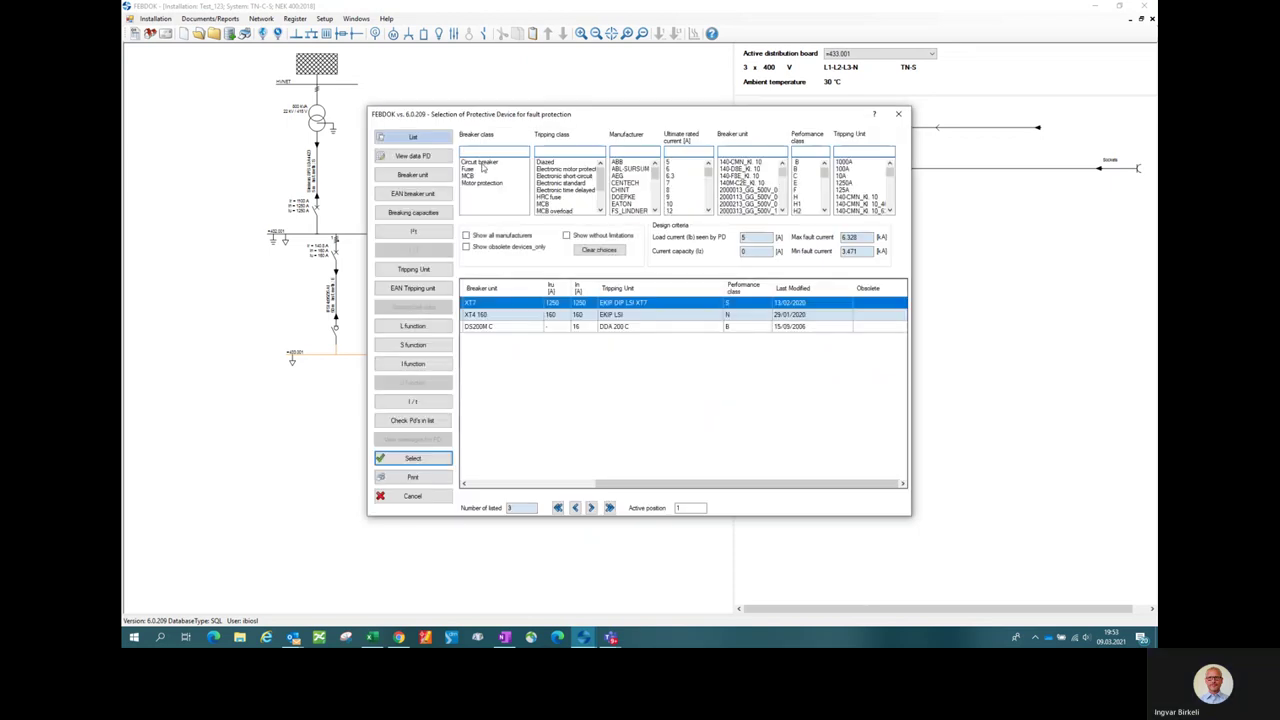
Step: Filter devices to ABB S200M C MCBs and select the 16 A breaker
{"action": "left_click", "coordinate": [474, 176]}
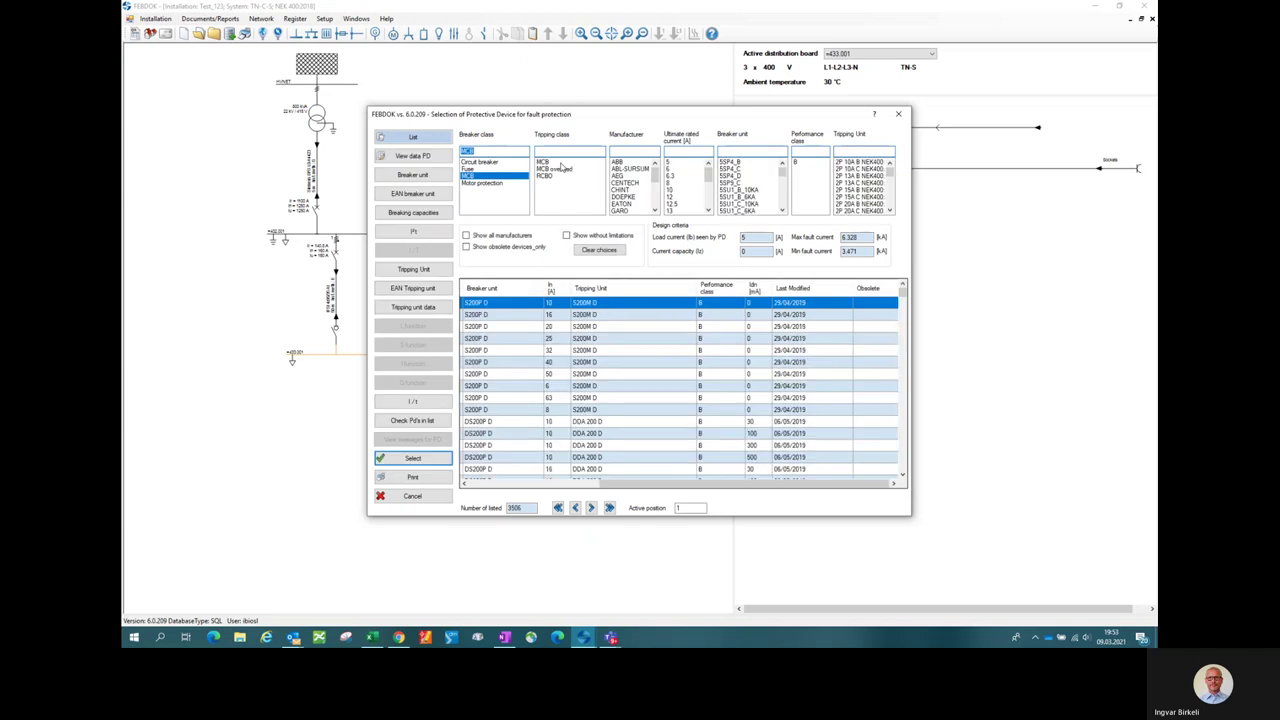
{"action": "left_click", "coordinate": [558, 162]}
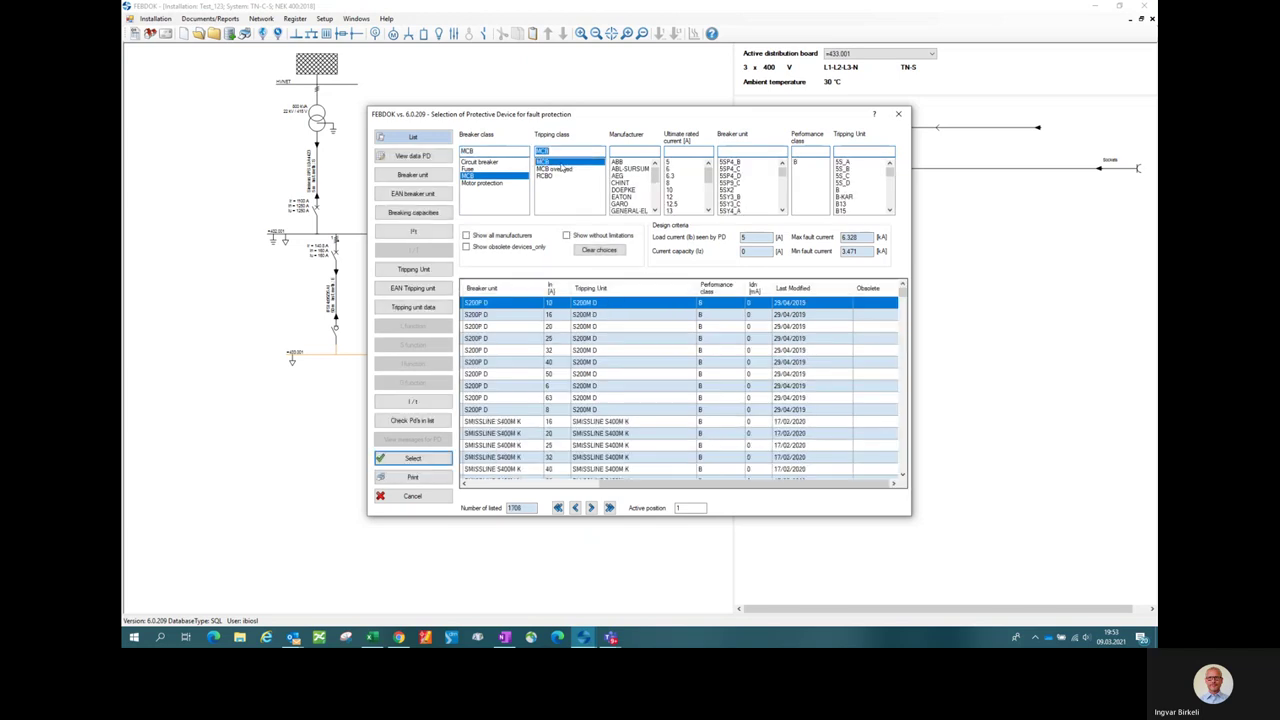
{"action": "left_click", "coordinate": [630, 165]}
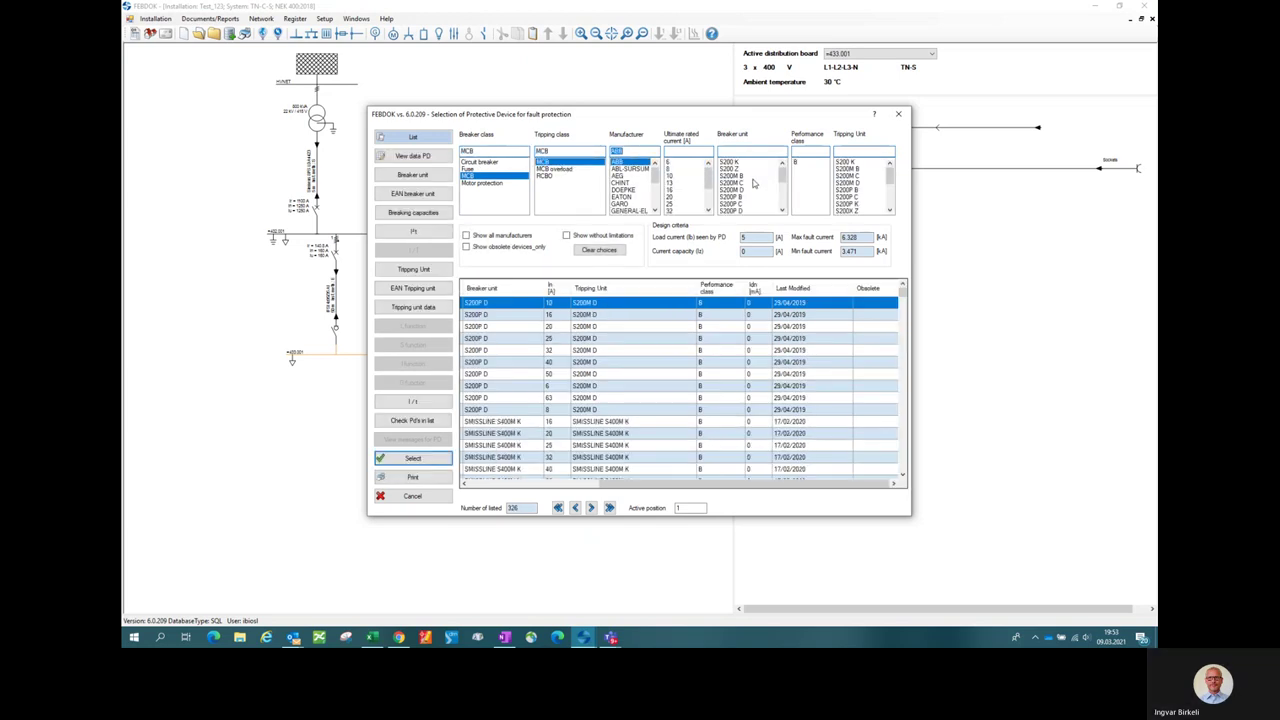
{"action": "left_click", "coordinate": [748, 184]}
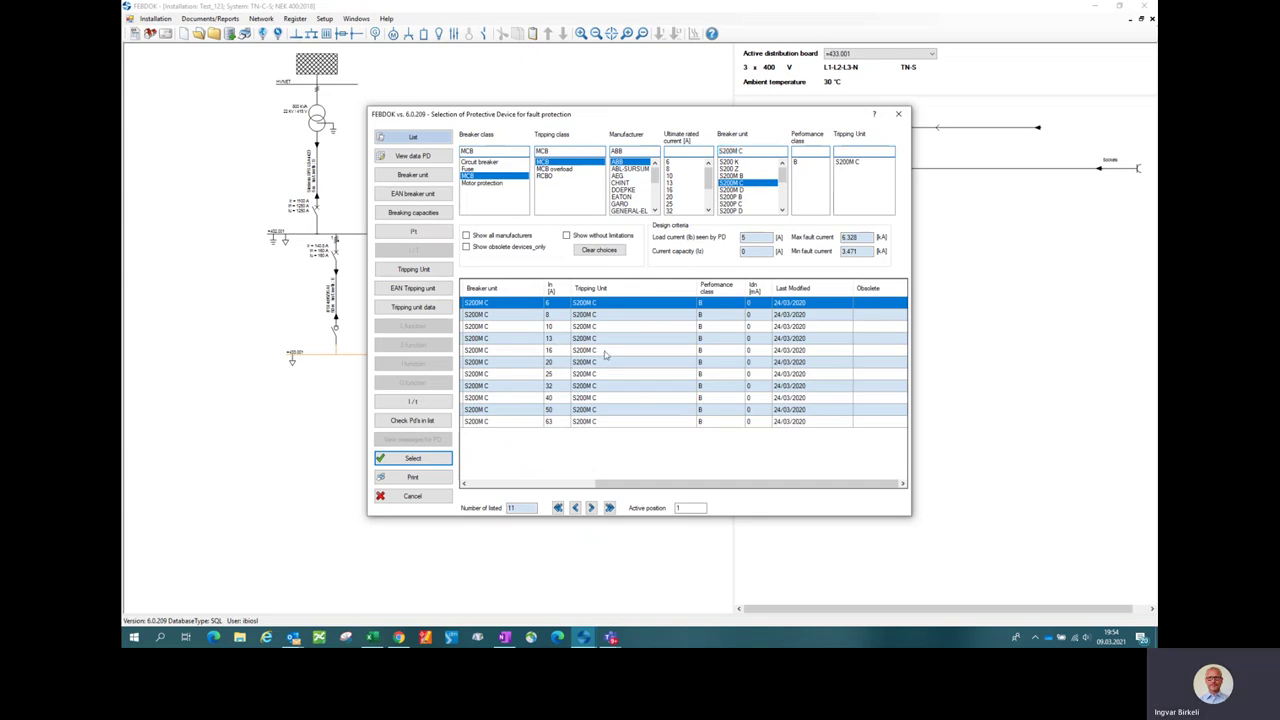
{"action": "left_click", "coordinate": [605, 352]}
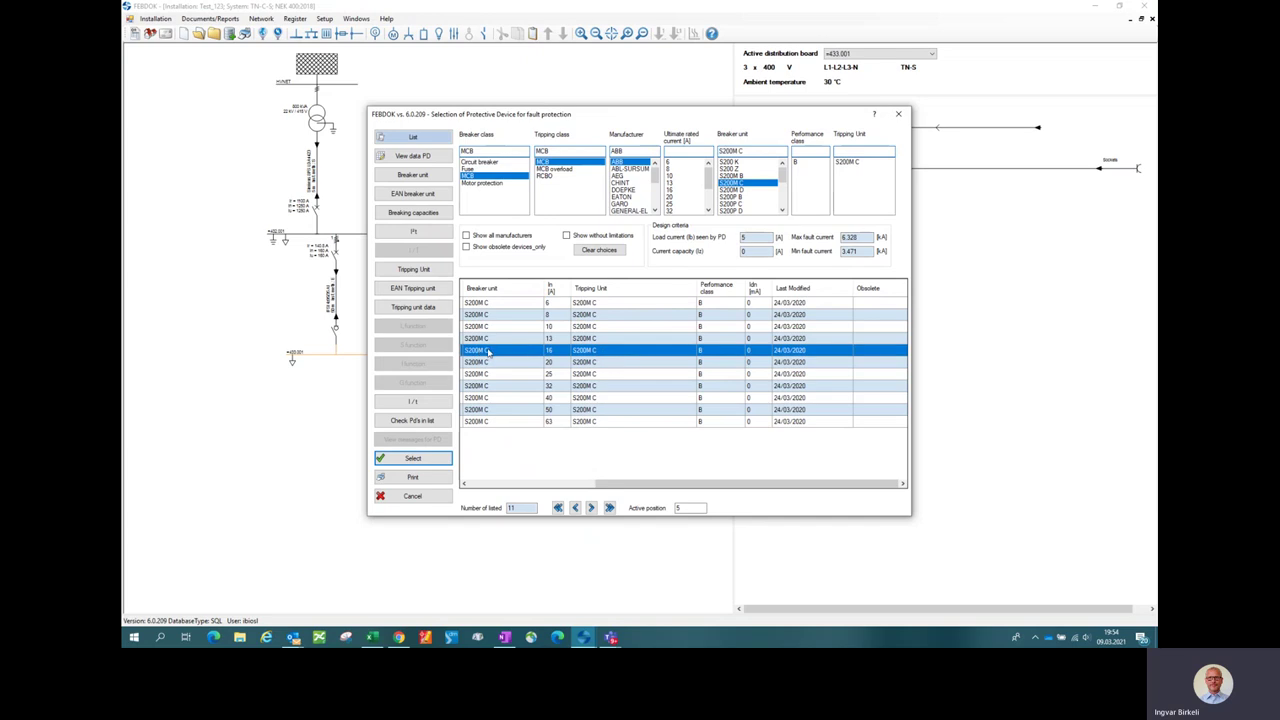
{"action": "double_click", "coordinate": [602, 353]}
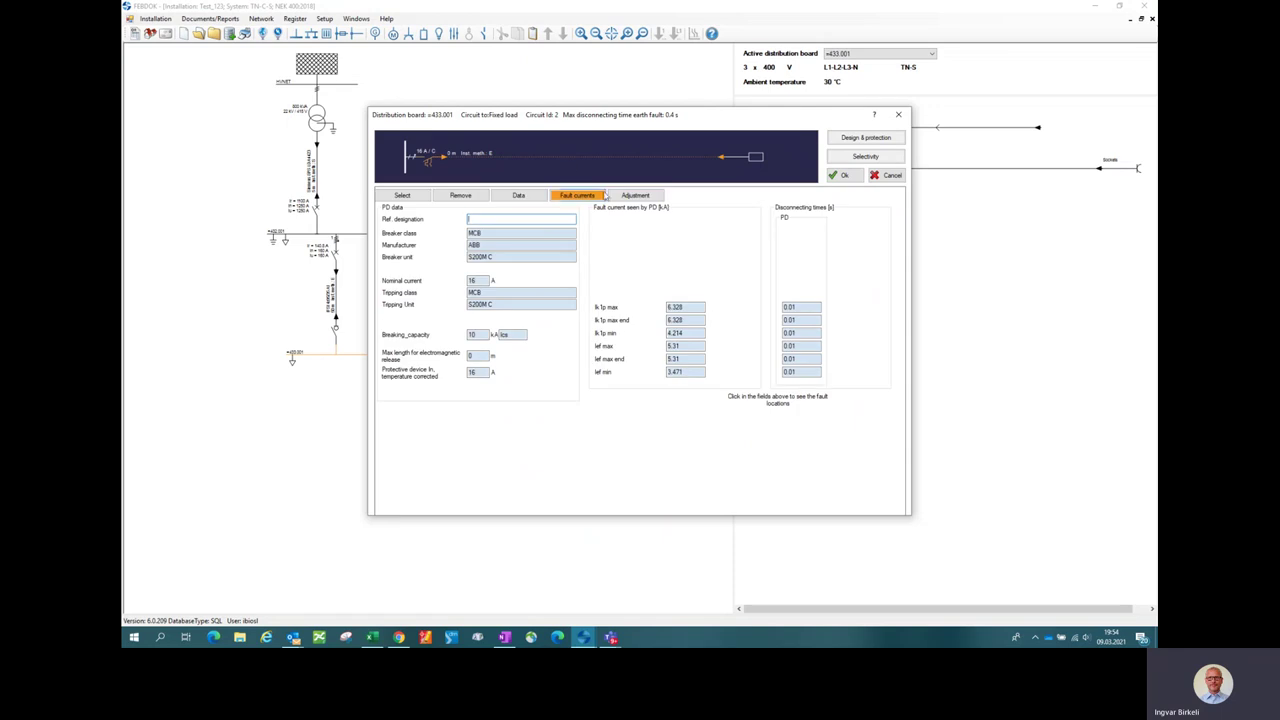
Step: Assign an IFSI 2x2.5/2.5 Cu cable with correction factor 0.7 and confirm circuit 2
{"action": "left_click", "coordinate": [543, 158]}
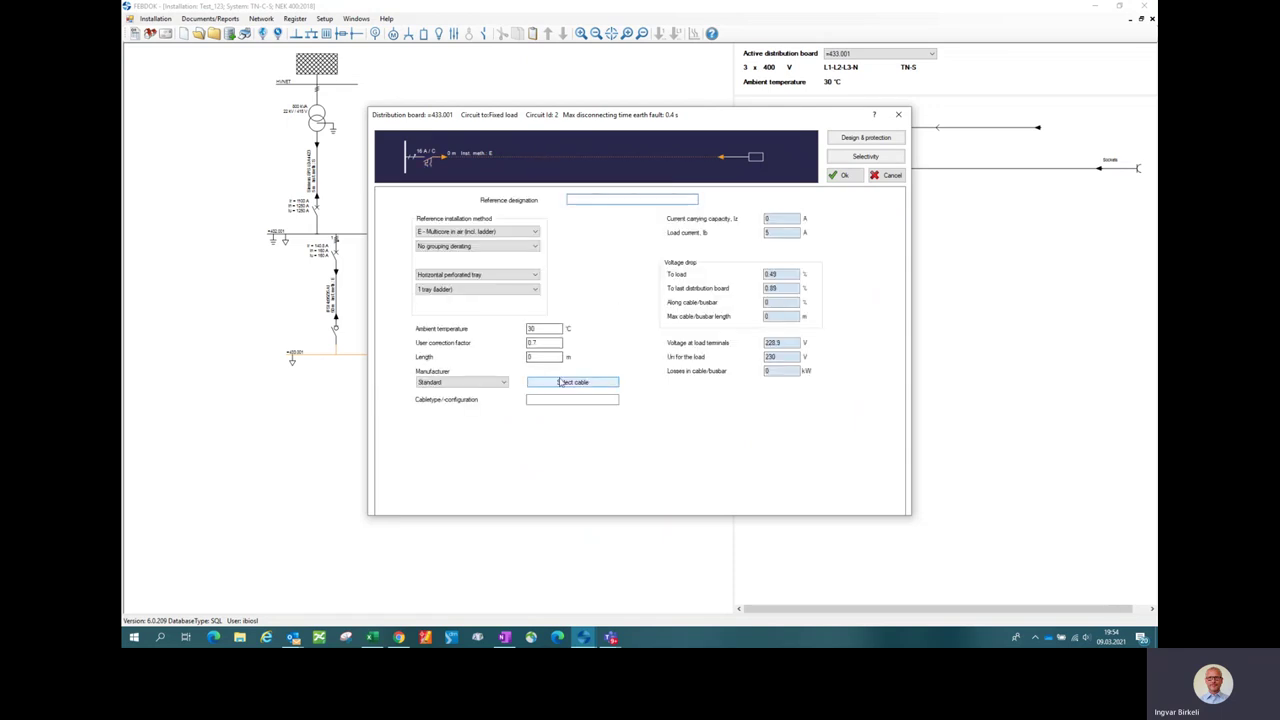
{"action": "left_click", "coordinate": [562, 384]}
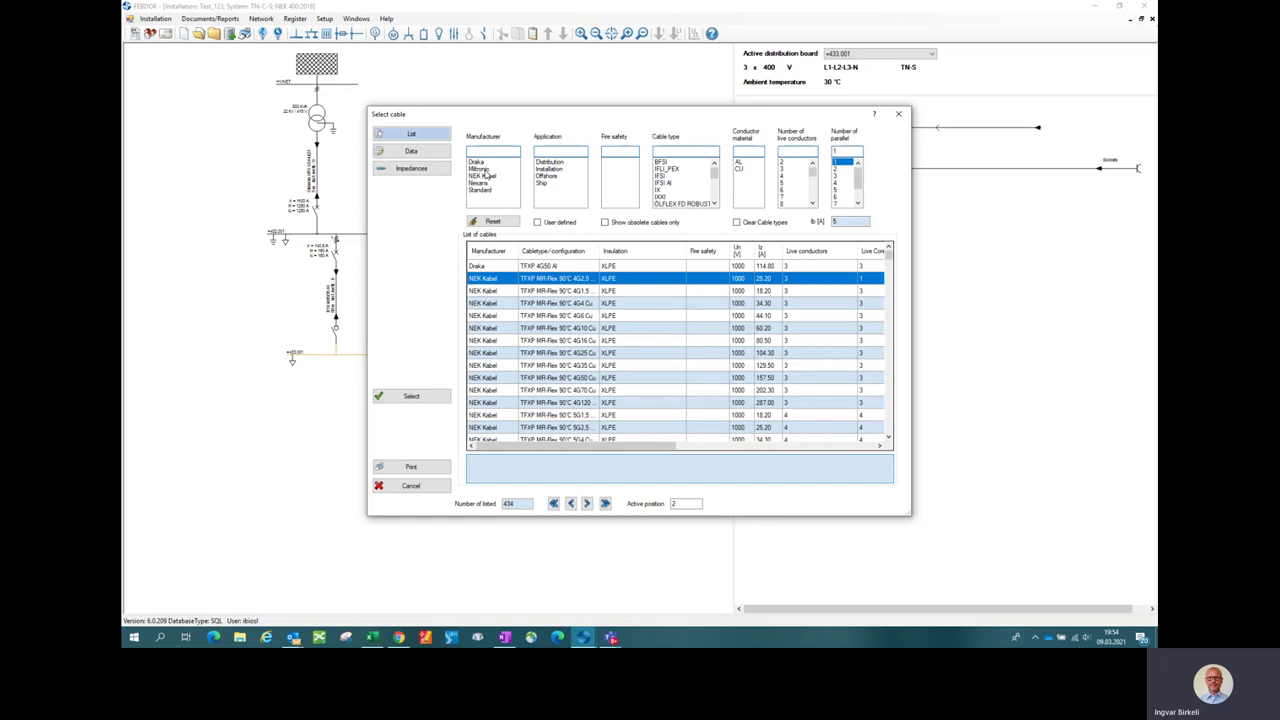
{"action": "left_click", "coordinate": [667, 177]}
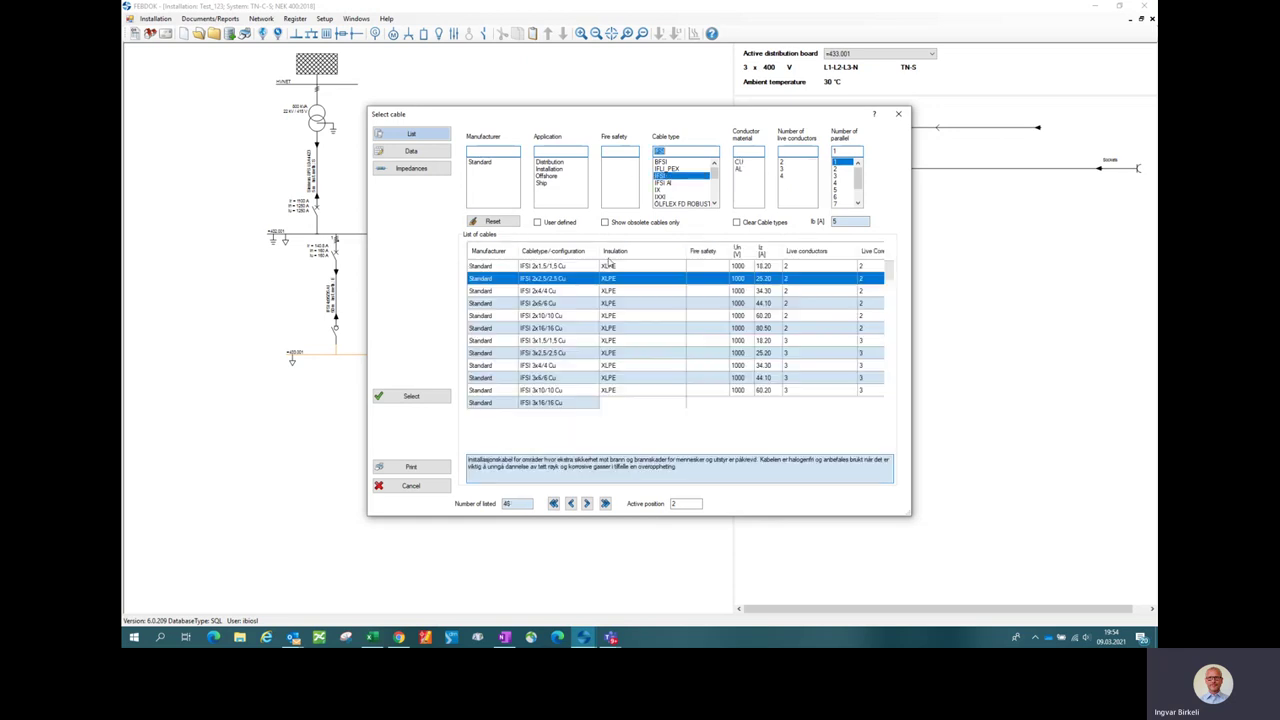
{"action": "double_click", "coordinate": [557, 282]}
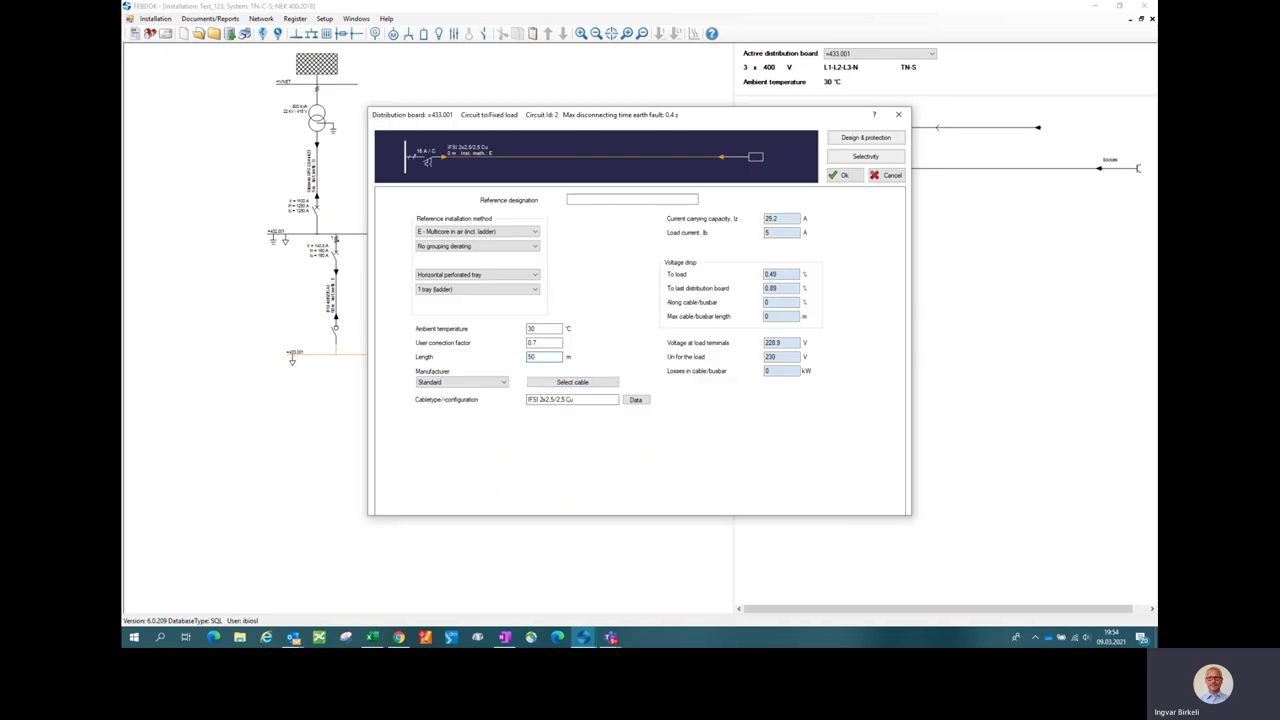
{"action": "left_click", "coordinate": [549, 342]}
{"action": "type", "text": "0.7"}
{"action": "left_click", "coordinate": [844, 175]}
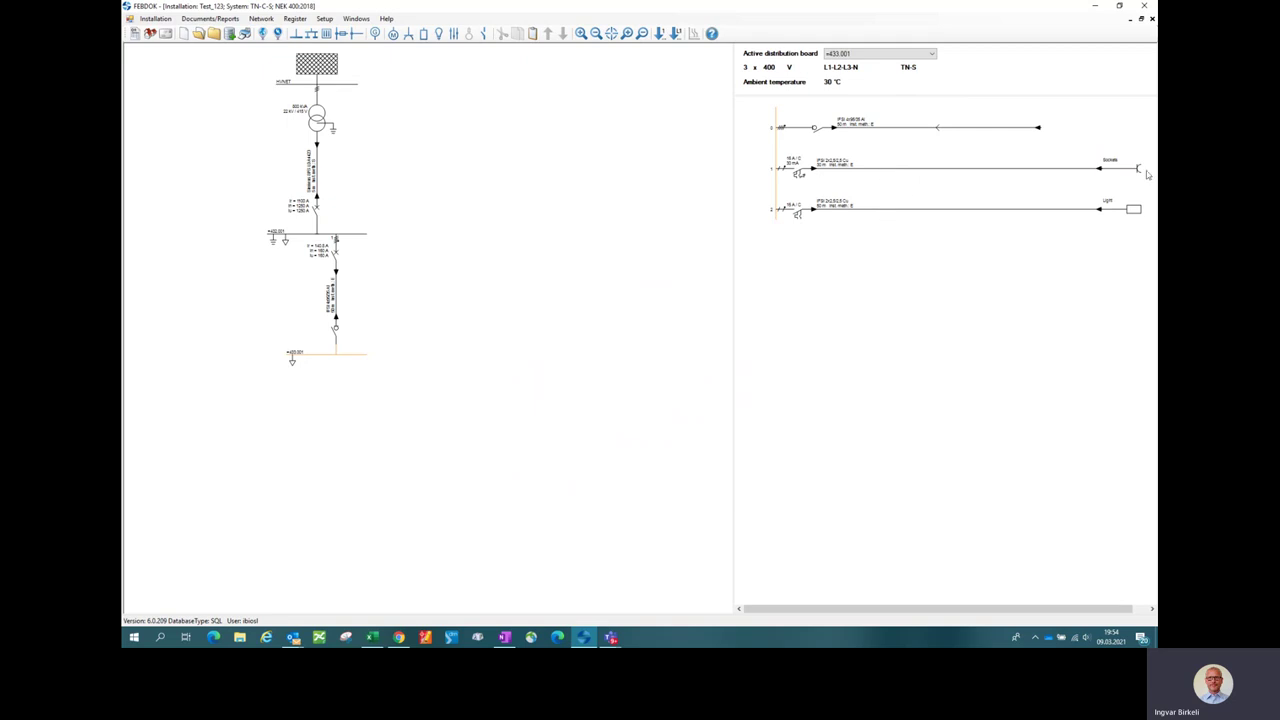
Step: Select the Sockets circuit and paste copies to create circuits 3 through 8
{"action": "left_click", "coordinate": [988, 176]}
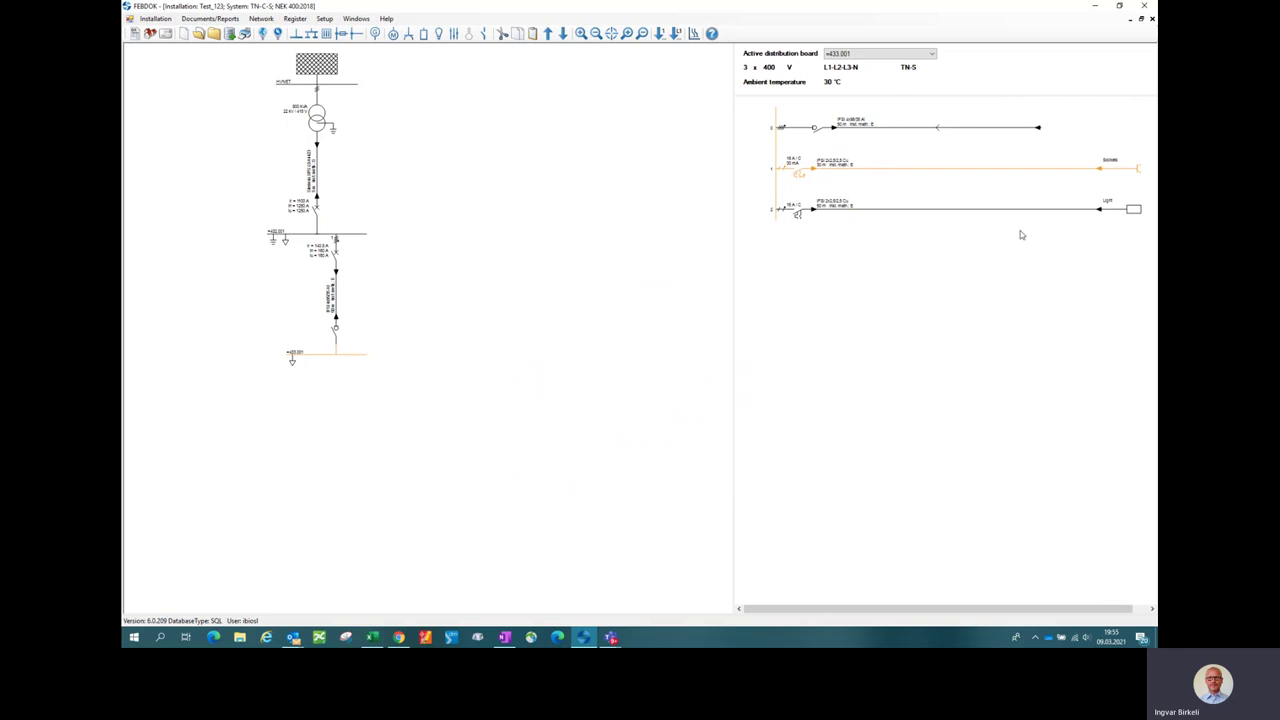
{"action": "key", "text": "ctrl+v"}
{"action": "key", "text": "ctrl+v"}
{"action": "key", "text": "ctrl+v"}
{"action": "key", "text": "ctrl+v"}
{"action": "key", "text": "ctrl+v"}
{"action": "key", "text": "ctrl+v"}
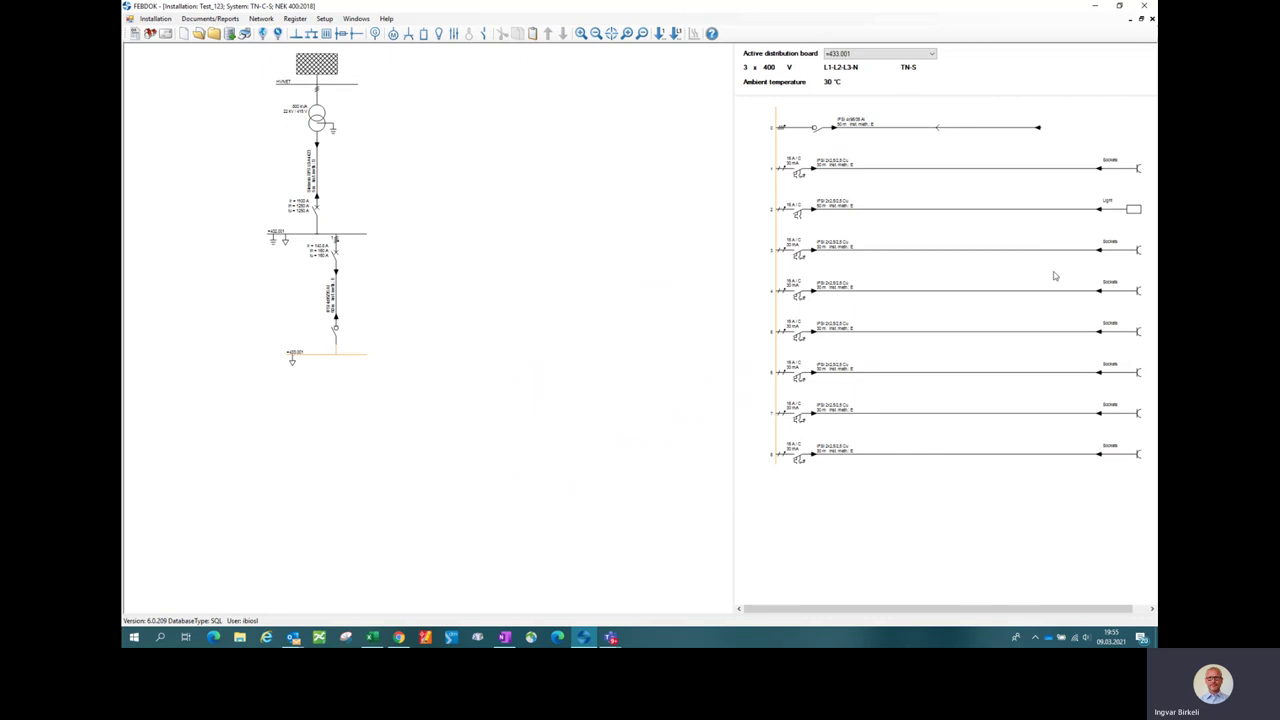
Step: Rename circuits 3 and 4 to Sockets west and Sockets east
{"action": "double_click", "coordinate": [1139, 256]}
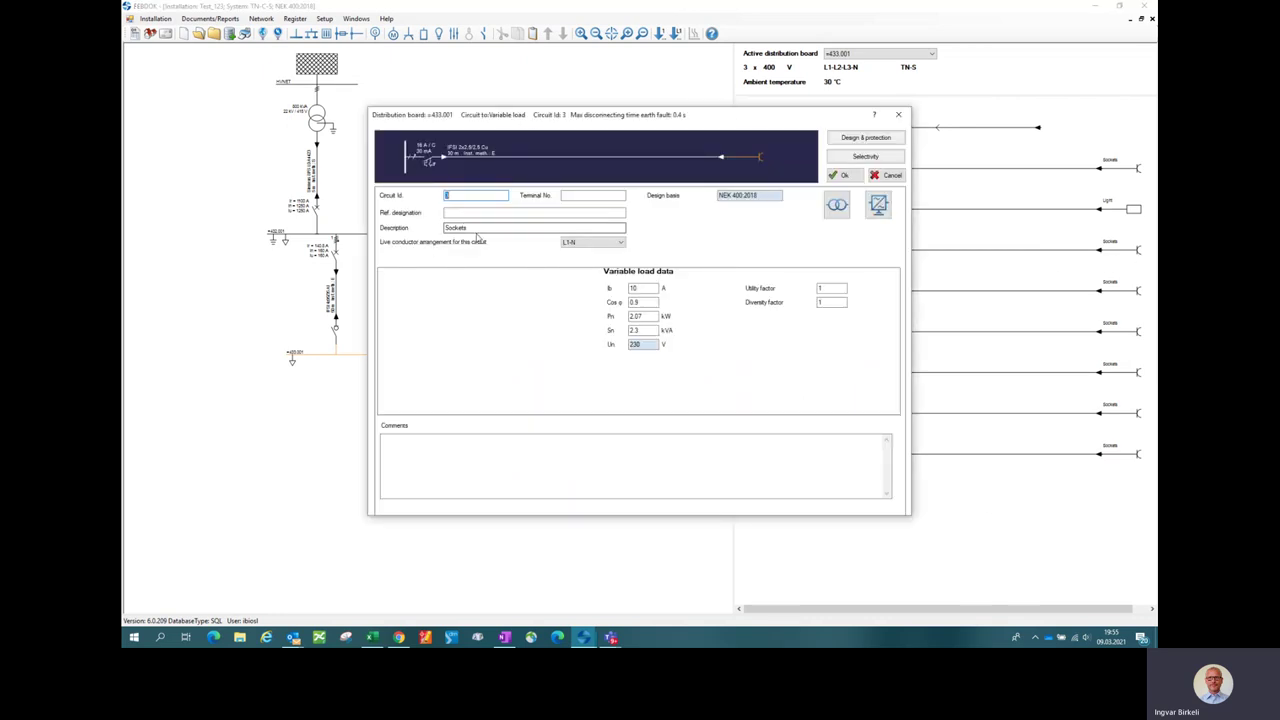
{"action": "left_click", "coordinate": [480, 229]}
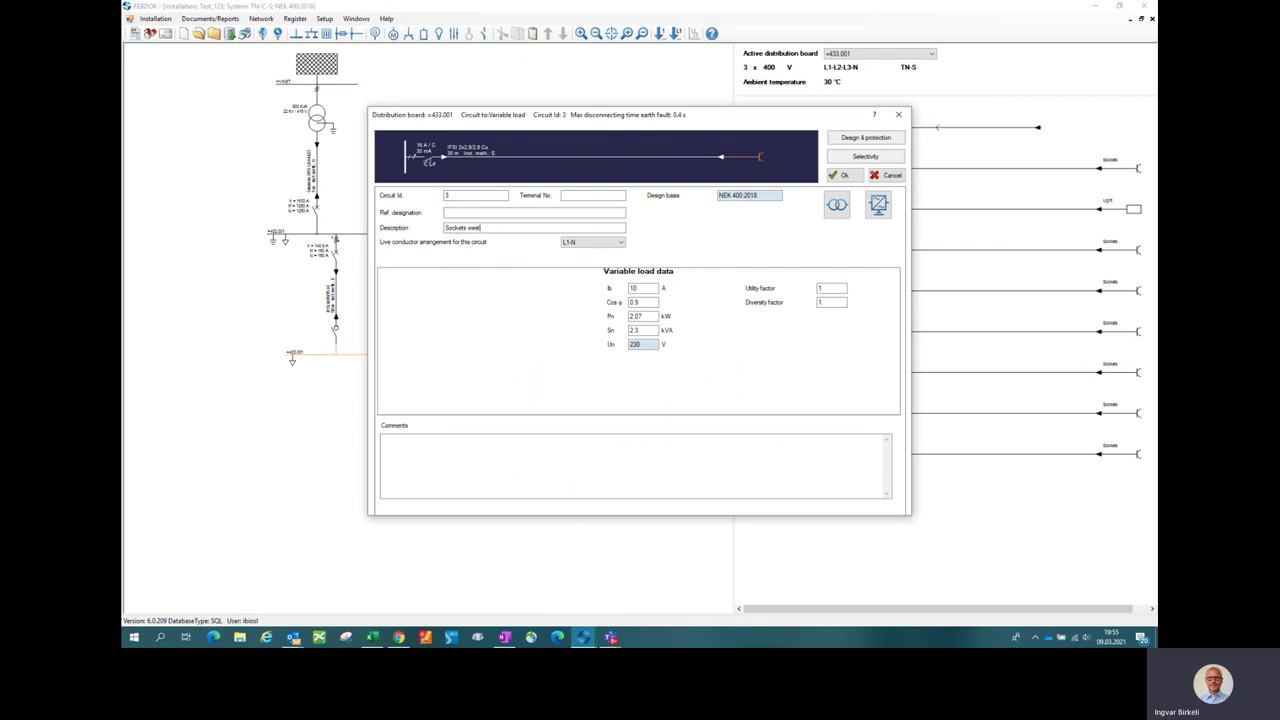
{"action": "left_click", "coordinate": [848, 176]}
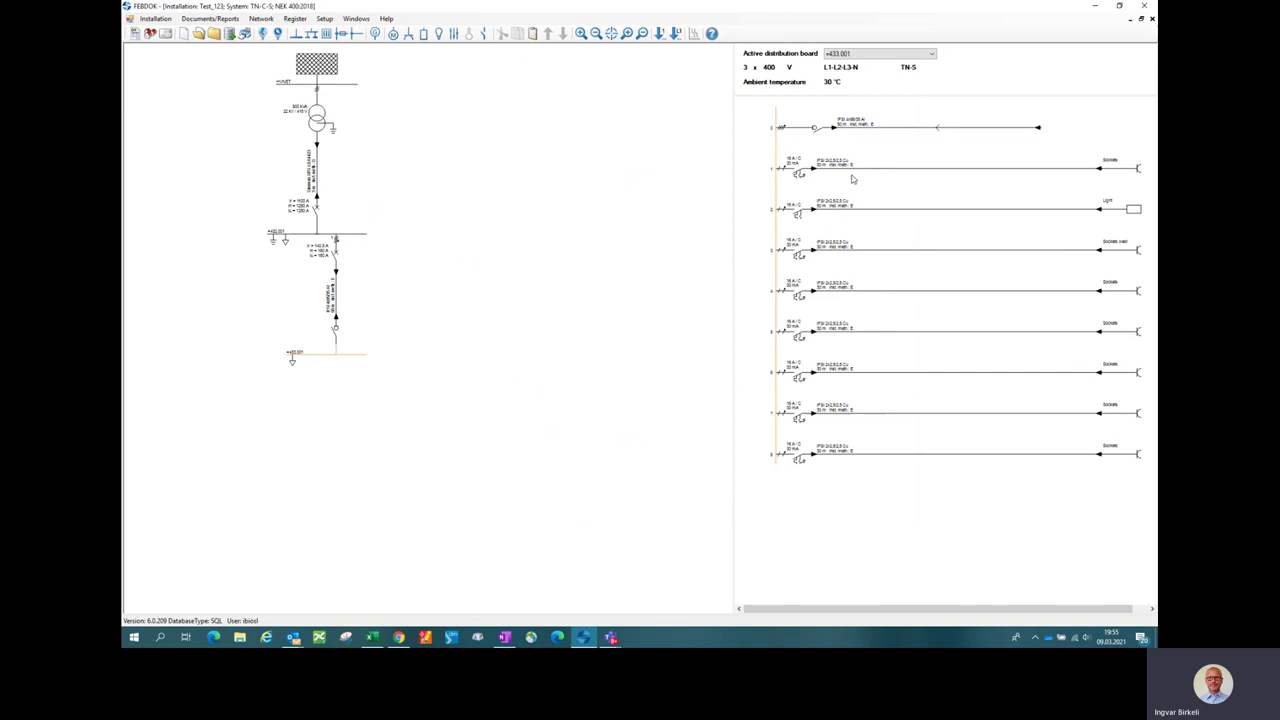
{"action": "double_click", "coordinate": [1131, 293]}
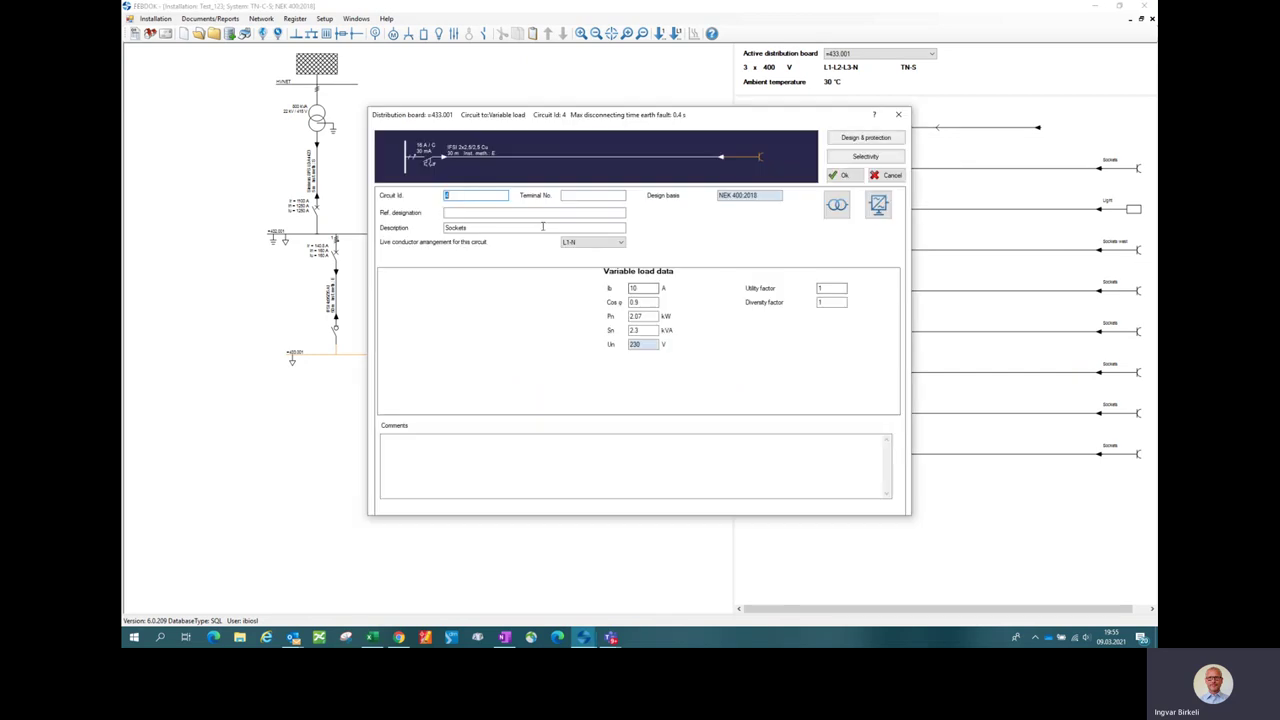
{"action": "left_click", "coordinate": [493, 228]}
{"action": "left_click", "coordinate": [838, 175]}
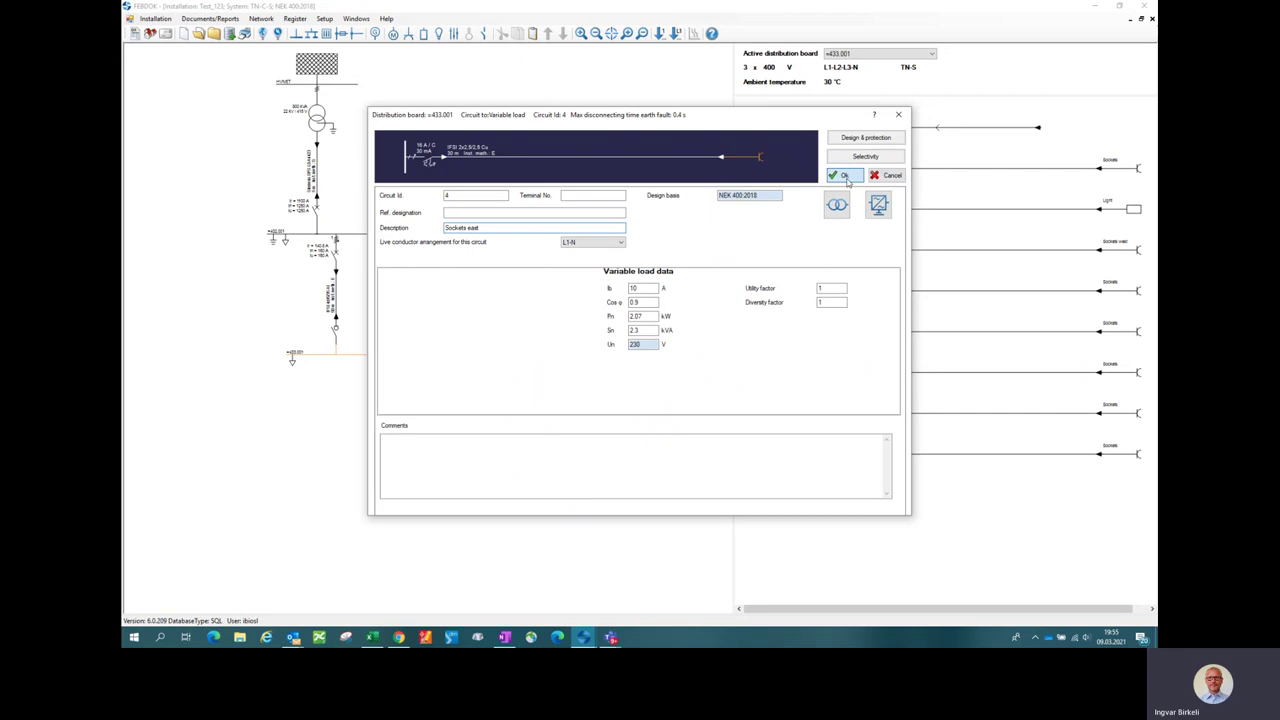
Step: Rename circuit 5 to Sockets room x, then bring up circuit 4's cable data
{"action": "double_click", "coordinate": [1119, 334]}
{"action": "left_click", "coordinate": [487, 229]}
{"action": "type", "text": "room x"}
{"action": "left_click", "coordinate": [840, 176]}
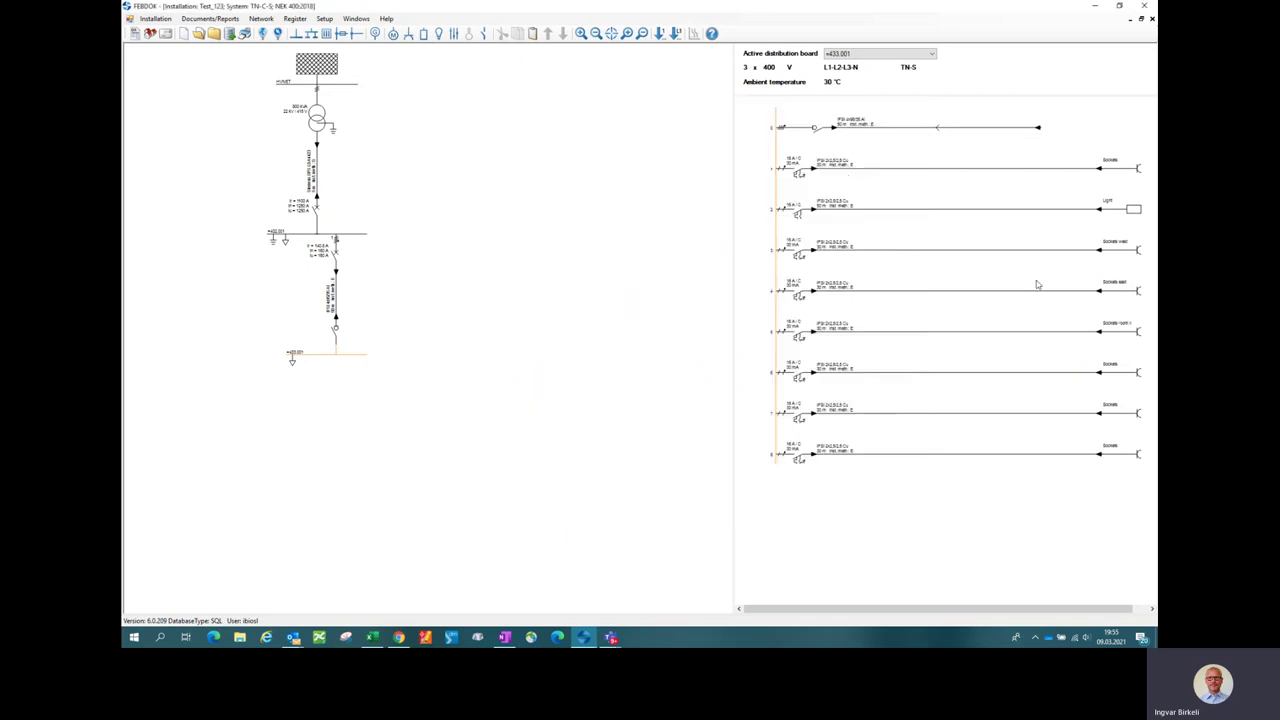
{"action": "double_click", "coordinate": [903, 291]}
Step: Change circuit 4's cable length to 20 m and confirm
{"action": "double_click", "coordinate": [546, 358]}
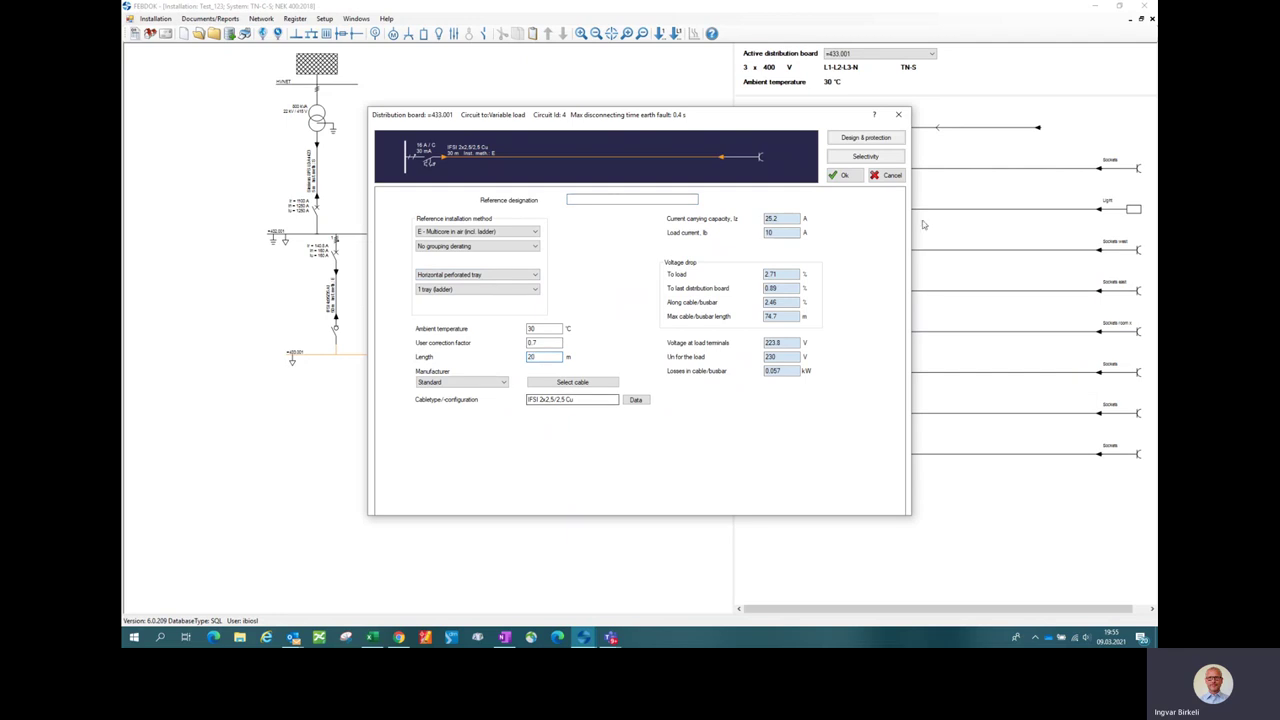
{"action": "left_click", "coordinate": [840, 176]}
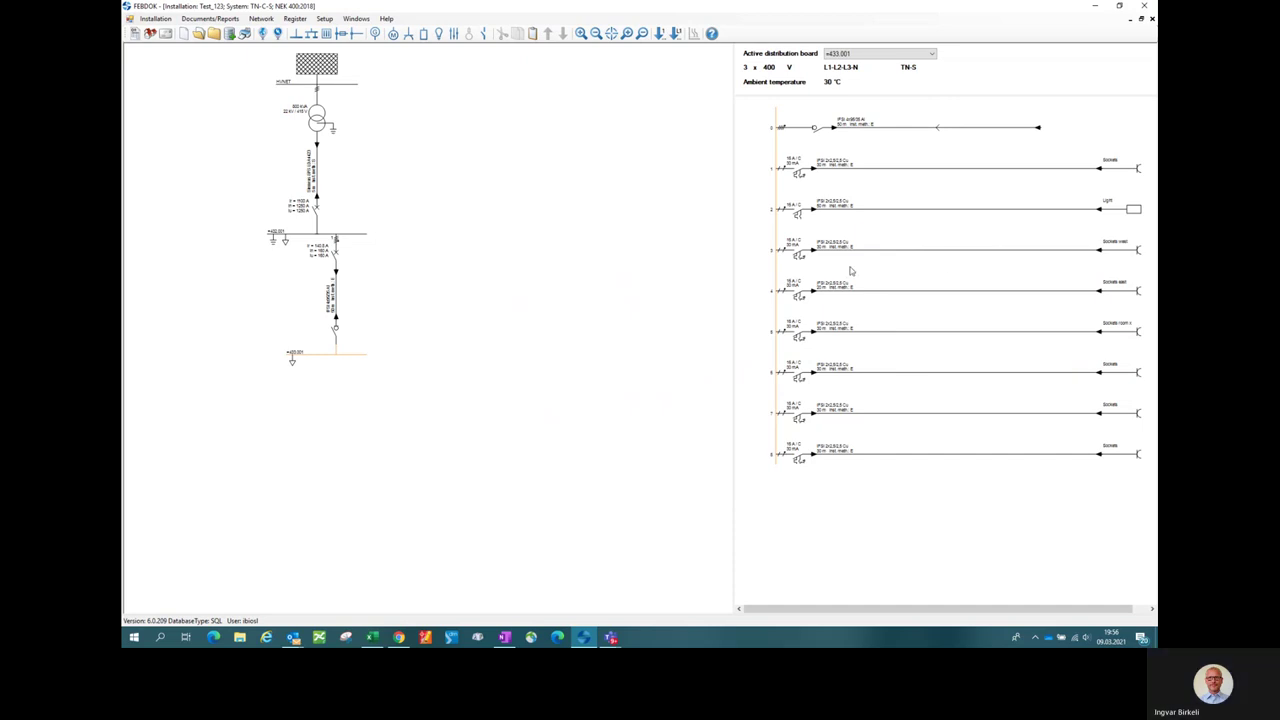
{"action": "left_click", "coordinate": [874, 245]}
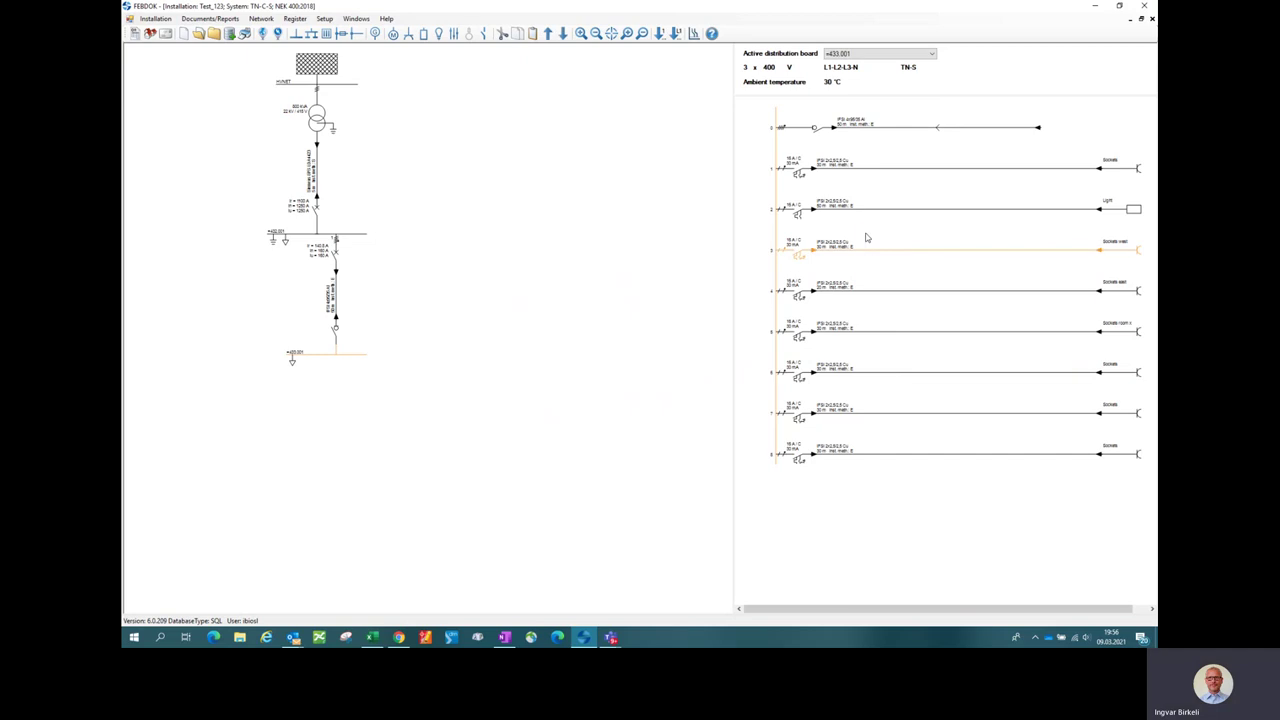
{"action": "left_click", "coordinate": [693, 33]}
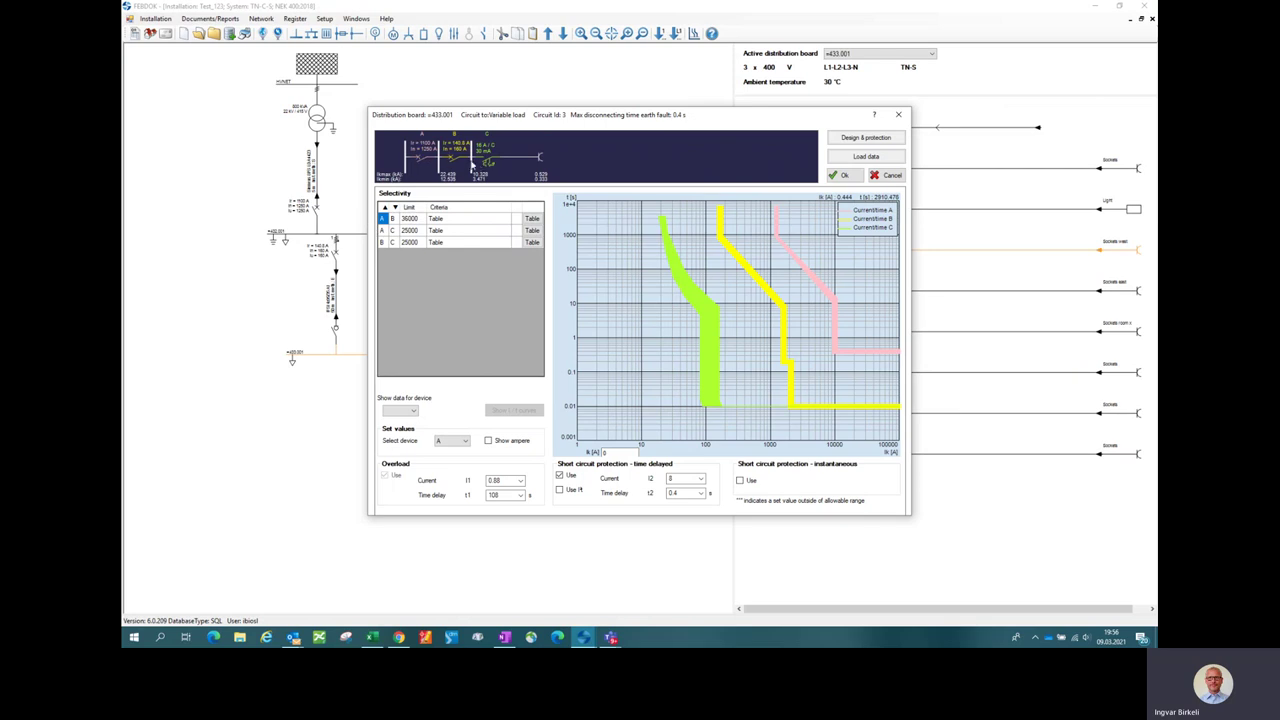
{"action": "mouse_move", "coordinate": [501, 166]}
{"action": "left_click", "coordinate": [462, 443]}
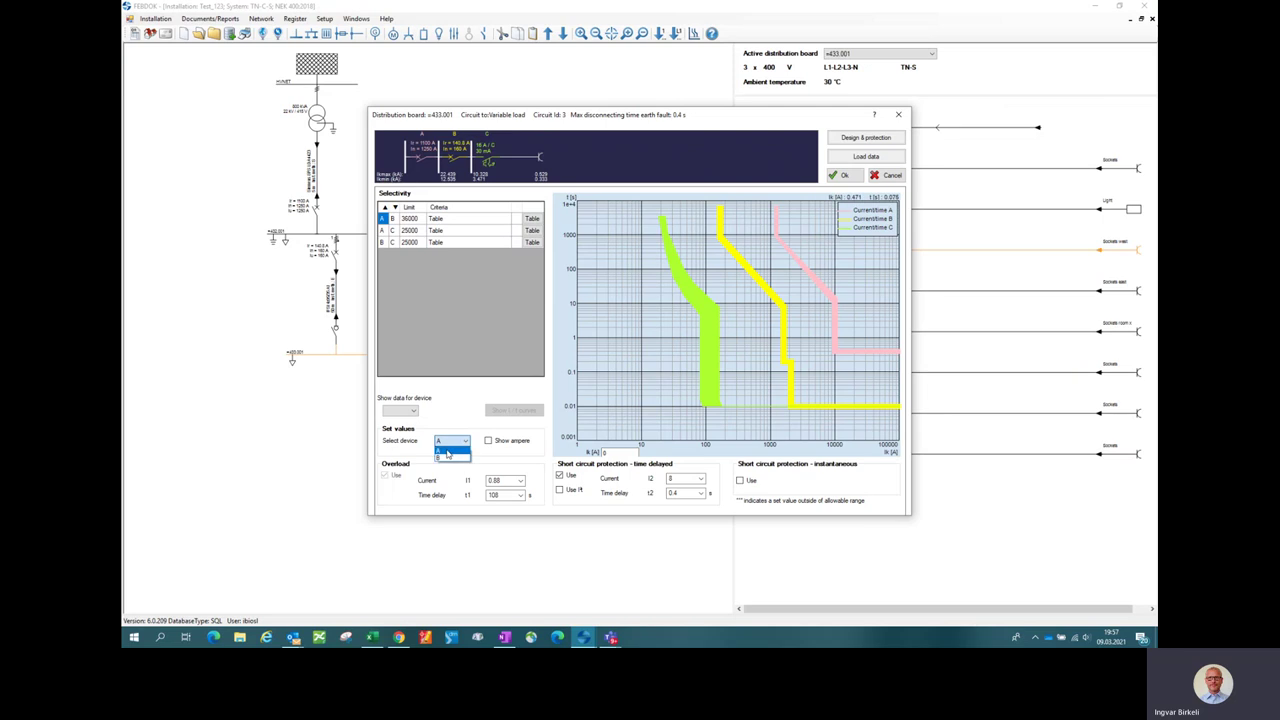
{"action": "left_click", "coordinate": [500, 463]}
{"action": "left_click", "coordinate": [891, 176]}
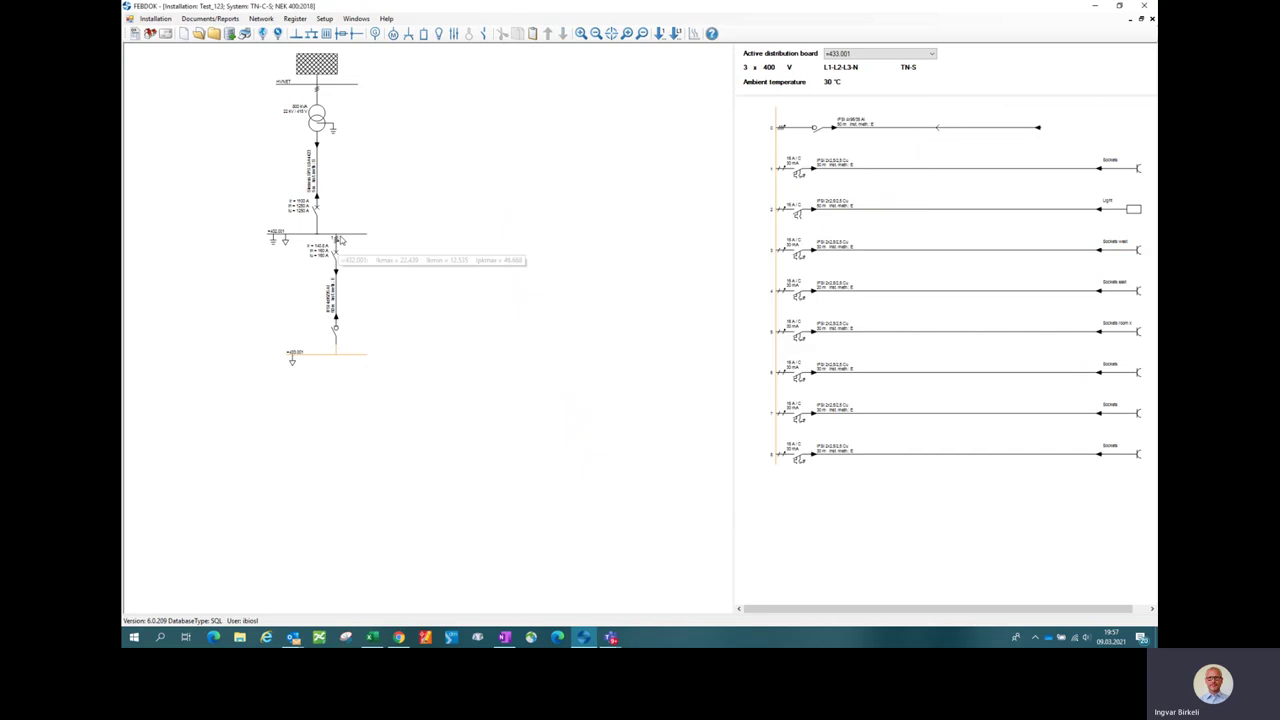
Step: Run the selectivity check on circuit 1, then cancel it without changes
{"action": "left_click", "coordinate": [940, 174]}
{"action": "double_click", "coordinate": [940, 173]}
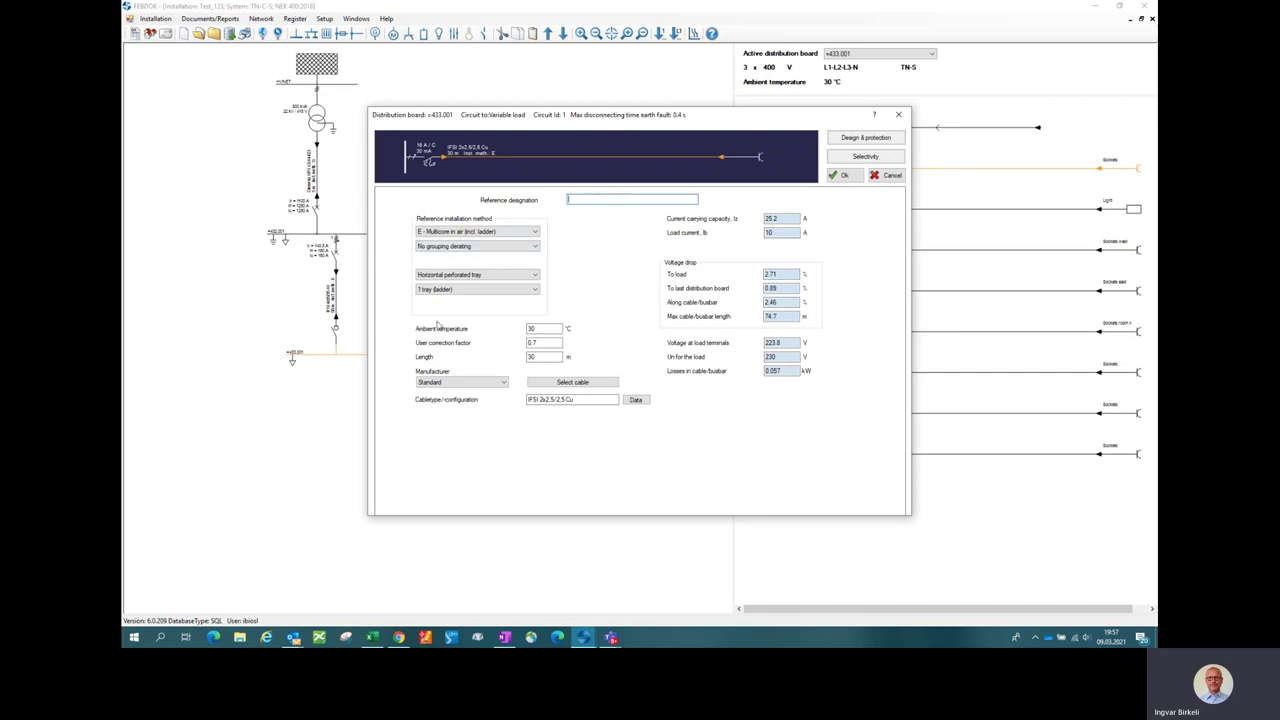
{"action": "left_click", "coordinate": [863, 157]}
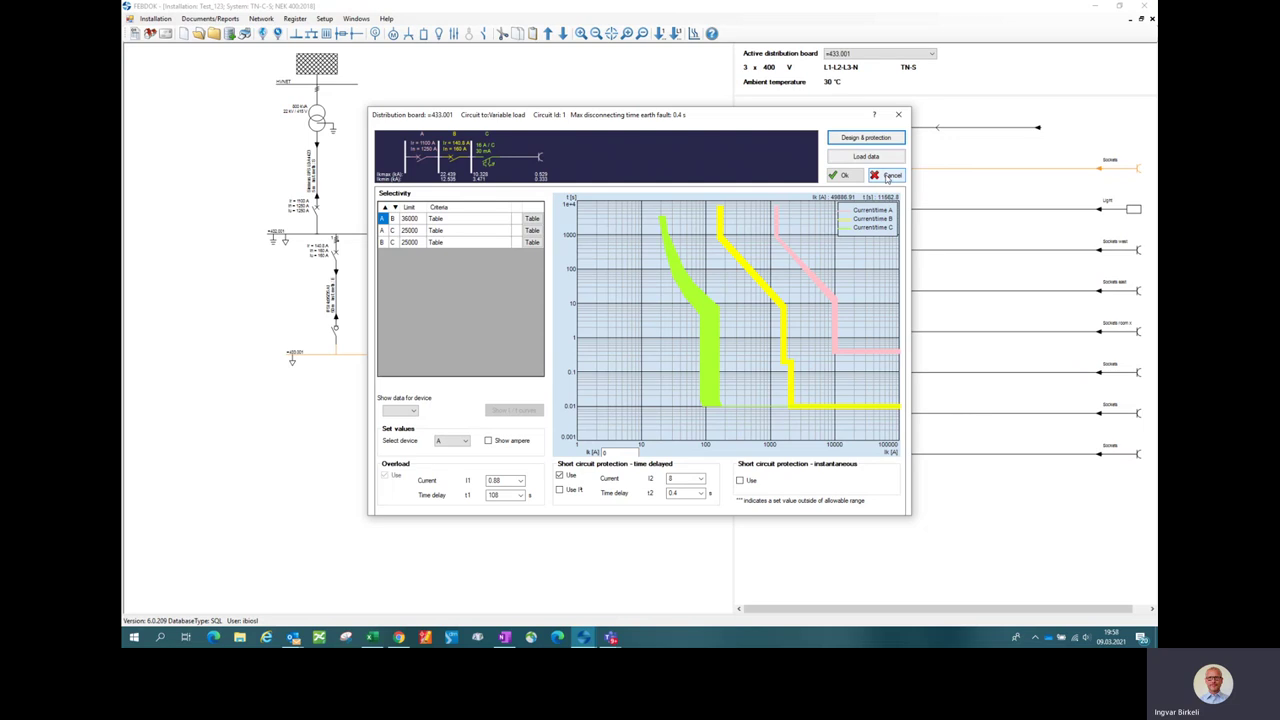
{"action": "left_click", "coordinate": [887, 177]}
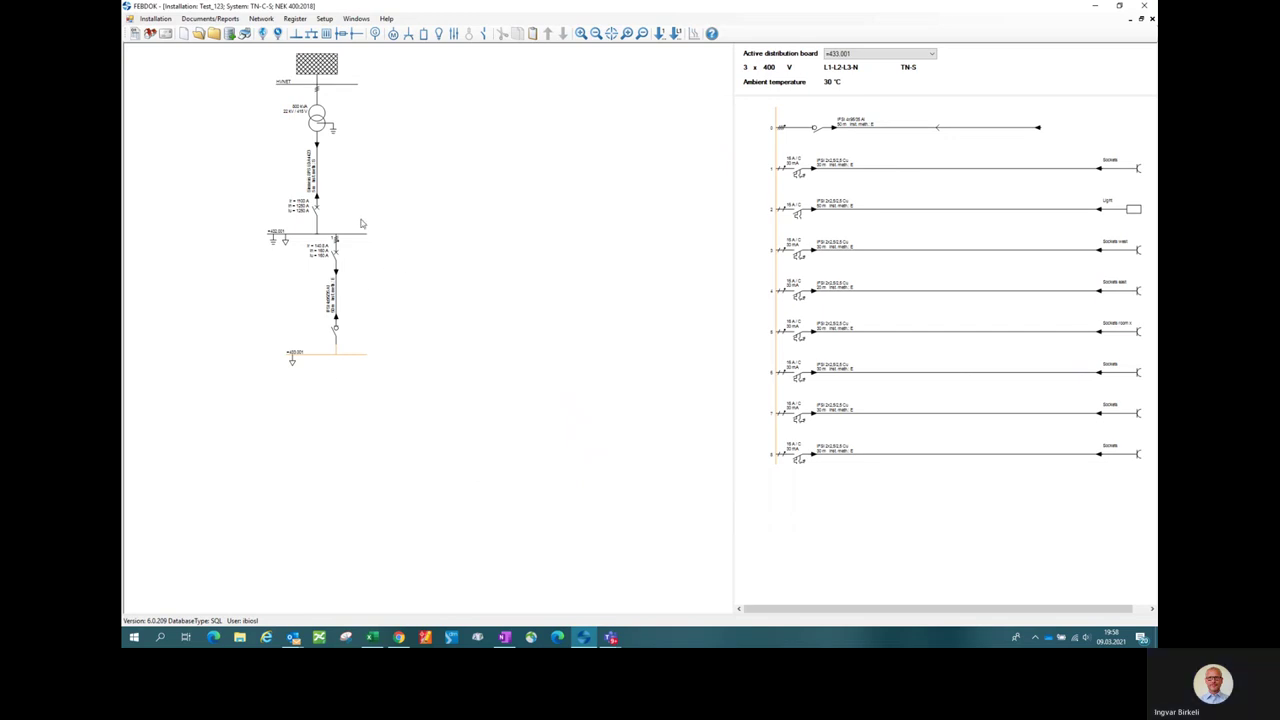
Step: Inspect board +432.001's data, then open +433.001's data showing 74.53 A on L1 and N
{"action": "left_click", "coordinate": [360, 240]}
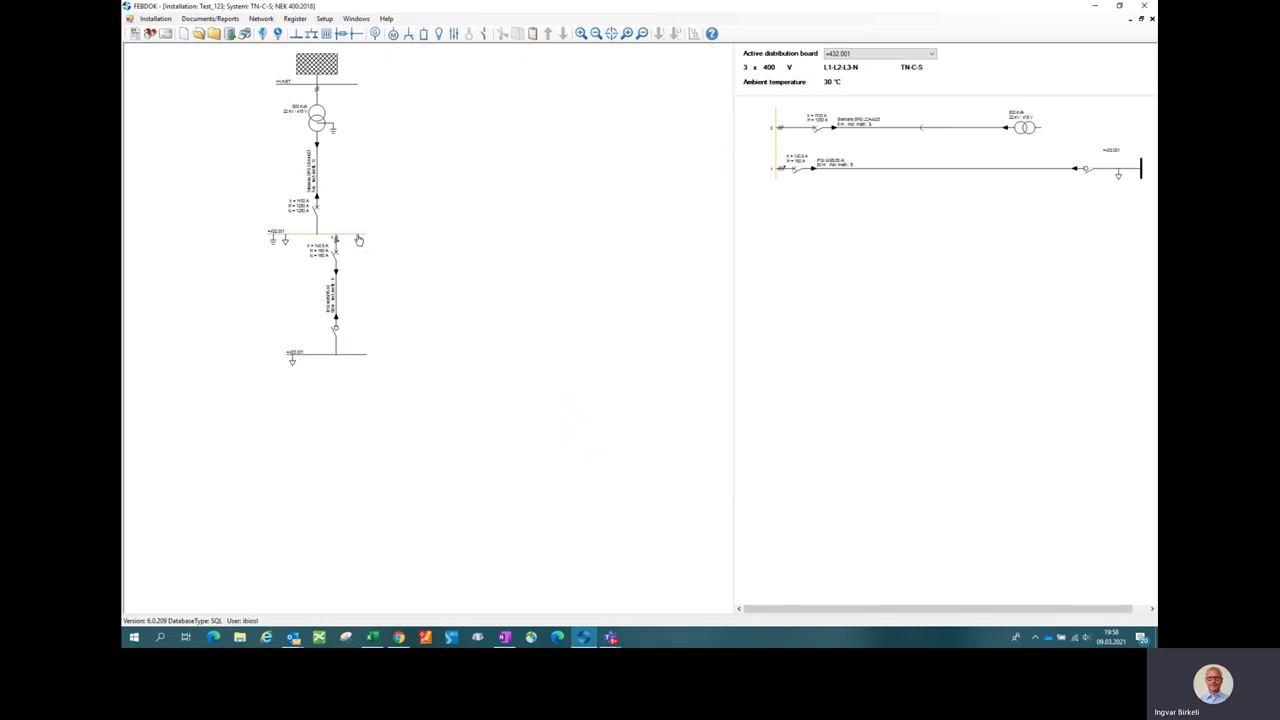
{"action": "double_click", "coordinate": [359, 239]}
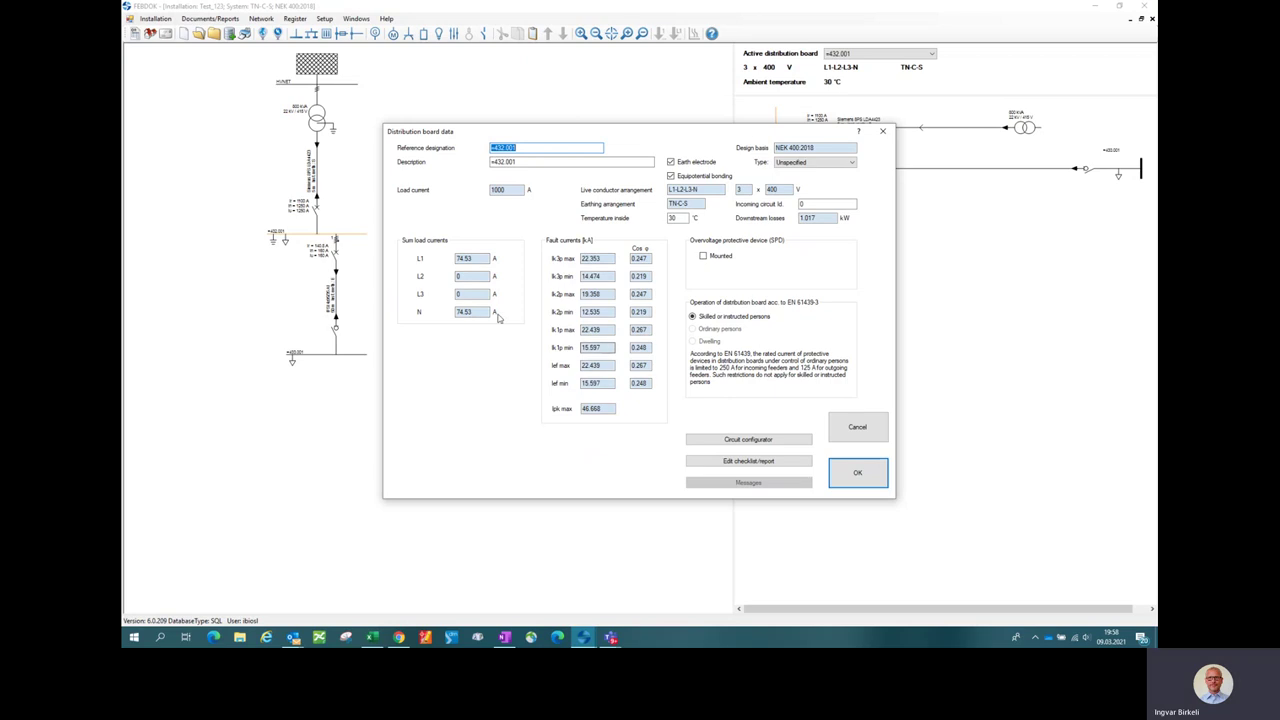
{"action": "left_click", "coordinate": [857, 472]}
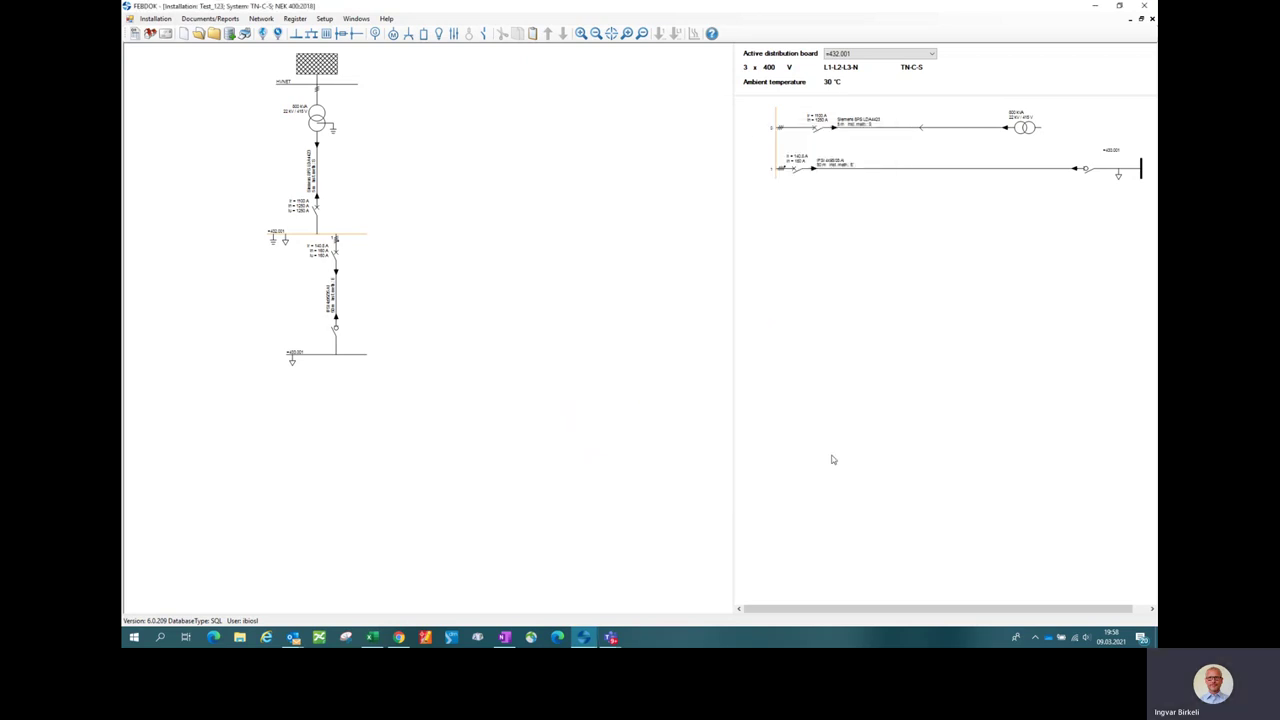
{"action": "left_click", "coordinate": [360, 353]}
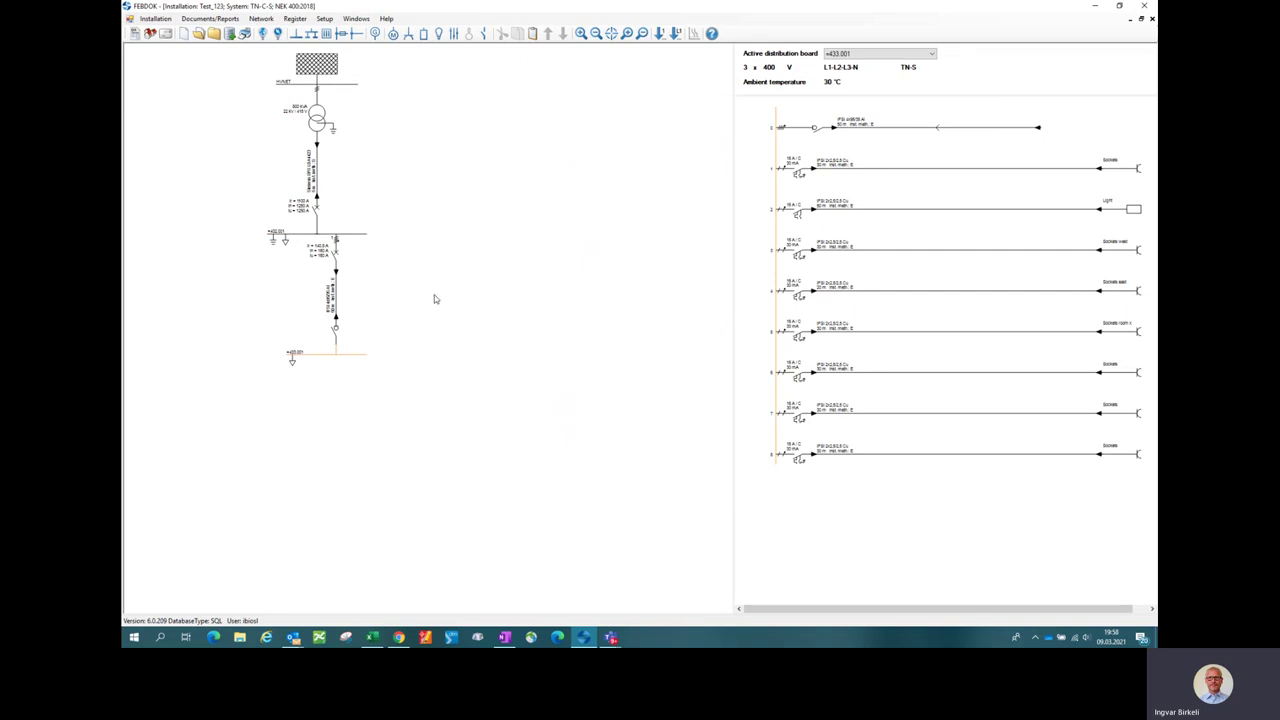
{"action": "left_click", "coordinate": [349, 240]}
{"action": "double_click", "coordinate": [349, 240]}
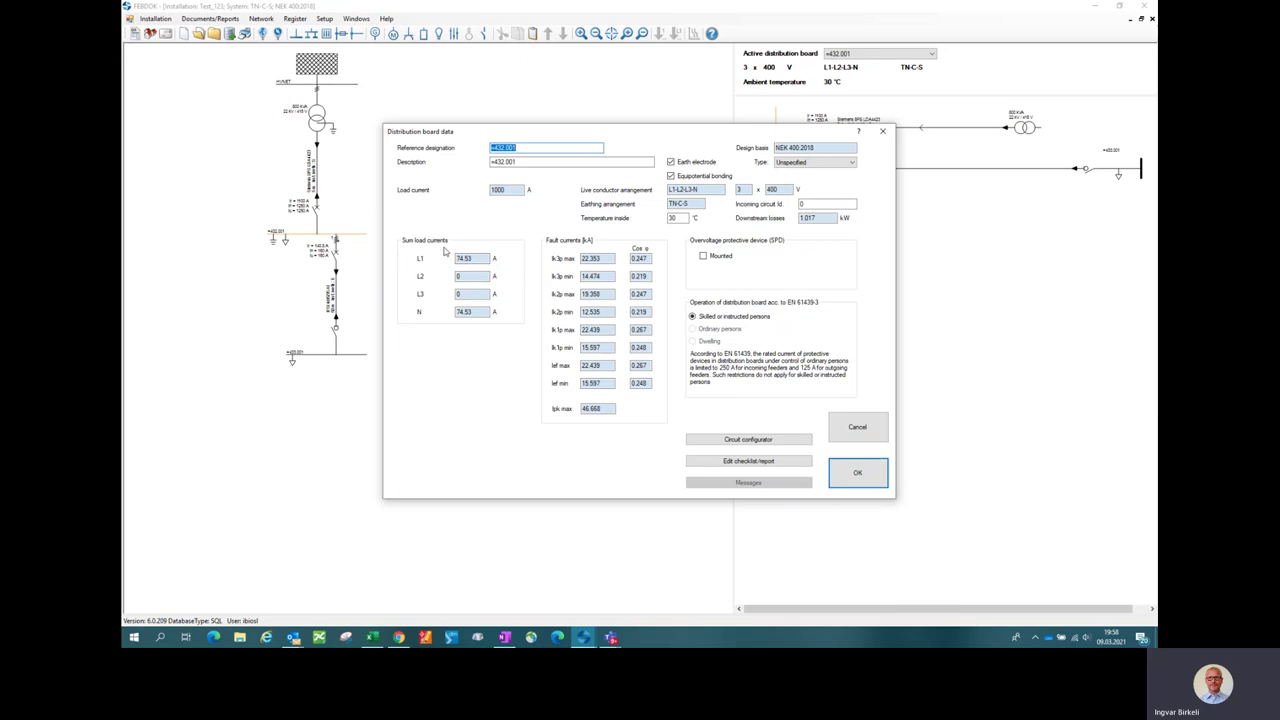
{"action": "key", "text": "Escape"}
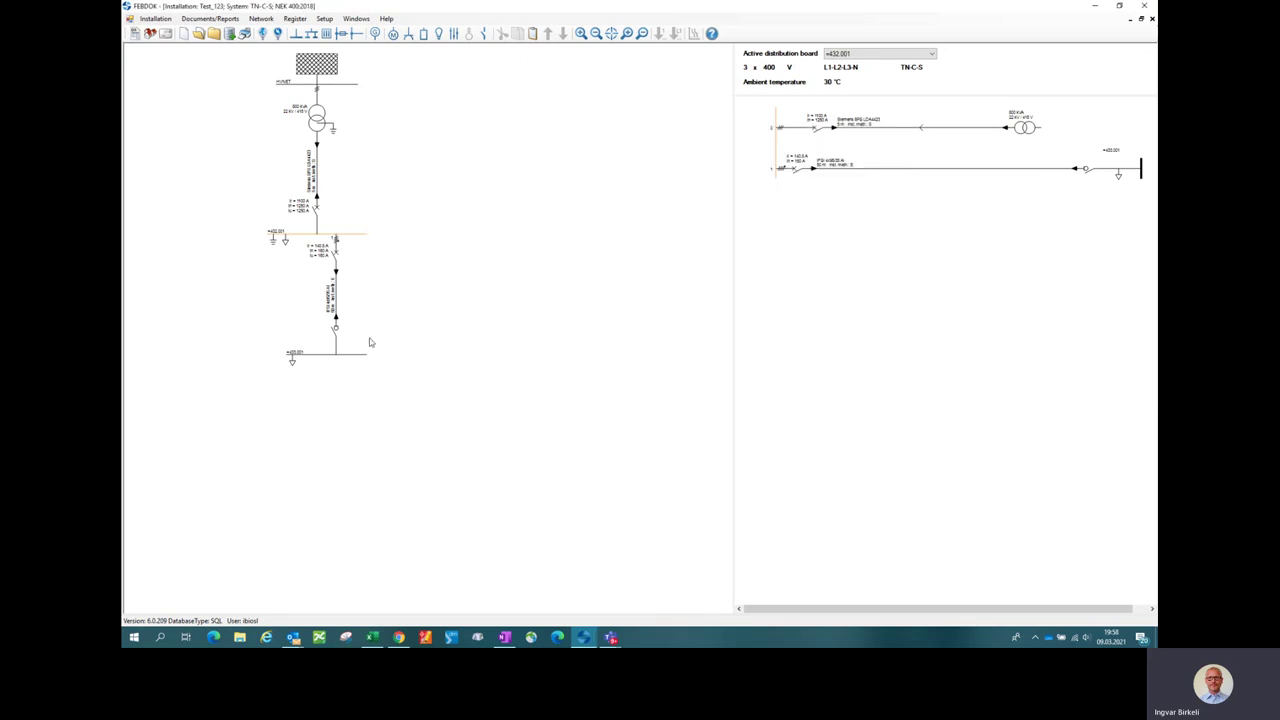
{"action": "left_click", "coordinate": [360, 355]}
{"action": "double_click", "coordinate": [360, 357]}
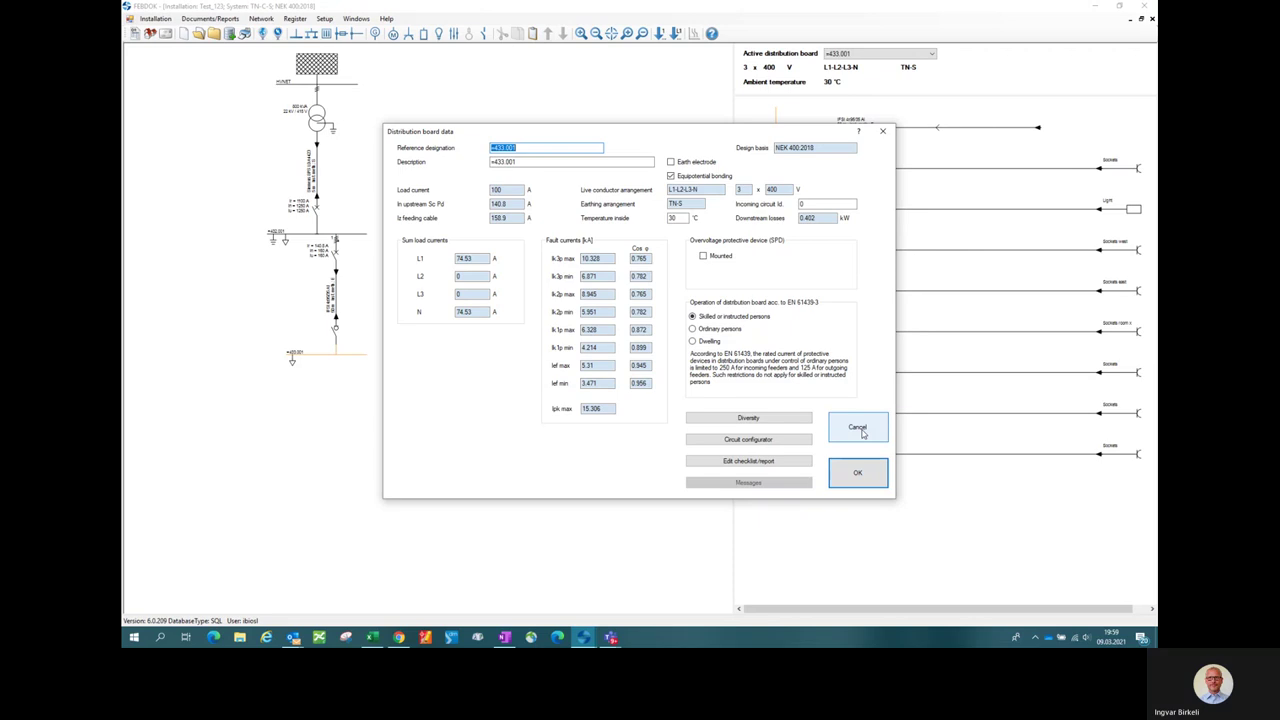
Step: Cancel out of the circuit configurator and board data for +433.001 without adding circuits
{"action": "left_click", "coordinate": [773, 442]}
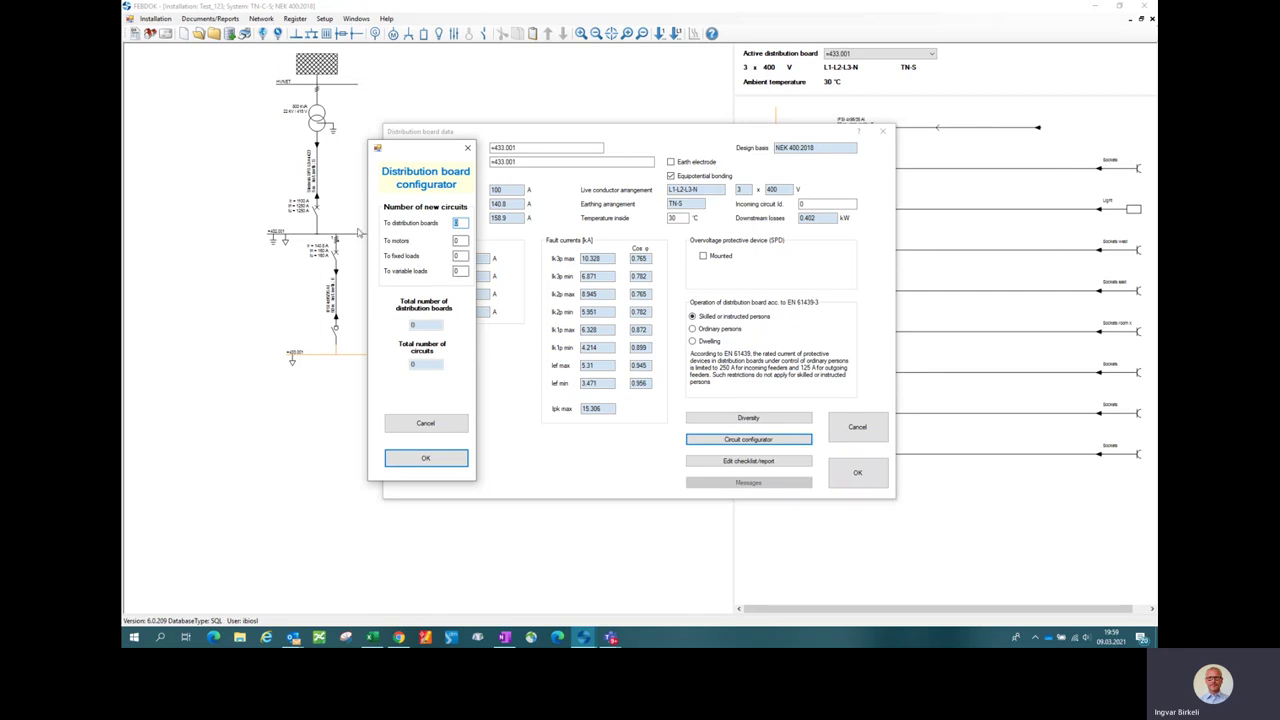
{"action": "left_click", "coordinate": [425, 423]}
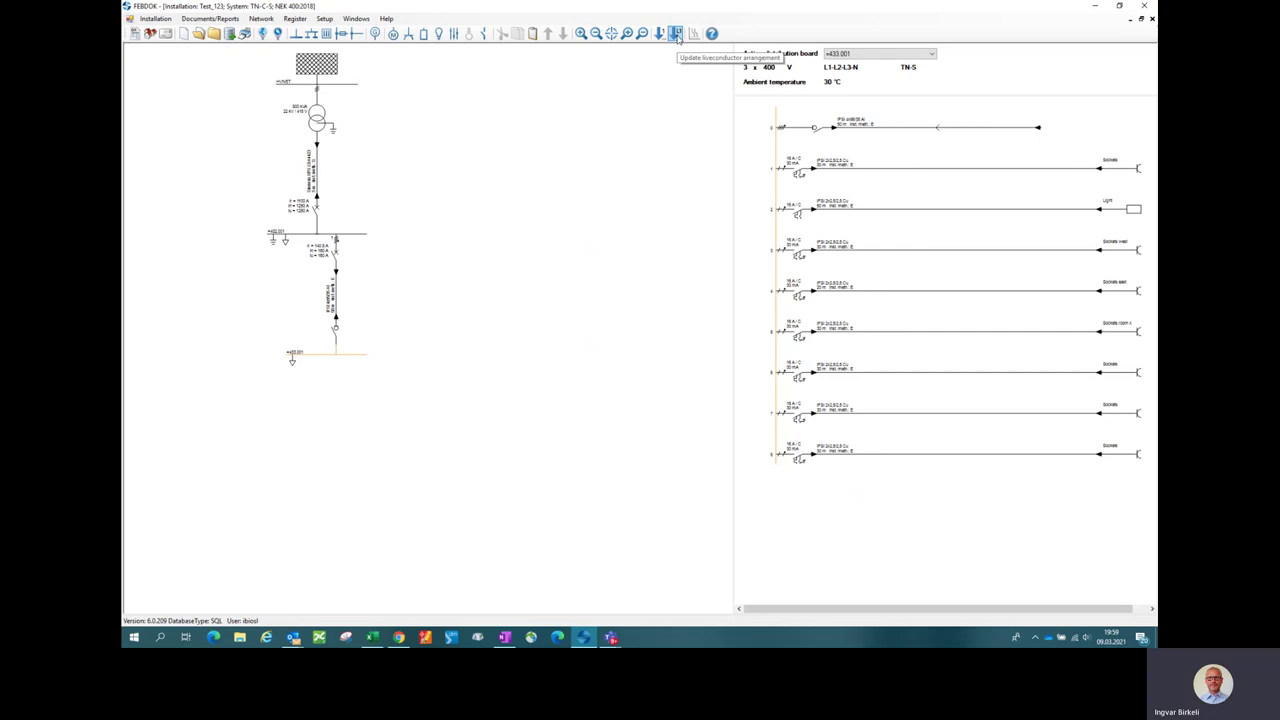
Step: Rearrange live conductors for subdistributors, moving circuits one step, giving L1 30 A, L2 24.6 A, L3 20 A
{"action": "double_click", "coordinate": [350, 353]}
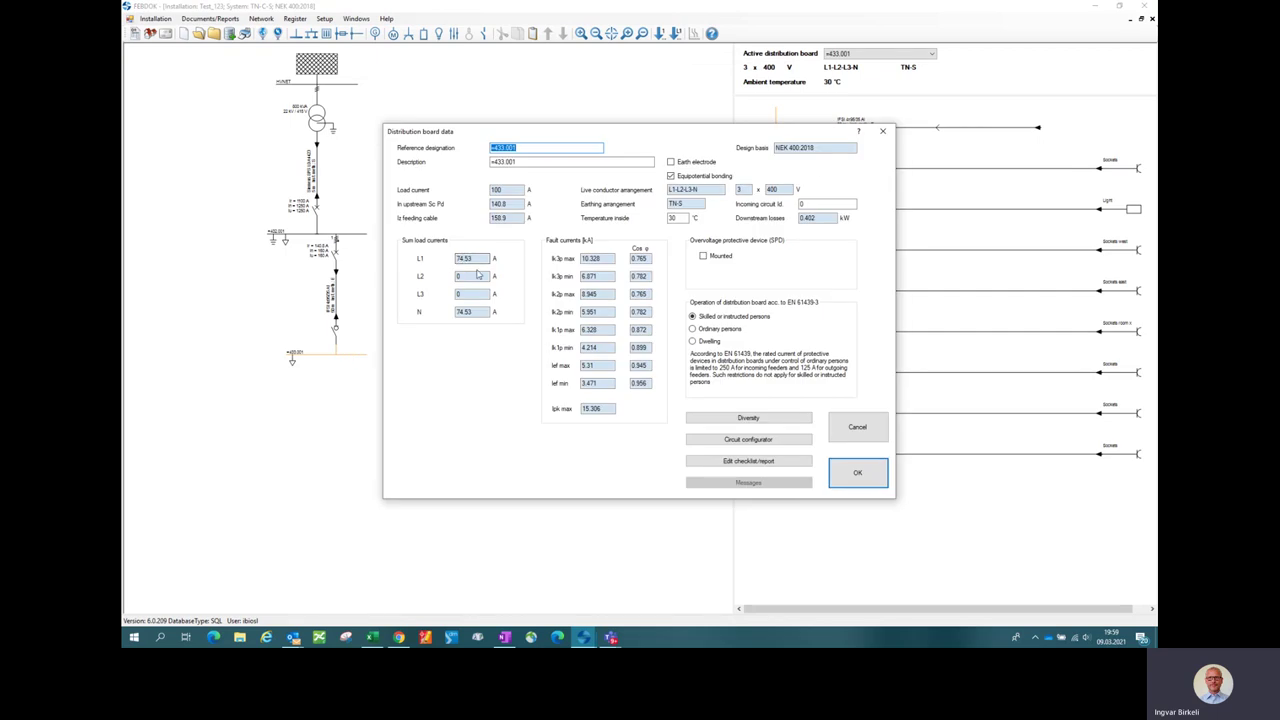
{"action": "left_click", "coordinate": [862, 475]}
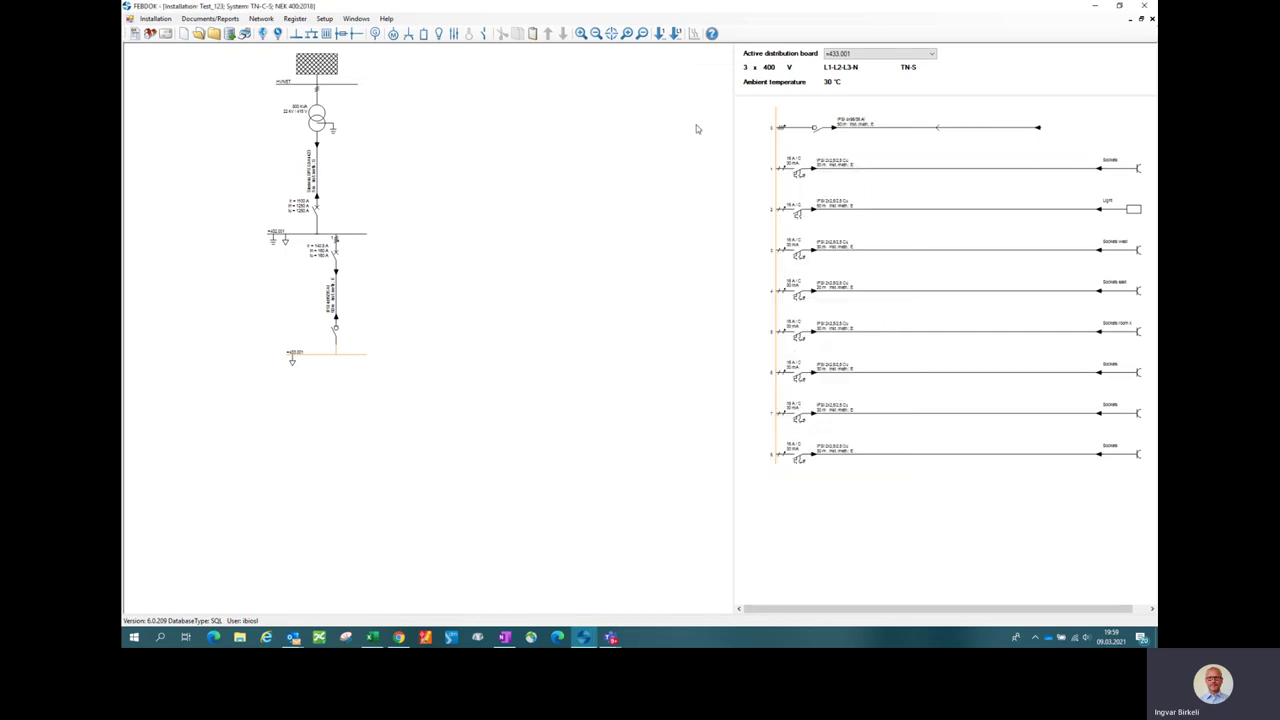
{"action": "left_click", "coordinate": [675, 34]}
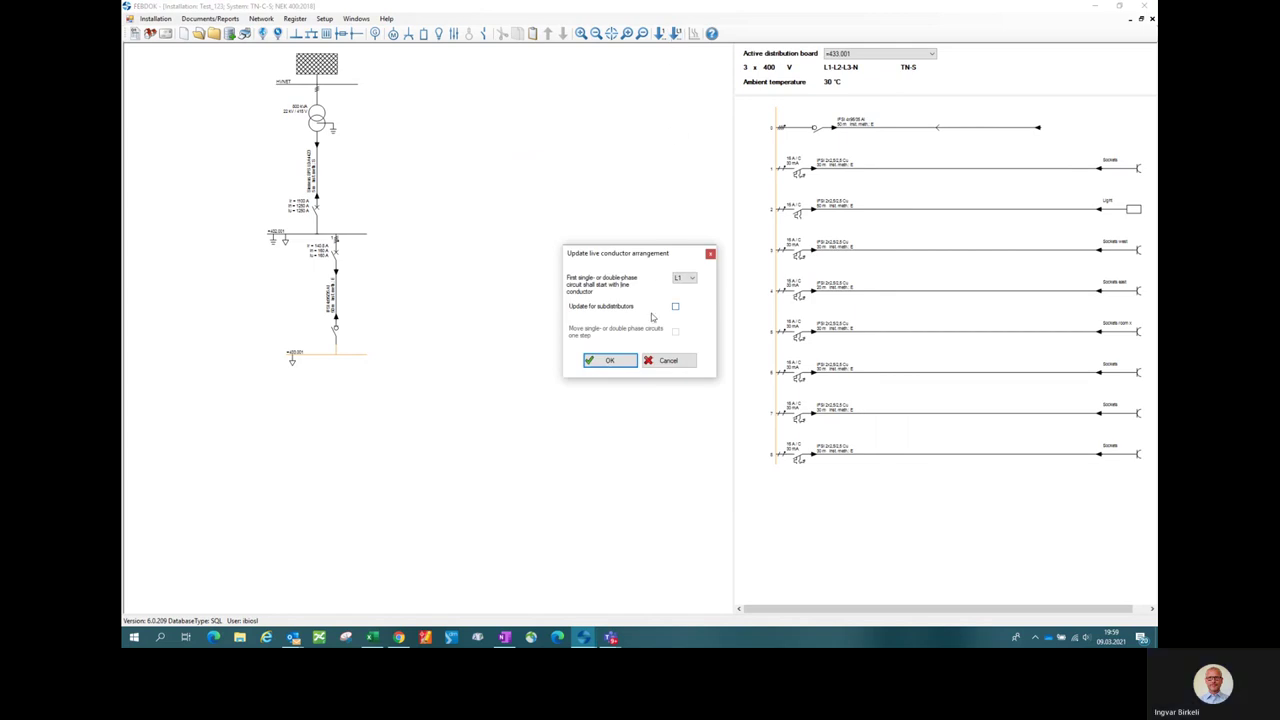
{"action": "left_click", "coordinate": [675, 306]}
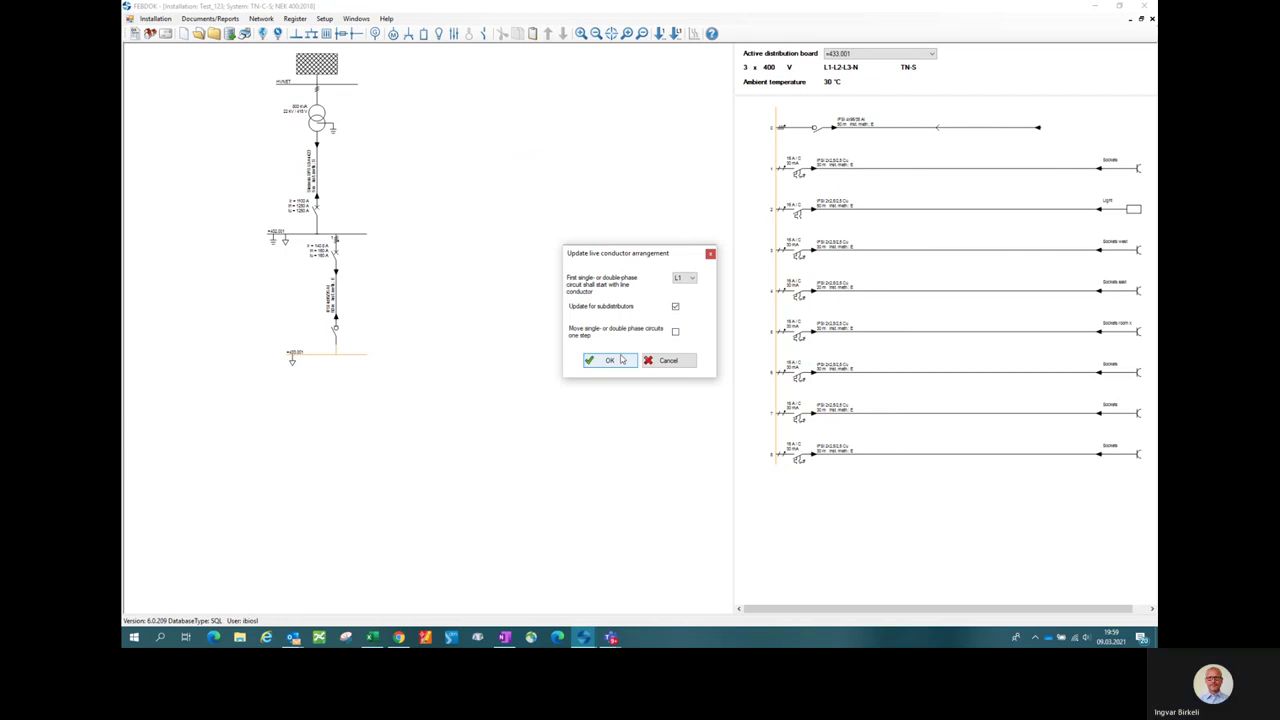
{"action": "left_click", "coordinate": [675, 331]}
{"action": "left_click", "coordinate": [612, 361]}
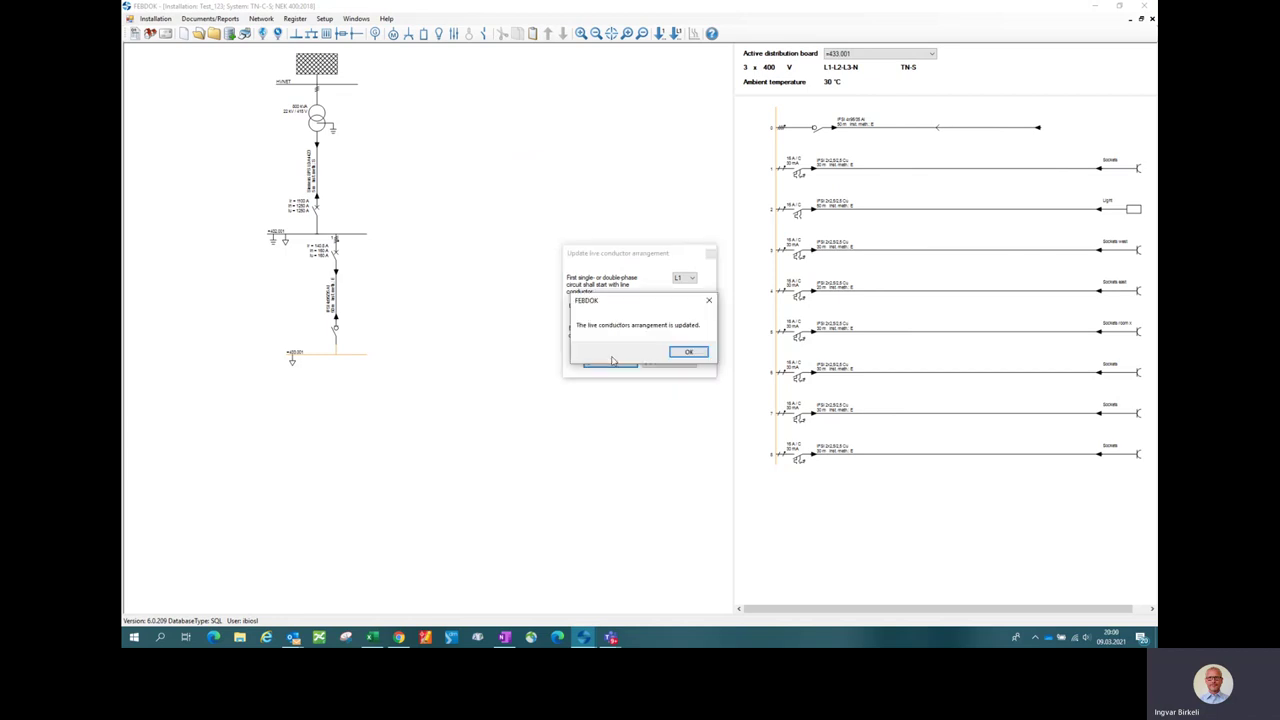
{"action": "left_click", "coordinate": [677, 352]}
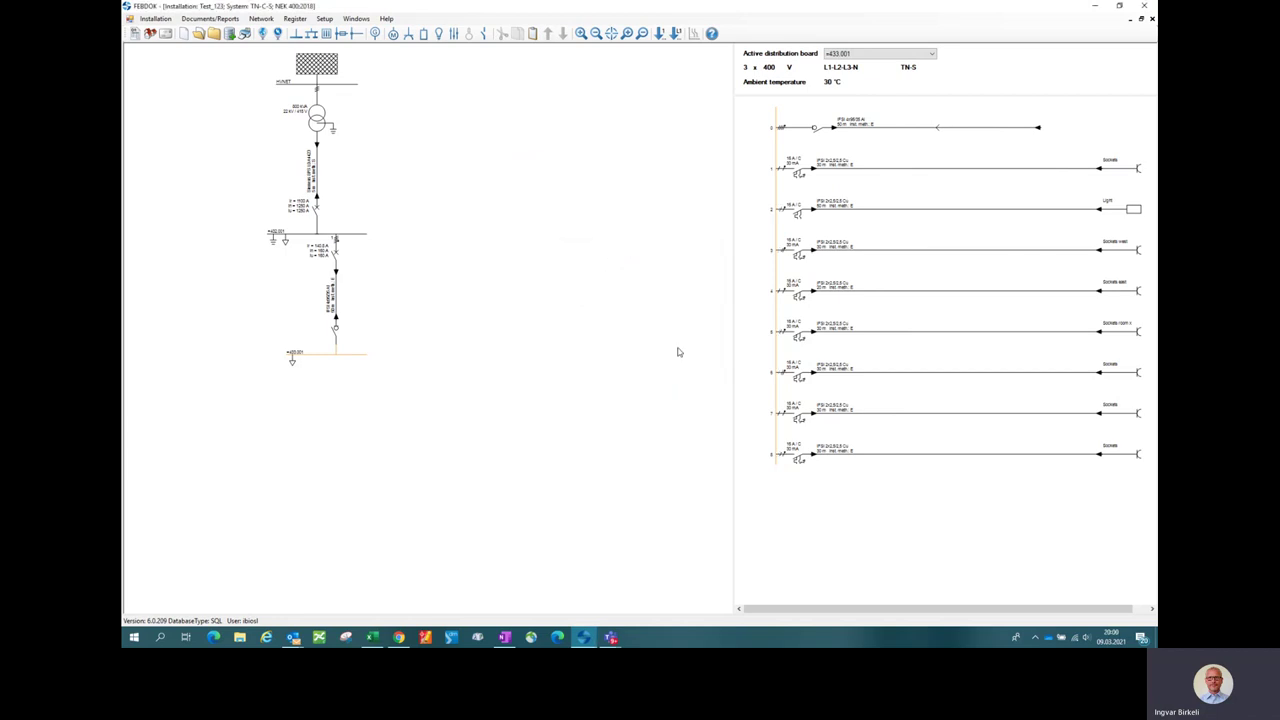
{"action": "double_click", "coordinate": [352, 356]}
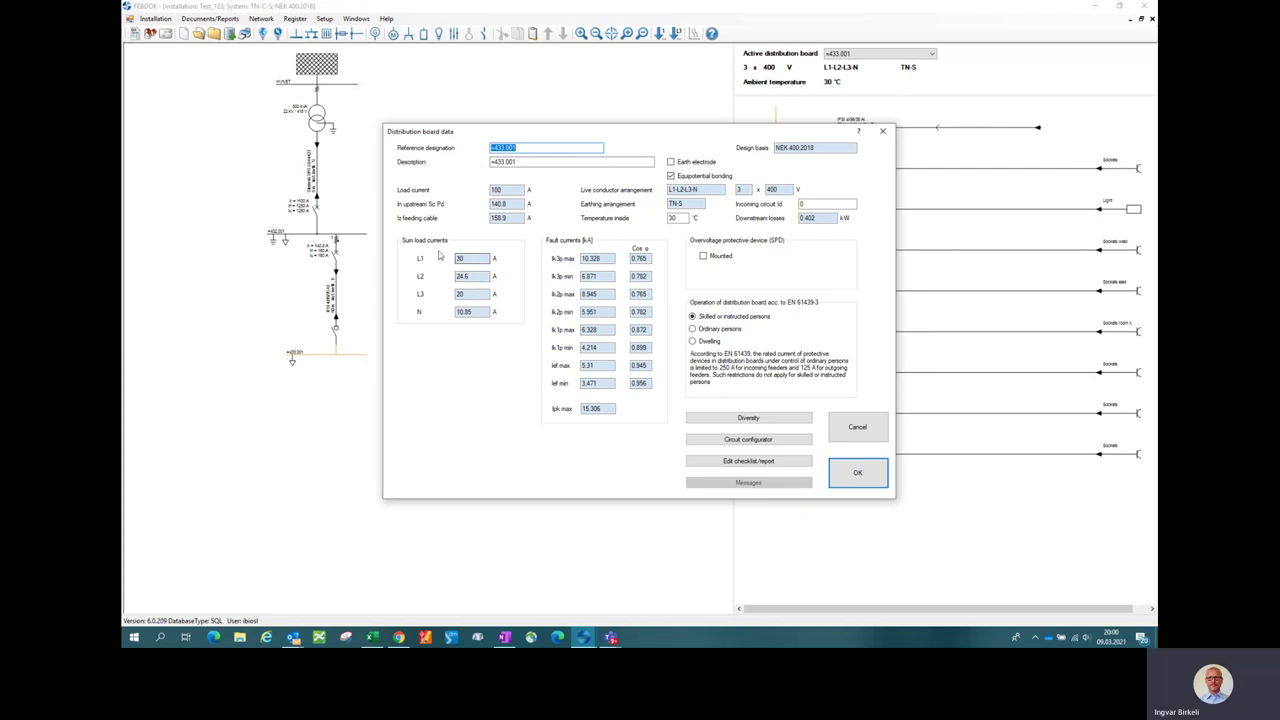
Step: Cancel the +433.001 board data dialog to return to its eight-circuit diagram
{"action": "left_click", "coordinate": [857, 438]}
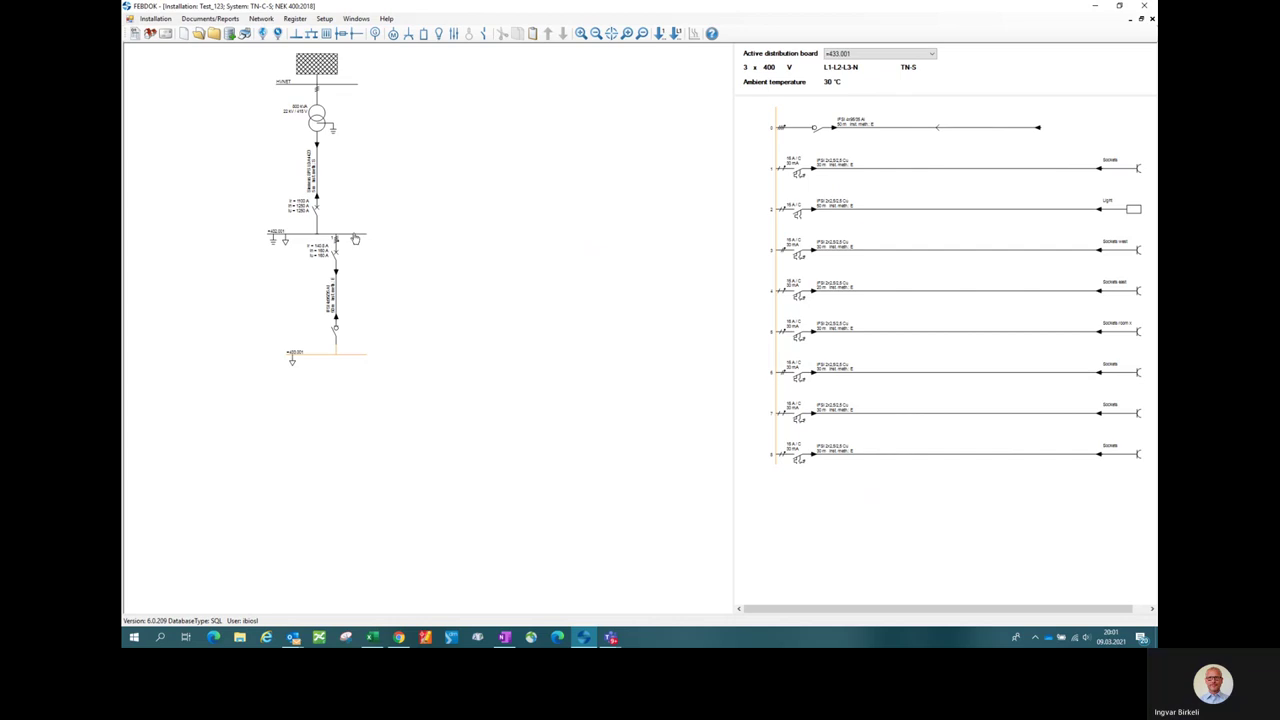
Step: Select the upper busbar +432.001 in the single-line diagram
{"action": "left_click", "coordinate": [356, 236]}
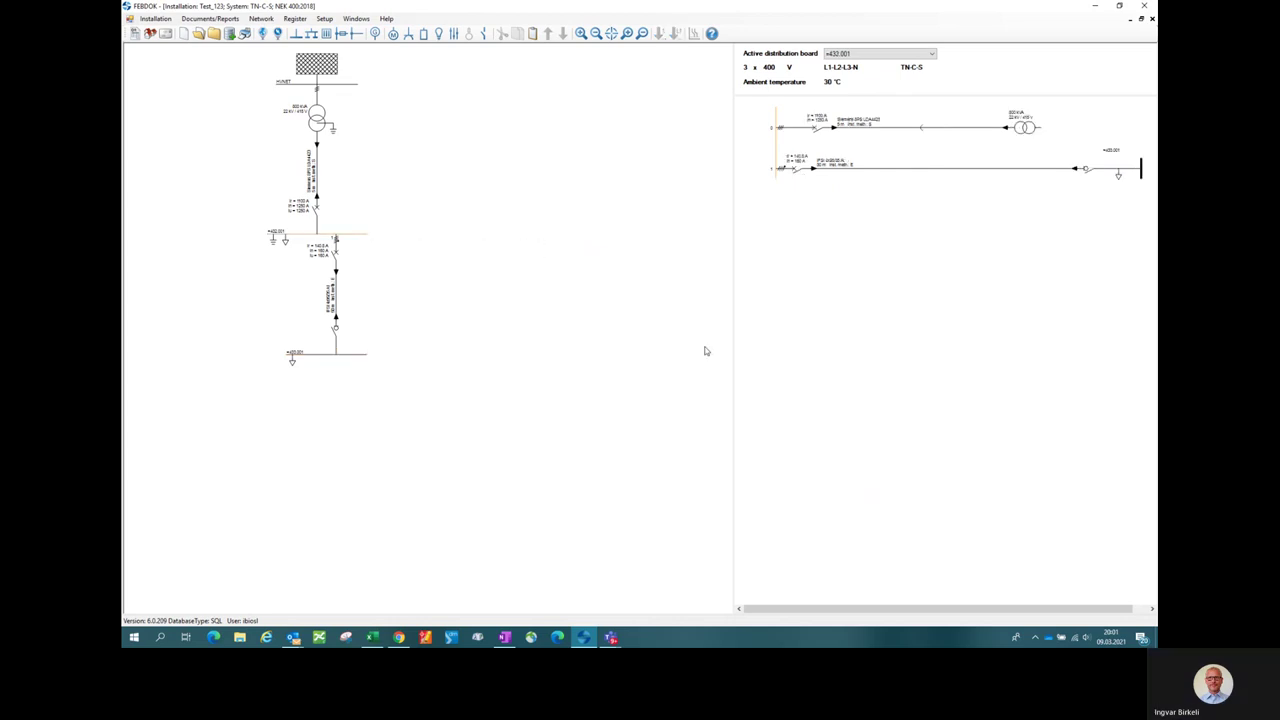